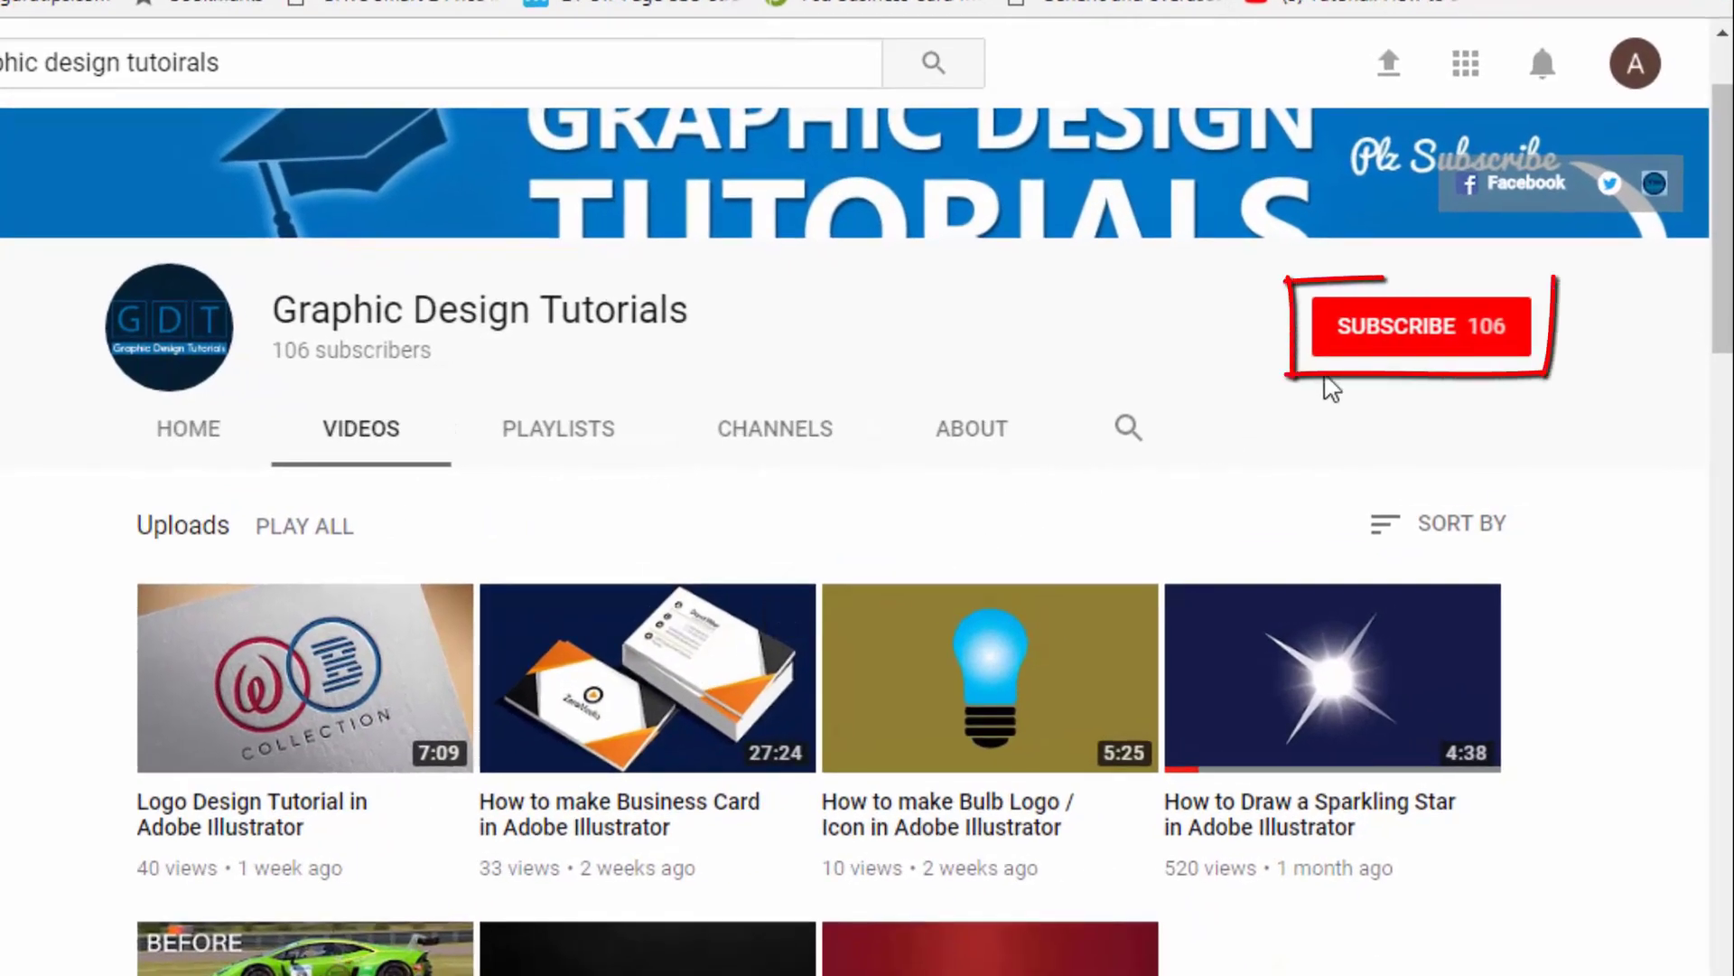
- Subscribe to the Graphic Design Tutorials channel and turn on its notifications
{"action": "left_click", "coordinate": [1392, 330]}
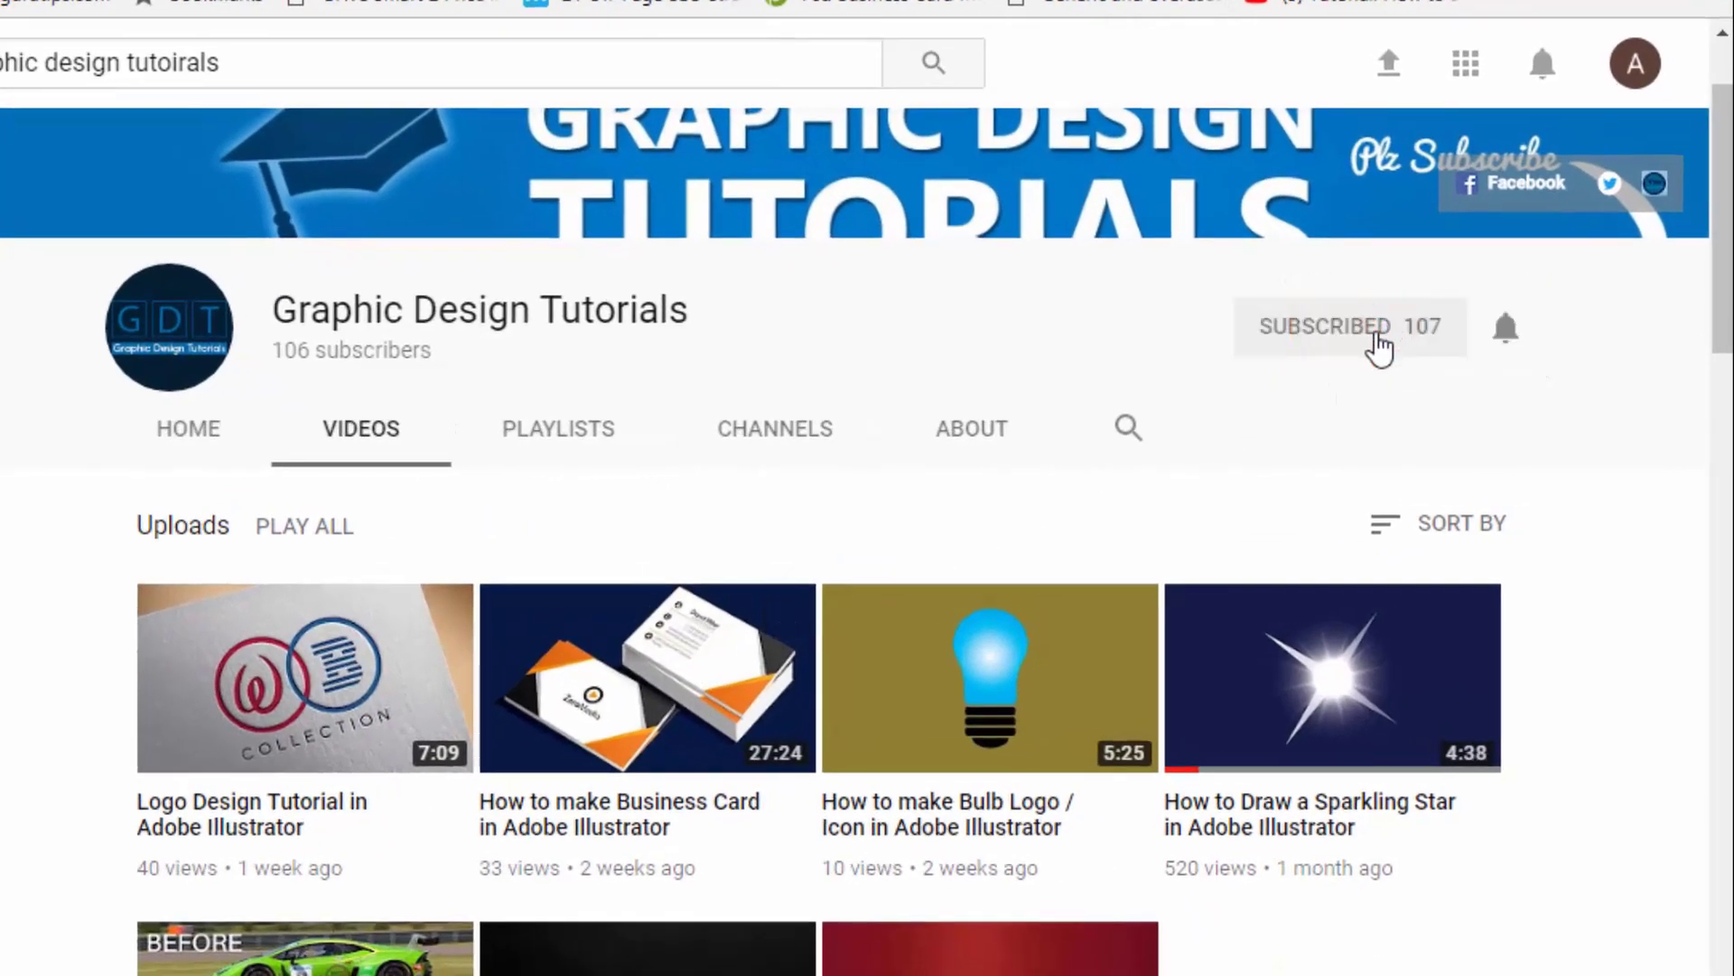
{"action": "left_click", "coordinate": [1507, 327]}
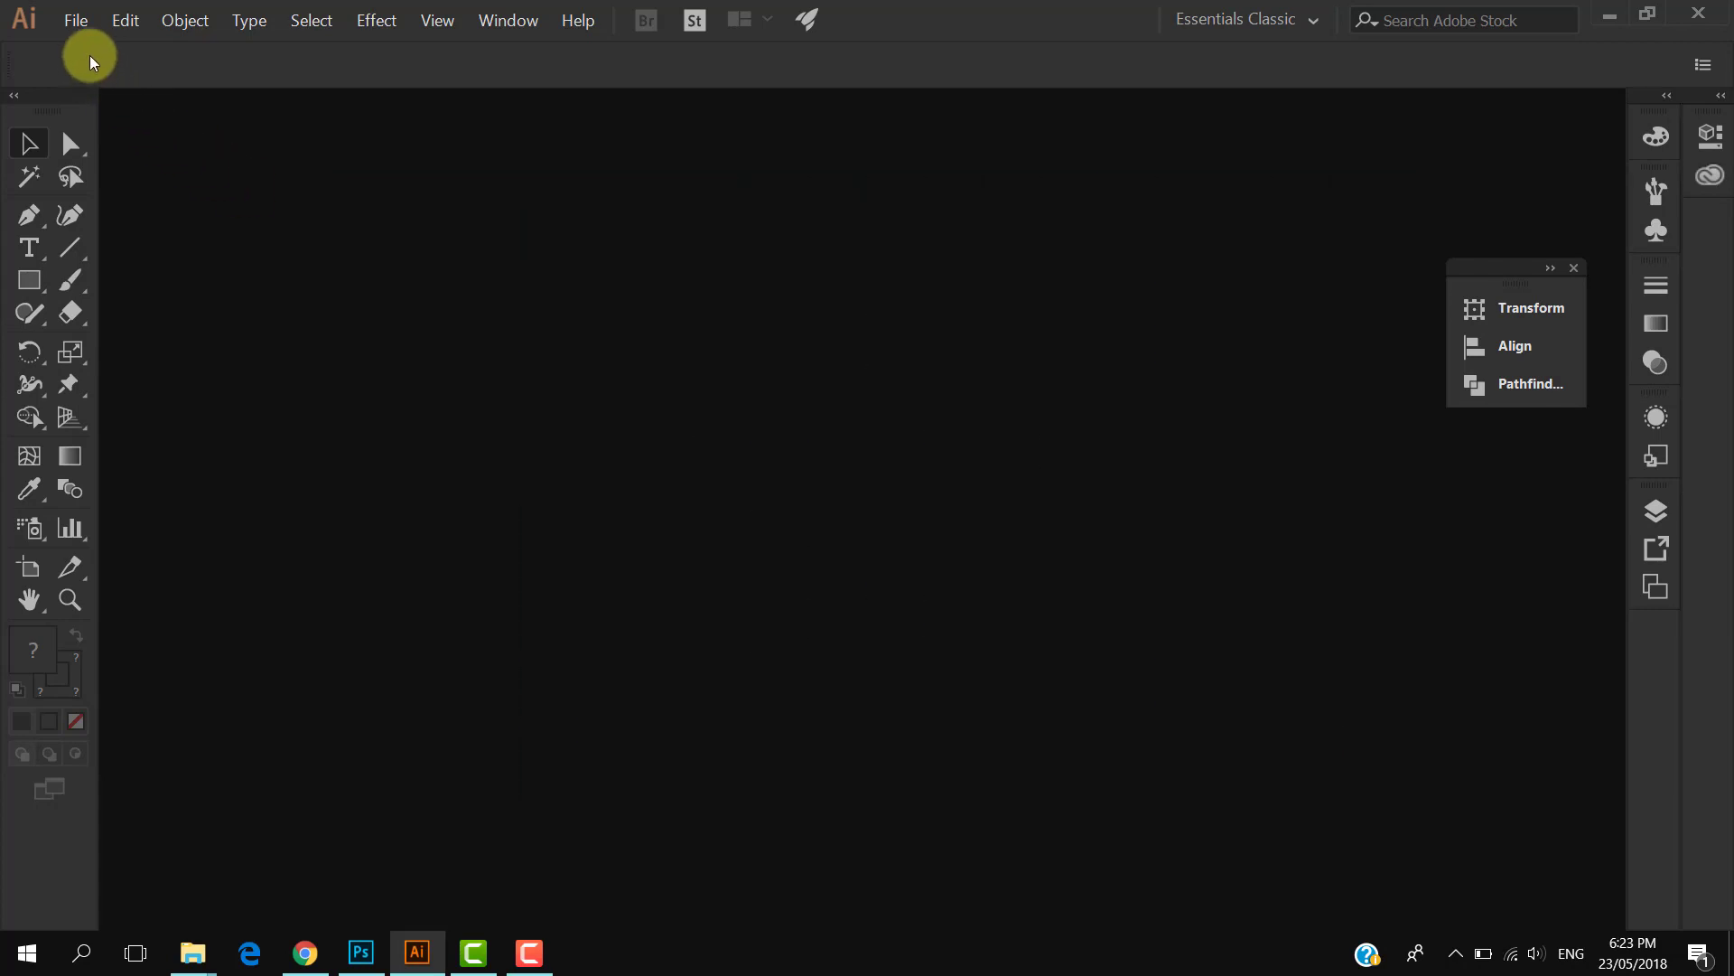
- Create a new document with the default settings
{"action": "left_click", "coordinate": [76, 20]}
{"action": "left_click", "coordinate": [103, 49]}
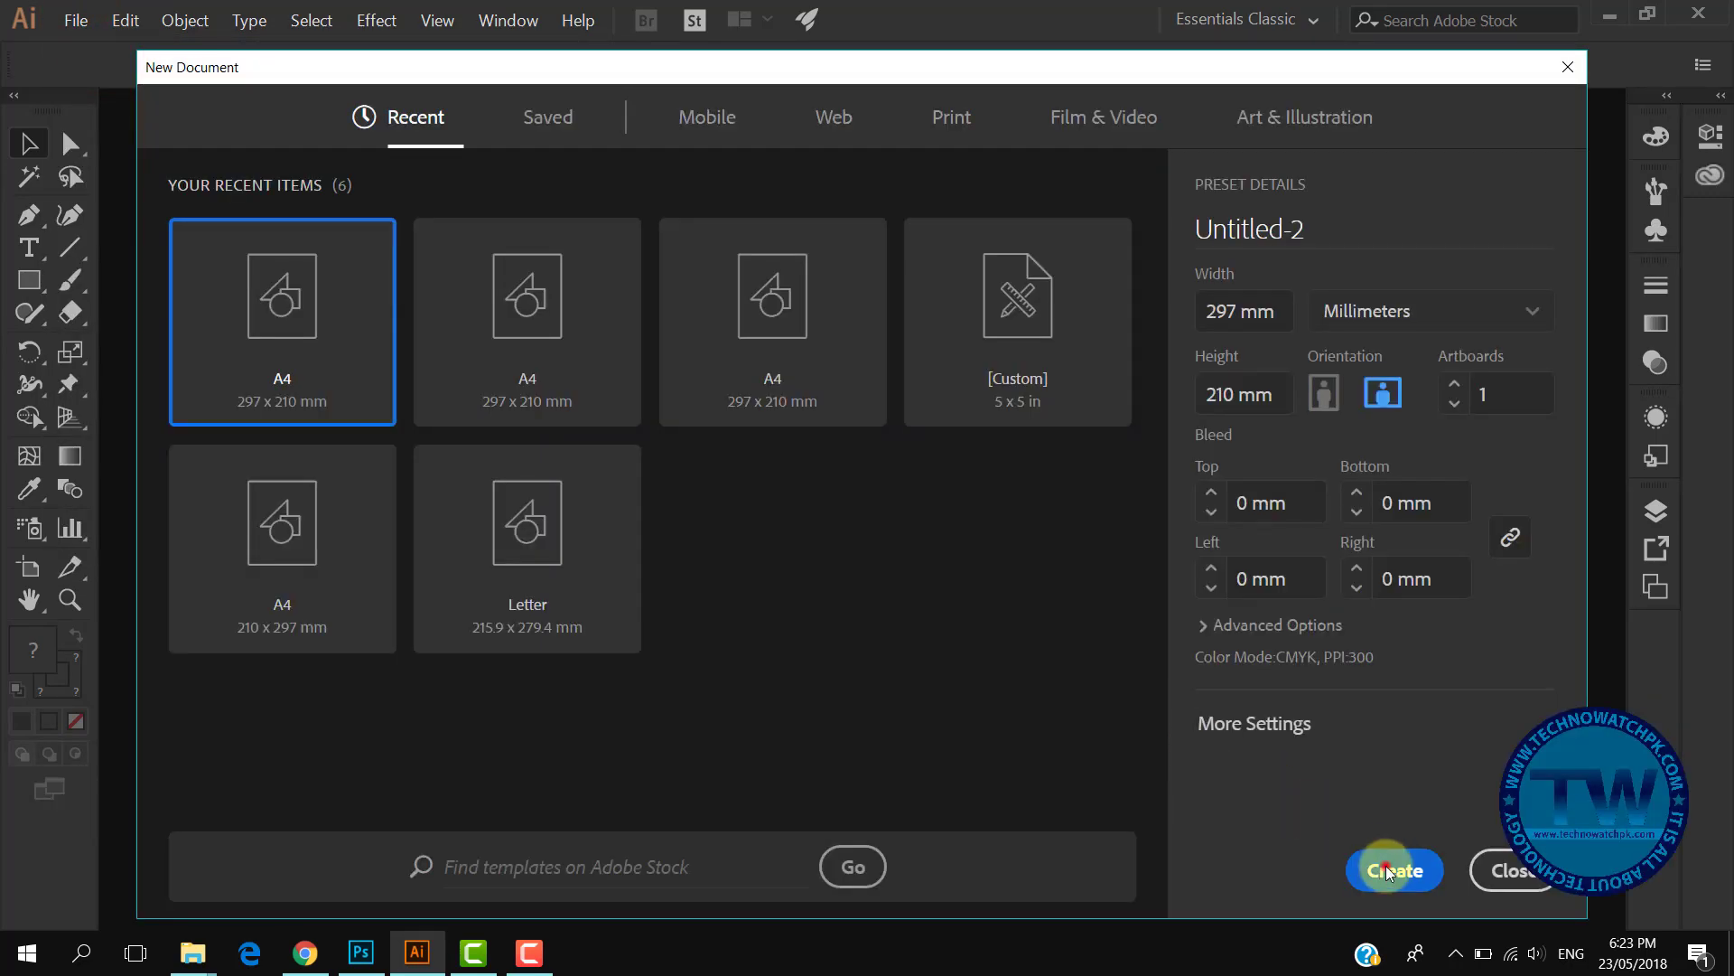
{"action": "left_click", "coordinate": [1386, 865]}
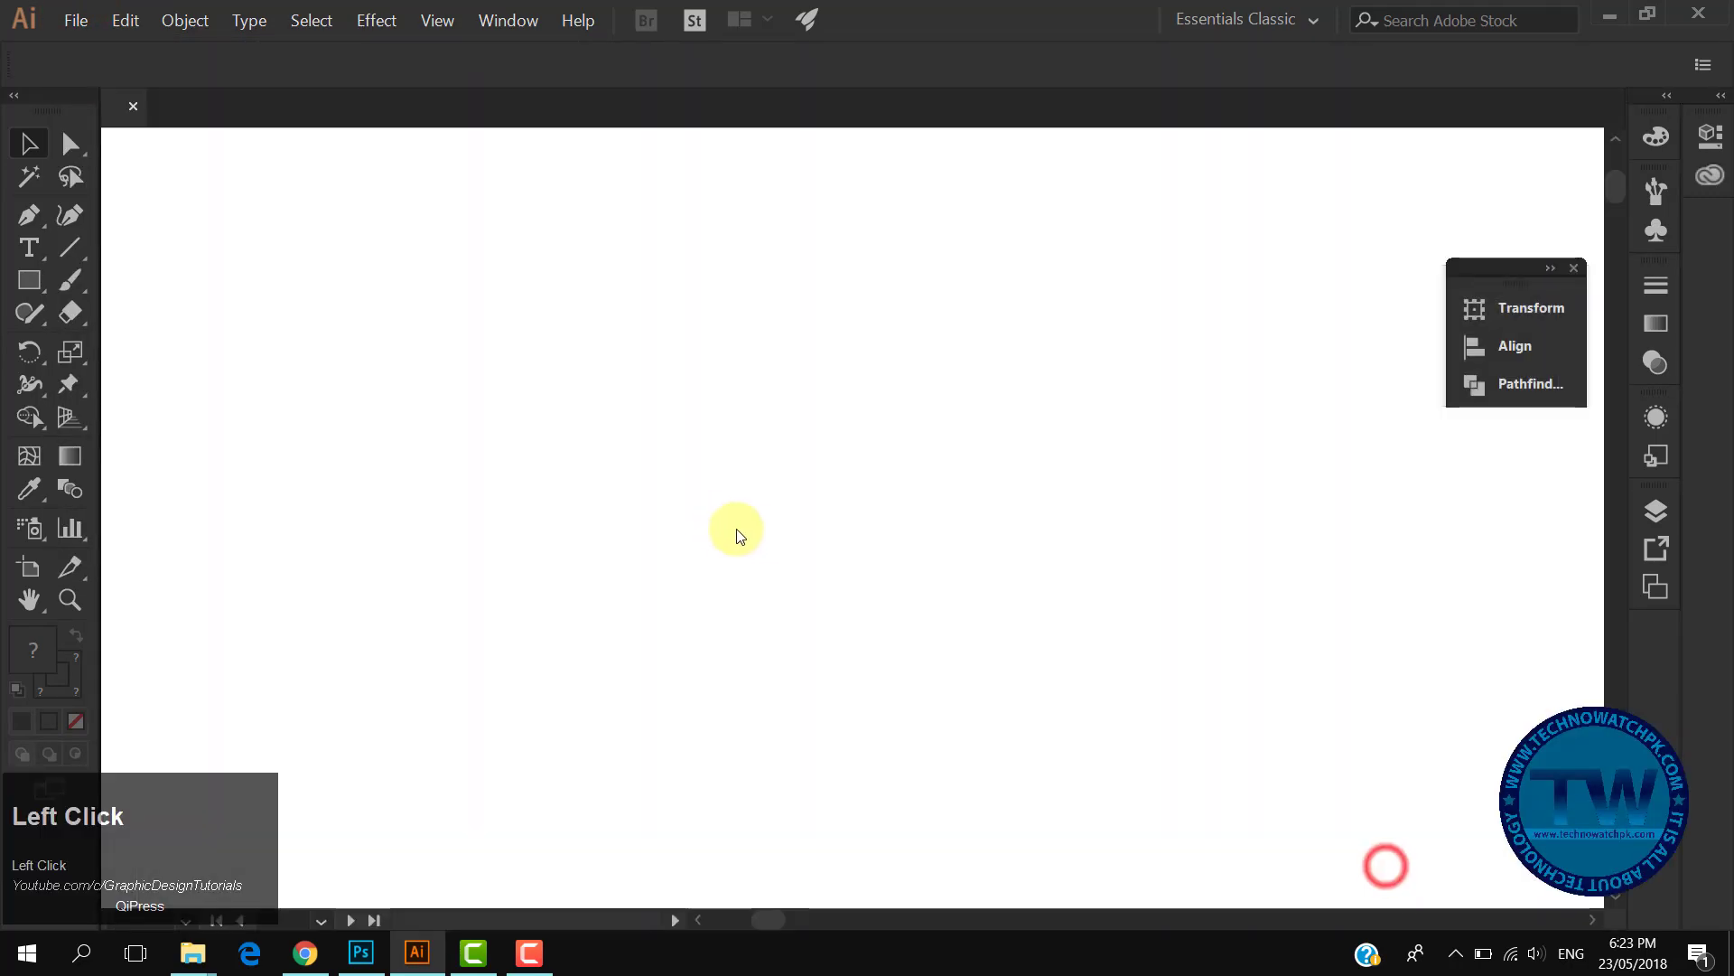
- Draw a five-point star in the middle of the artboard with the Star tool and set its fill to none
{"action": "left_click_drag", "start_coordinate": [28, 285], "coordinate": [156, 417]}
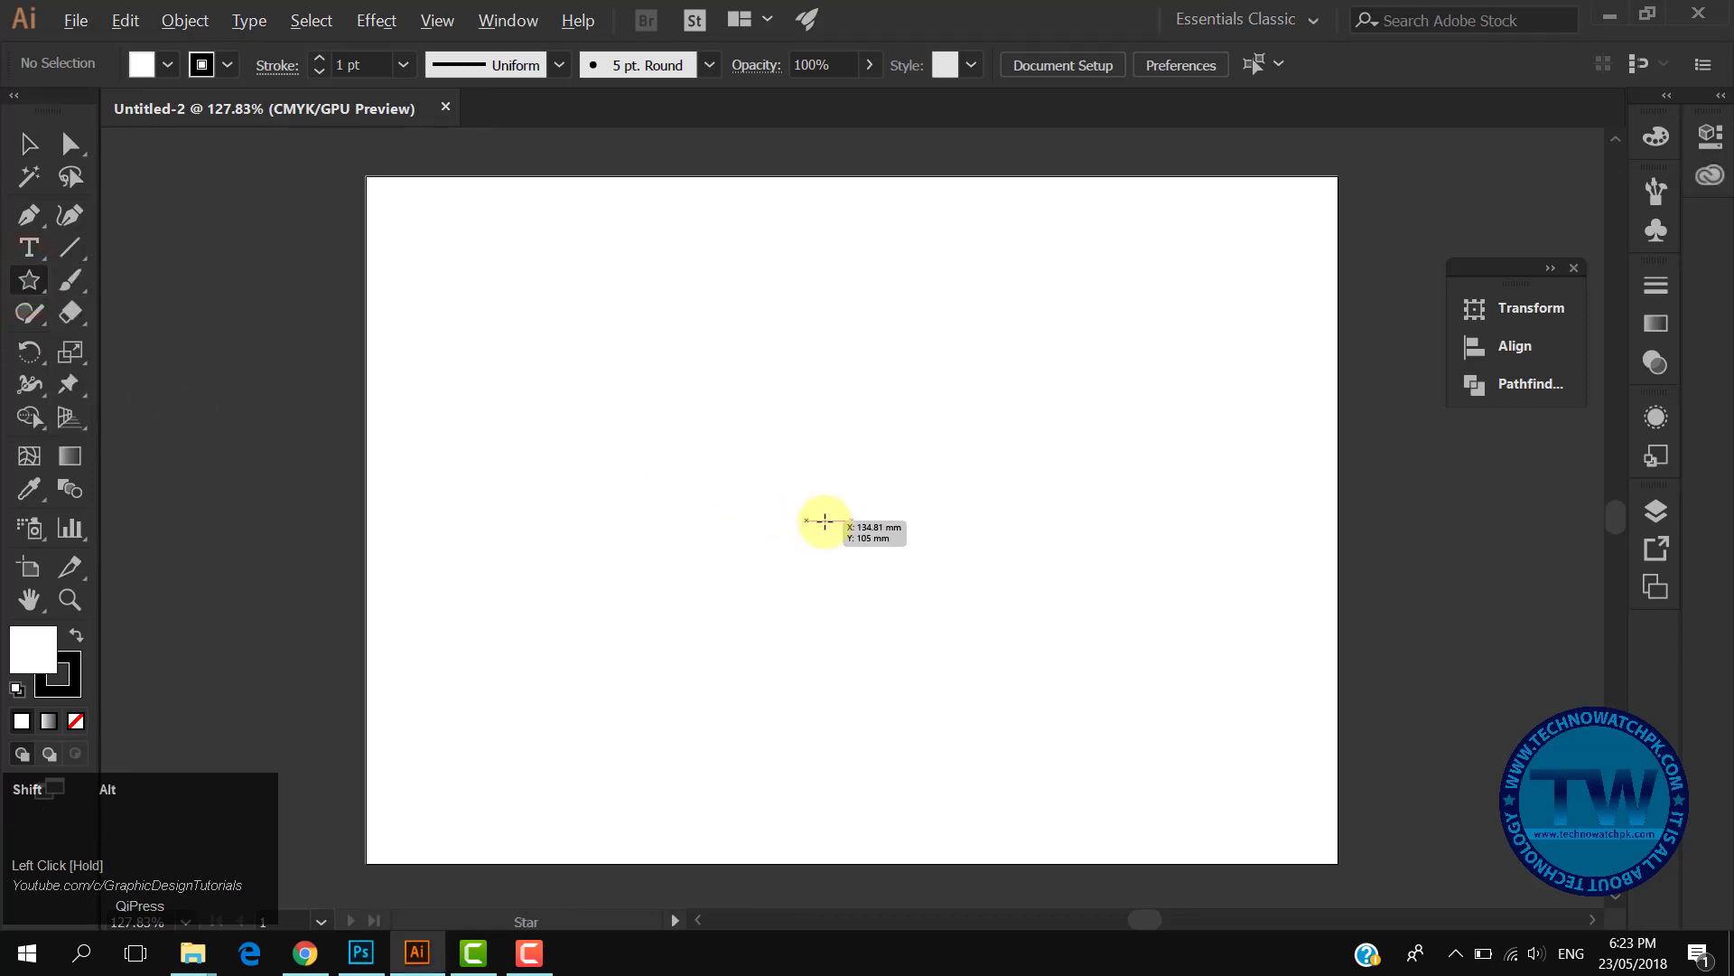
{"action": "left_click_drag", "start_coordinate": [825, 523], "coordinate": [895, 644]}
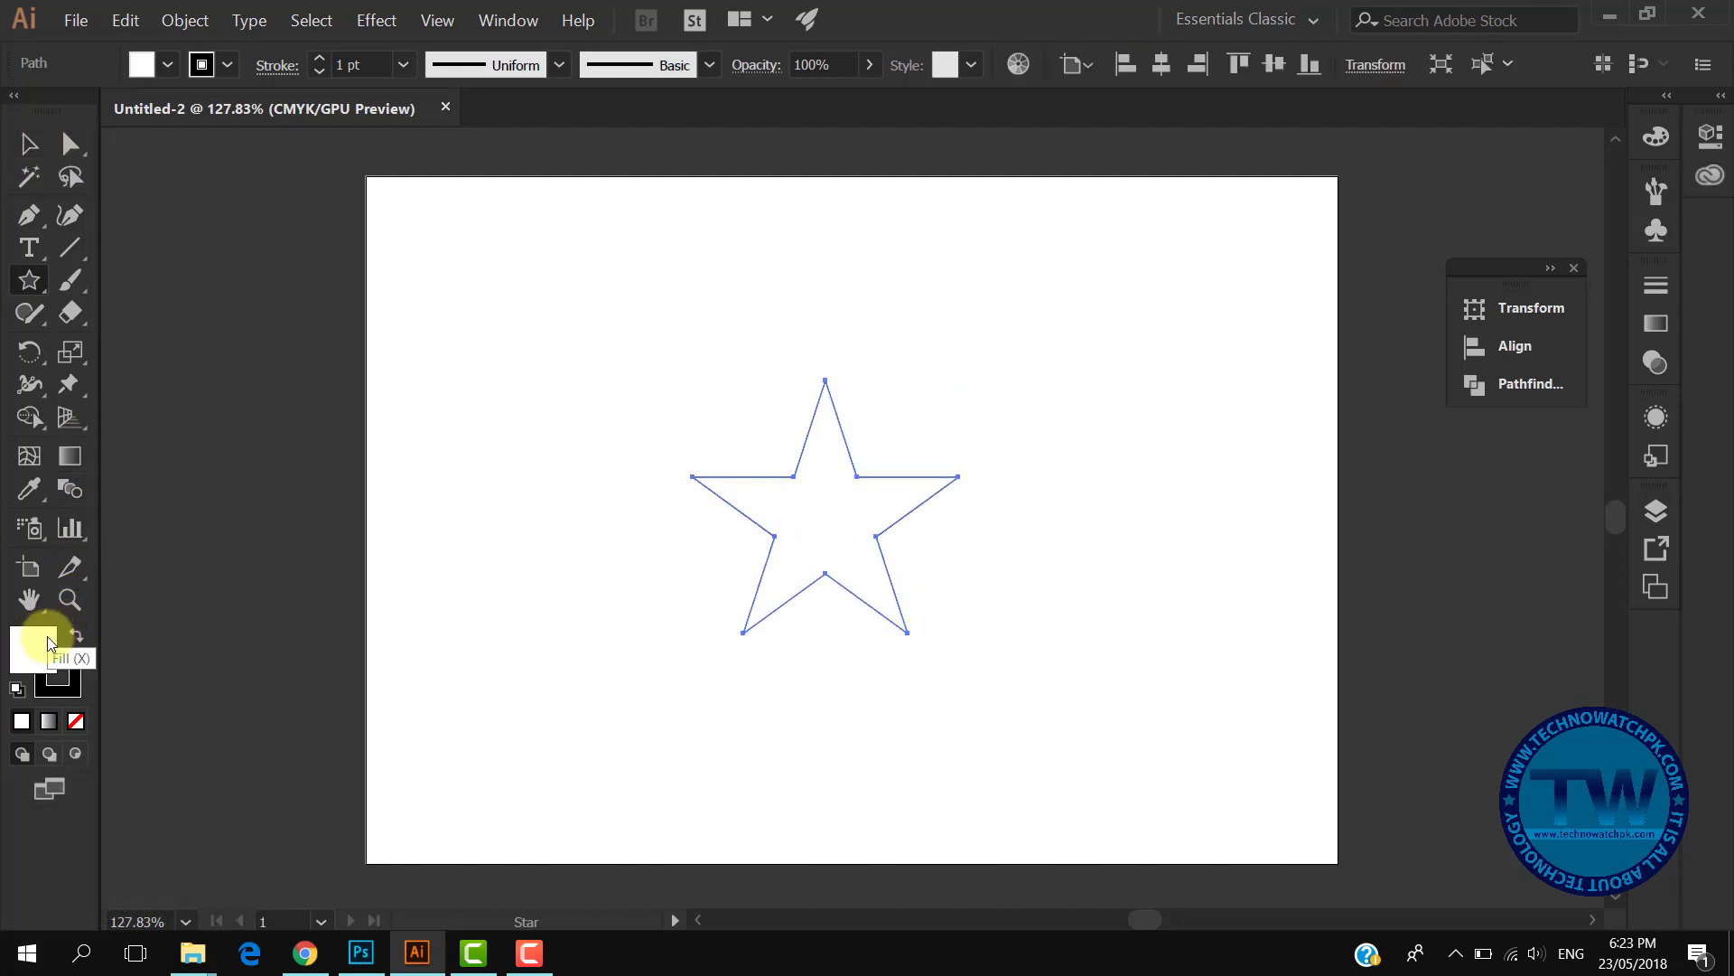
{"action": "left_click", "coordinate": [72, 721]}
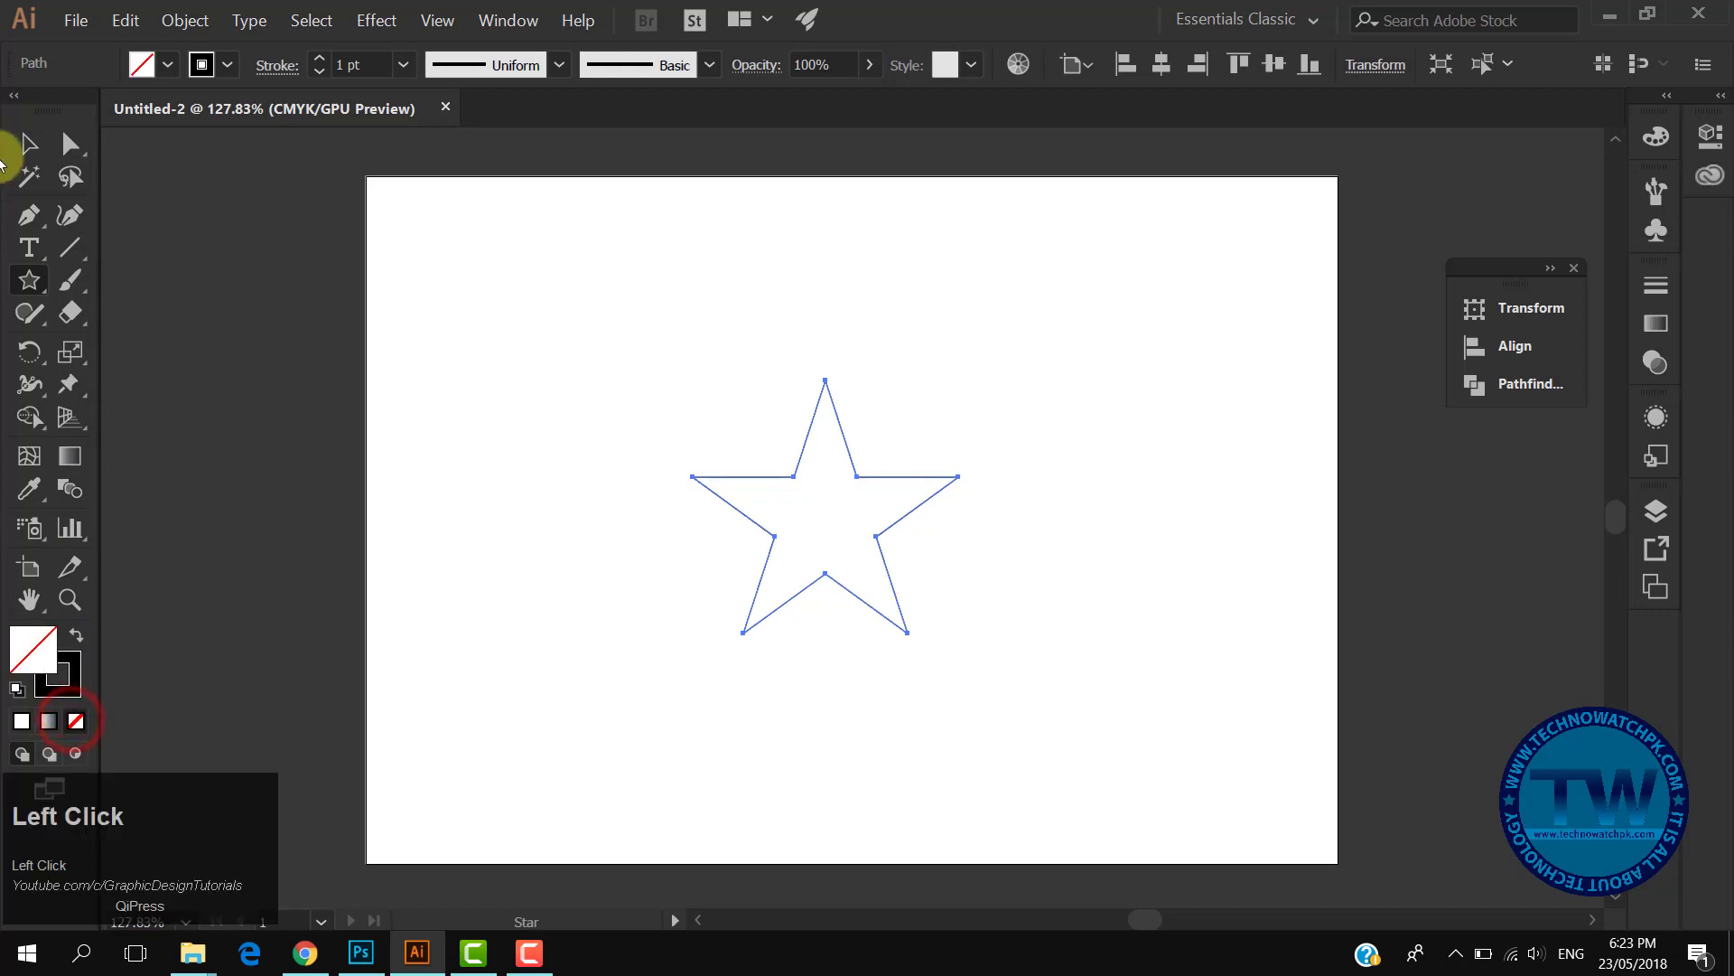
- Trace the star's inner pentagon with the Pen tool by connecting the five inner corner points
{"action": "left_click", "coordinate": [26, 146]}
{"action": "left_click", "coordinate": [965, 539]}
{"action": "left_click_drag", "start_coordinate": [823, 445], "coordinate": [979, 635]}
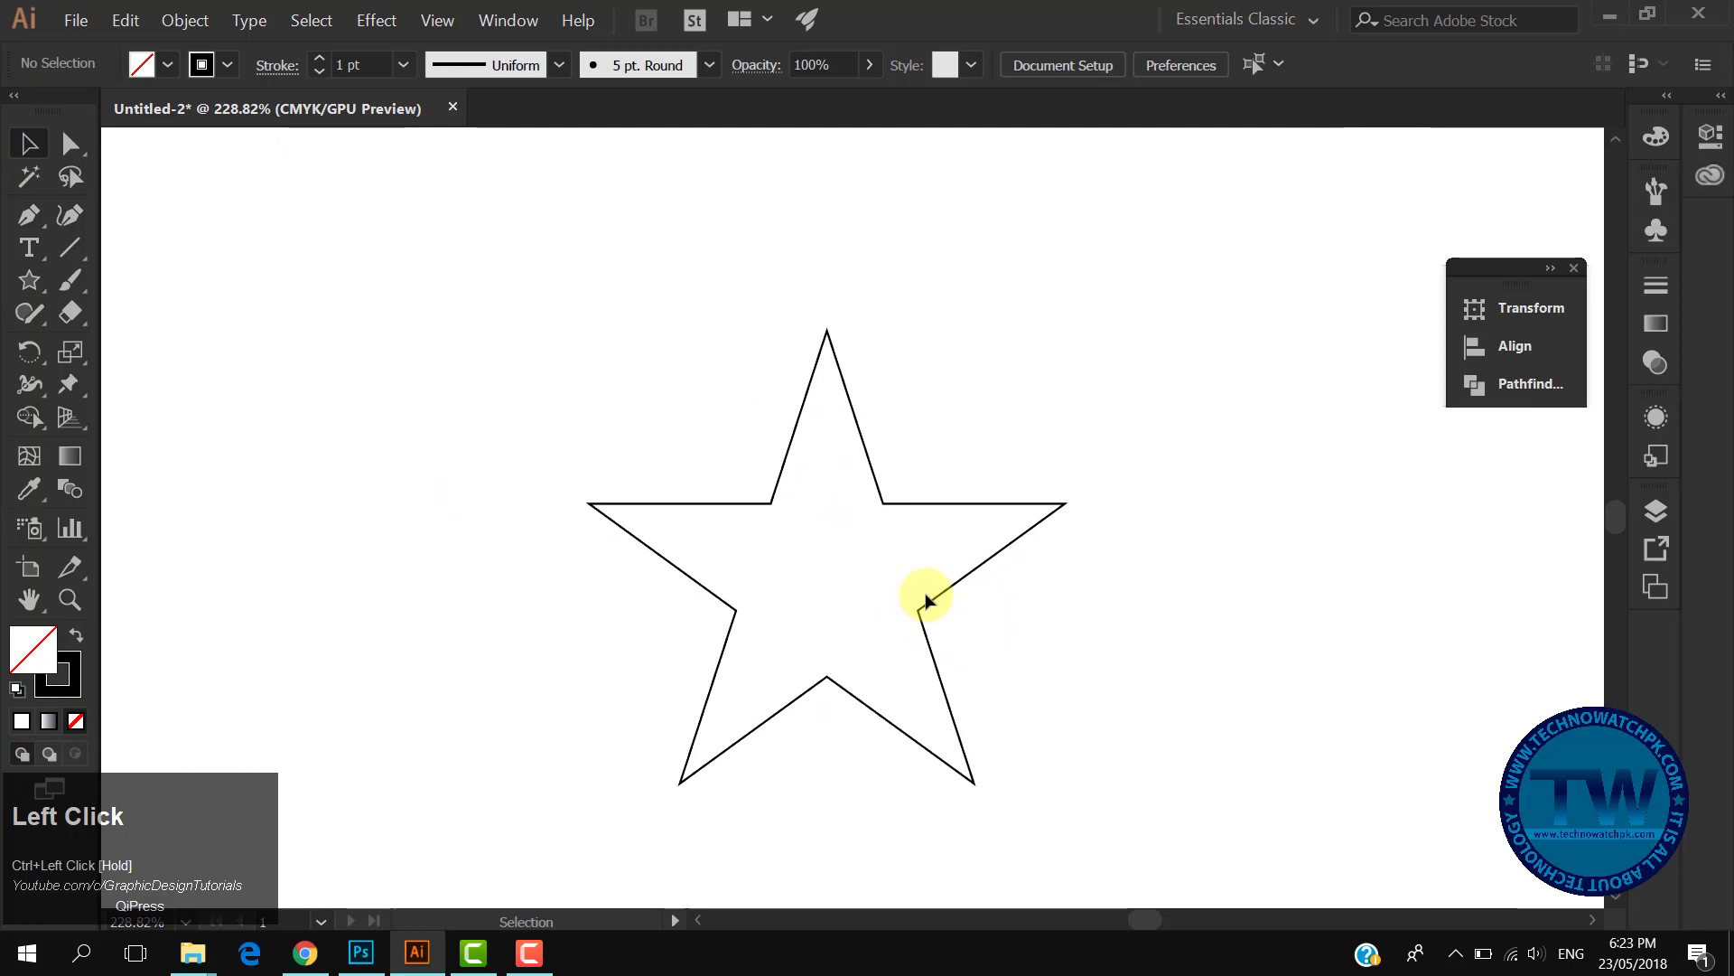
{"action": "left_click", "coordinate": [27, 222]}
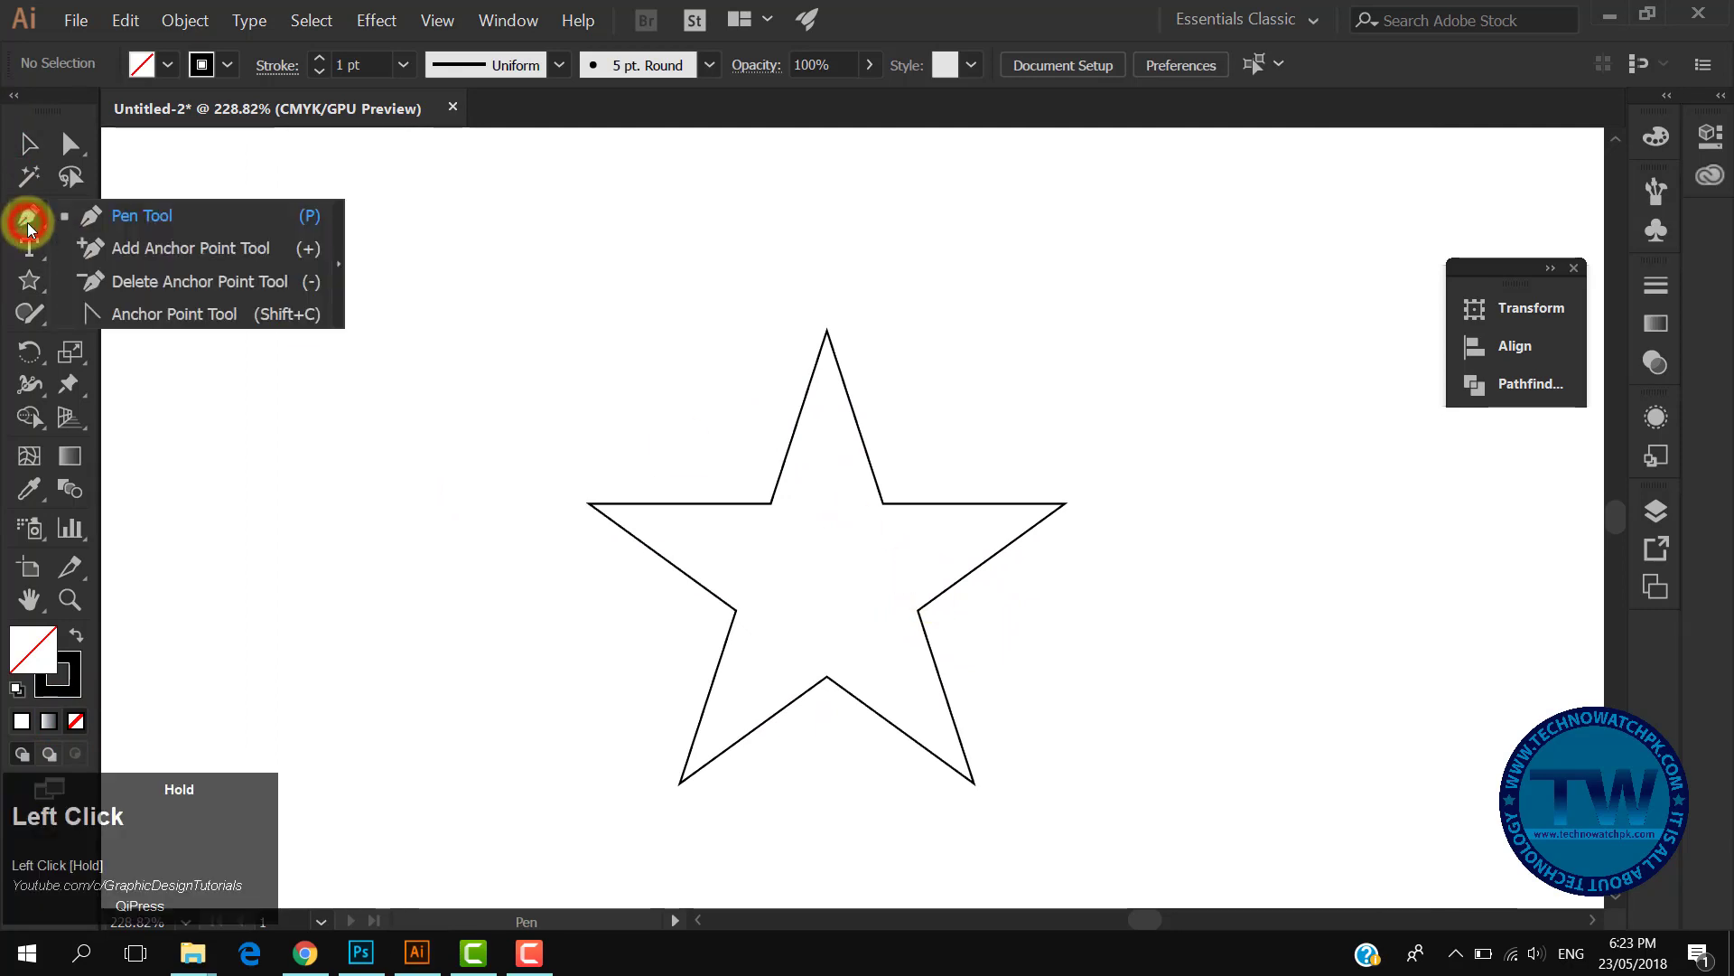
{"action": "left_click", "coordinate": [187, 219]}
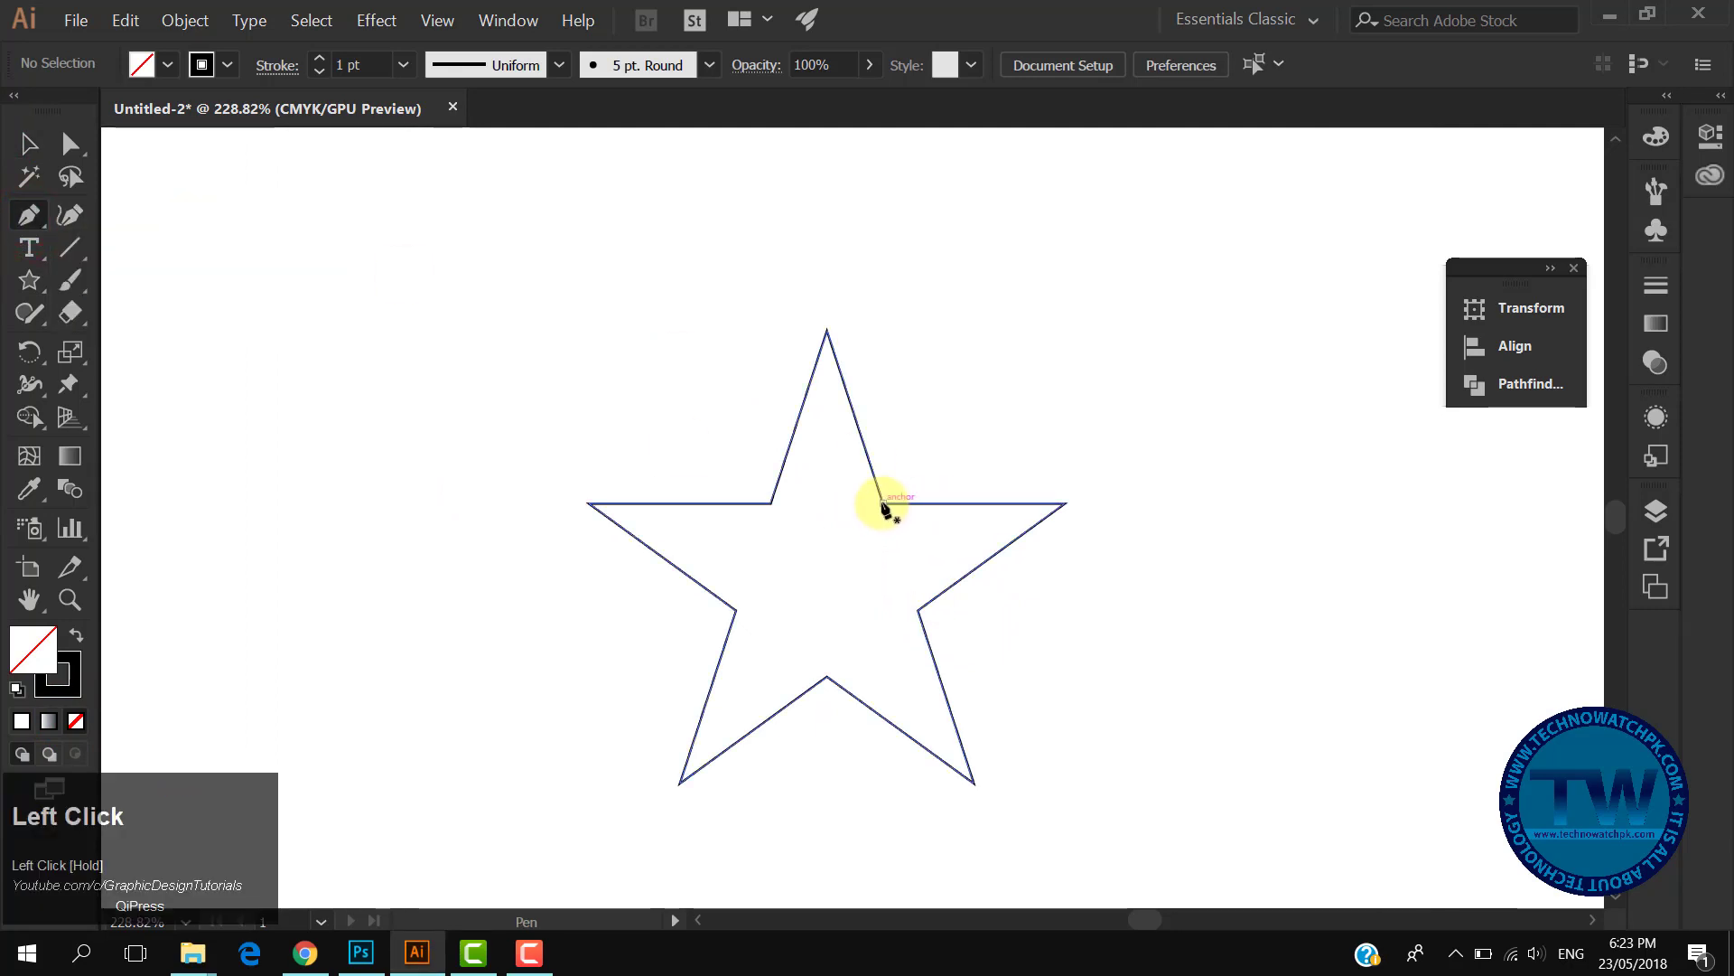
{"action": "left_click", "coordinate": [882, 503]}
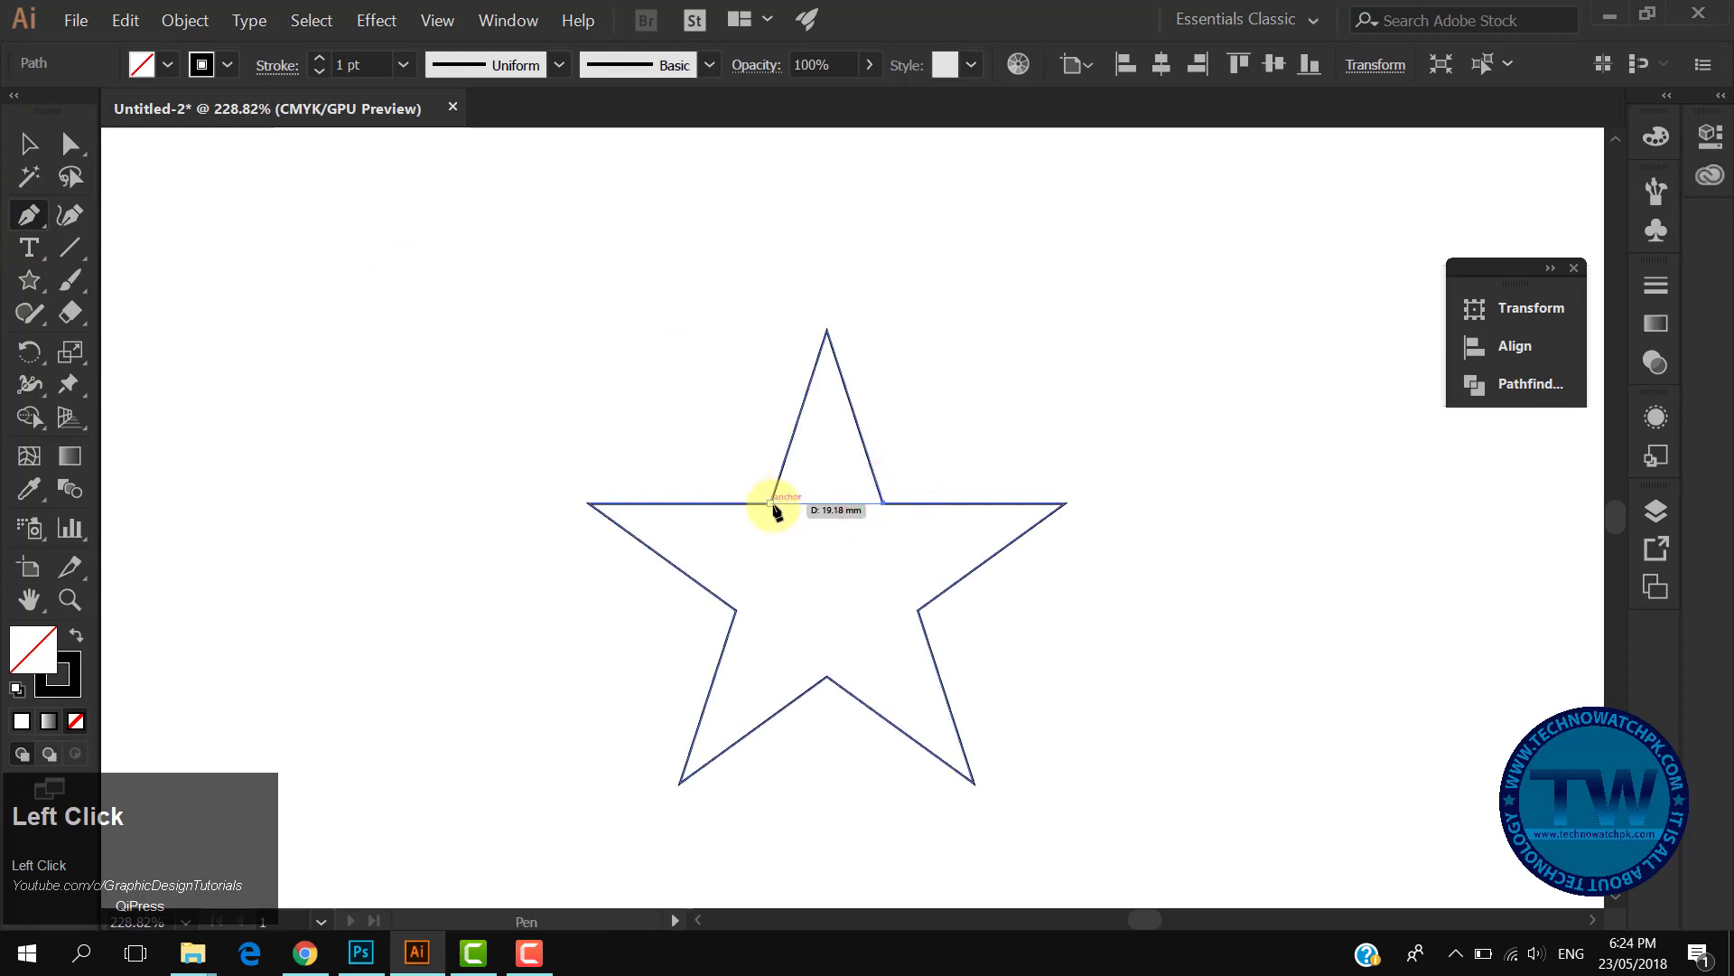
{"action": "left_click", "coordinate": [771, 504]}
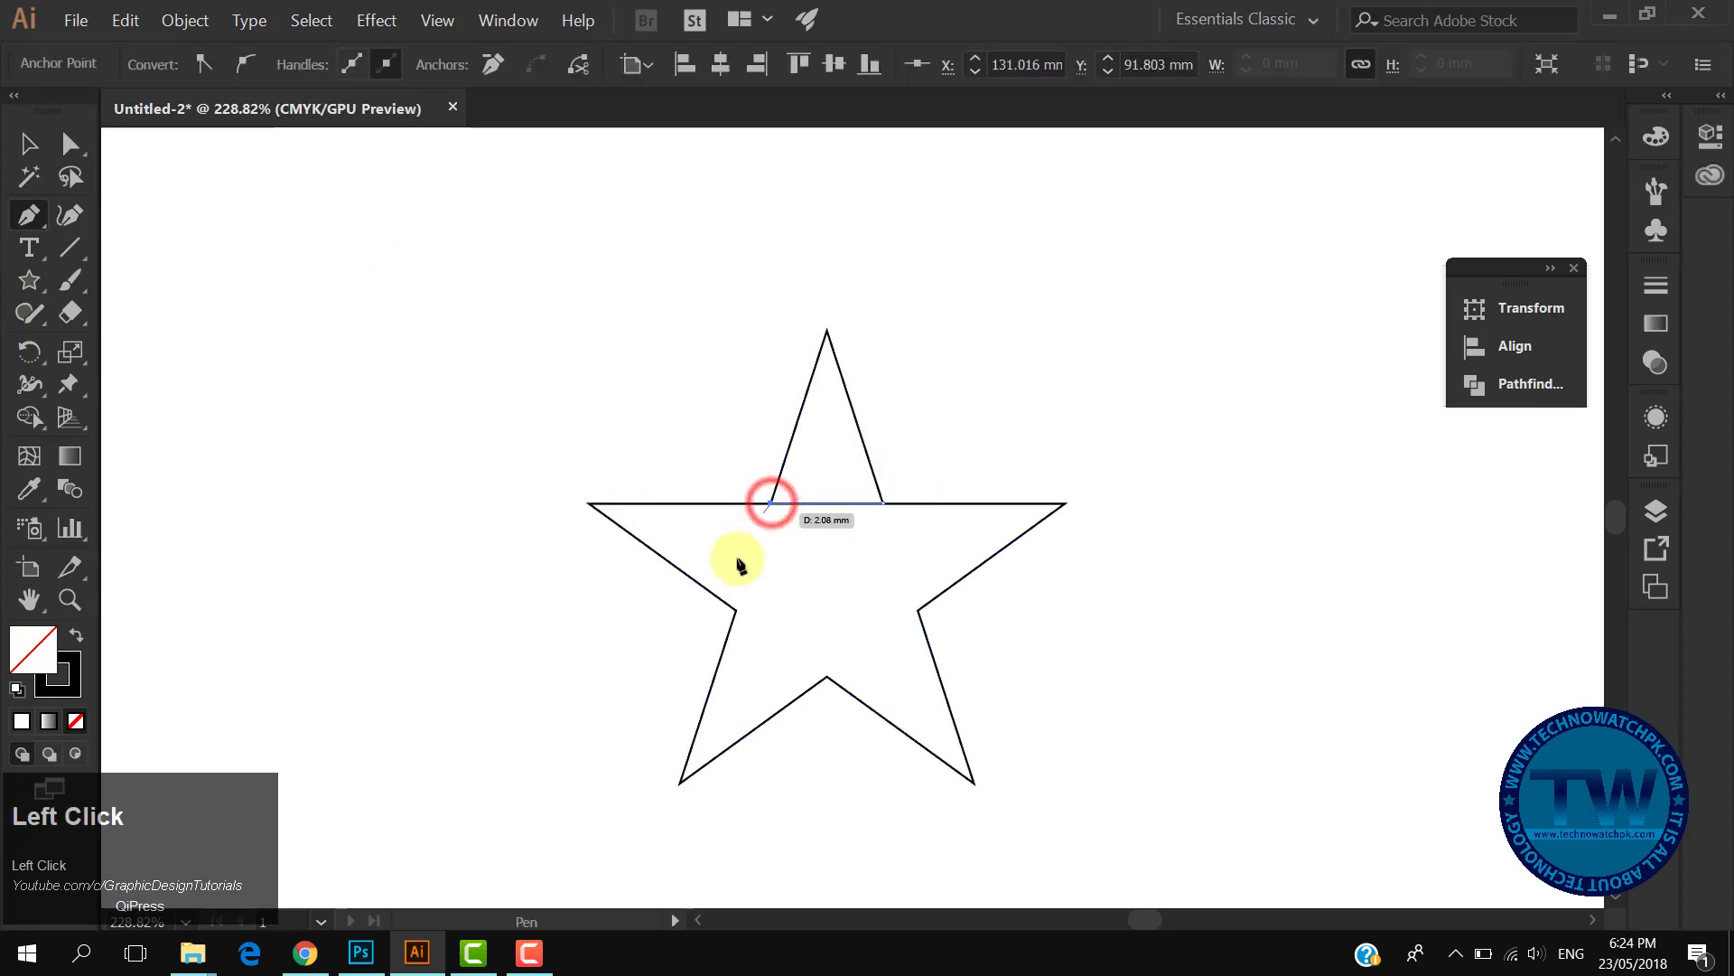
{"action": "left_click", "coordinate": [736, 613]}
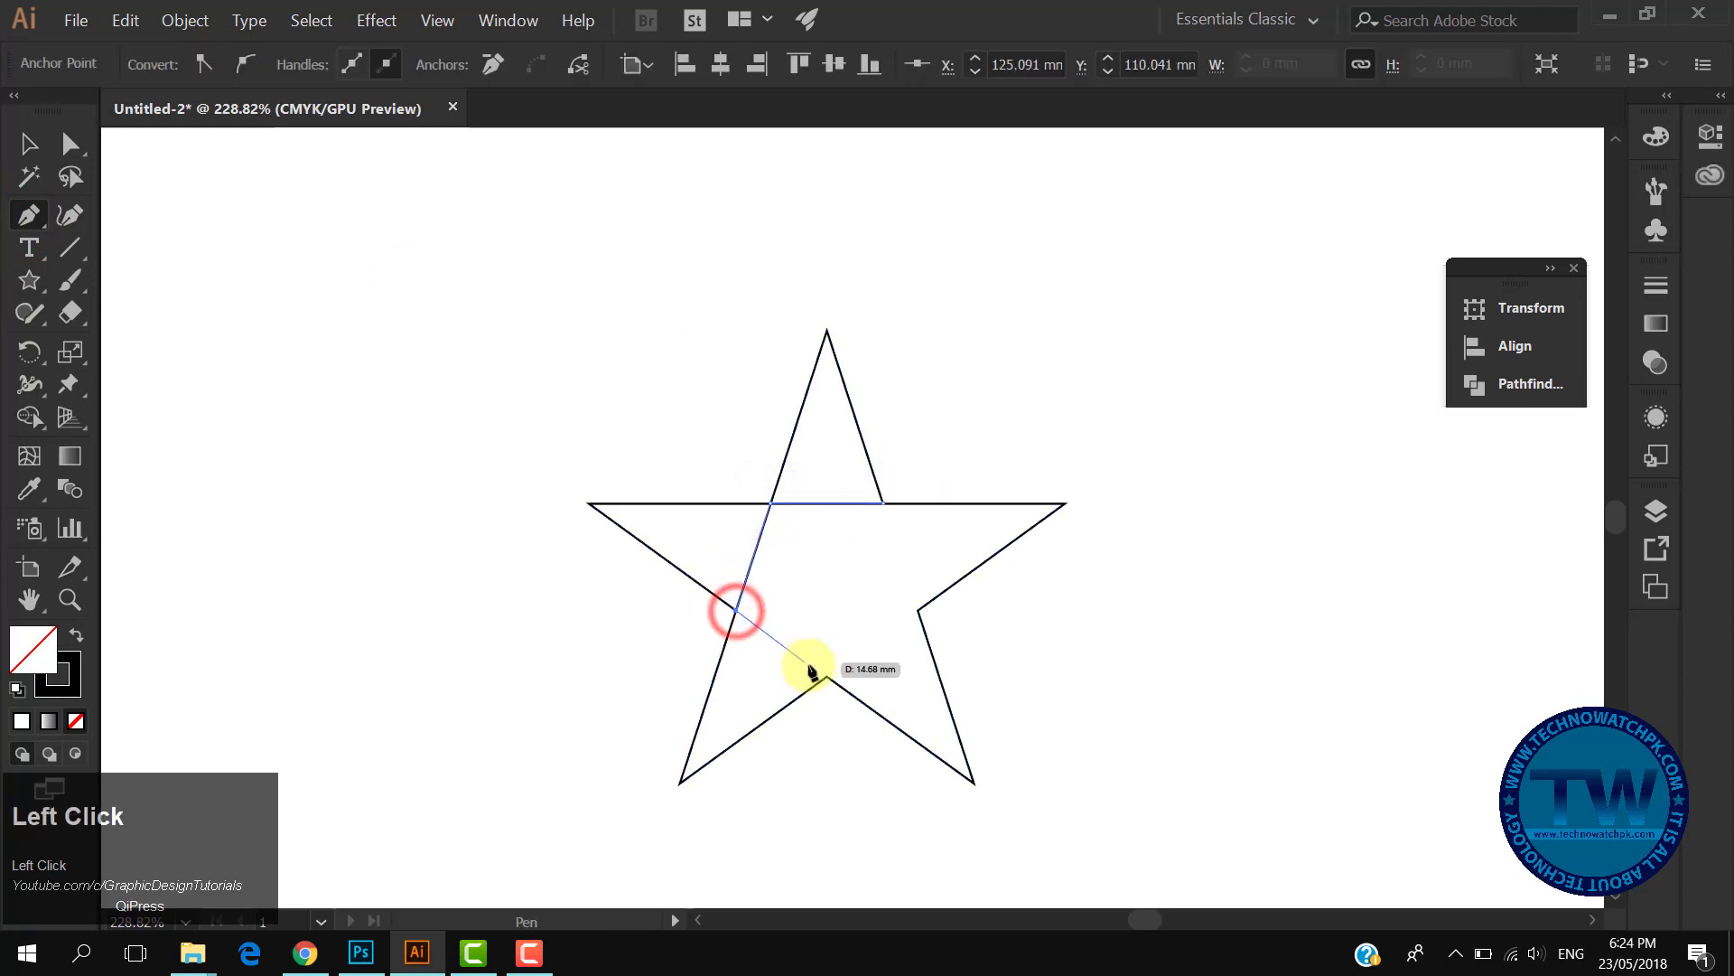
{"action": "left_click", "coordinate": [828, 676]}
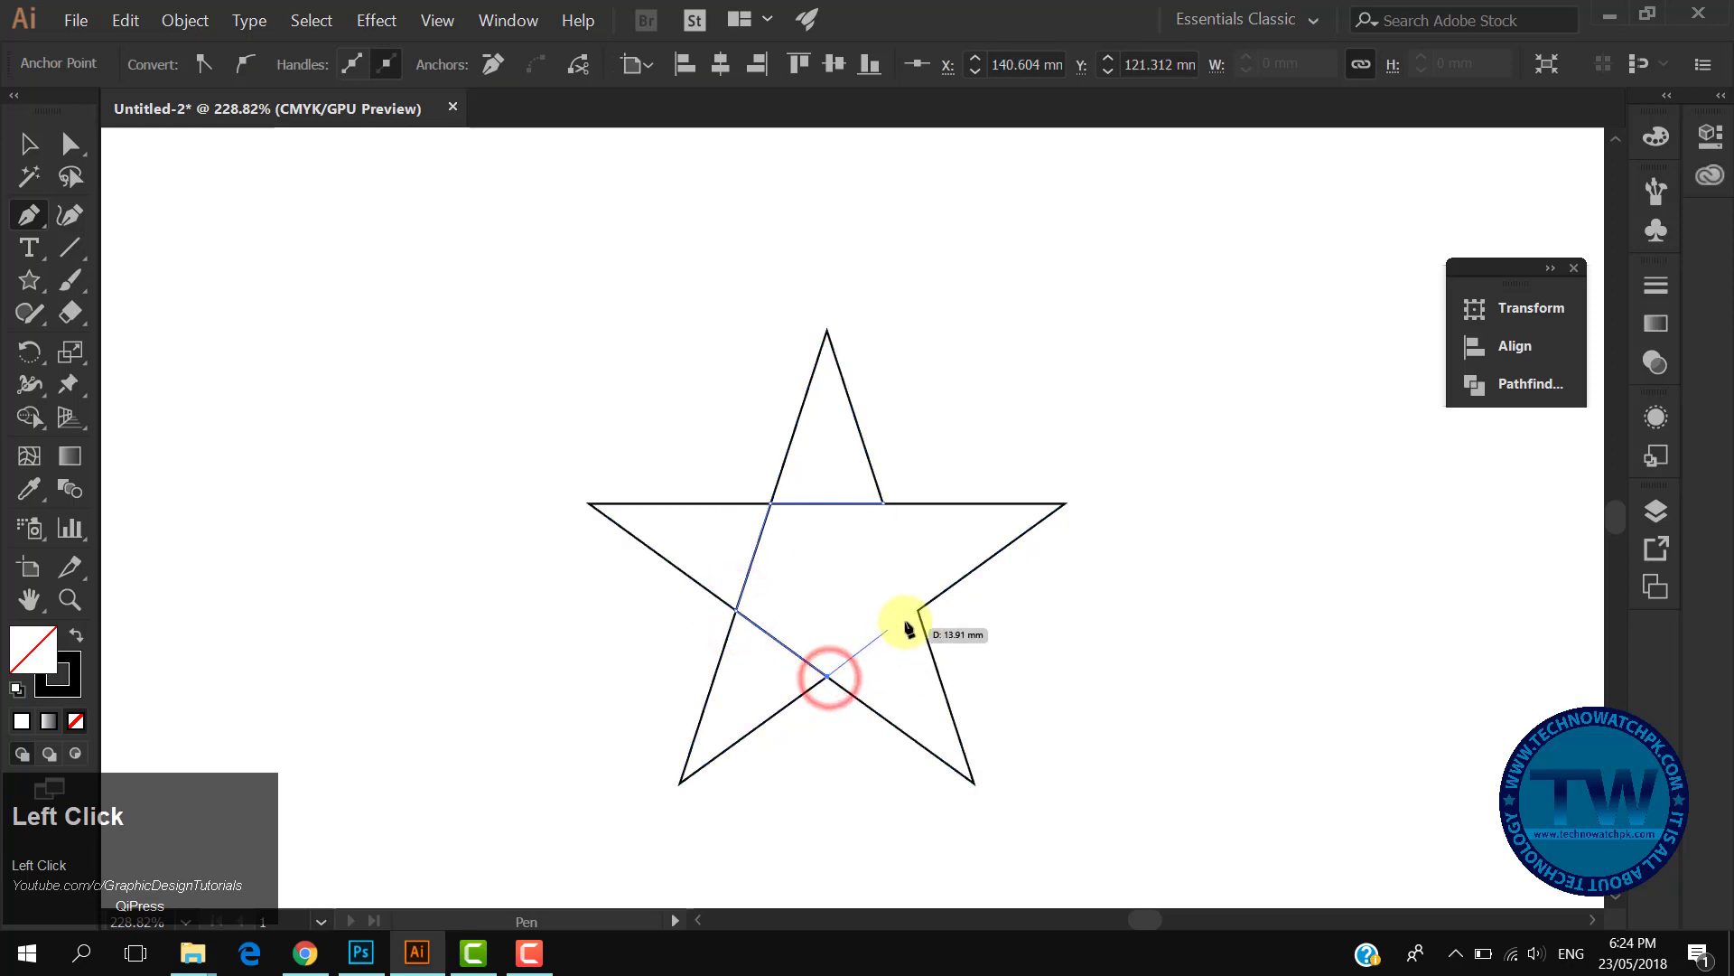
{"action": "left_click", "coordinate": [918, 613]}
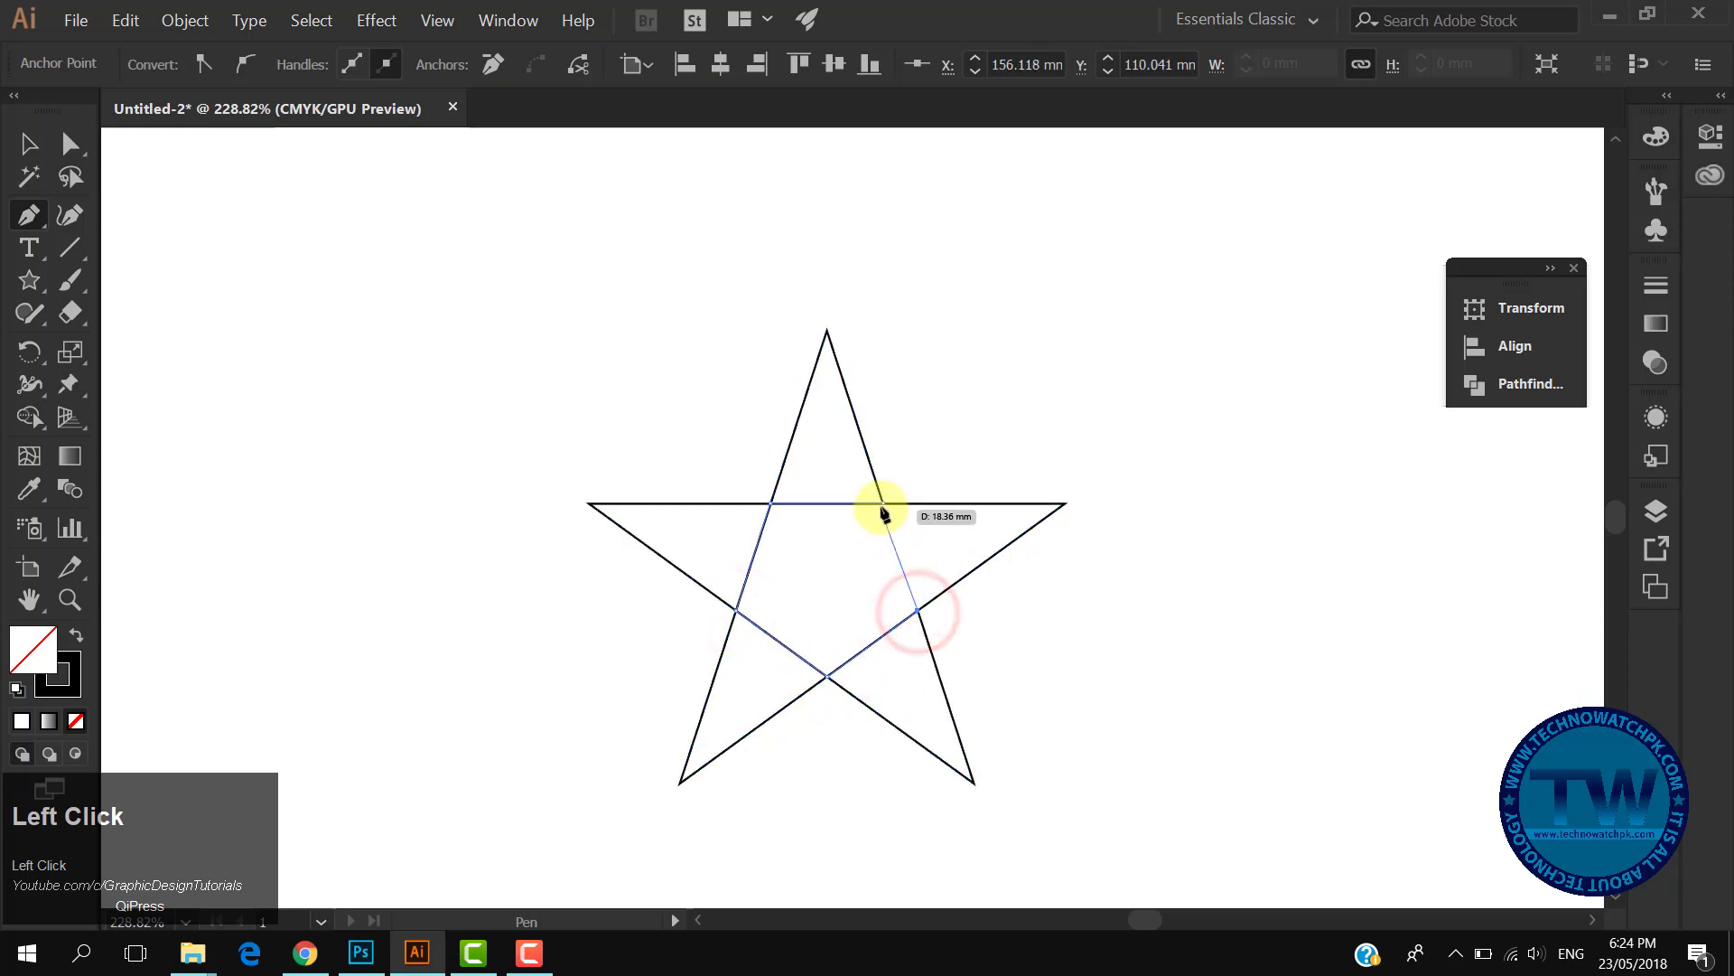
{"action": "left_click", "coordinate": [882, 503]}
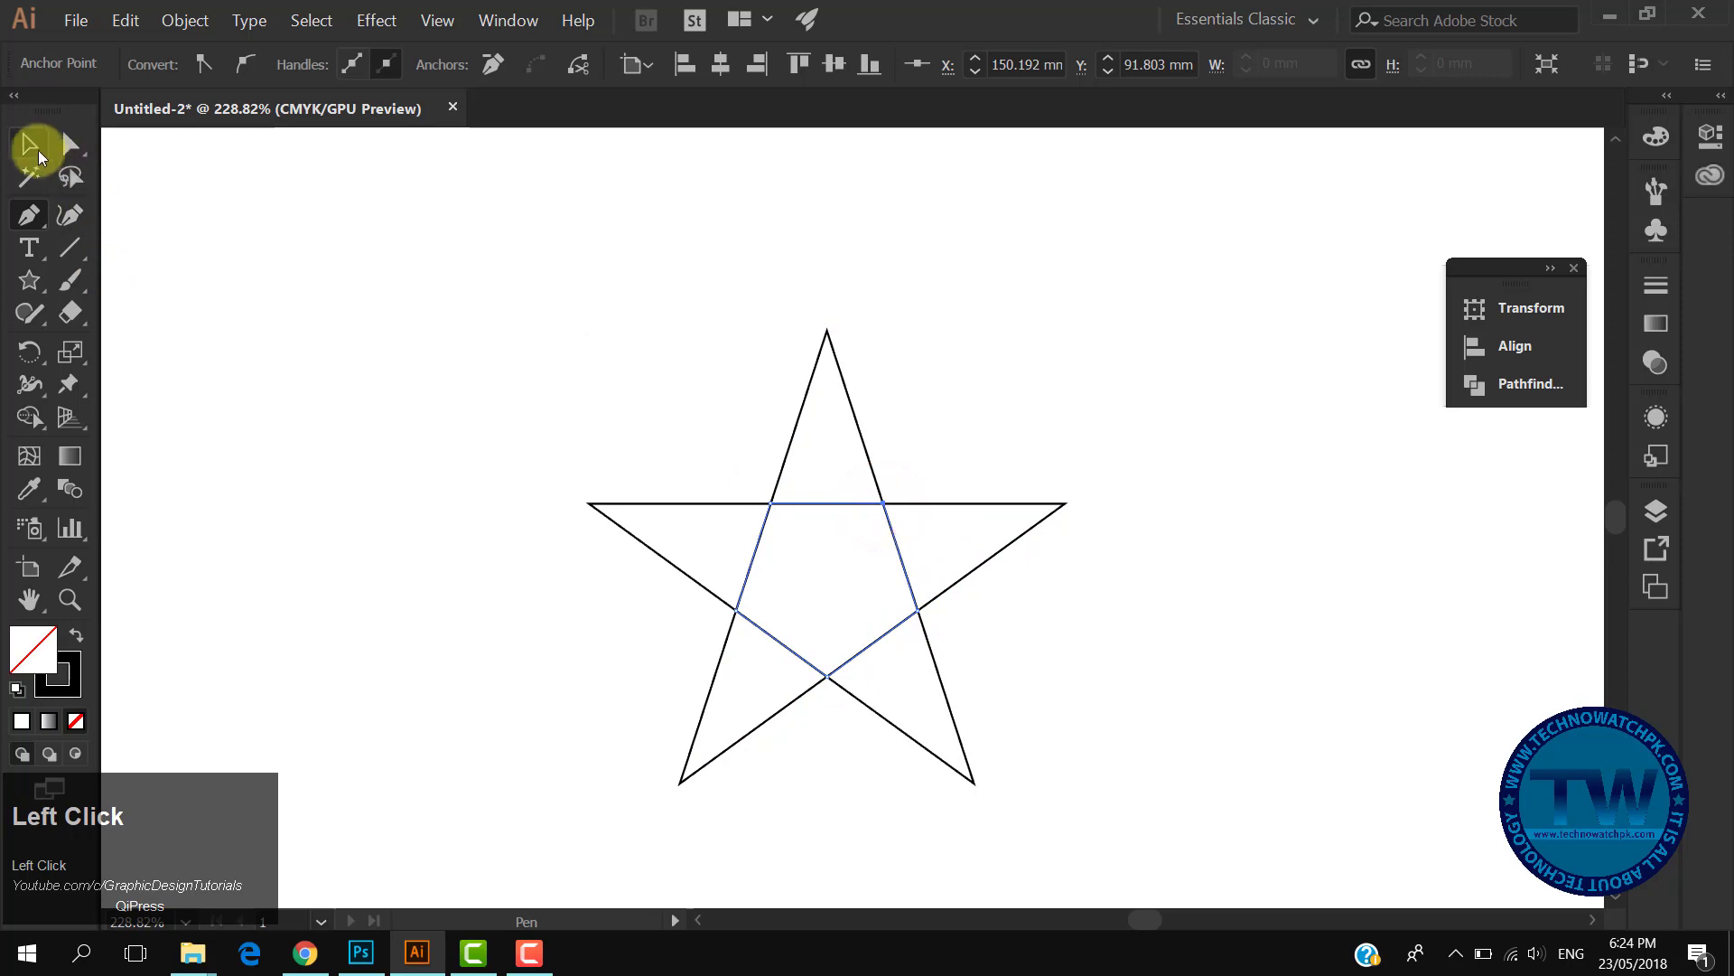
{"action": "left_click", "coordinate": [29, 144]}
- Select both the star and the pentagon and raise their stroke weight to 10 pt
{"action": "left_click", "coordinate": [575, 350]}
{"action": "left_click_drag", "start_coordinate": [484, 367], "coordinate": [1014, 689]}
{"action": "left_click", "coordinate": [317, 61]}
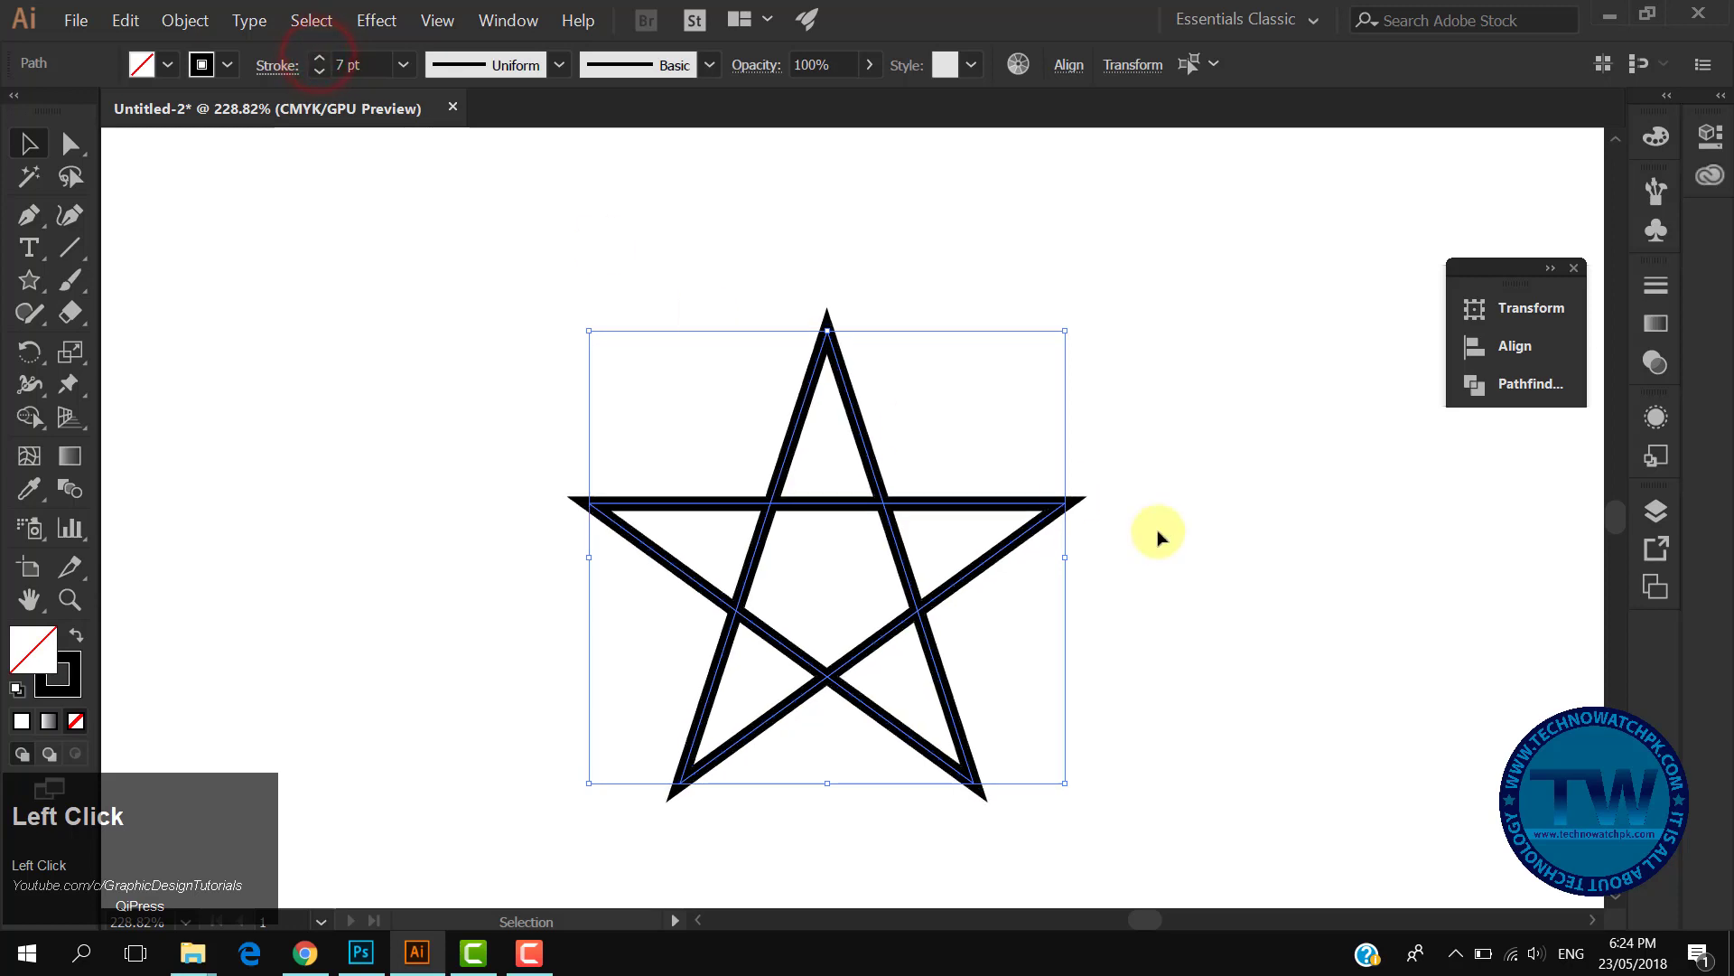
{"action": "left_click", "coordinate": [1192, 501]}
{"action": "left_click_drag", "start_coordinate": [608, 391], "coordinate": [930, 642]}
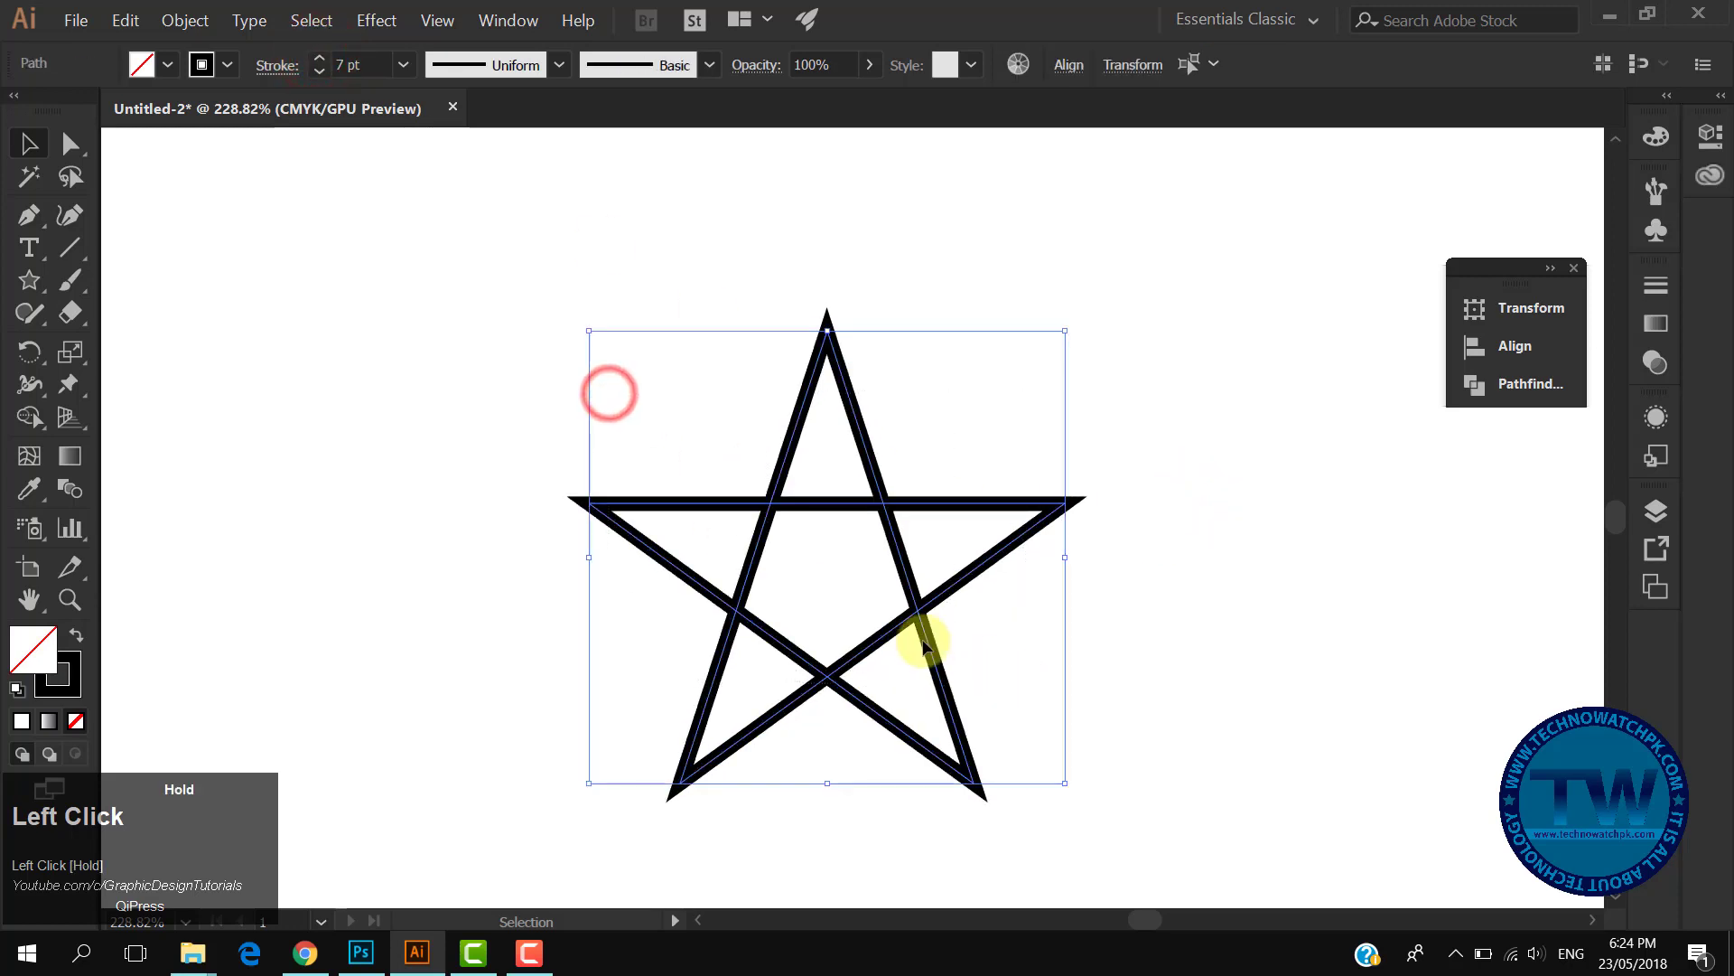
{"action": "left_click", "coordinate": [321, 63]}
{"action": "left_click", "coordinate": [320, 63]}
{"action": "left_click", "coordinate": [321, 63]}
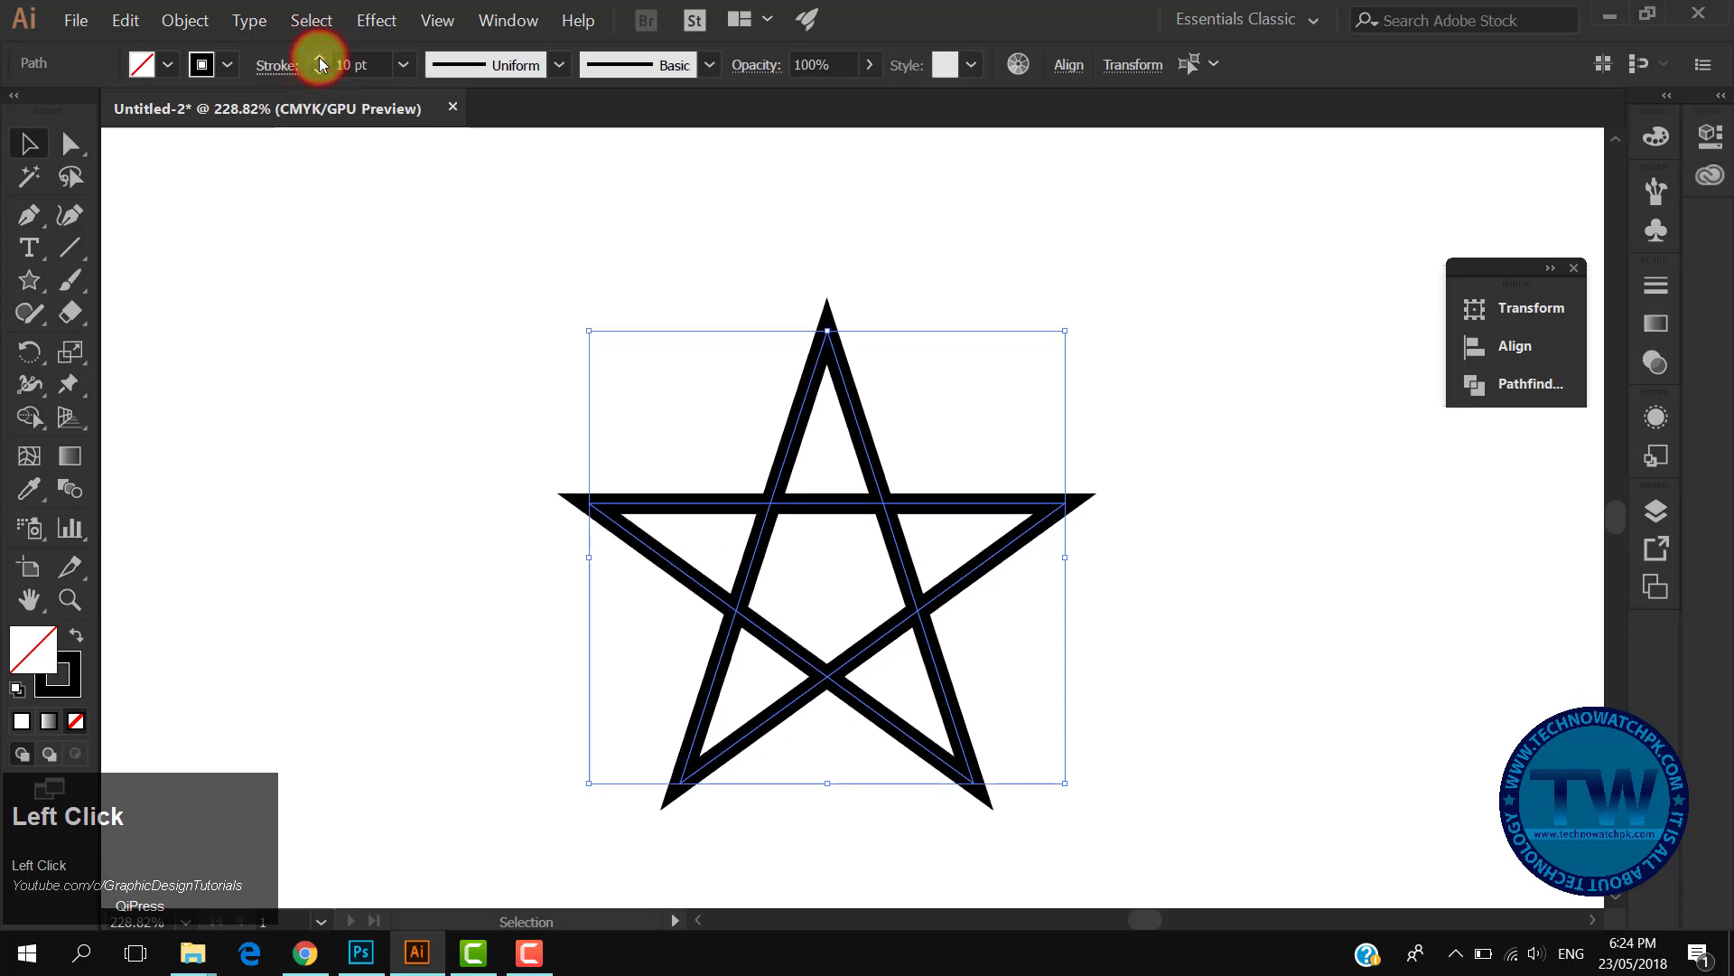
- Set the stroke corners to round joins
{"action": "left_click", "coordinate": [275, 66]}
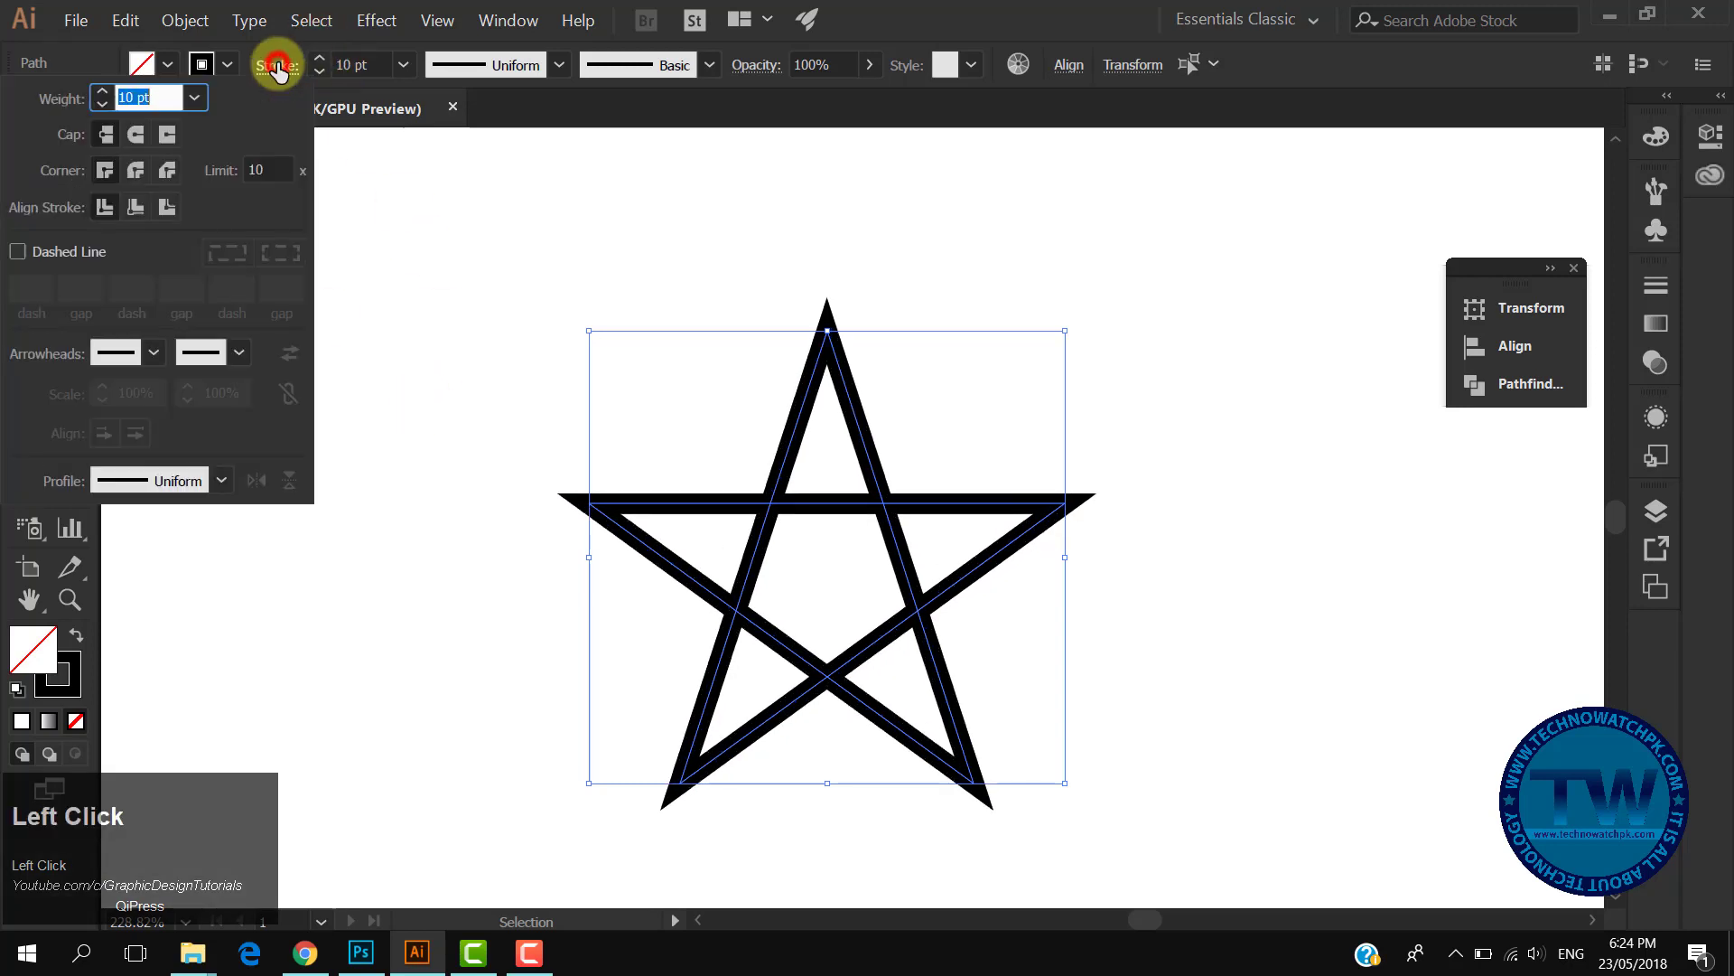
{"action": "left_click", "coordinate": [137, 170]}
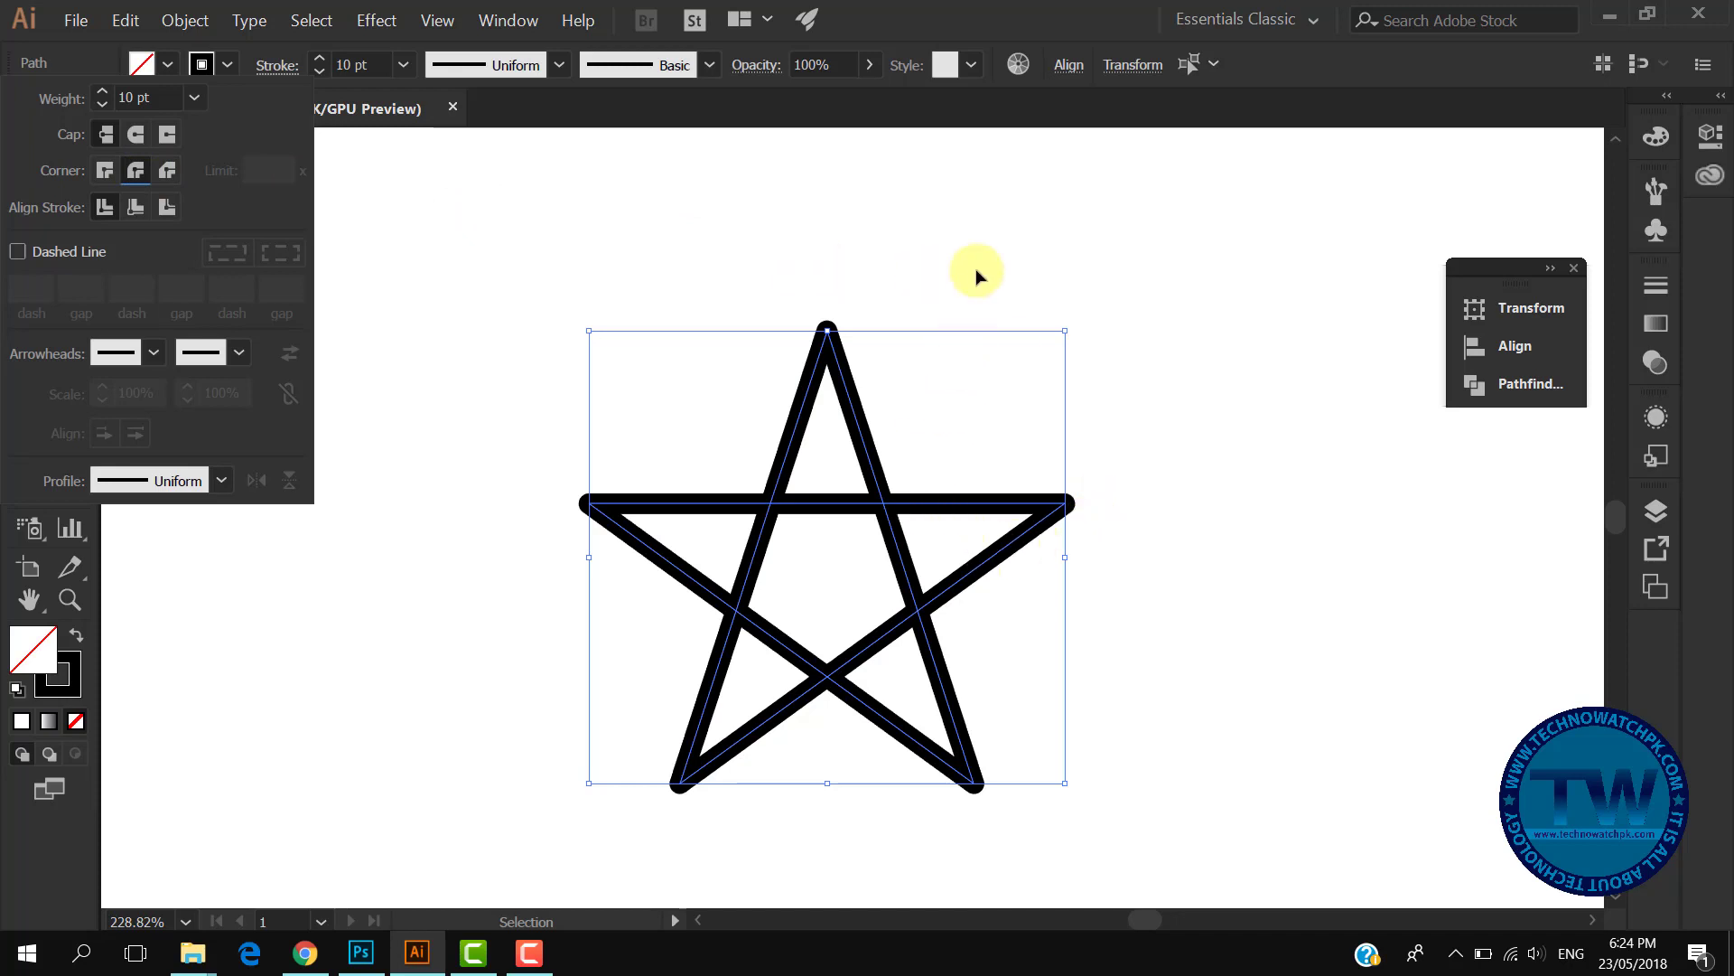
{"action": "left_click", "coordinate": [980, 242]}
{"action": "left_click", "coordinate": [392, 519]}
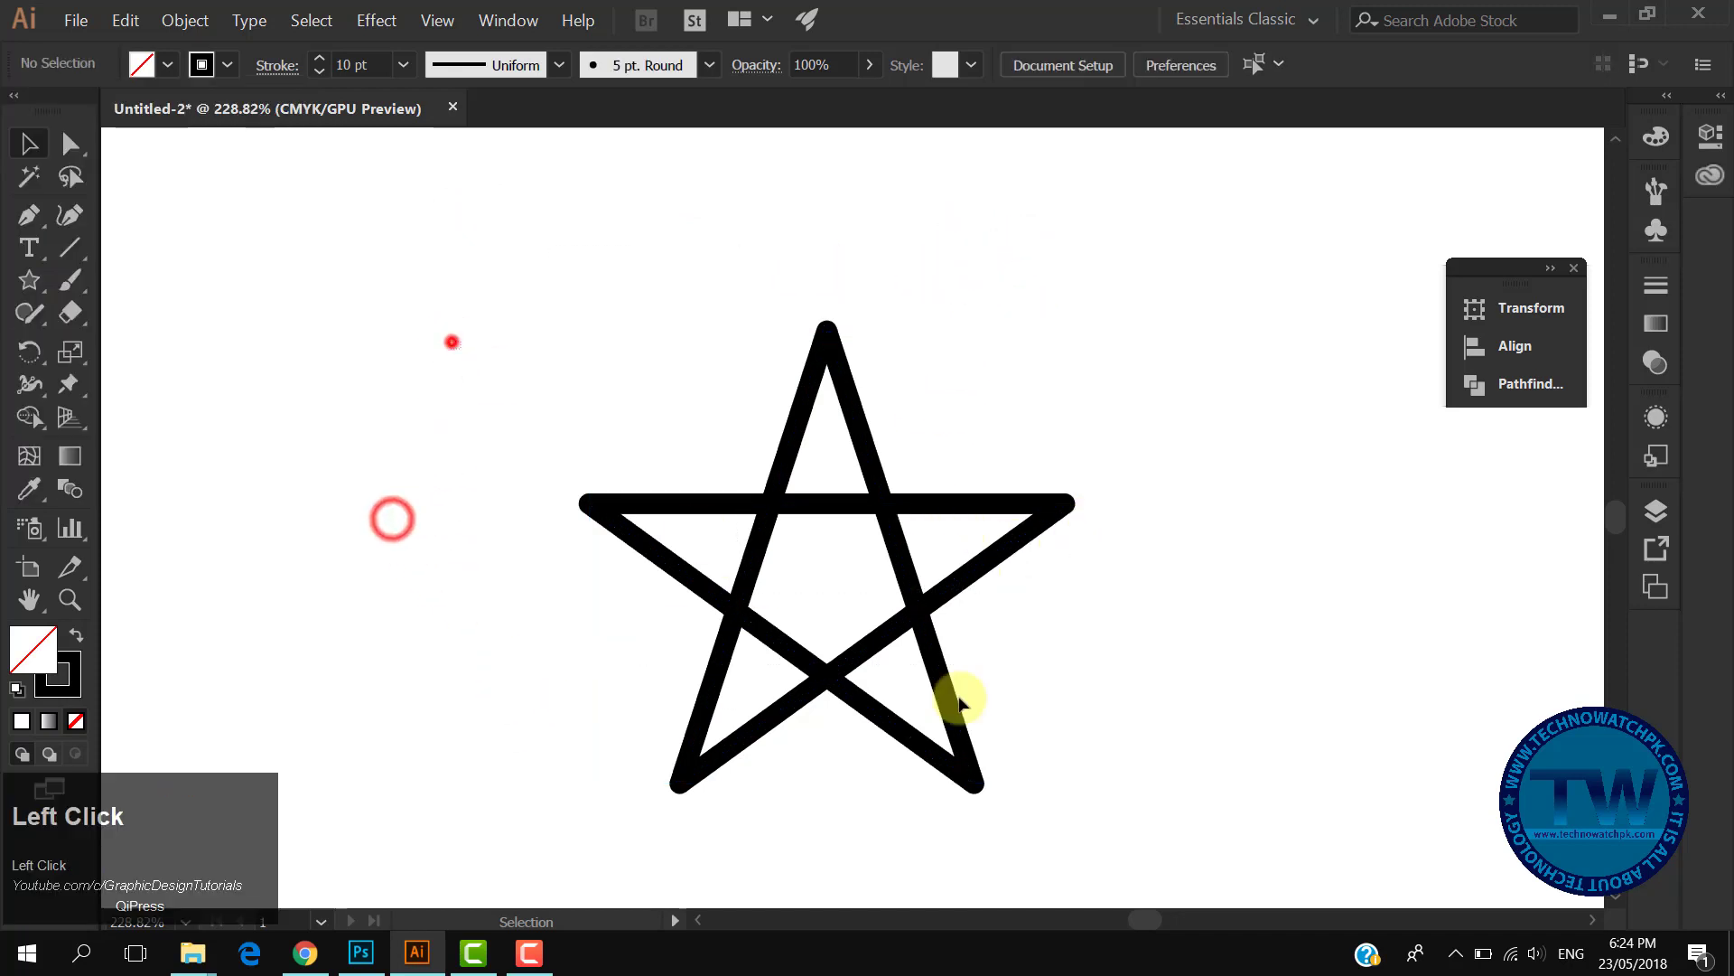
- Expand the selected paths' fill and stroke into shapes
{"action": "left_click", "coordinate": [960, 703]}
{"action": "left_click", "coordinate": [185, 20]}
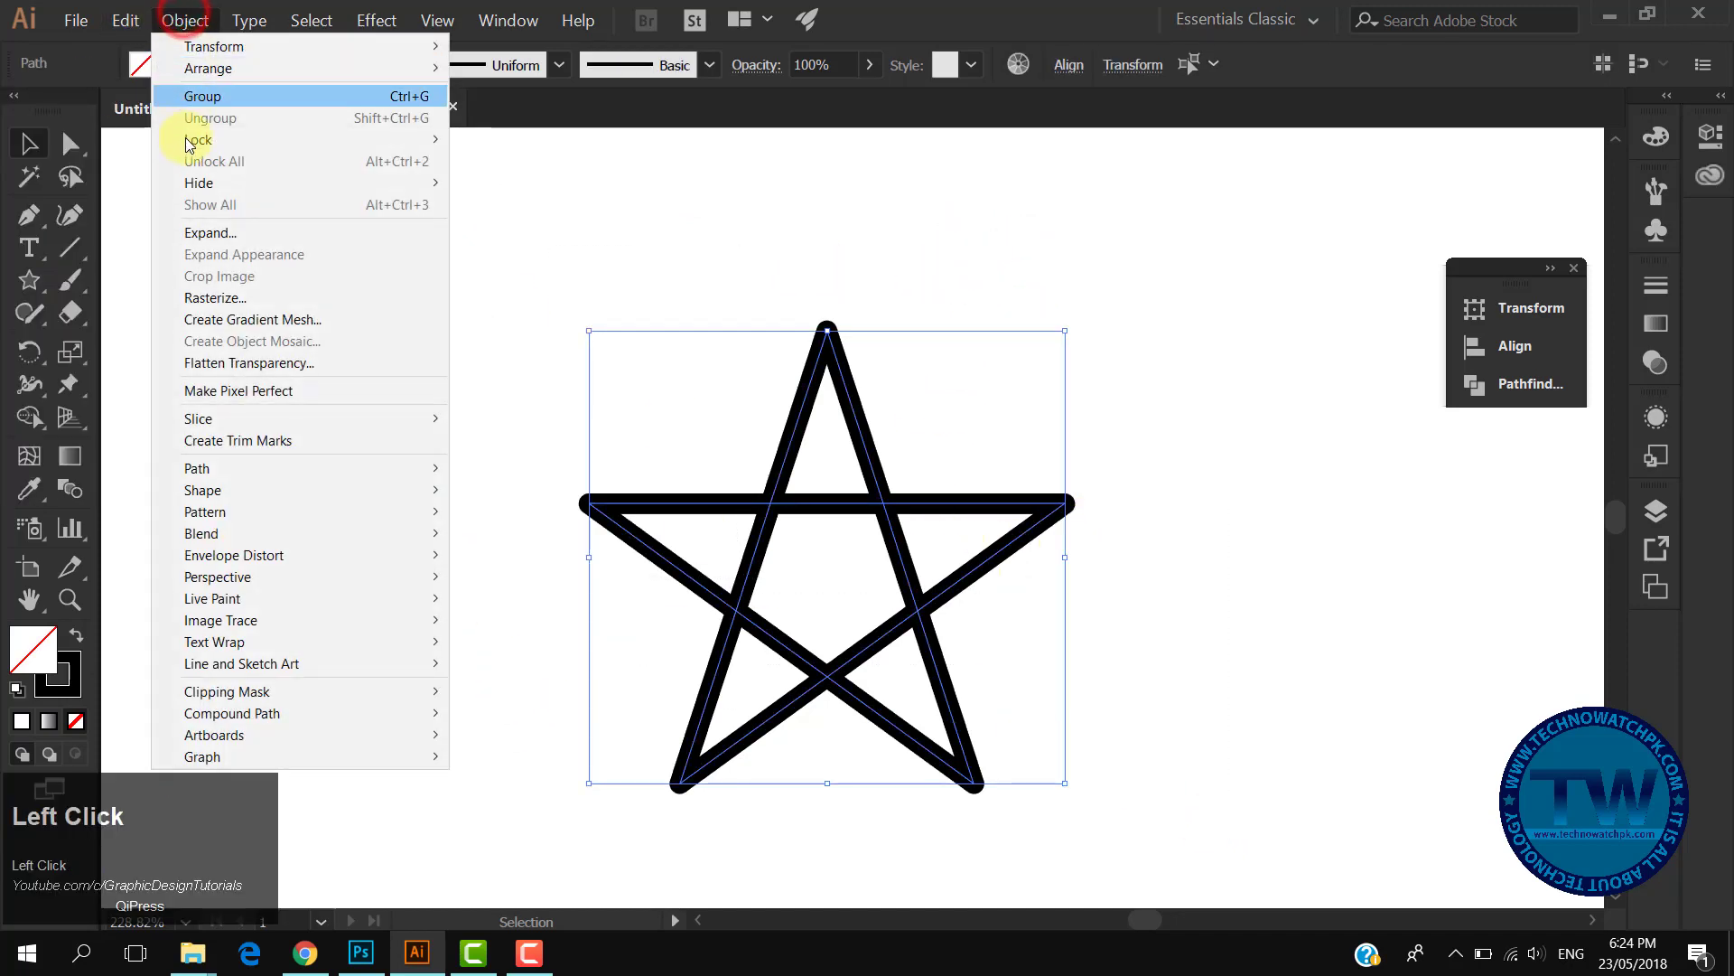
{"action": "left_click", "coordinate": [198, 233]}
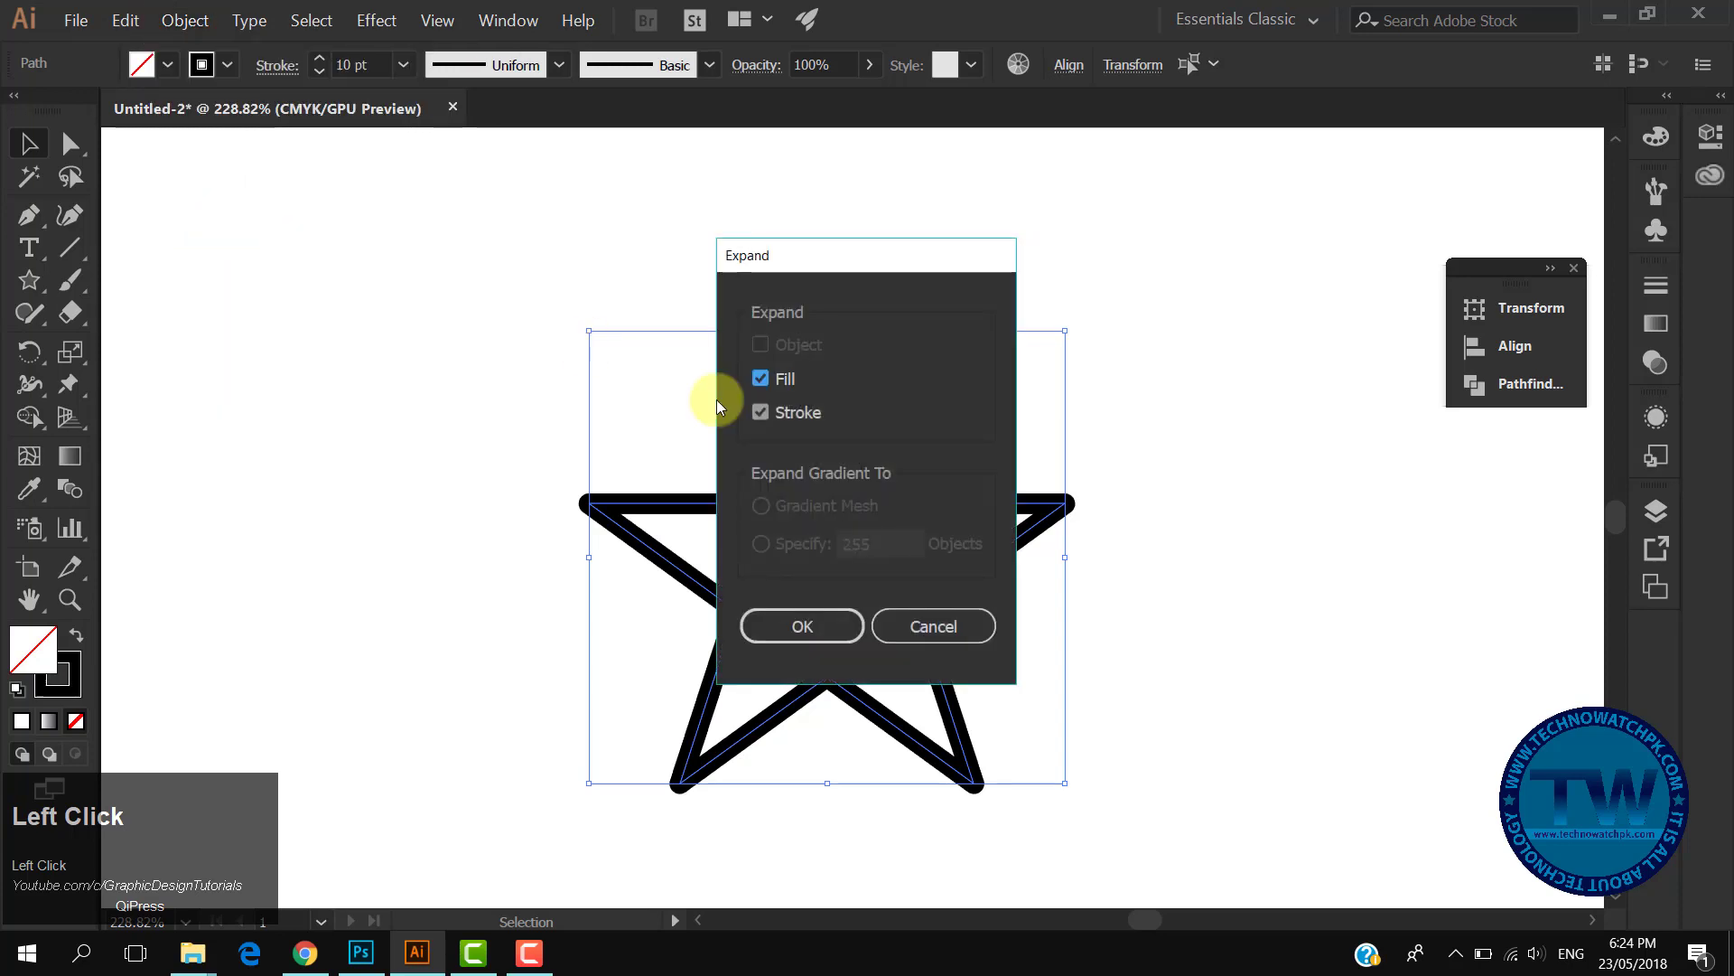
{"action": "left_click", "coordinate": [817, 621]}
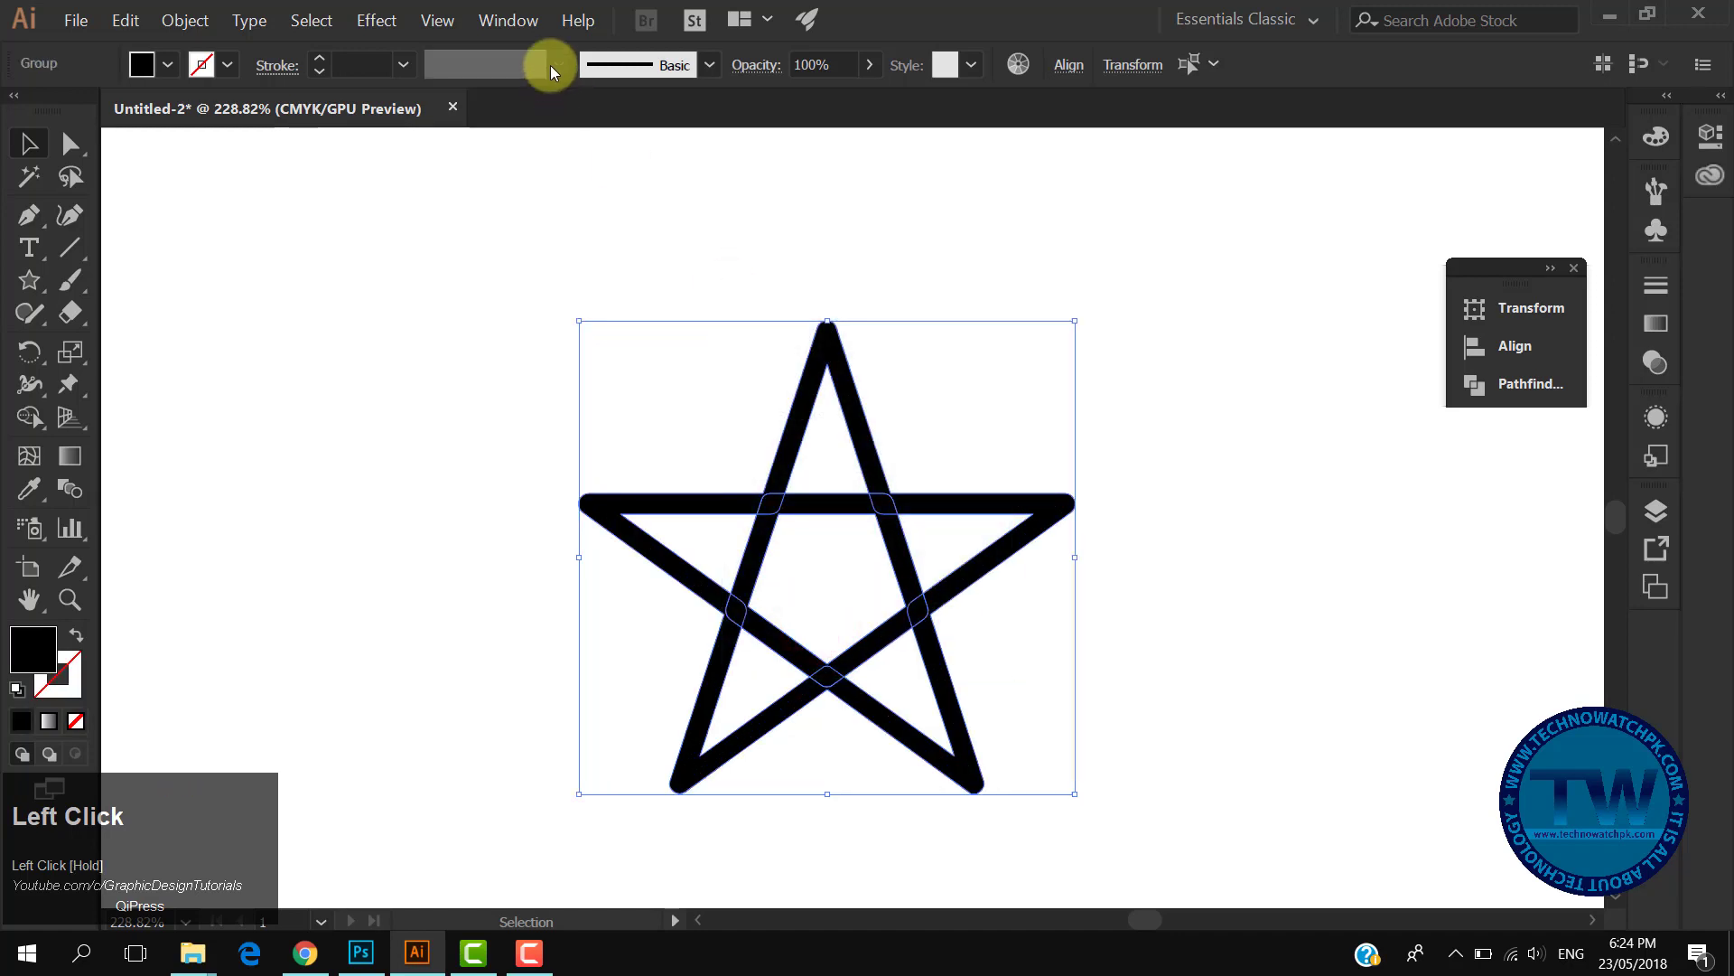
- Open the Pathfinder panel and apply Divide to the expanded shapes
{"action": "left_click", "coordinate": [509, 26]}
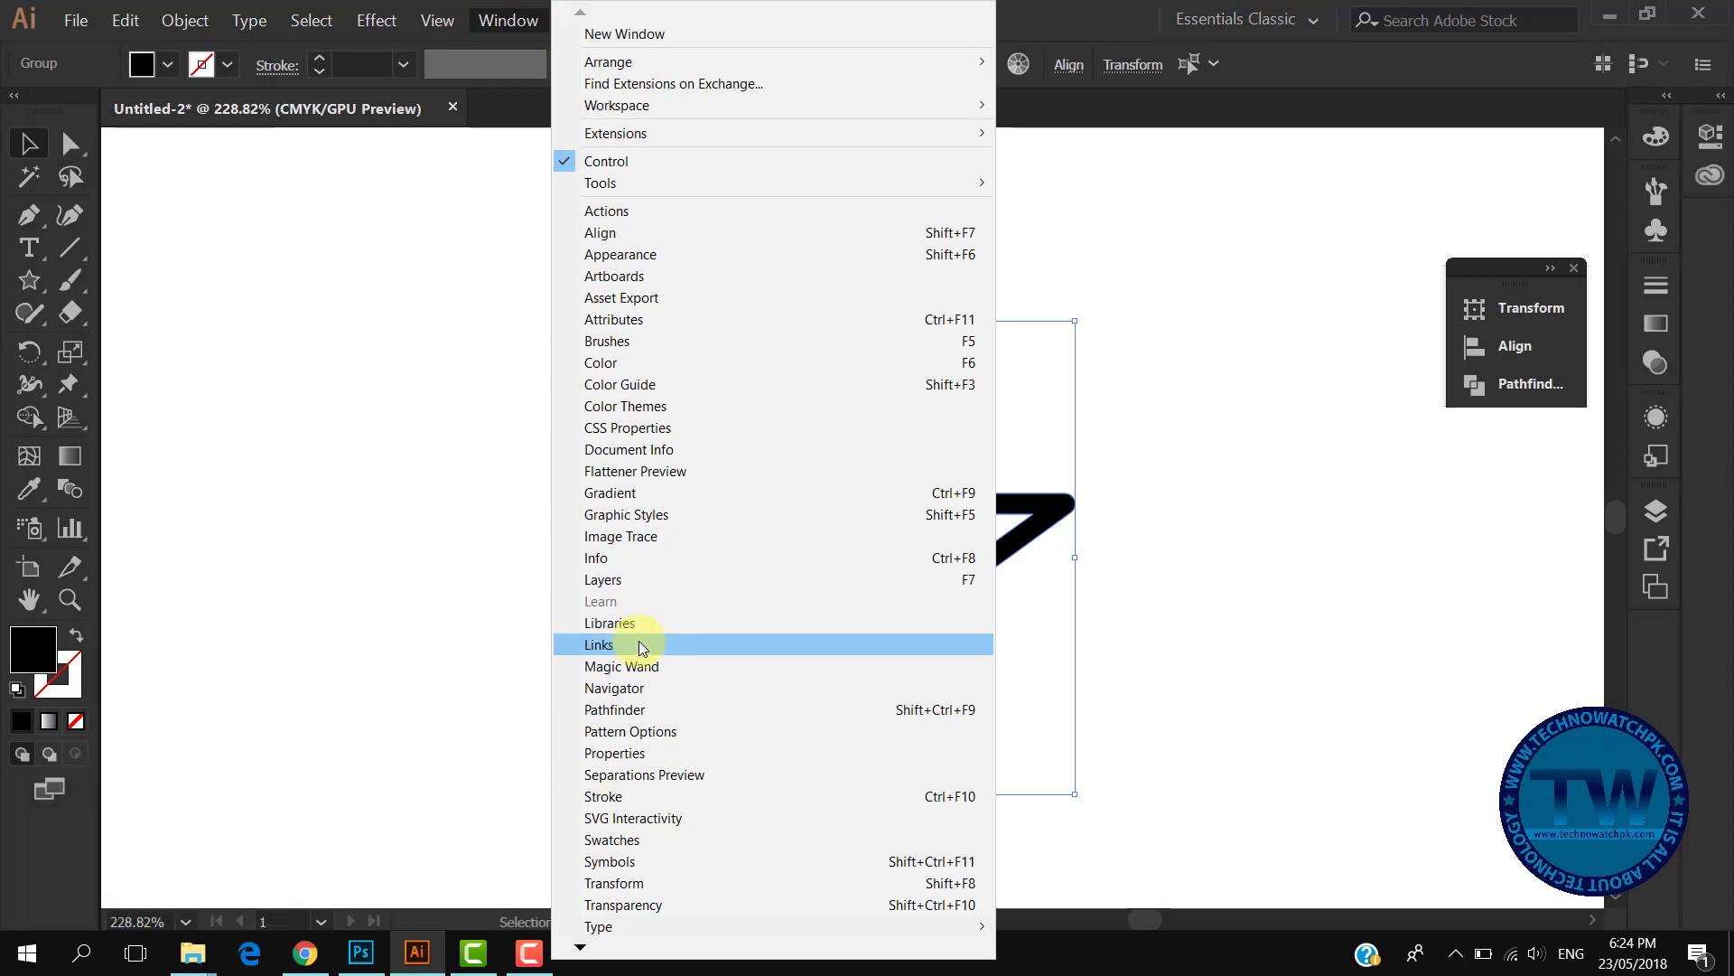
{"action": "left_click", "coordinate": [646, 712]}
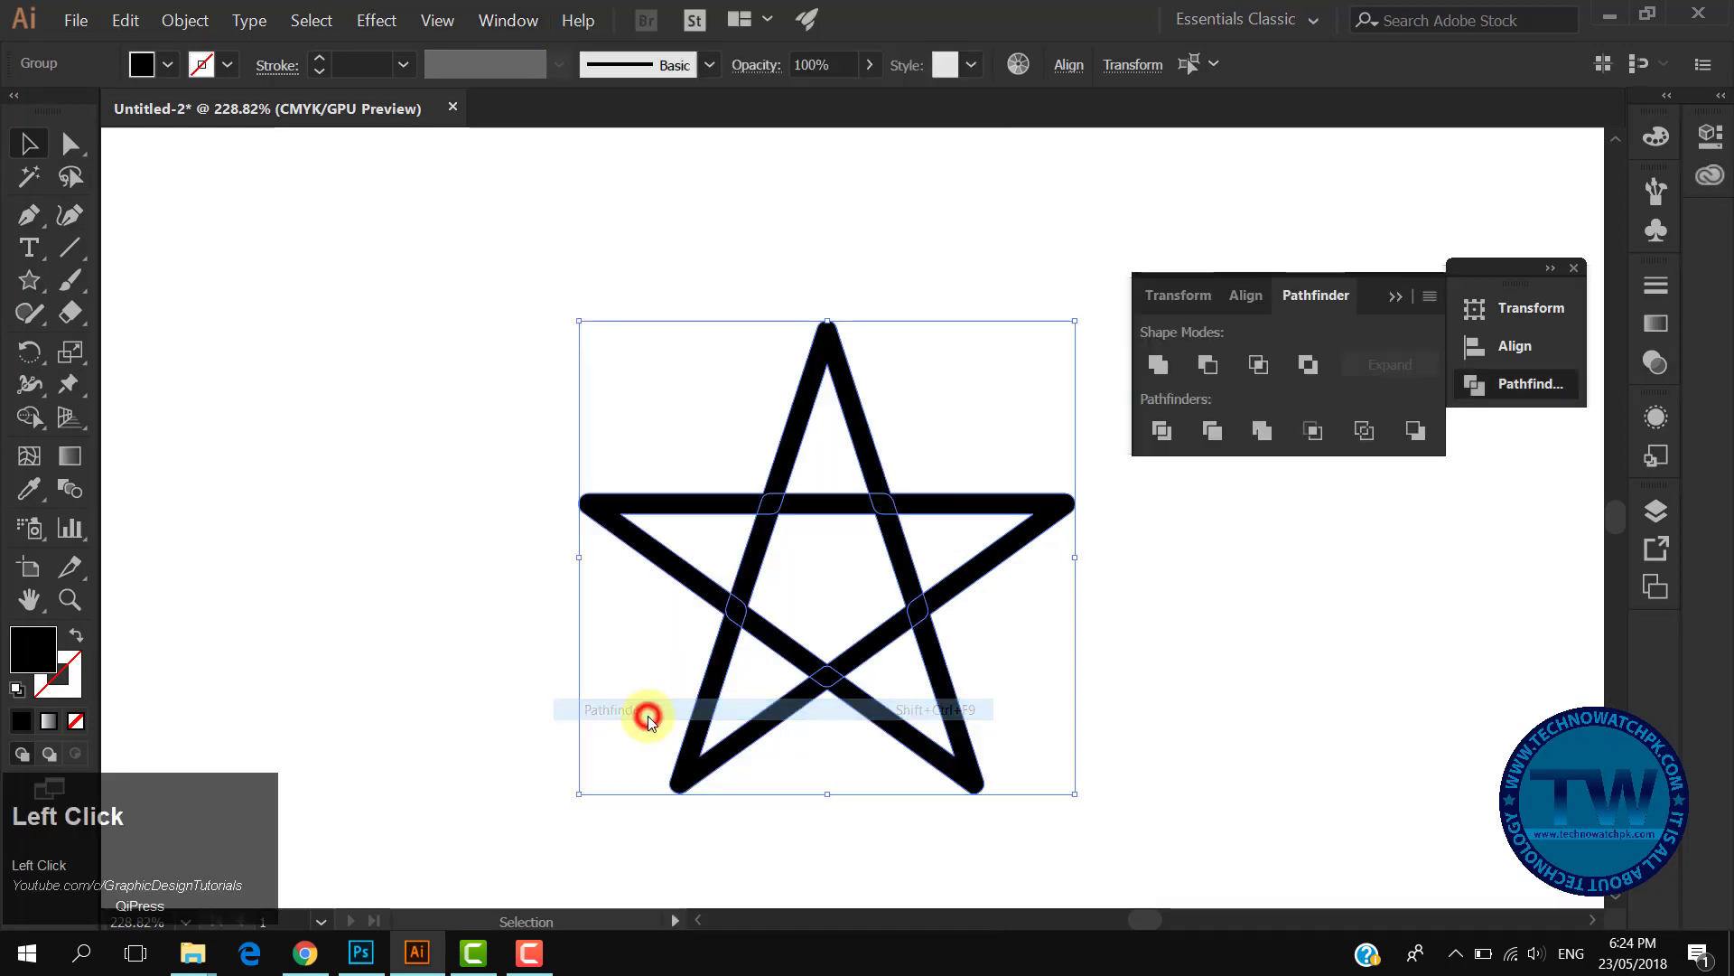
{"action": "left_click", "coordinate": [1158, 367]}
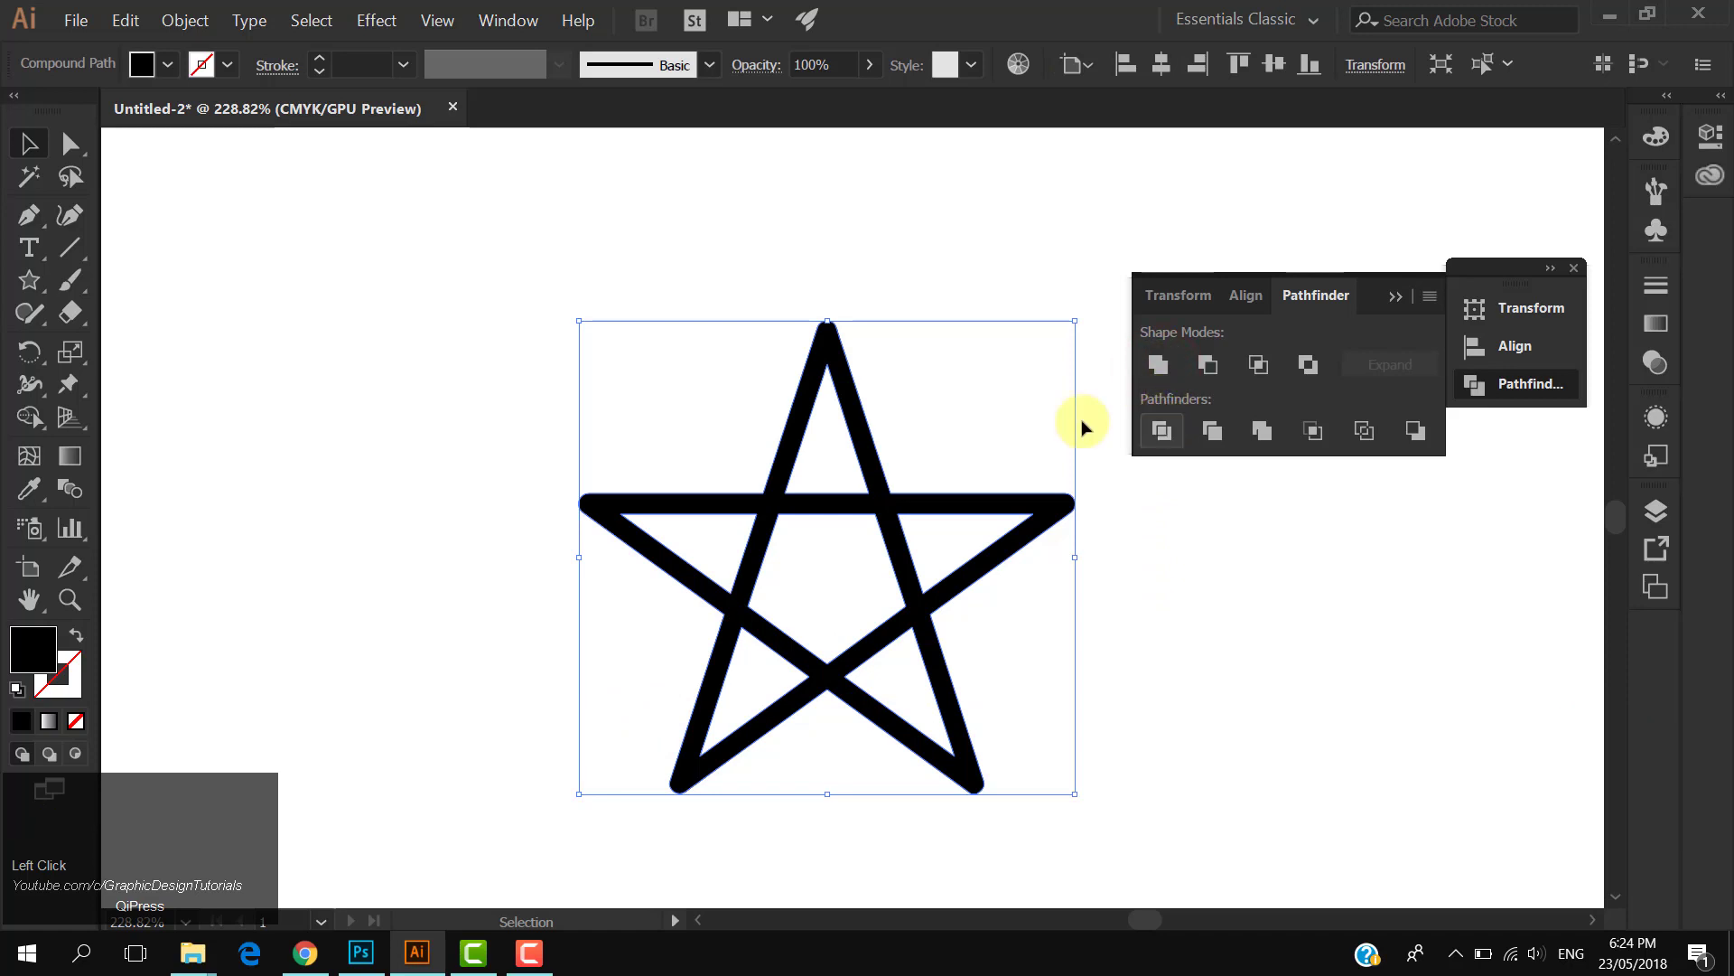
- Fill the divided star with a dark blue swatch
{"action": "left_click", "coordinate": [167, 64]}
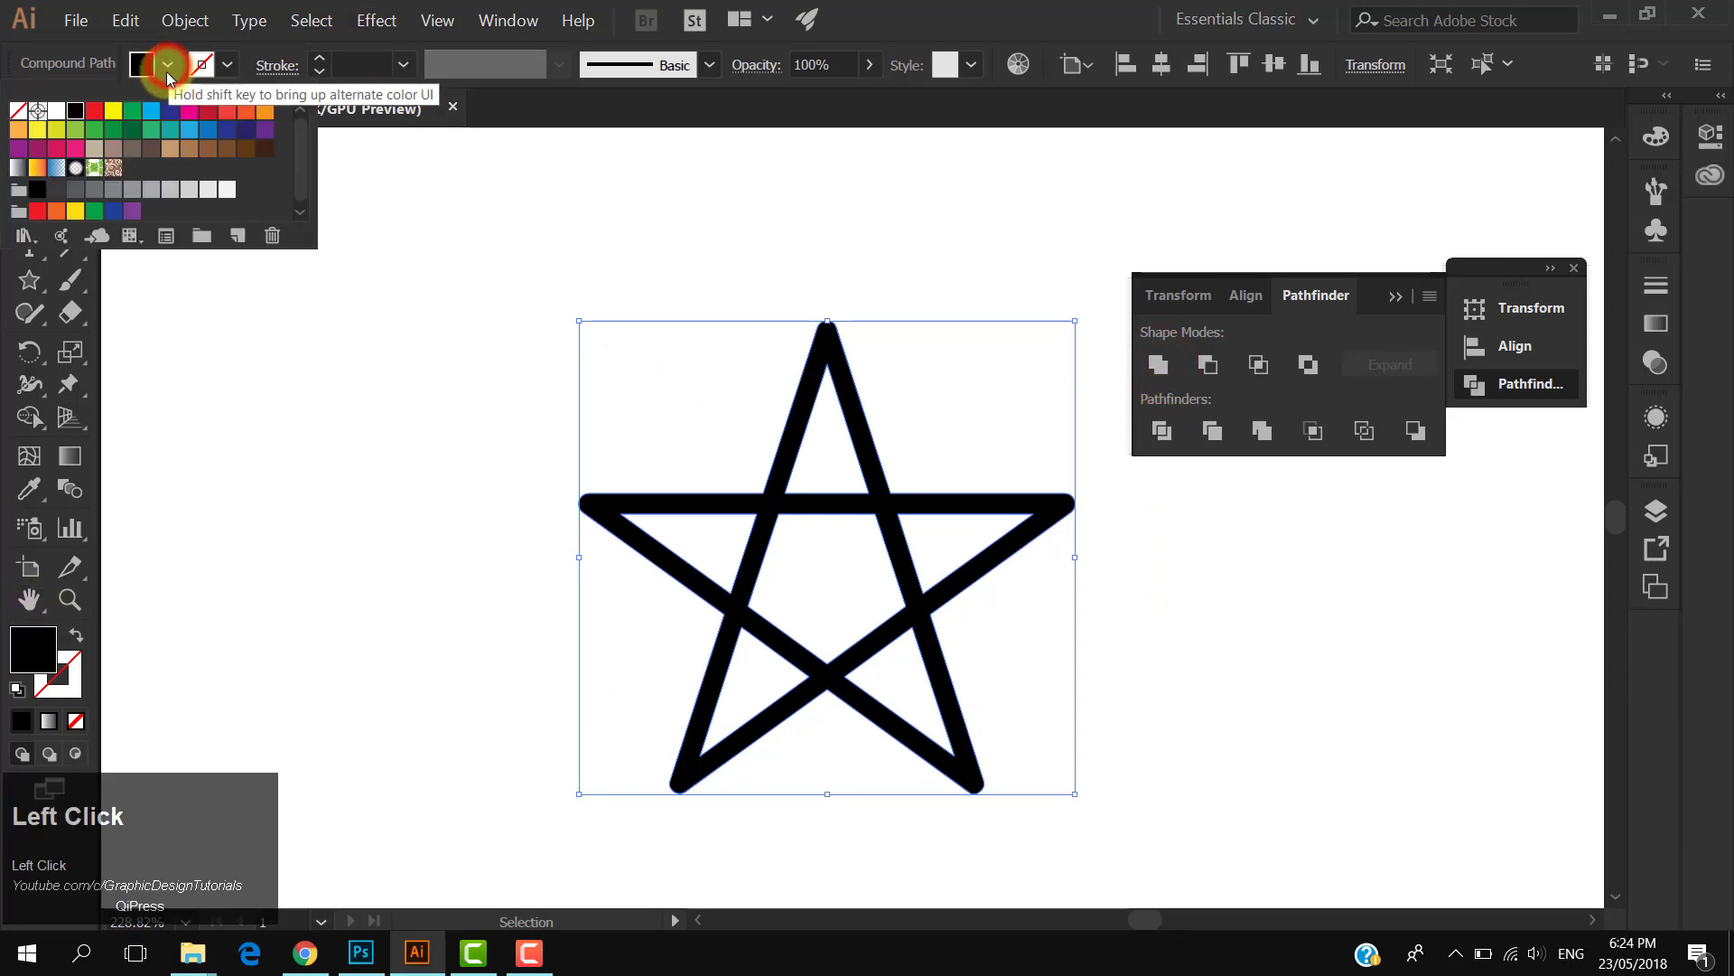
{"action": "left_click", "coordinate": [168, 113]}
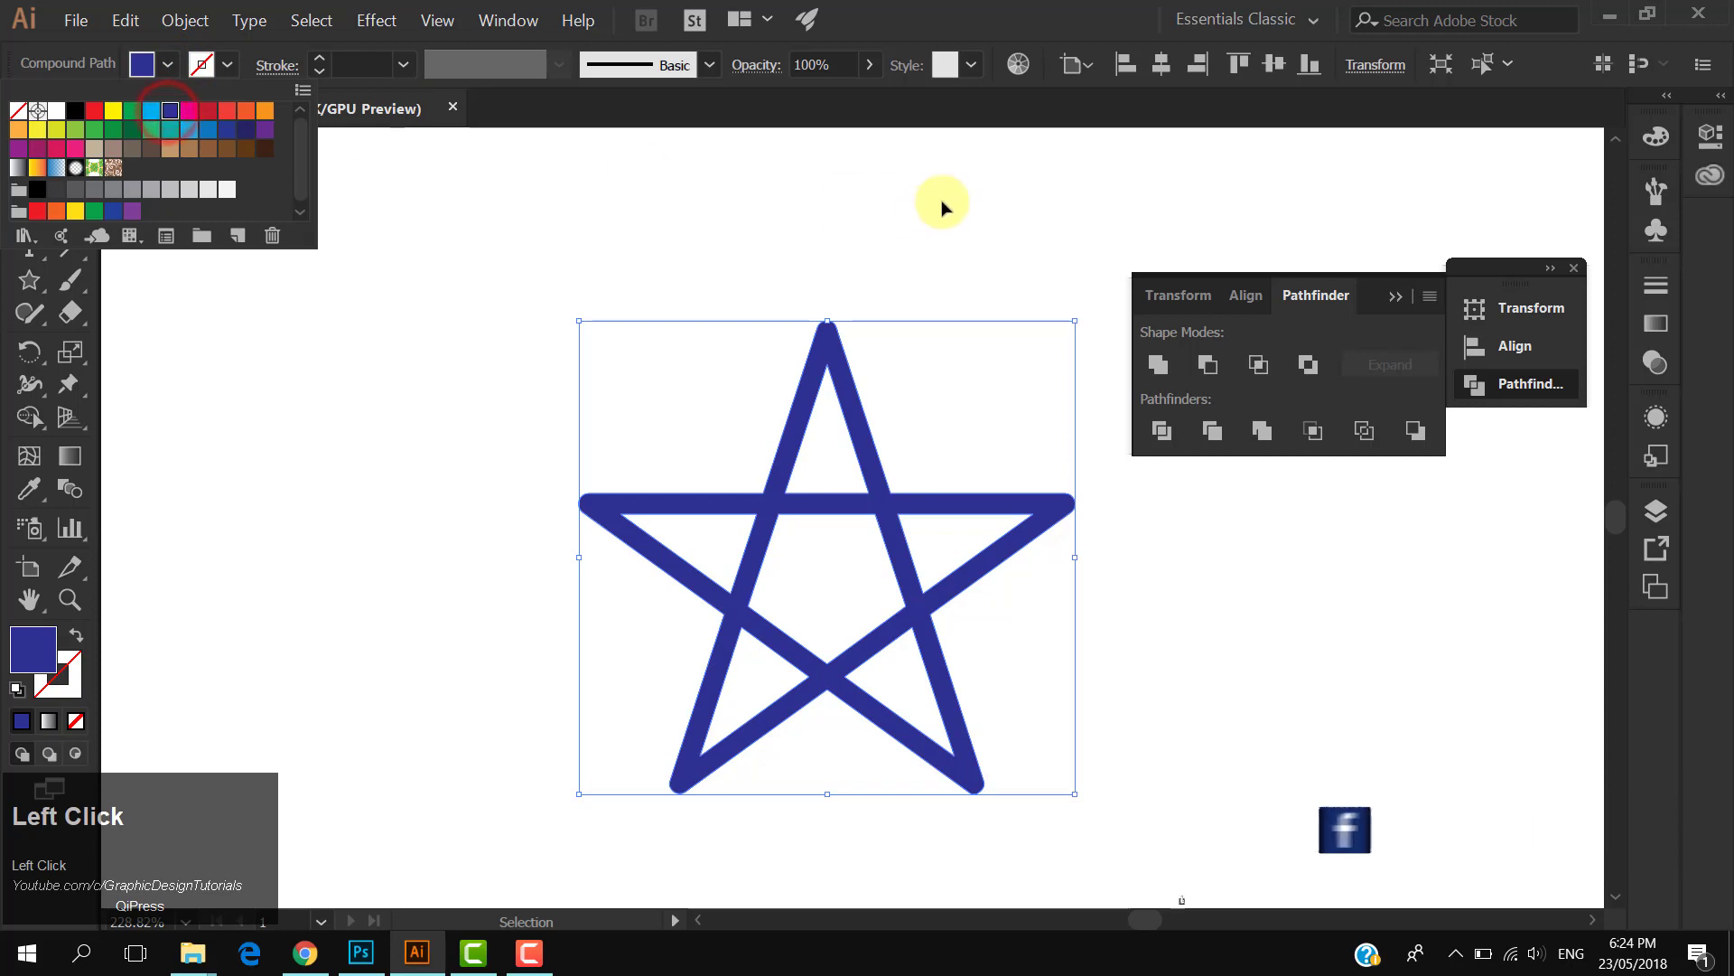
{"action": "left_click", "coordinate": [1400, 292]}
- Switch the Color panel to CMYK and set the fill's K value to 42%
{"action": "left_click", "coordinate": [1656, 135]}
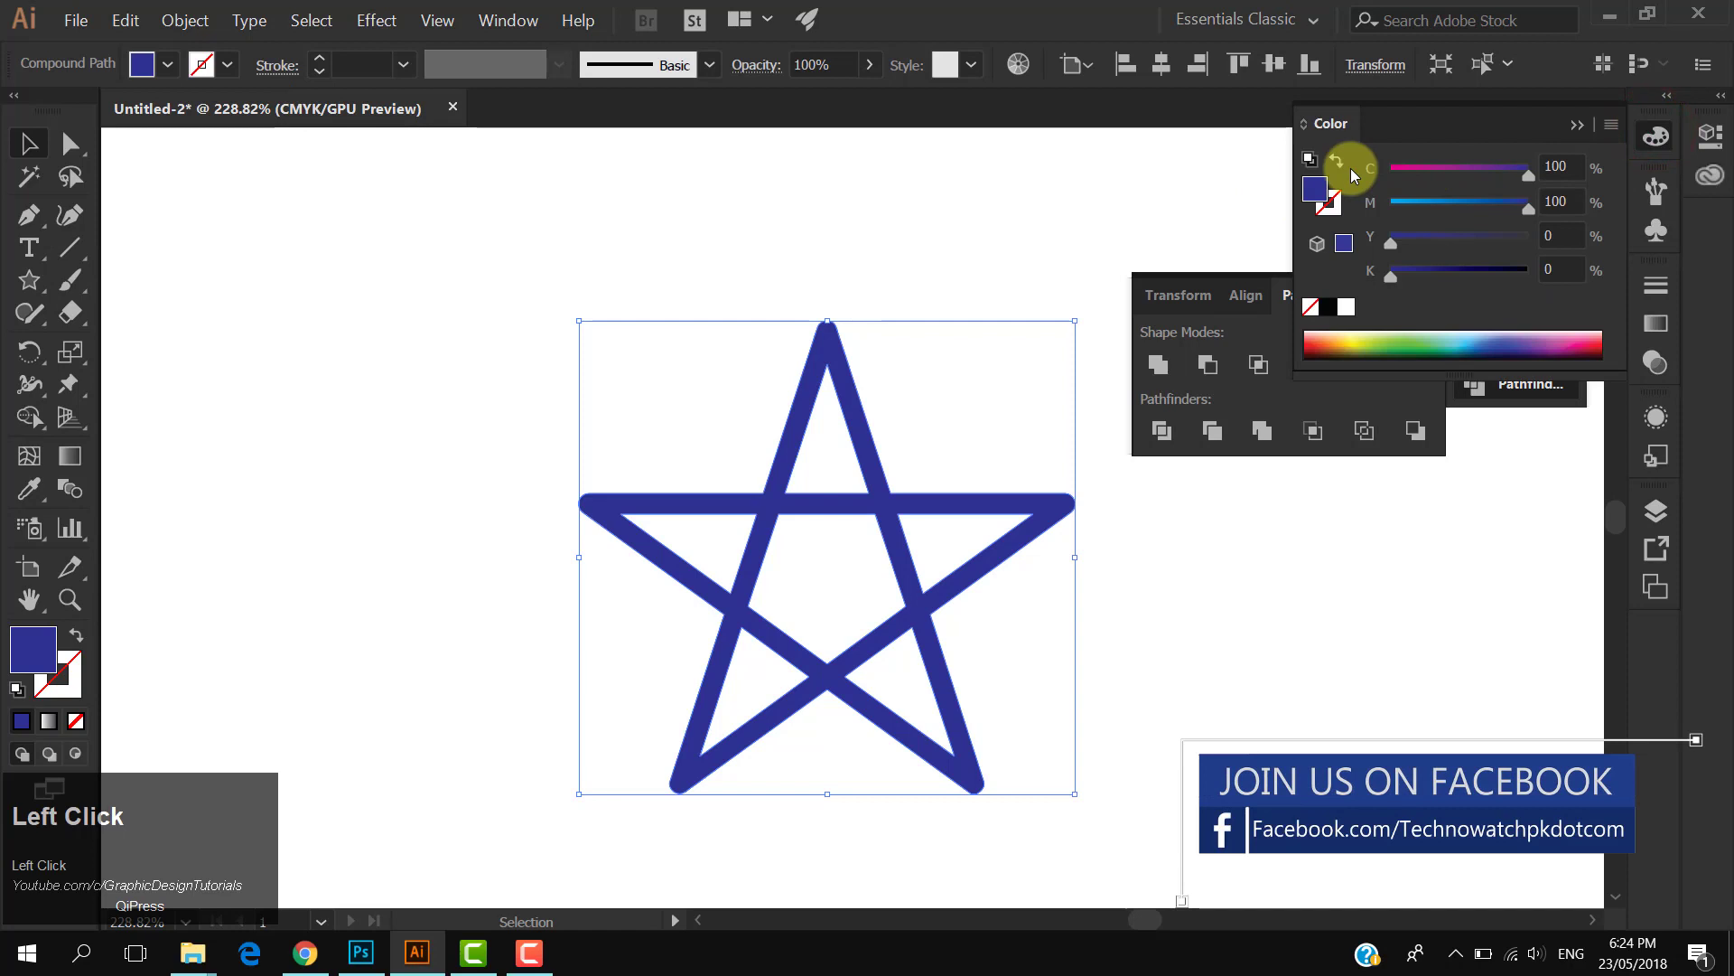
{"action": "left_click", "coordinate": [1610, 127]}
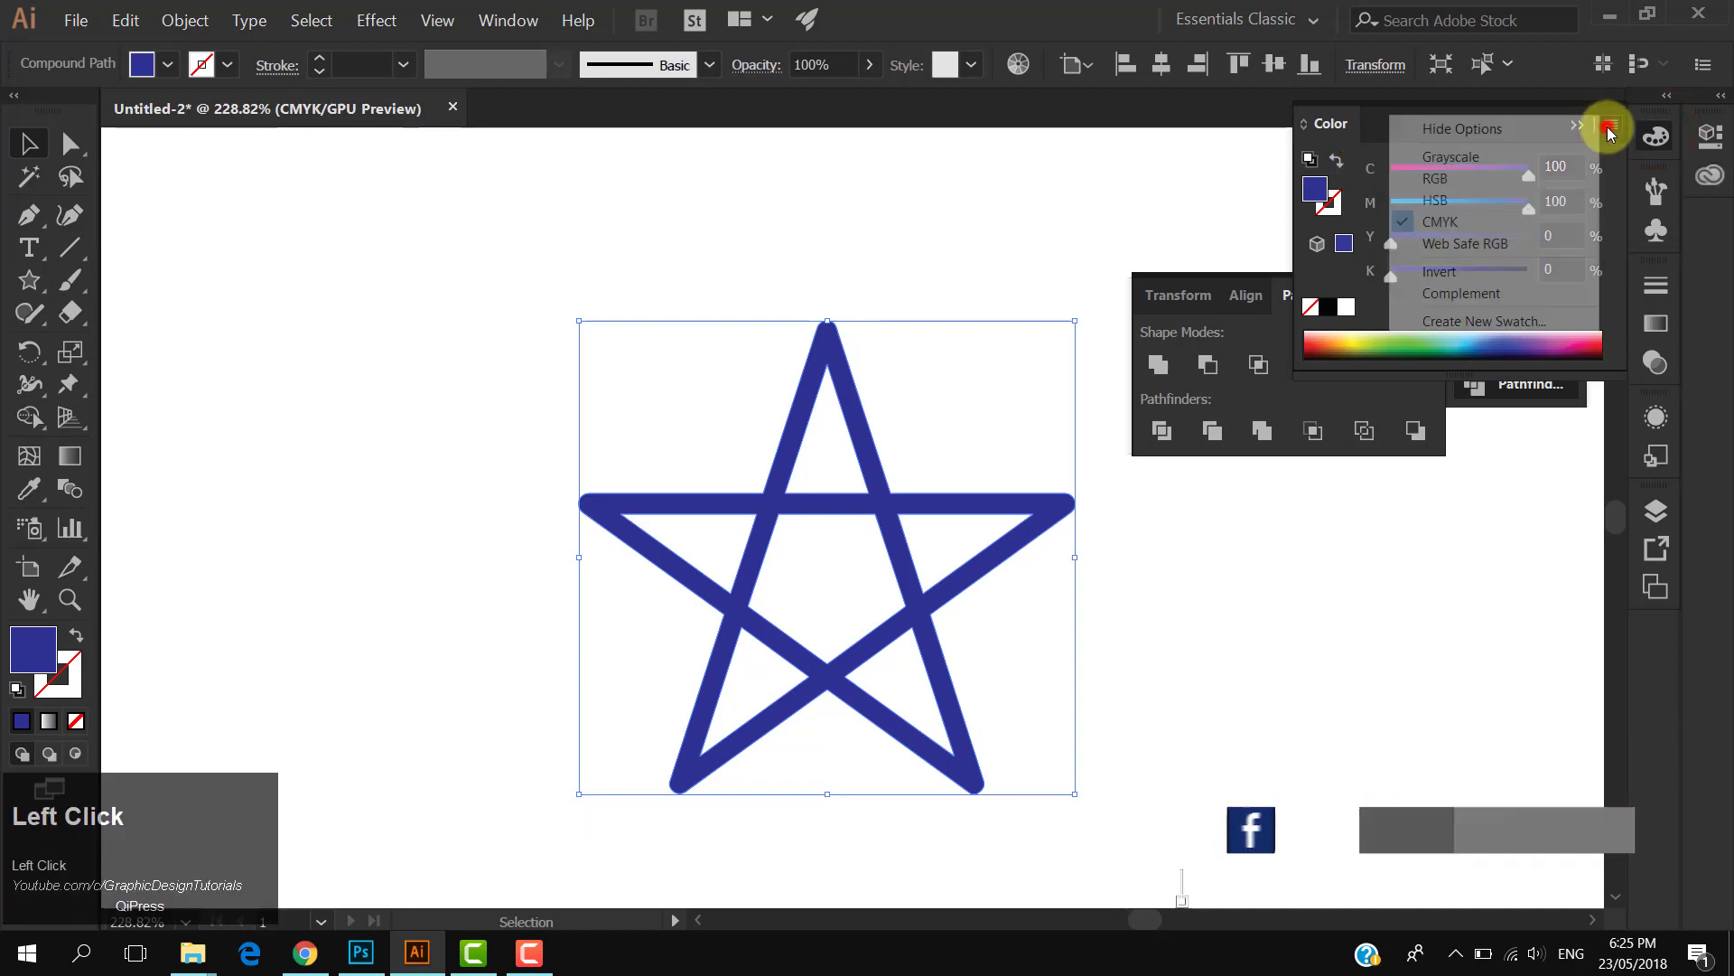
{"action": "left_click", "coordinate": [1436, 223]}
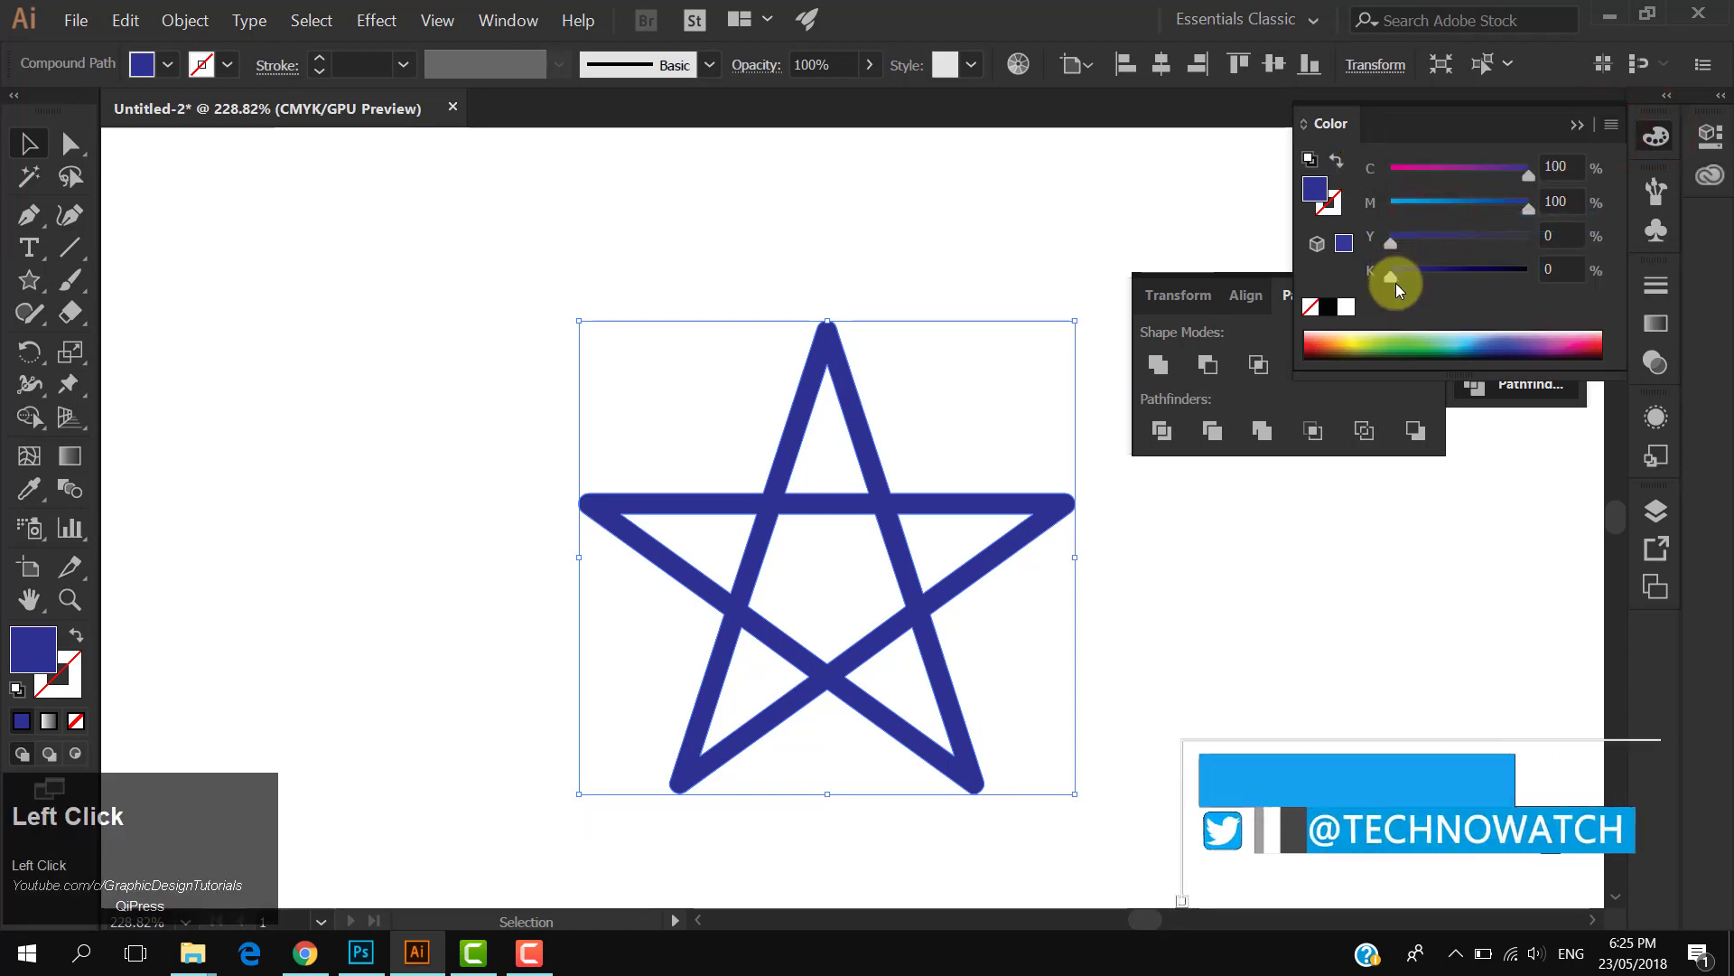
{"action": "left_click_drag", "start_coordinate": [1394, 277], "coordinate": [1450, 275]}
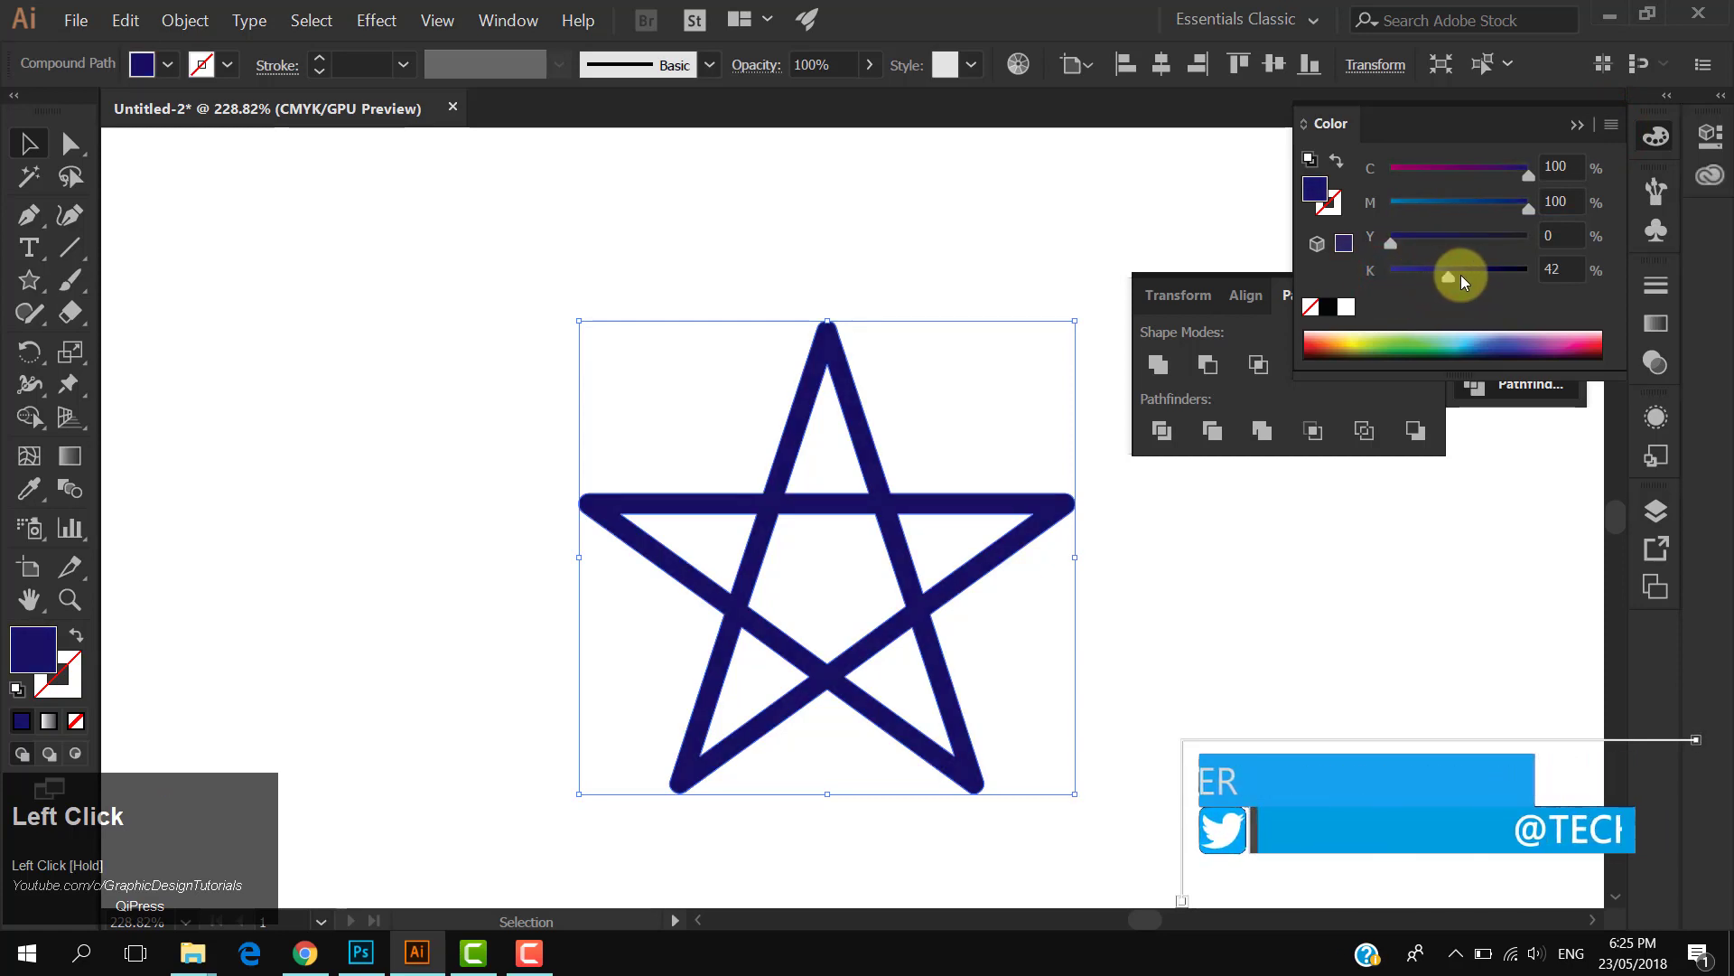
{"action": "left_click", "coordinate": [1581, 121]}
{"action": "left_click", "coordinate": [1570, 264]}
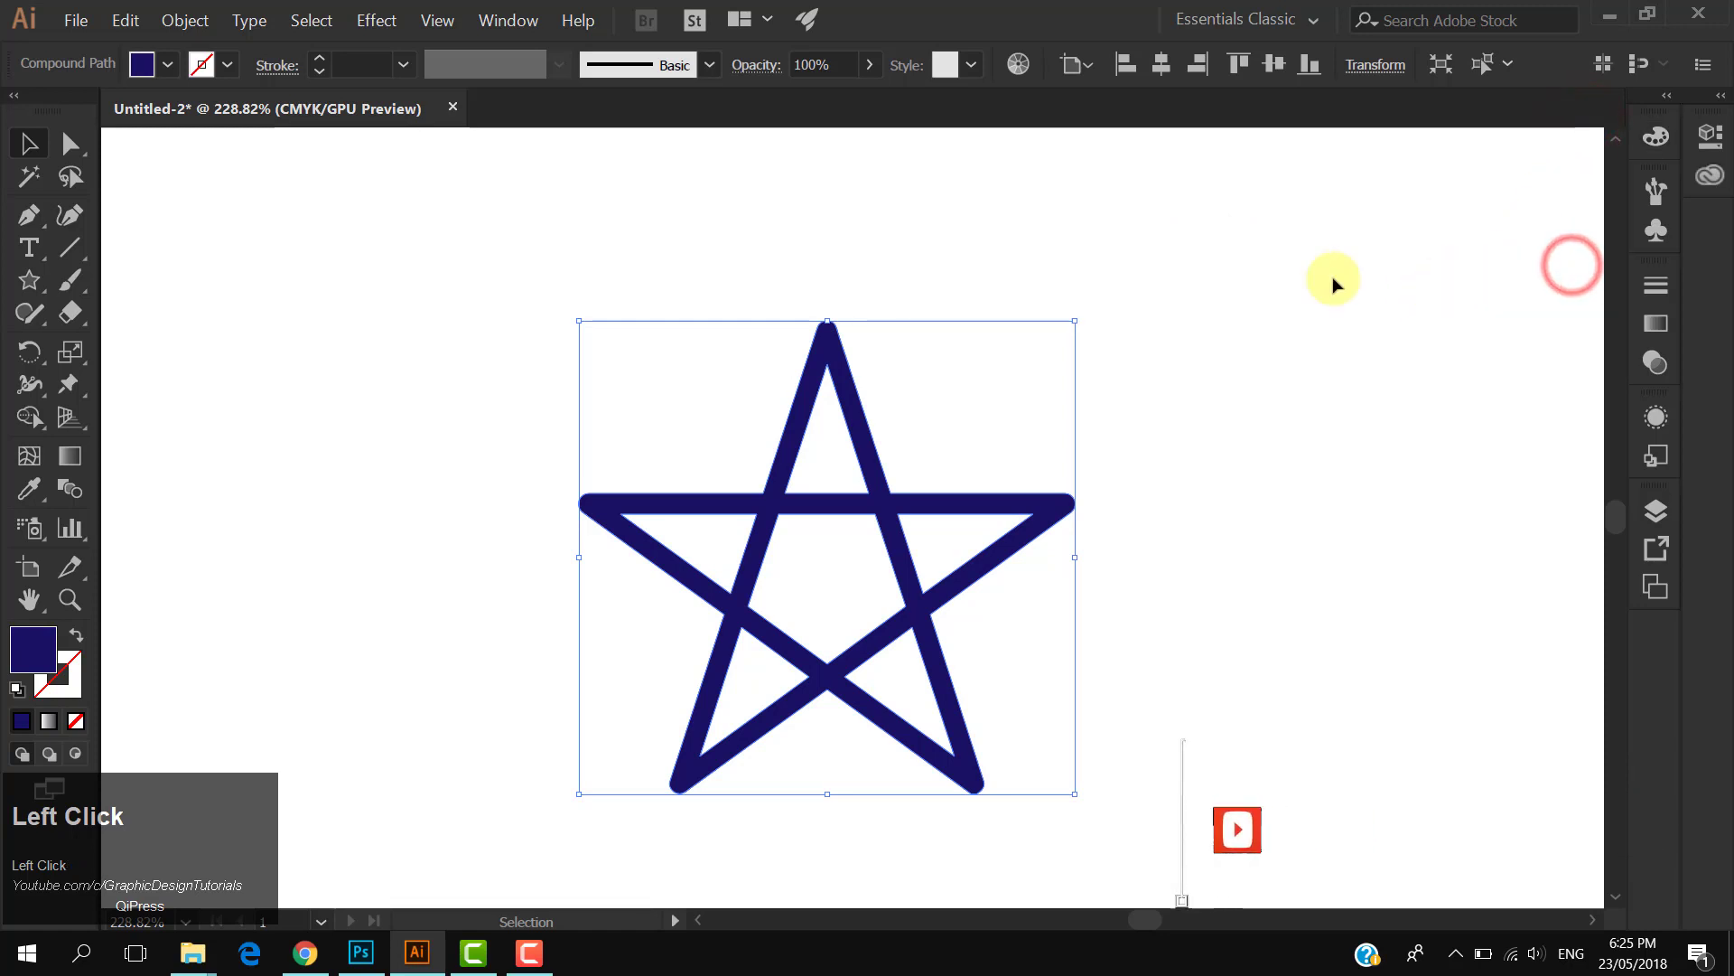
- Draw a rectangle covering the whole artboard
{"action": "key", "text": "ctrl+space"}
{"action": "left_click_drag", "start_coordinate": [1131, 386], "coordinate": [944, 353]}
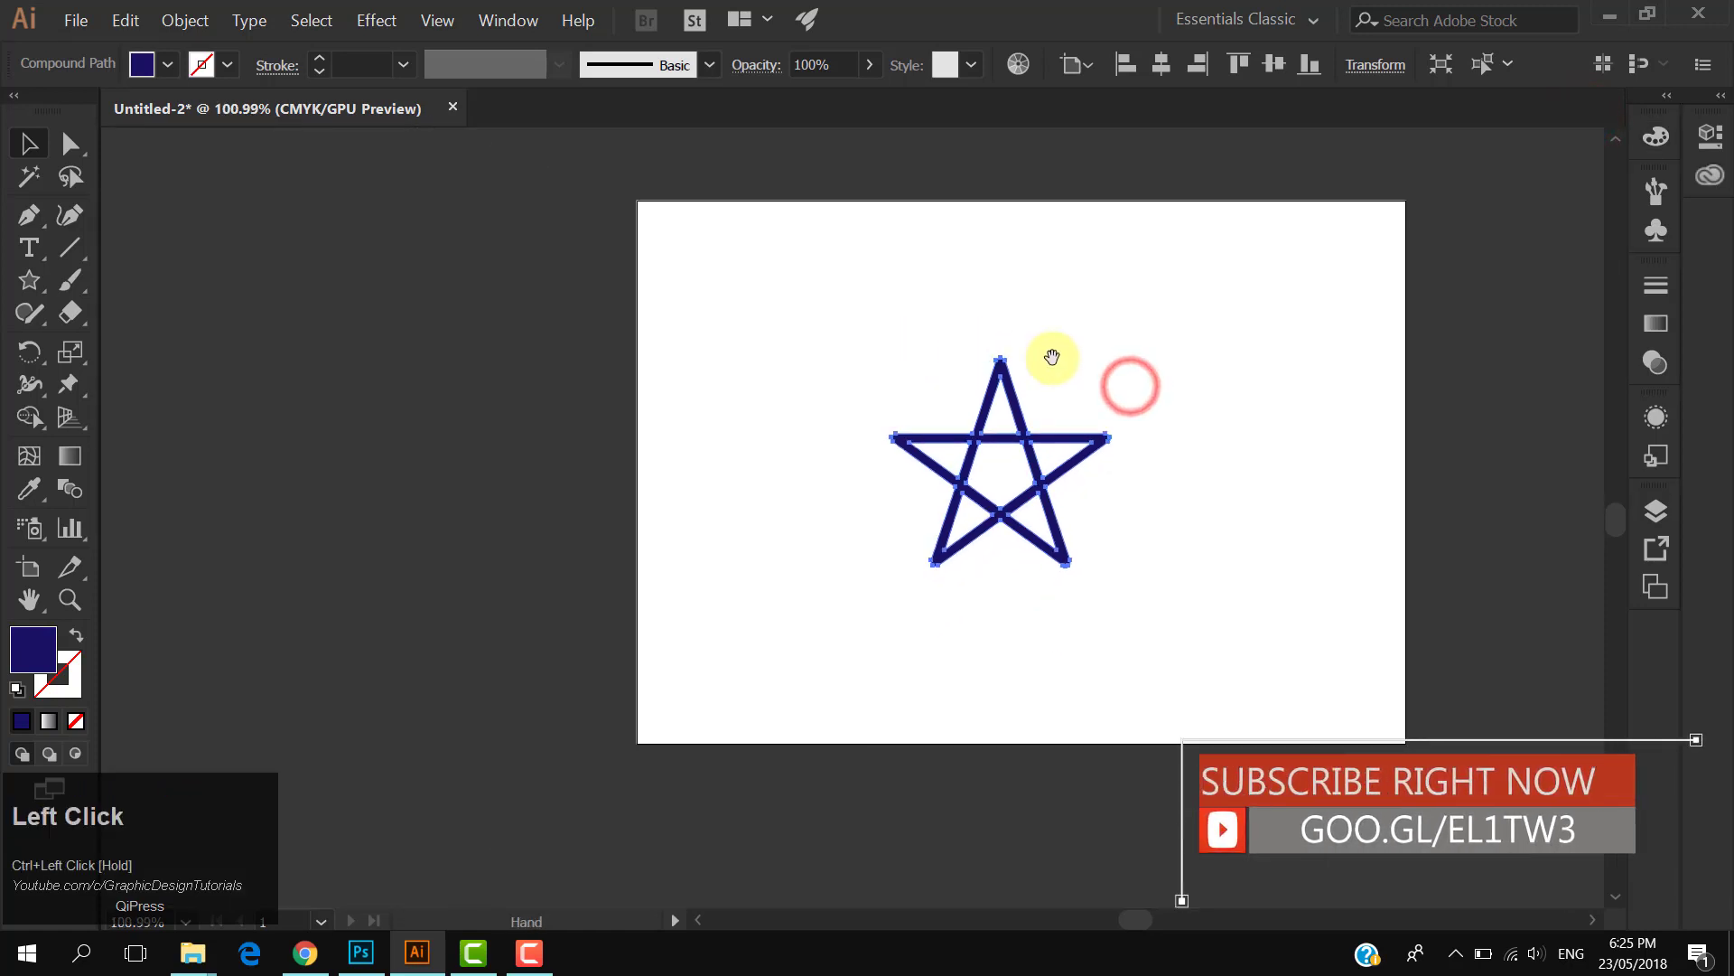
{"action": "left_click", "coordinate": [1167, 271]}
{"action": "left_click_drag", "start_coordinate": [33, 286], "coordinate": [112, 280]}
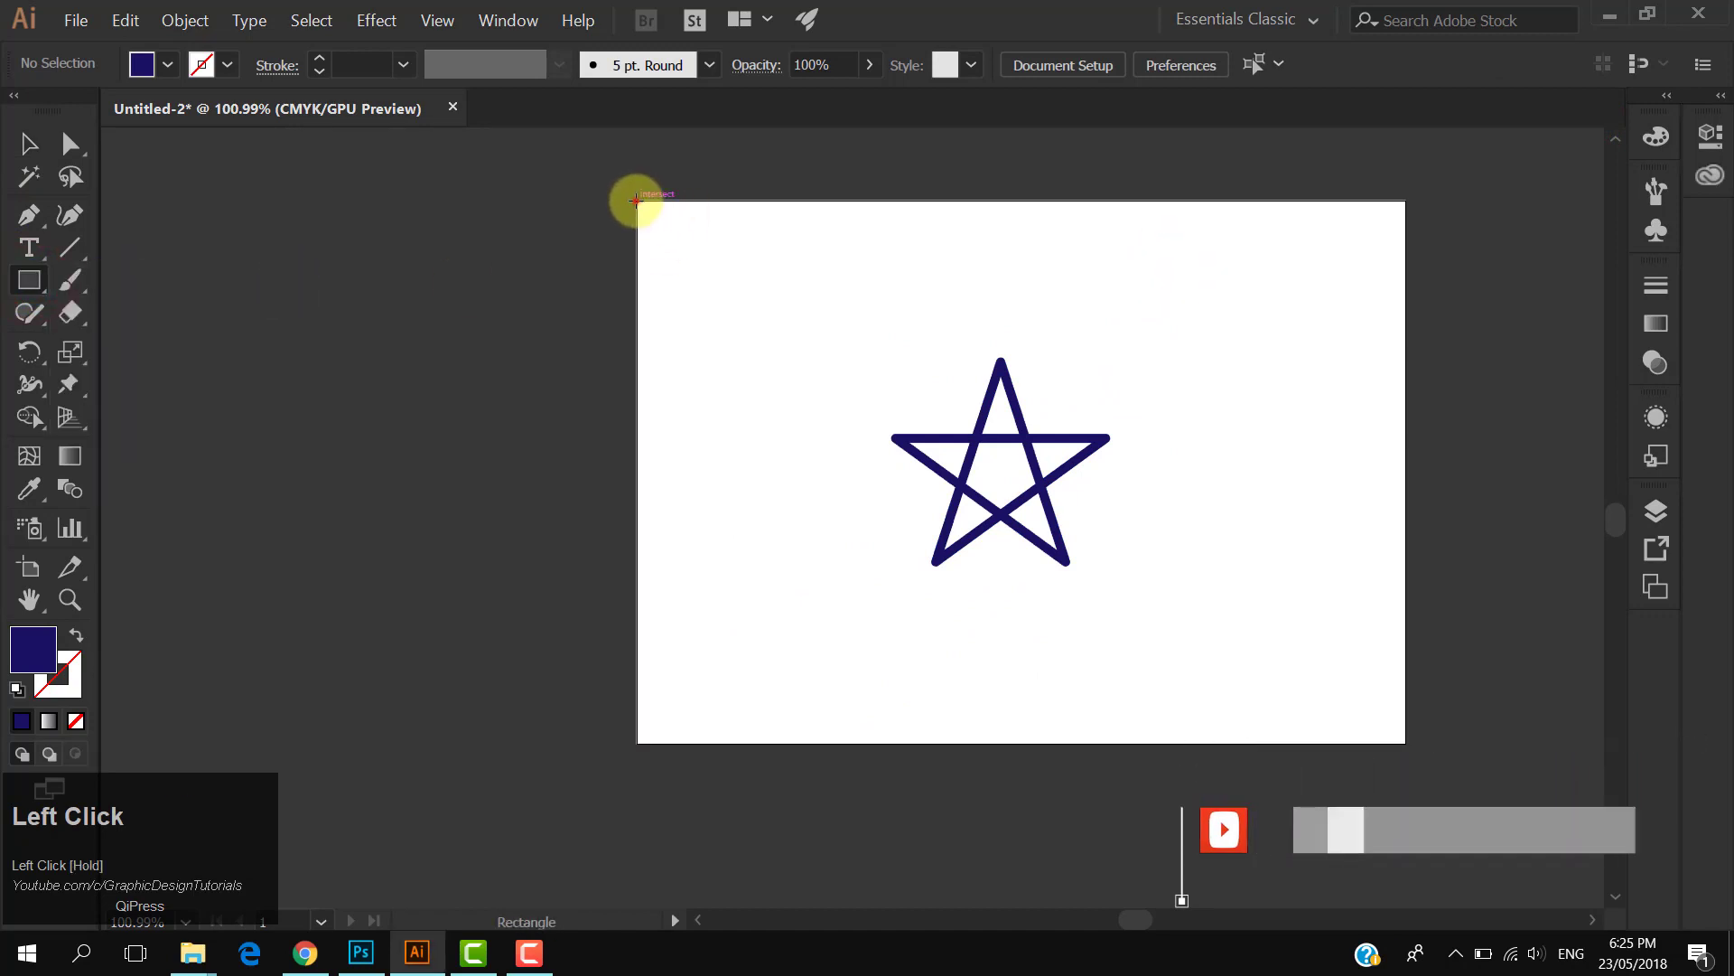
{"action": "left_click_drag", "start_coordinate": [637, 201], "coordinate": [1405, 743]}
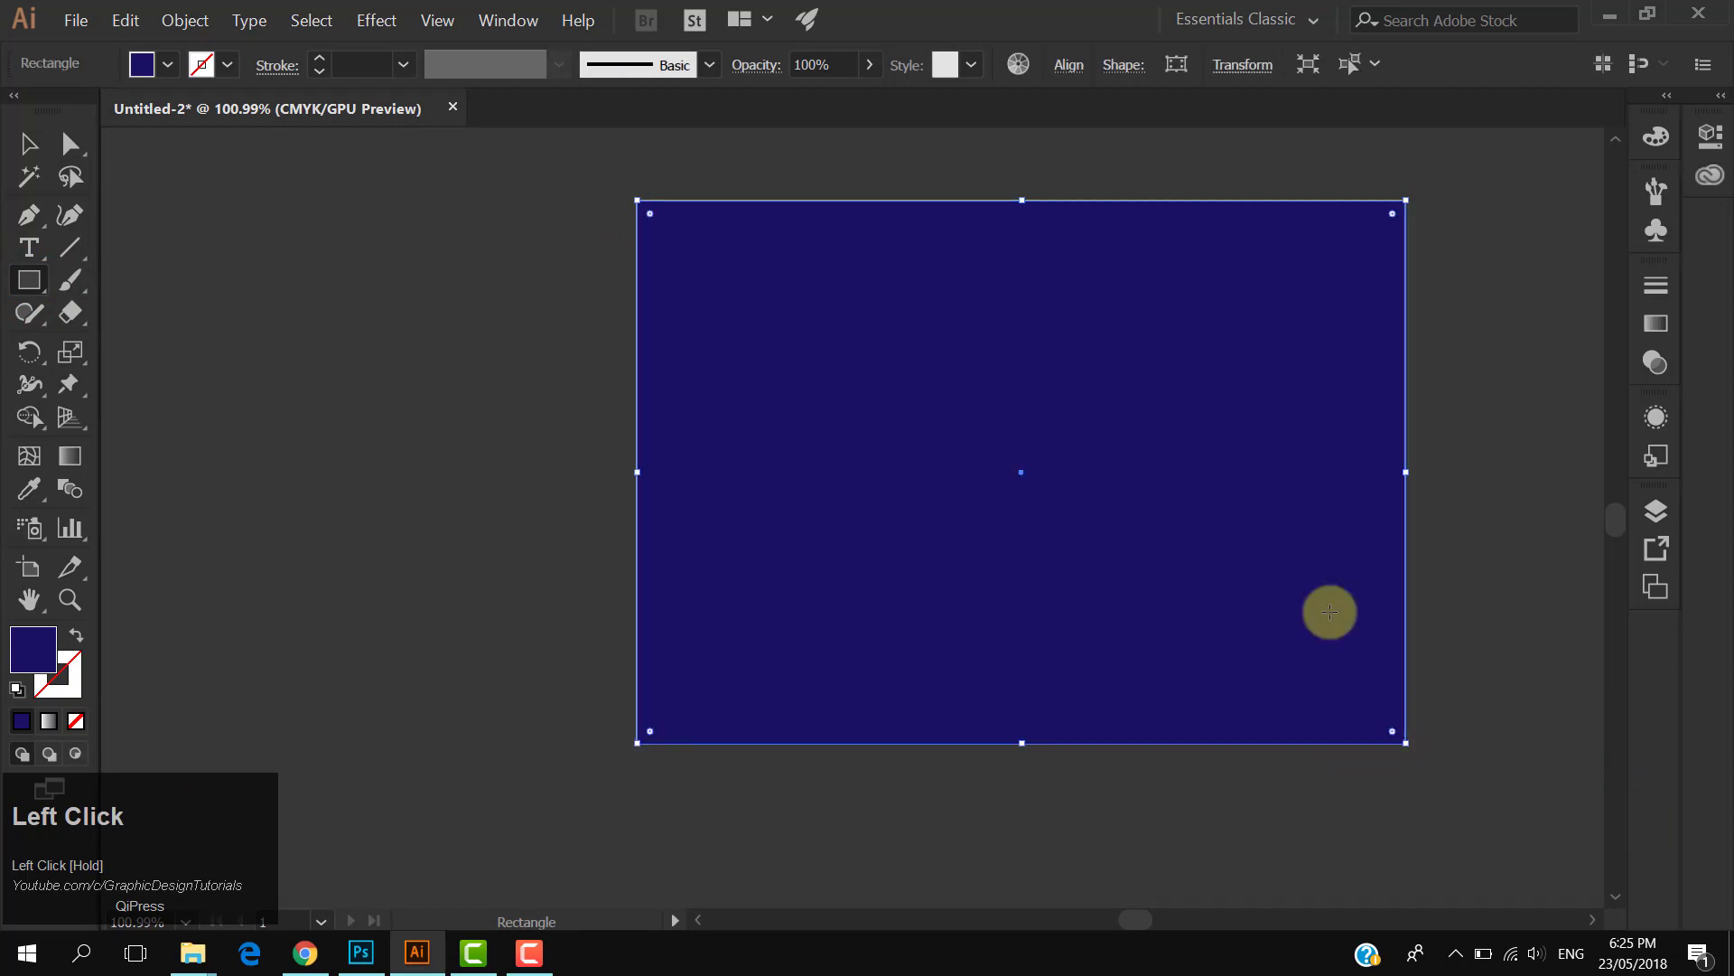
- Send the artboard-sized rectangle to the back behind the star
{"action": "left_click", "coordinate": [33, 142]}
{"action": "left_click", "coordinate": [519, 280]}
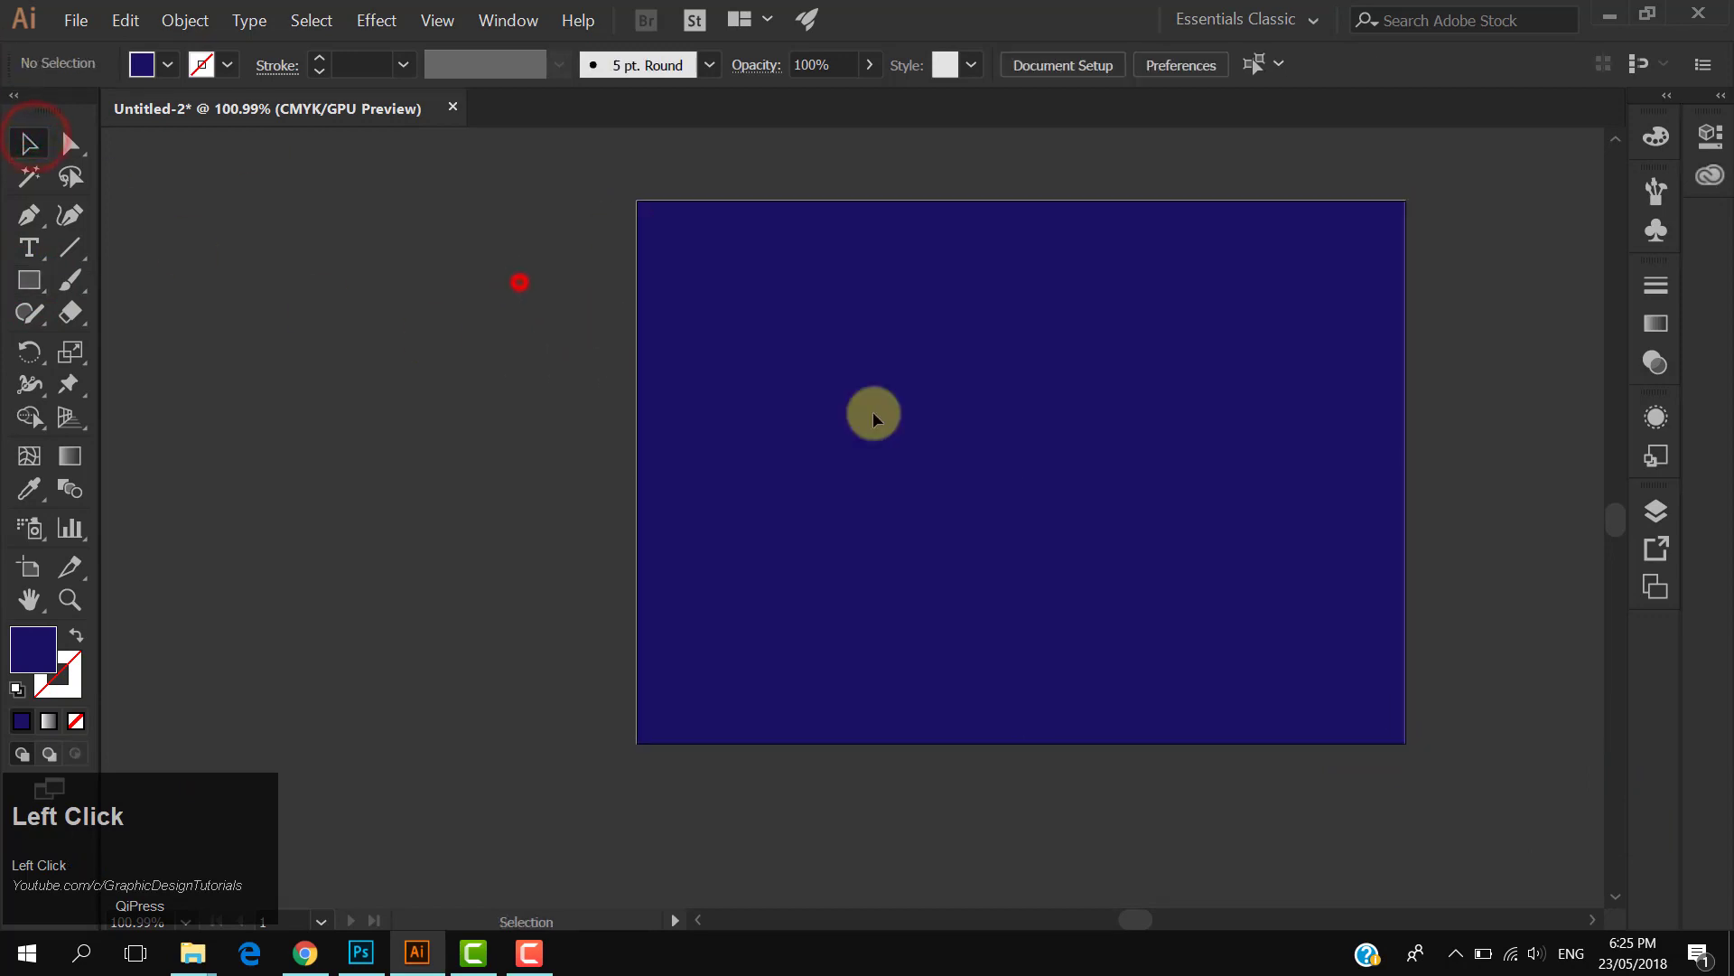
{"action": "left_click", "coordinate": [1086, 320]}
{"action": "right_click", "coordinate": [1086, 322]}
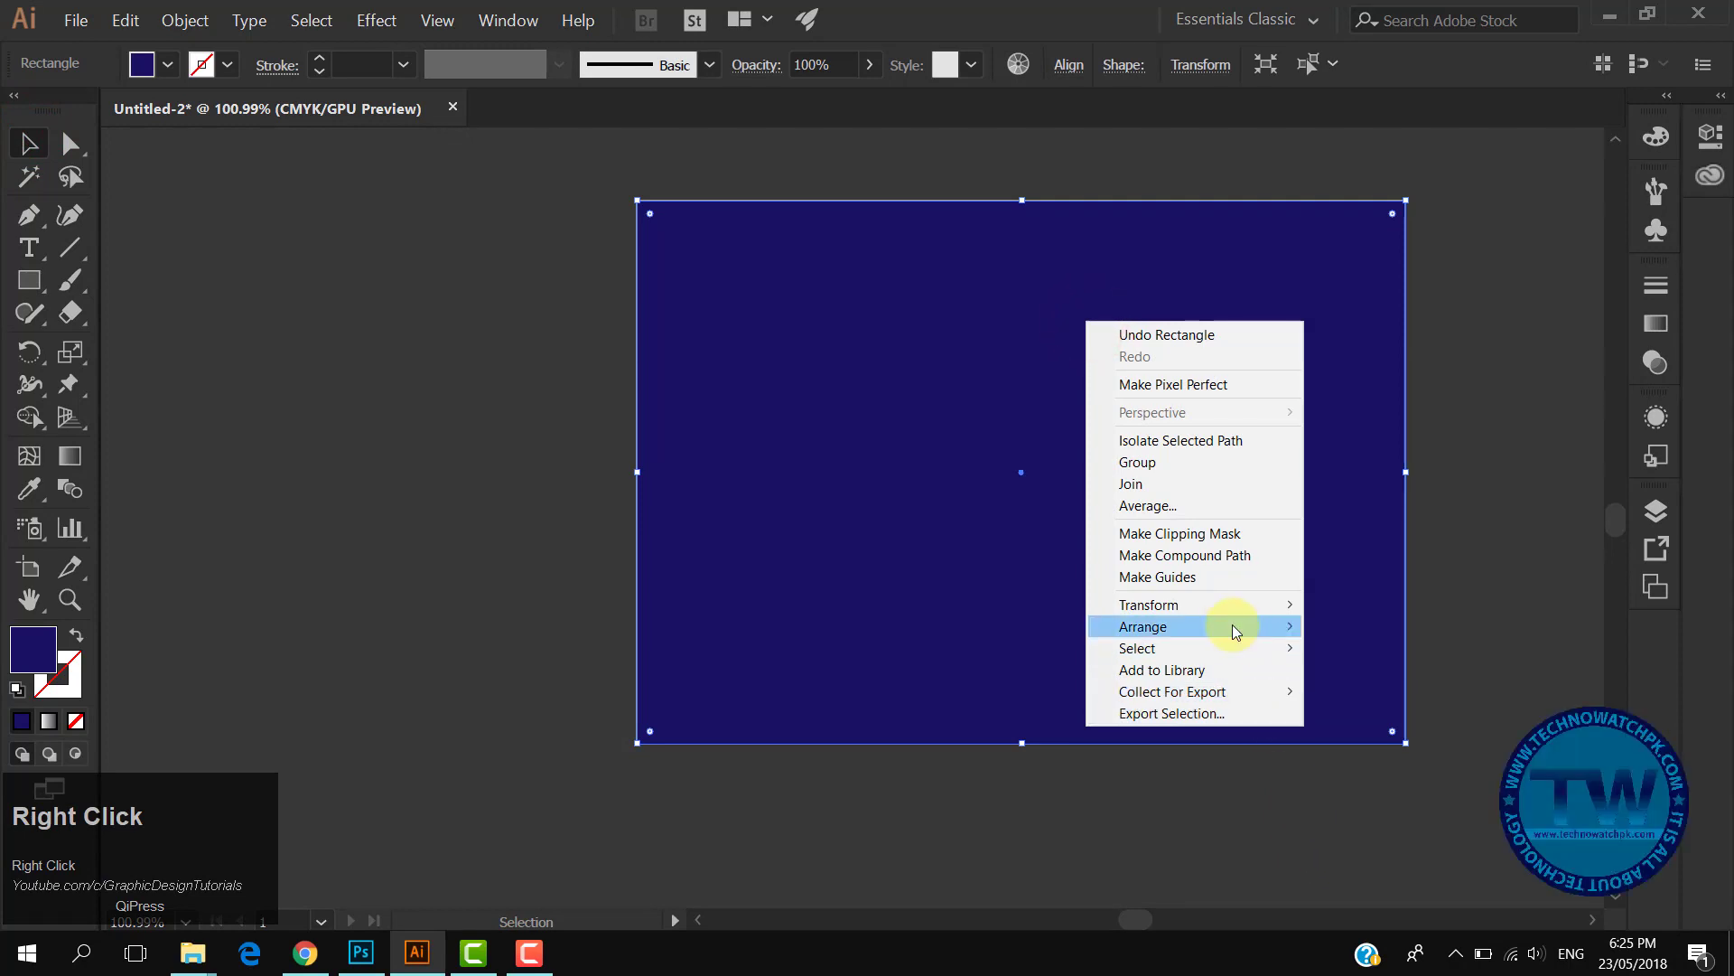
{"action": "mouse_move", "coordinate": [1232, 623]}
{"action": "left_click", "coordinate": [1380, 691]}
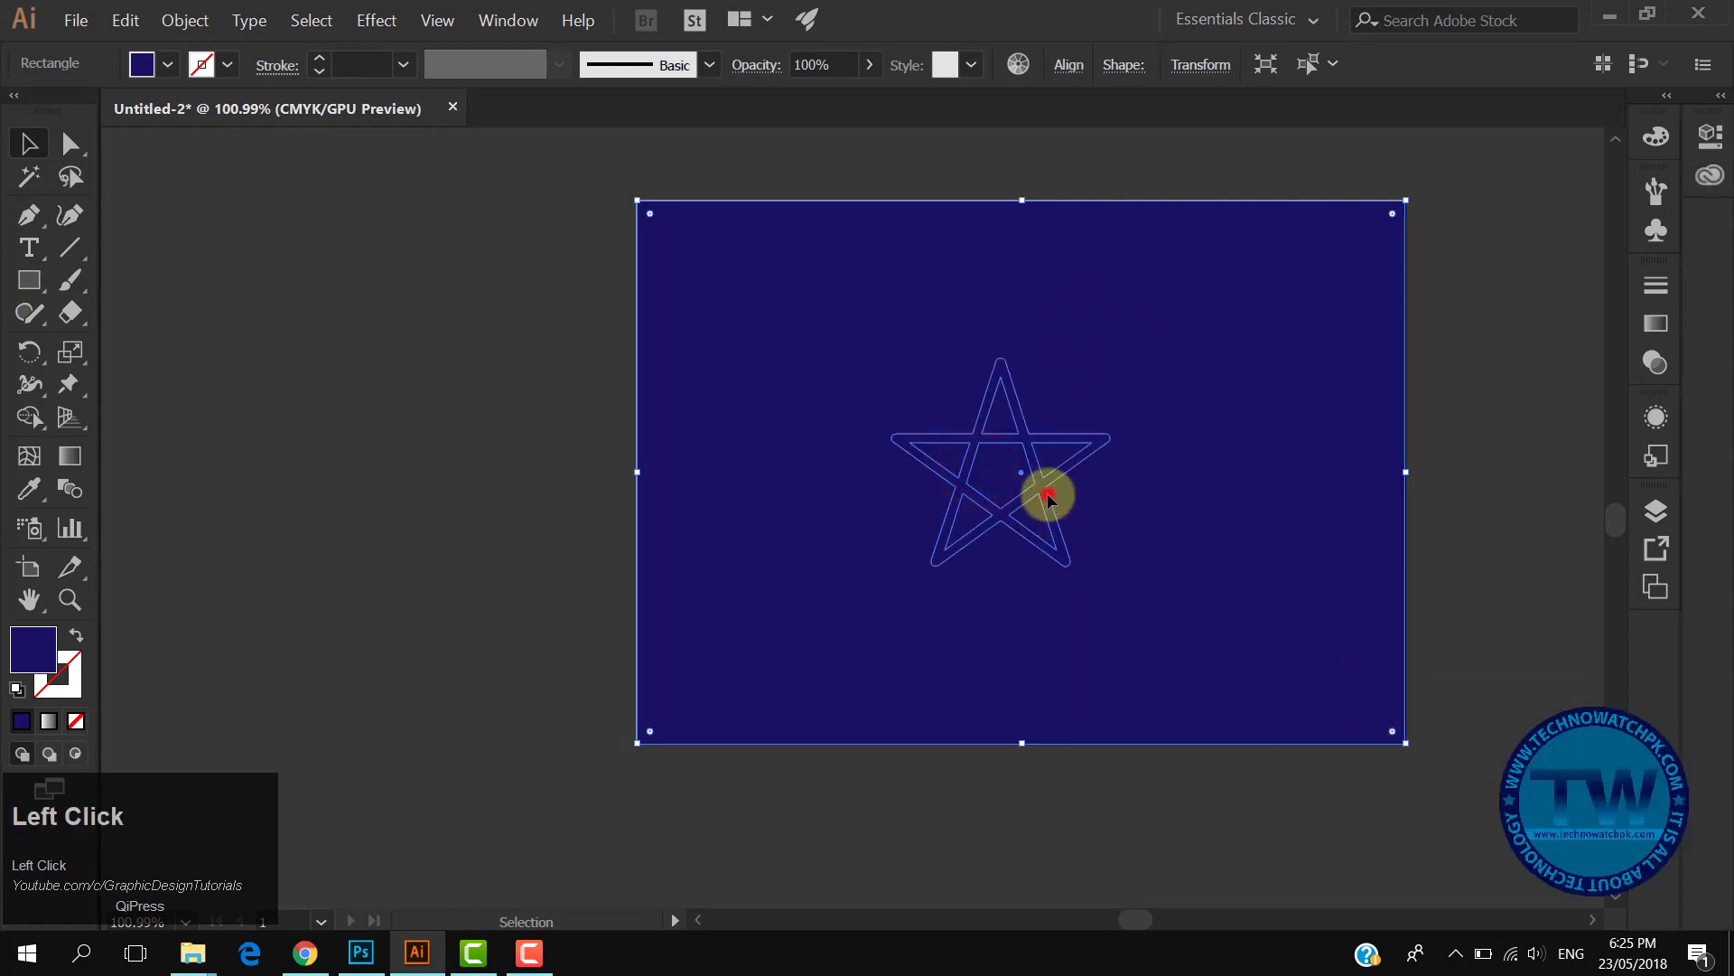
- Change the star's fill to the white swatch
{"action": "left_click", "coordinate": [1047, 497]}
{"action": "left_click", "coordinate": [167, 64]}
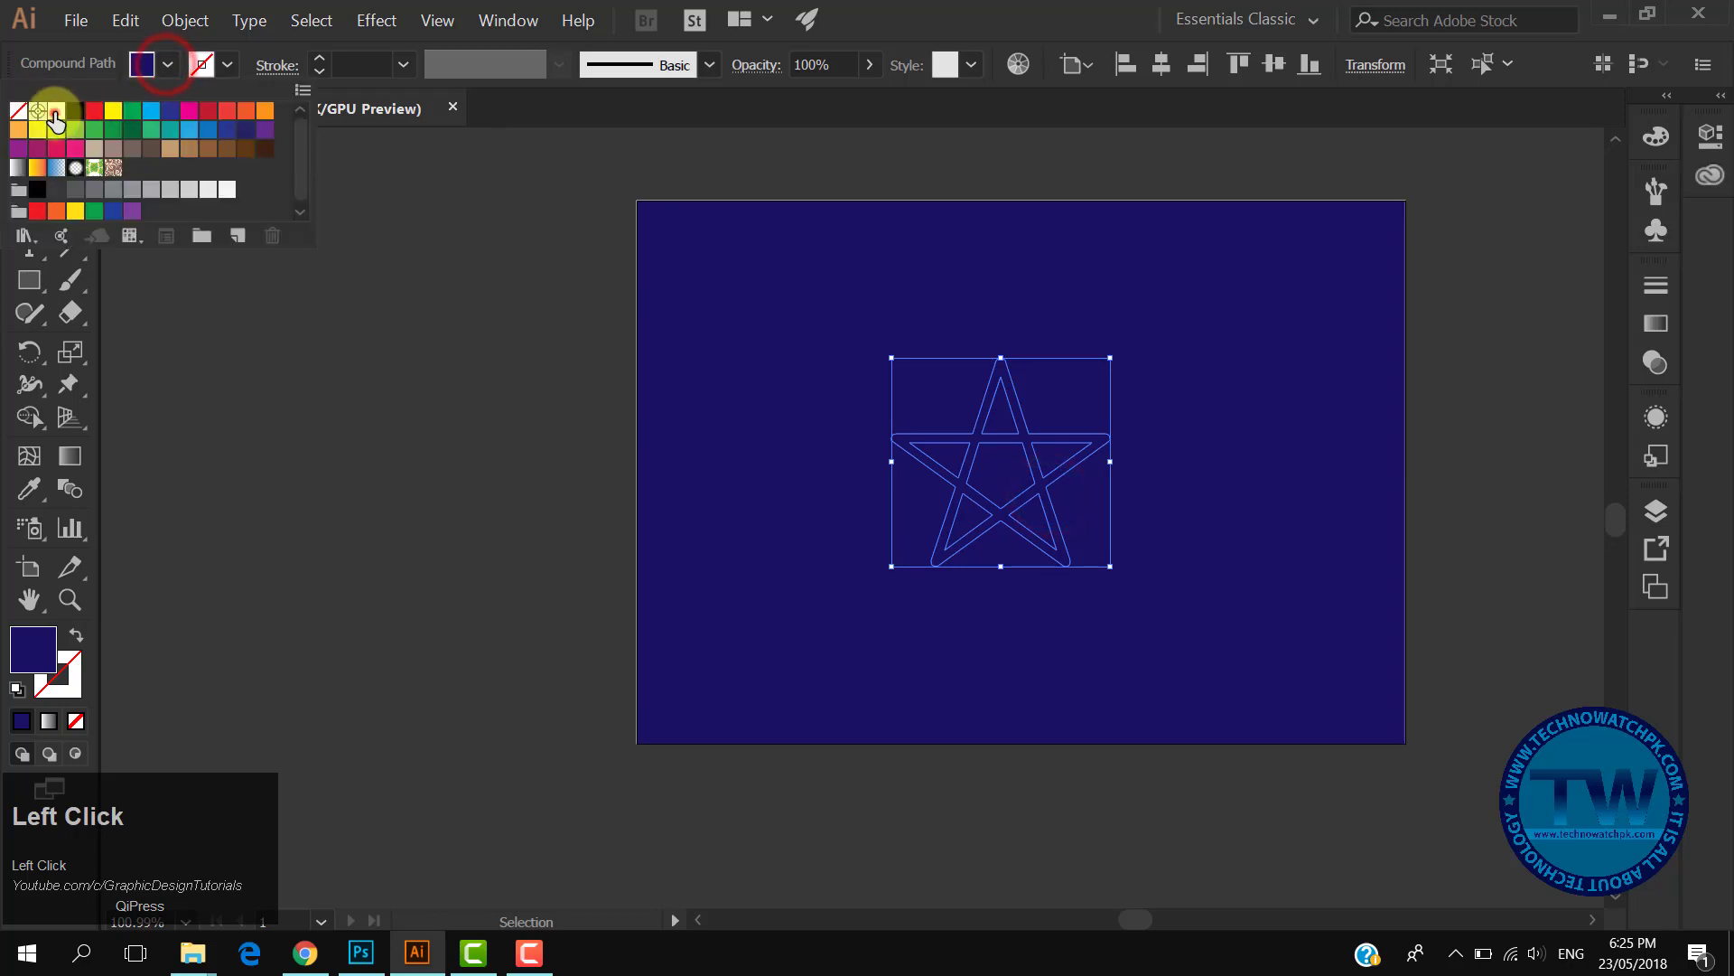
{"action": "left_click", "coordinate": [55, 117]}
{"action": "left_click", "coordinate": [536, 357]}
- Lock the dark blue background rectangle so it cannot be selected
{"action": "left_click", "coordinate": [702, 277]}
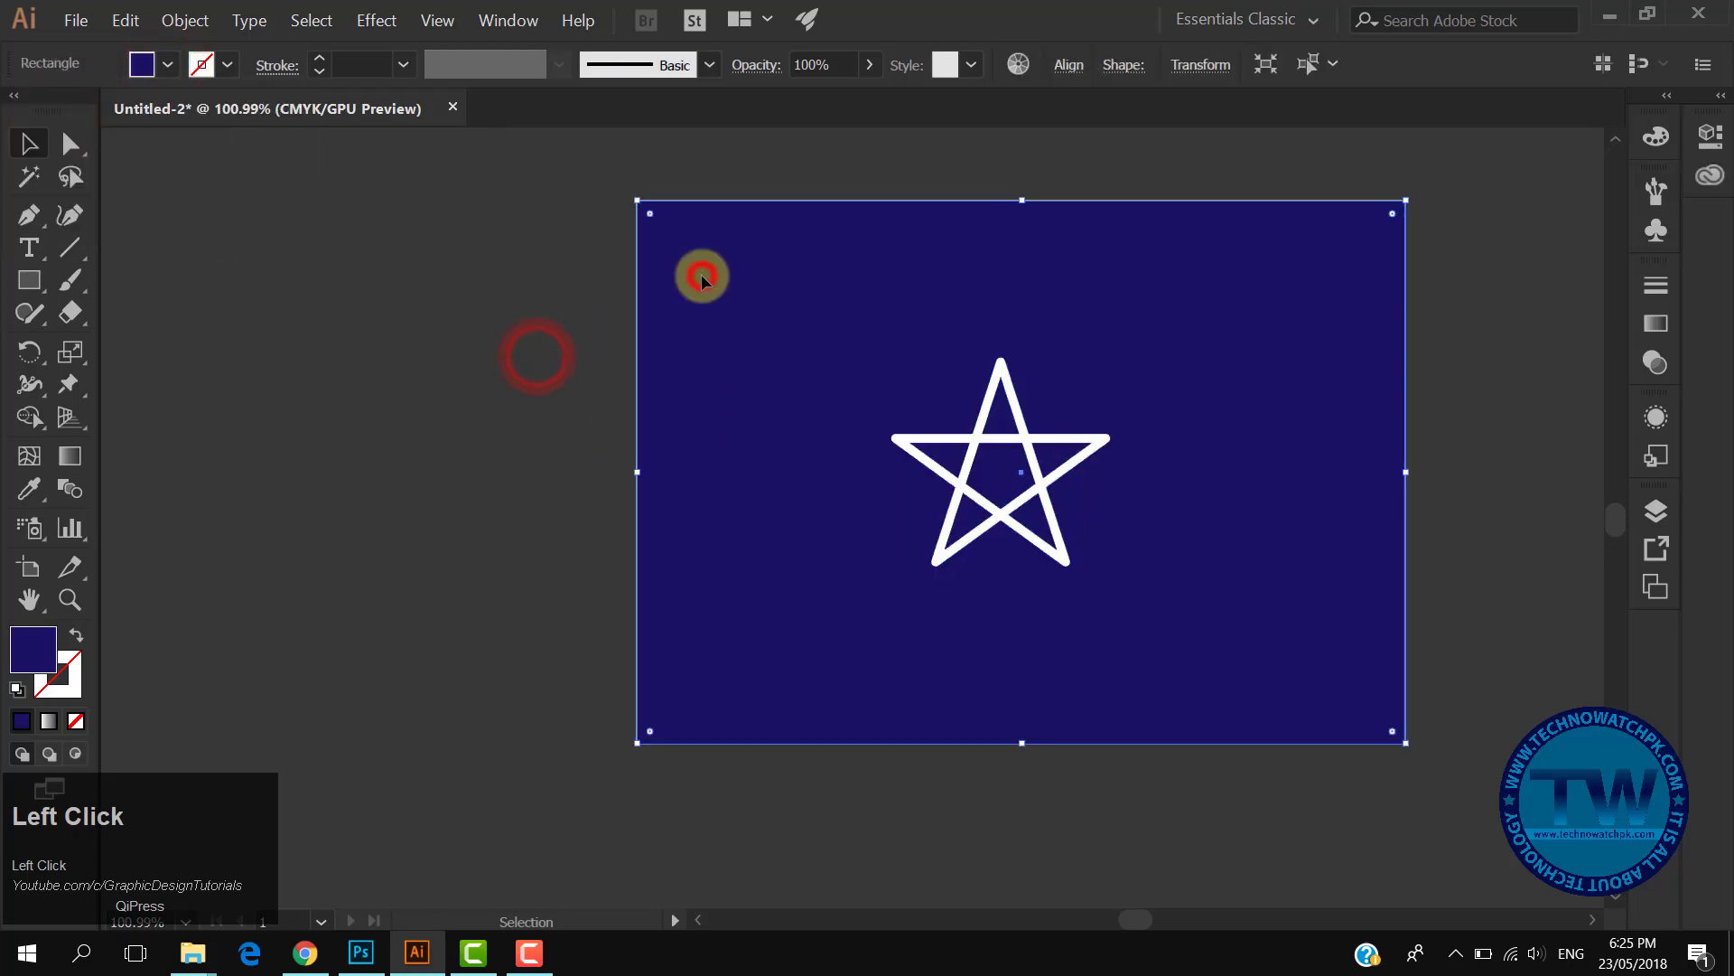
{"action": "left_click", "coordinate": [201, 24]}
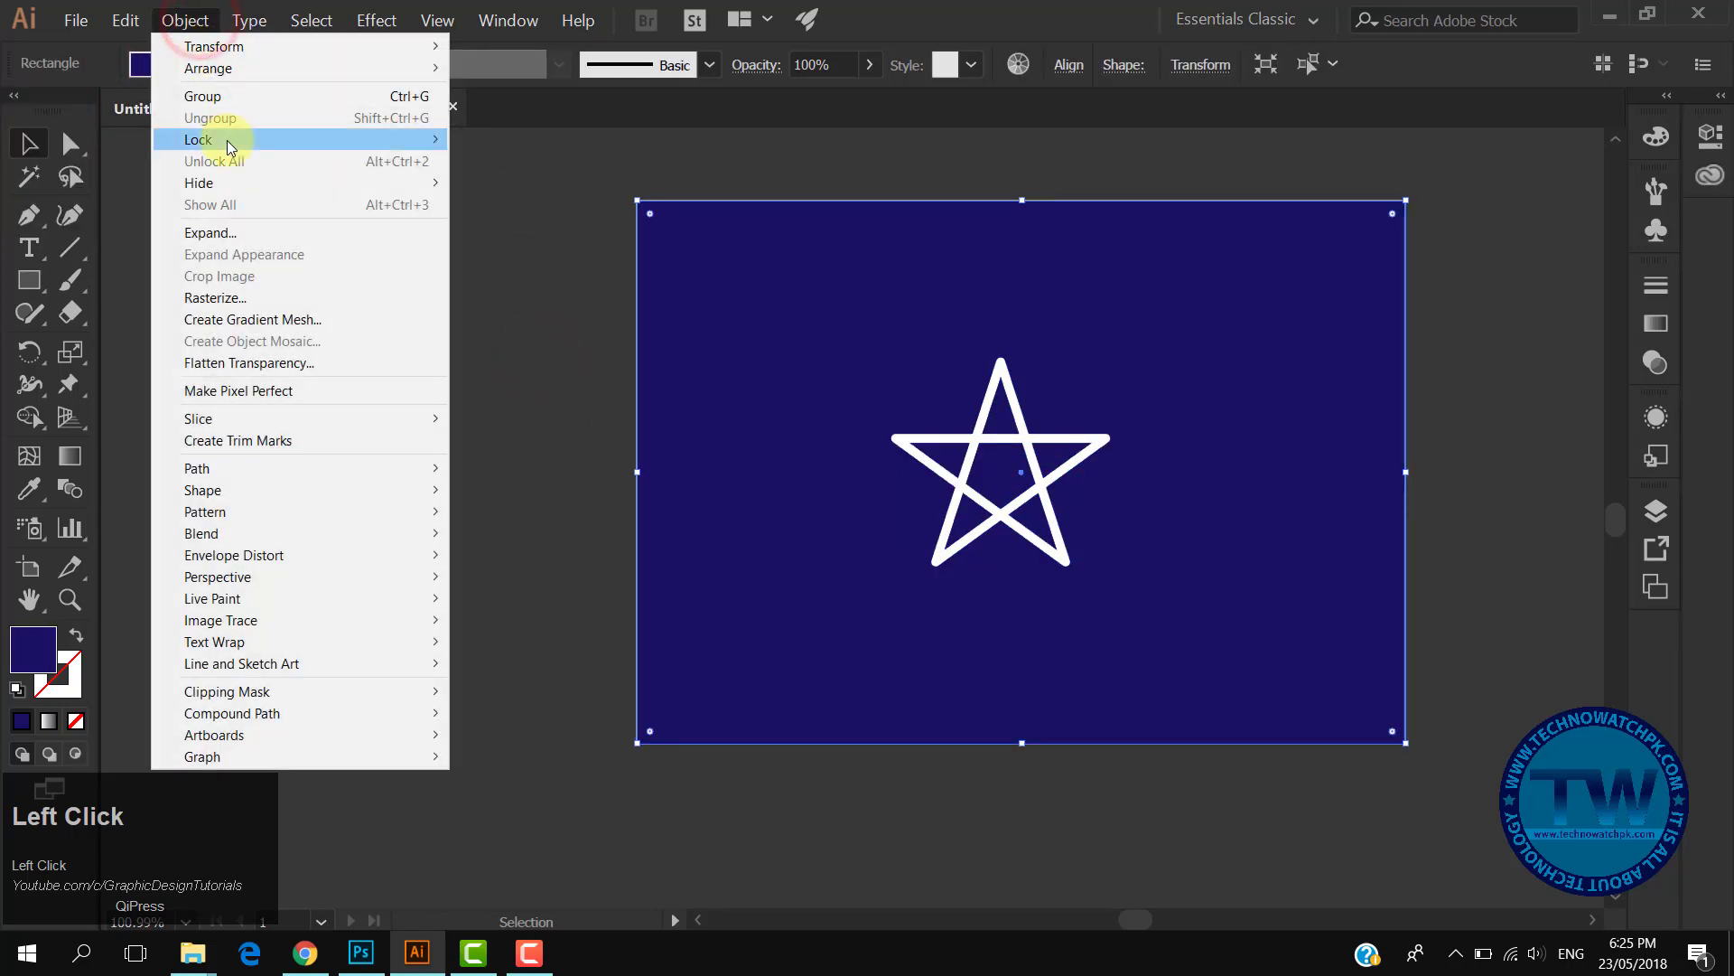
{"action": "mouse_move", "coordinate": [214, 139]}
{"action": "left_click", "coordinate": [496, 142]}
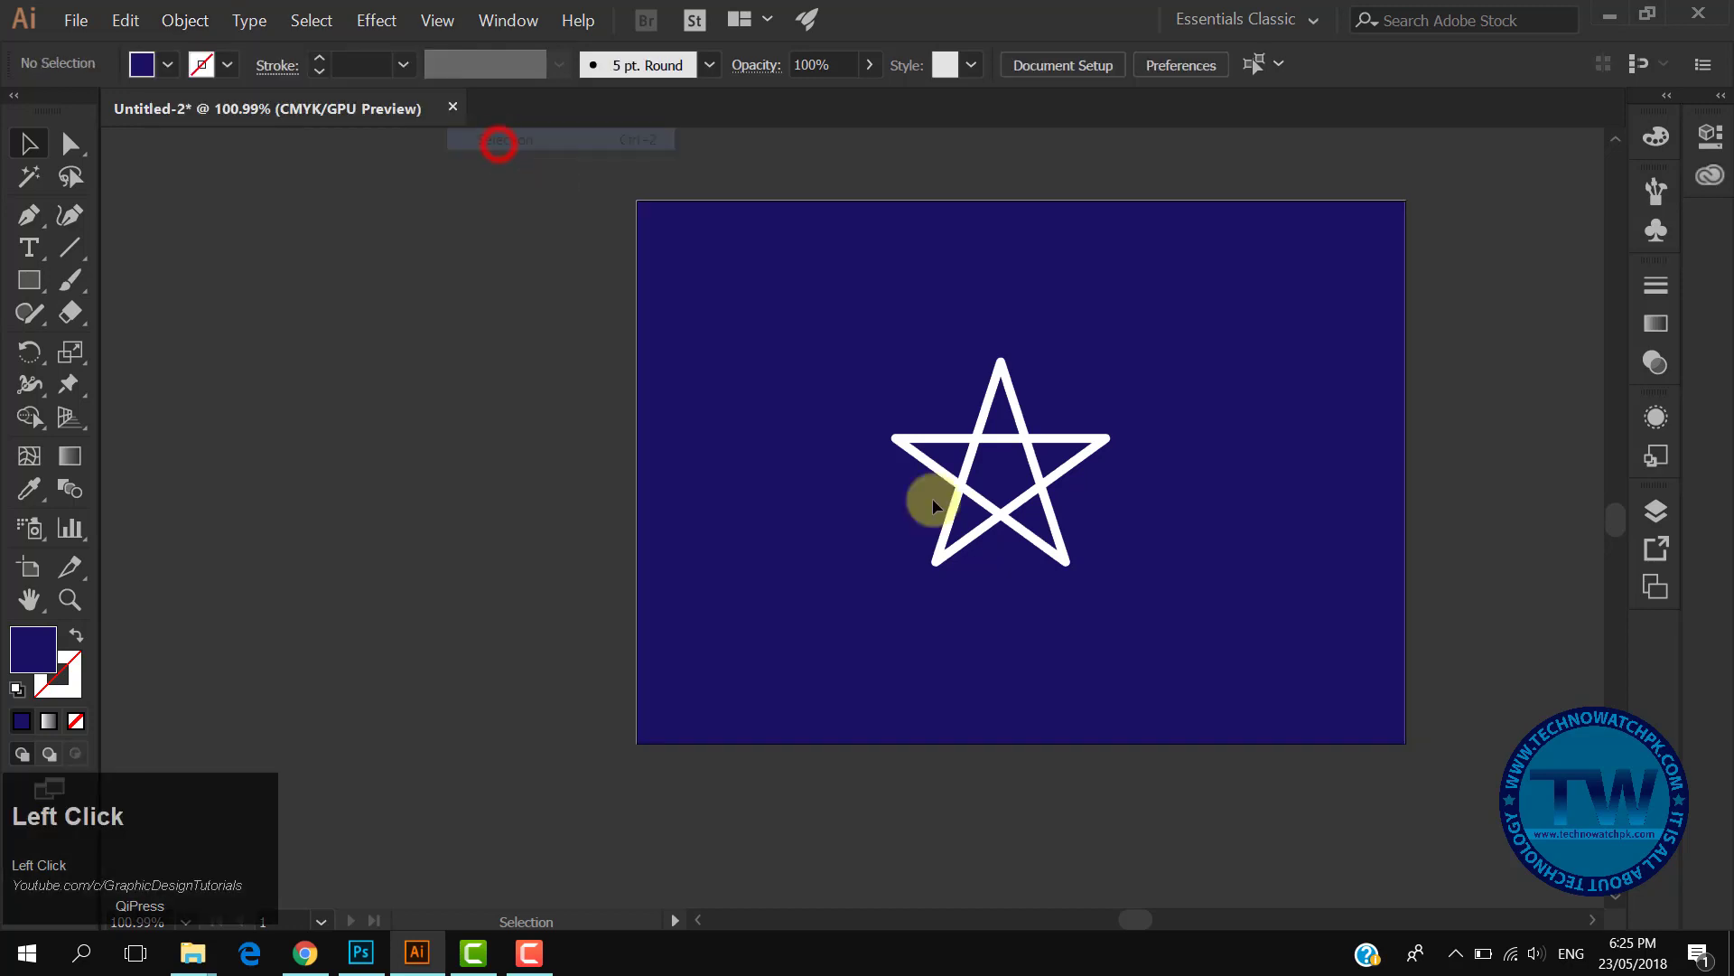
- Apply Offset Path to the star with a 4 px offset and Miter joins
{"action": "left_click", "coordinate": [996, 438], "text": "ctrl"}
{"action": "left_click_drag", "start_coordinate": [1039, 495], "coordinate": [1201, 645]}
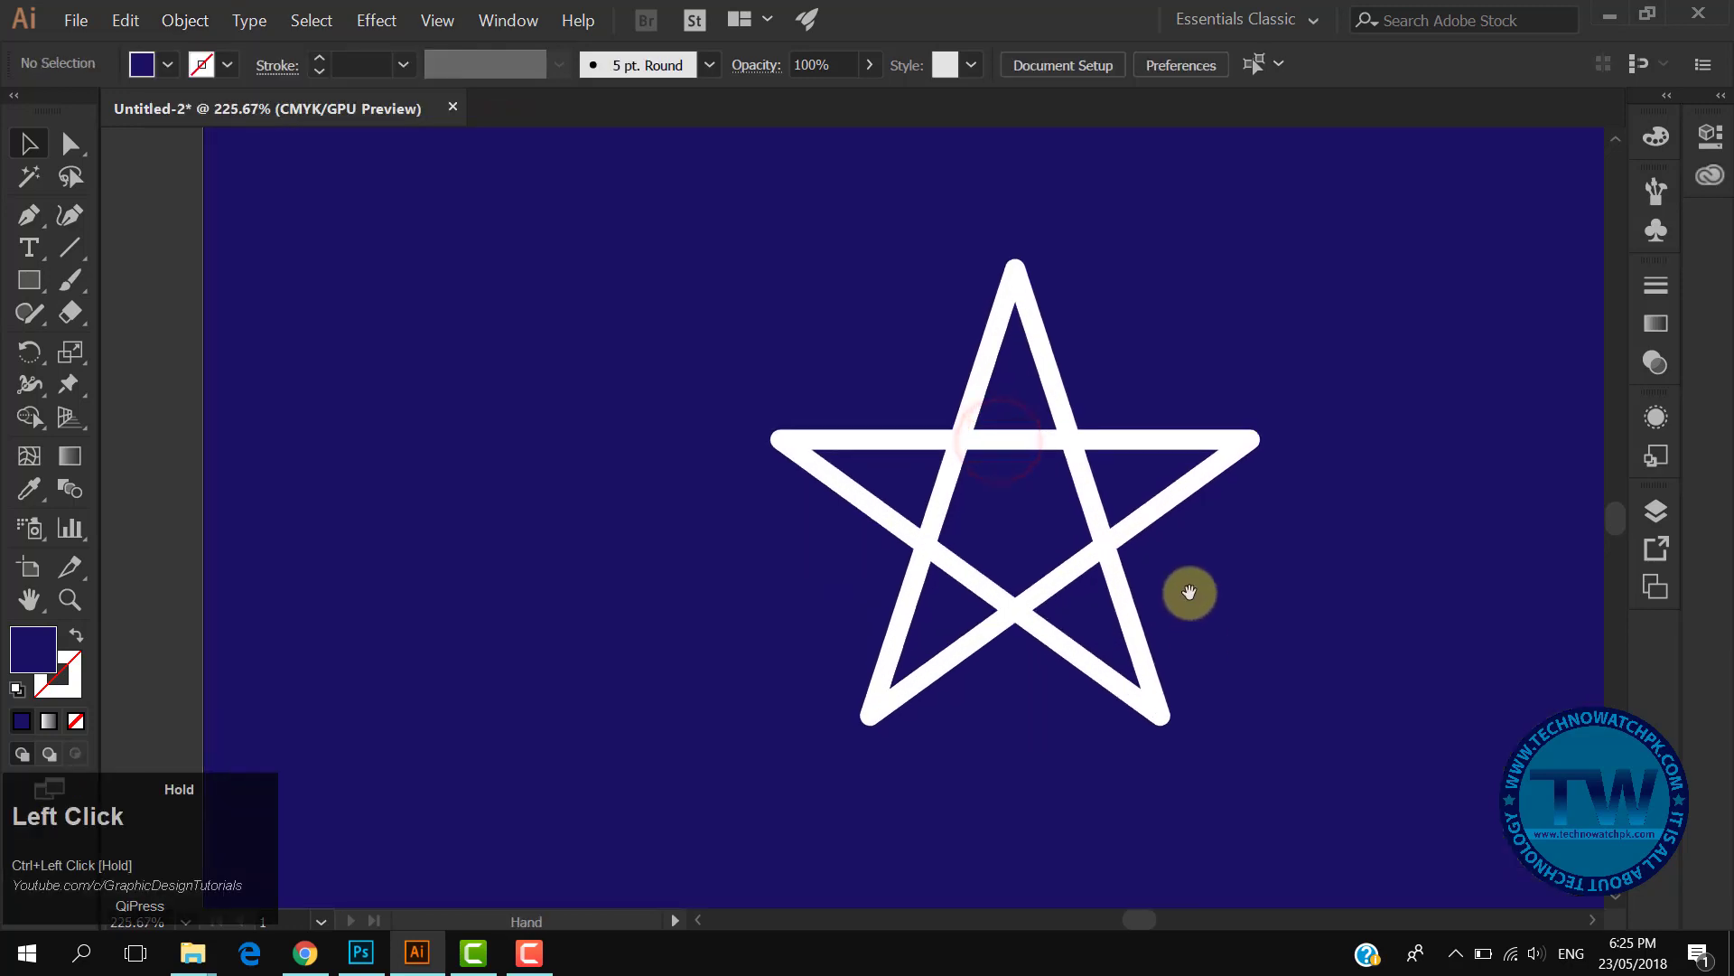
{"action": "left_click_drag", "start_coordinate": [1169, 586], "coordinate": [891, 611]}
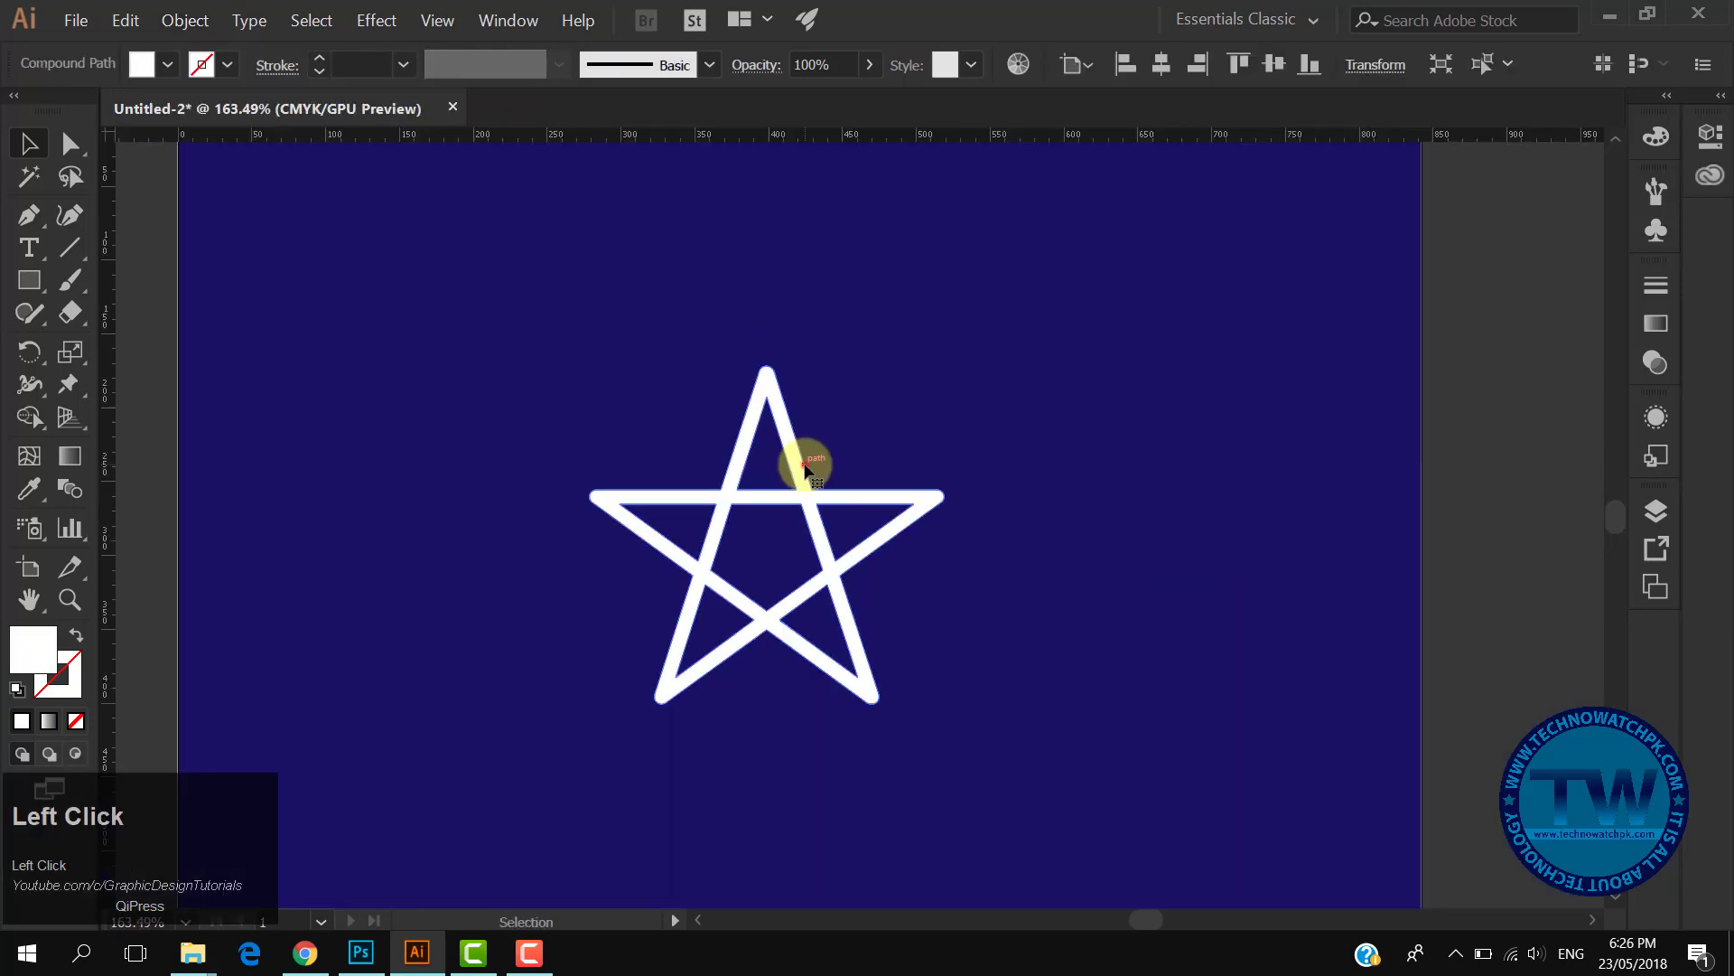
{"action": "left_click", "coordinate": [804, 468]}
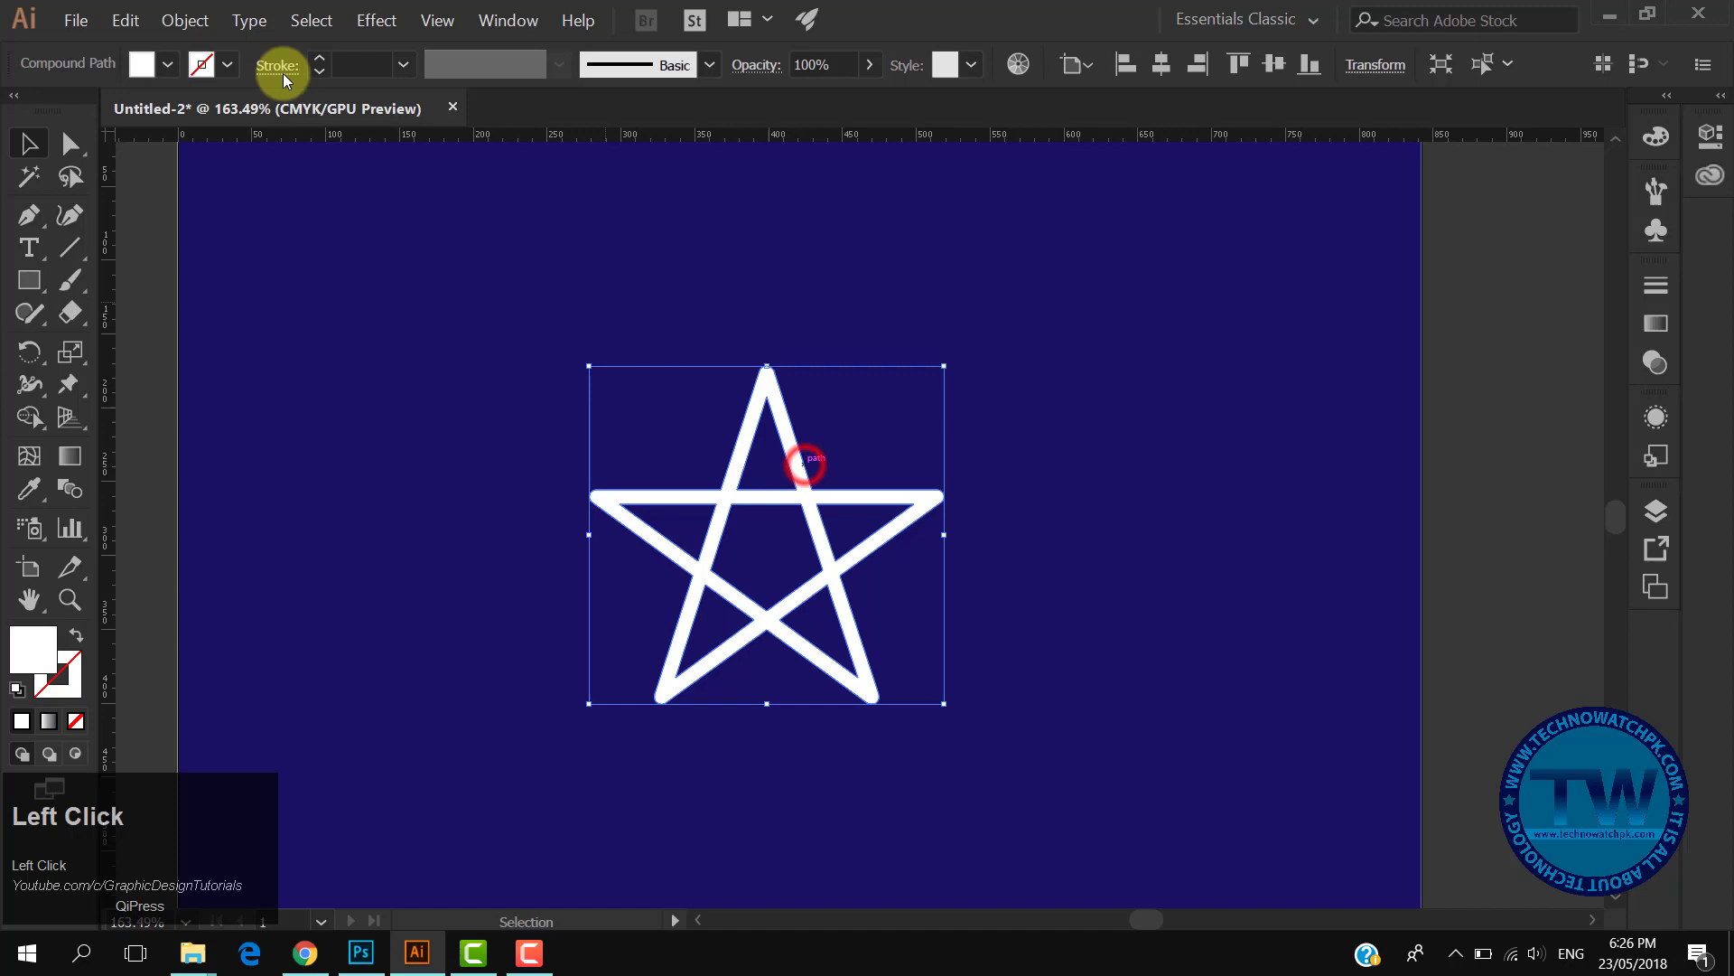
{"action": "left_click", "coordinate": [184, 19]}
{"action": "mouse_move", "coordinate": [318, 470]}
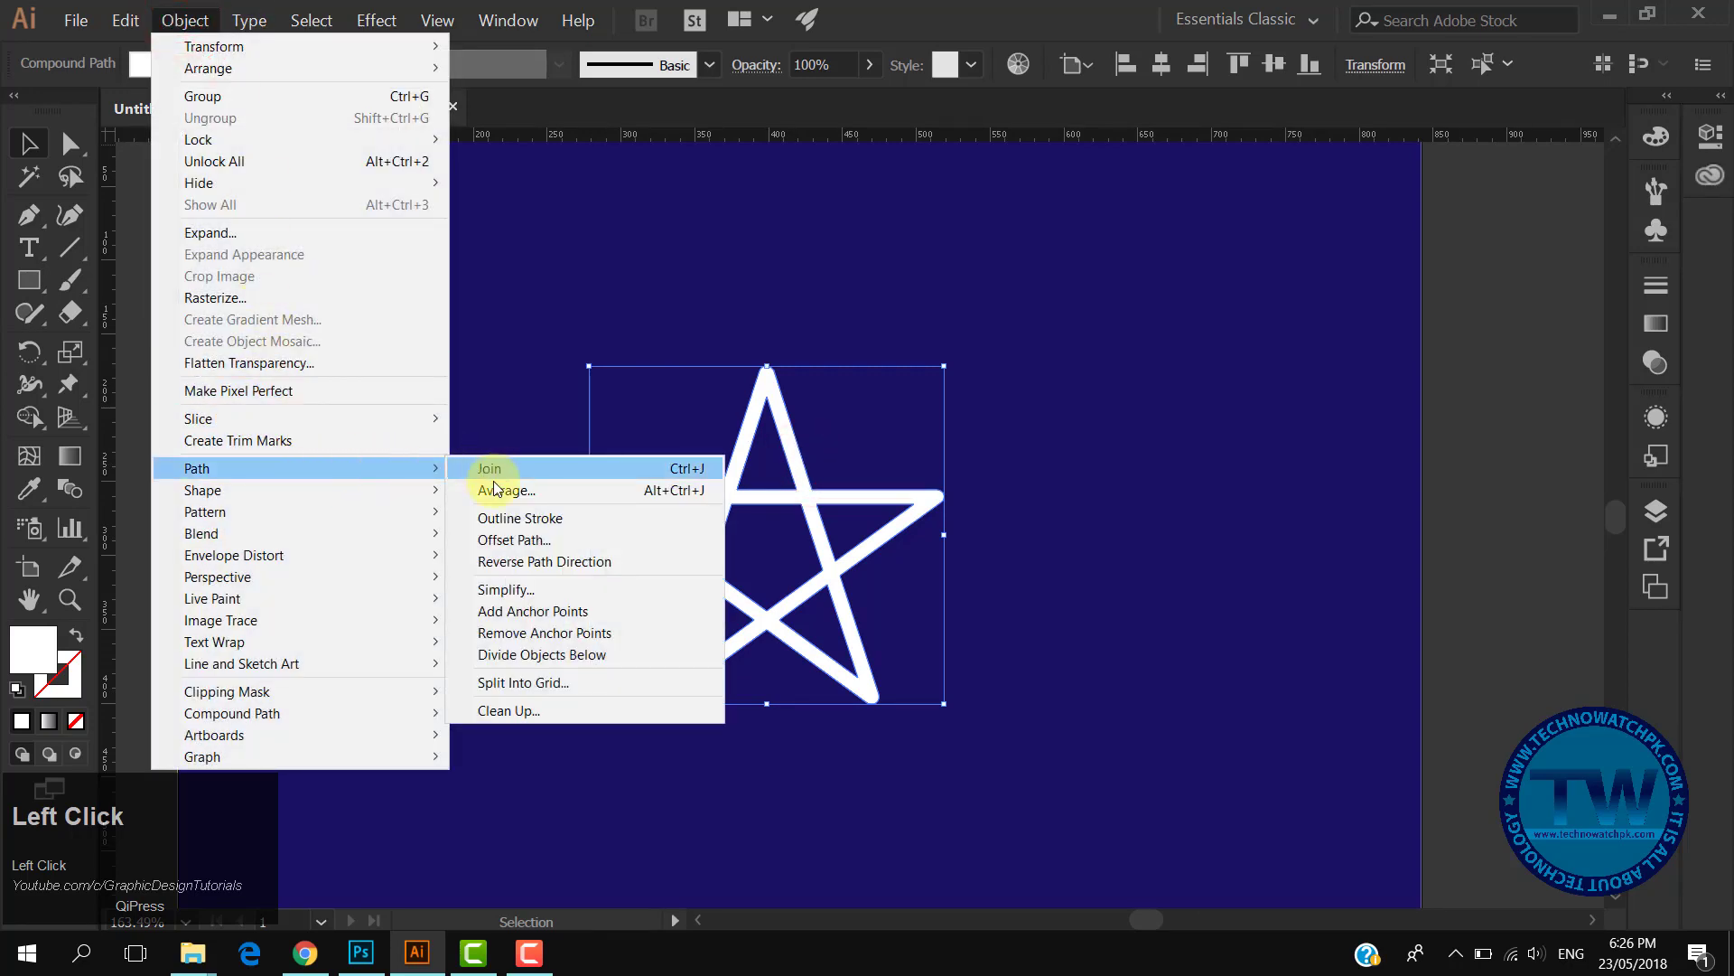
{"action": "left_click", "coordinate": [535, 542]}
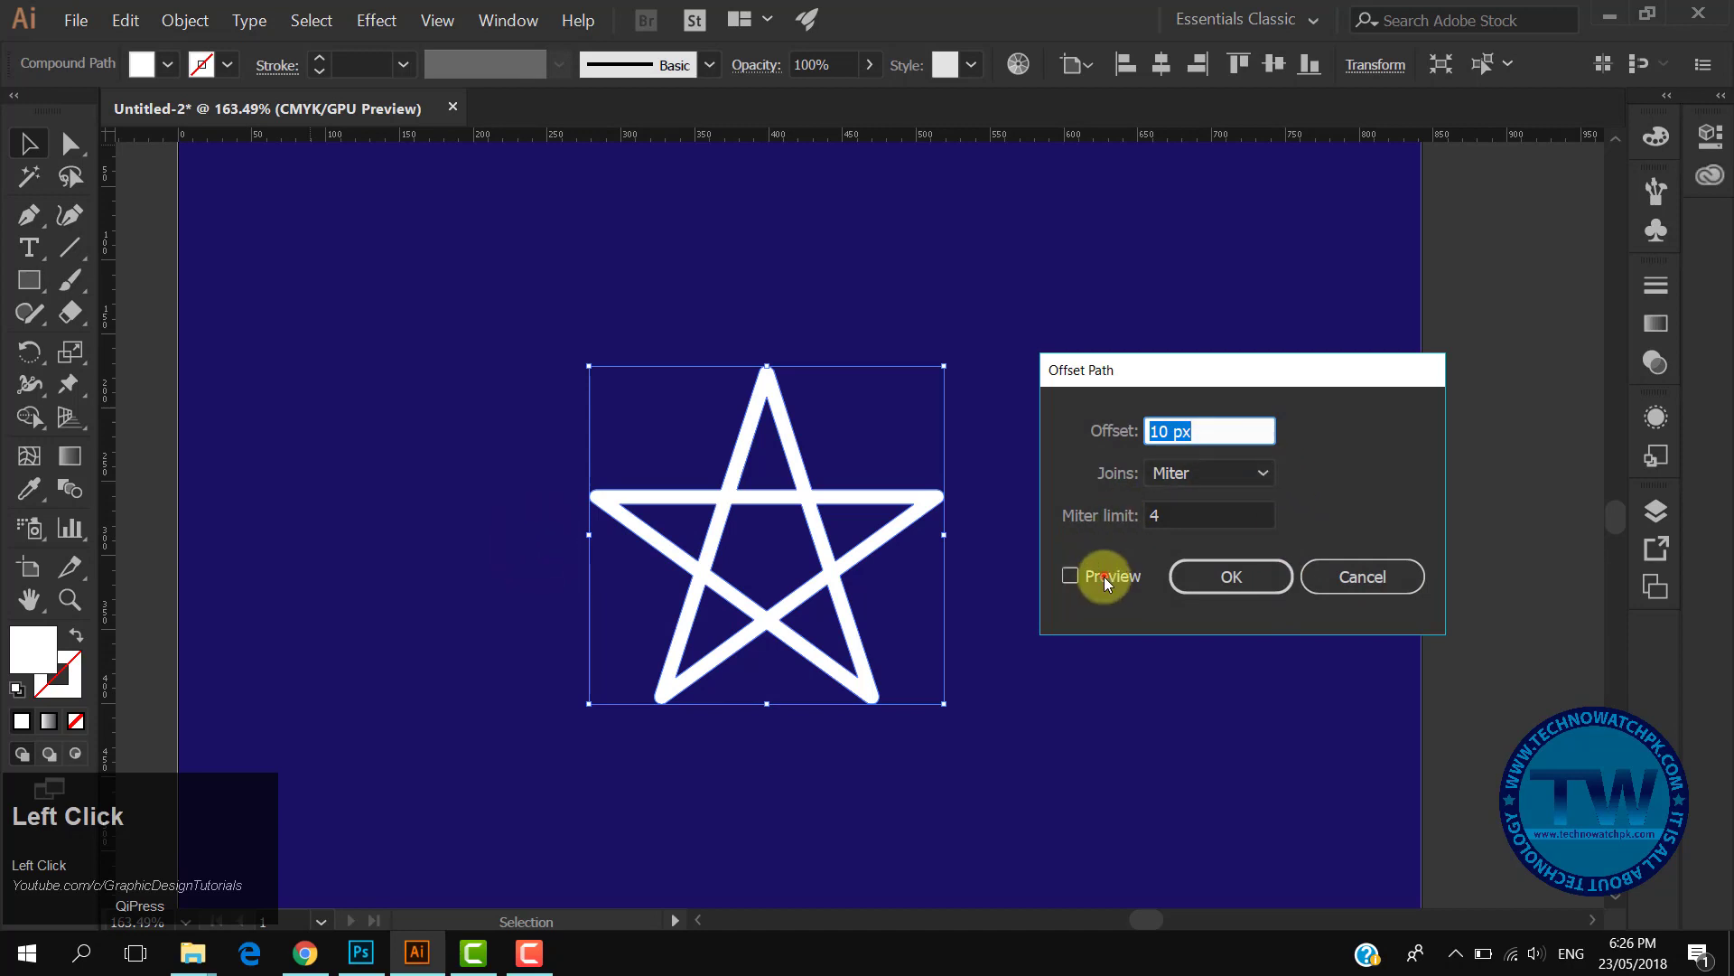
{"action": "left_click", "coordinate": [1103, 576]}
{"action": "scroll", "coordinate": [1219, 430], "scroll_direction": "down", "scroll_amount": 7}
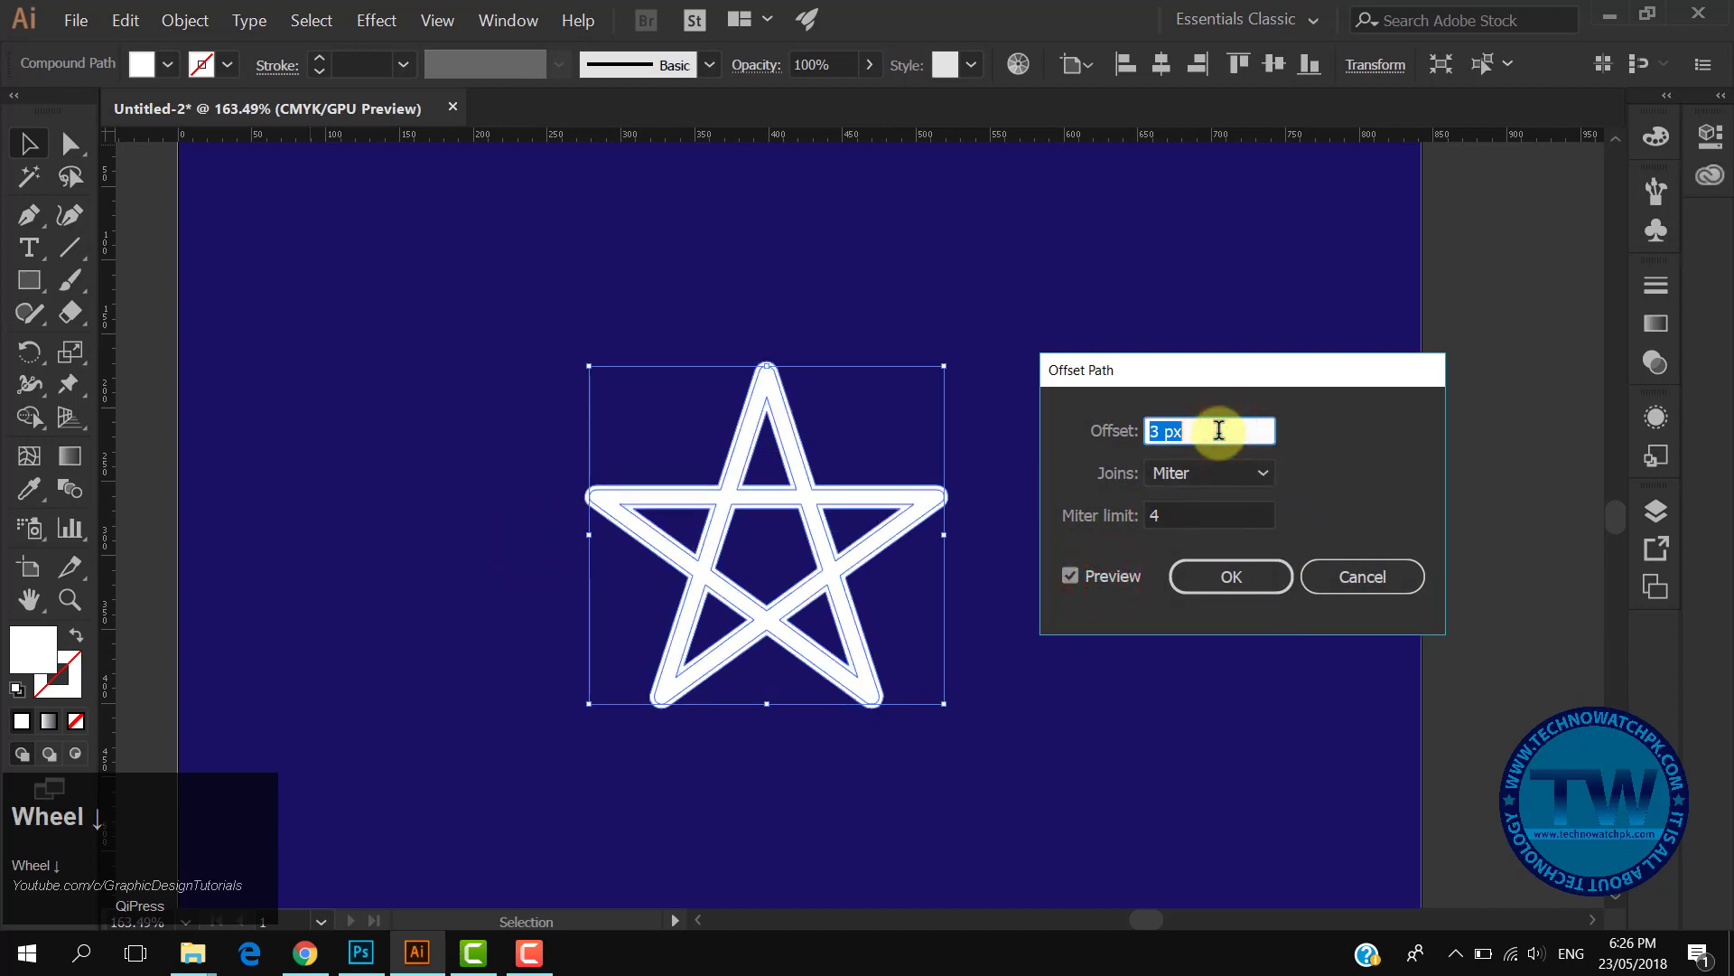
{"action": "scroll", "coordinate": [1218, 430], "scroll_direction": "up", "scroll_amount": 1}
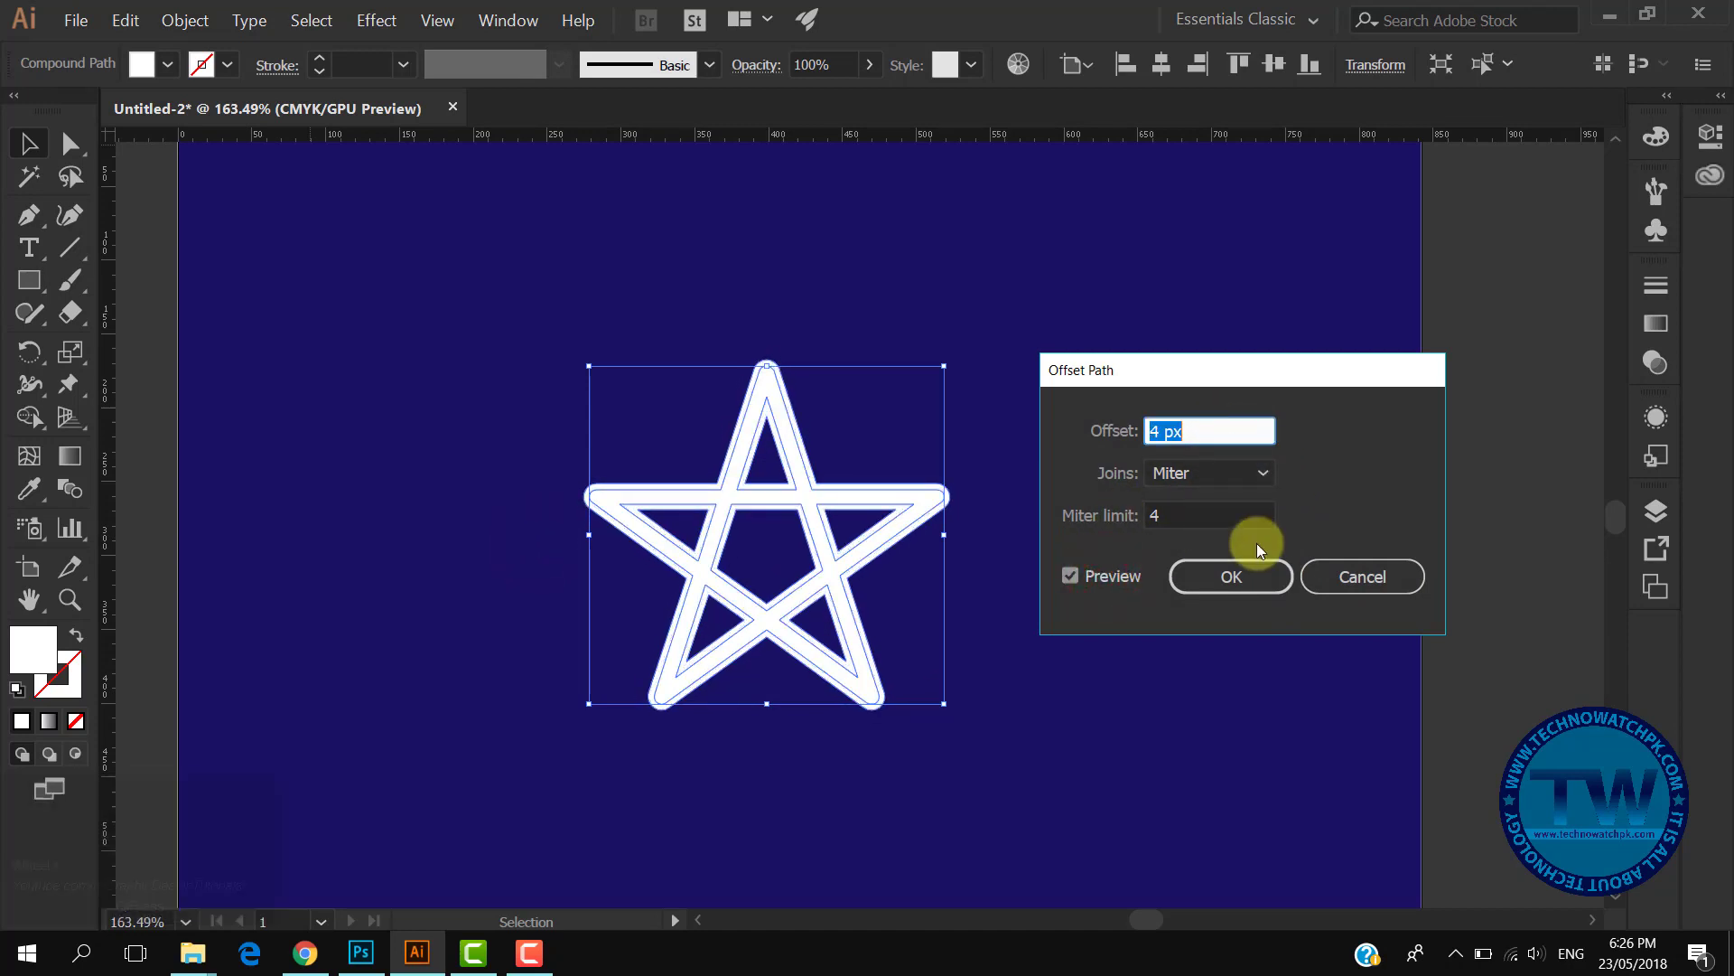
{"action": "left_click", "coordinate": [1243, 577]}
- Apply a Gaussian Blur with an 11 pixel radius to the offset star outline
{"action": "left_click_drag", "start_coordinate": [907, 498], "coordinate": [733, 498]}
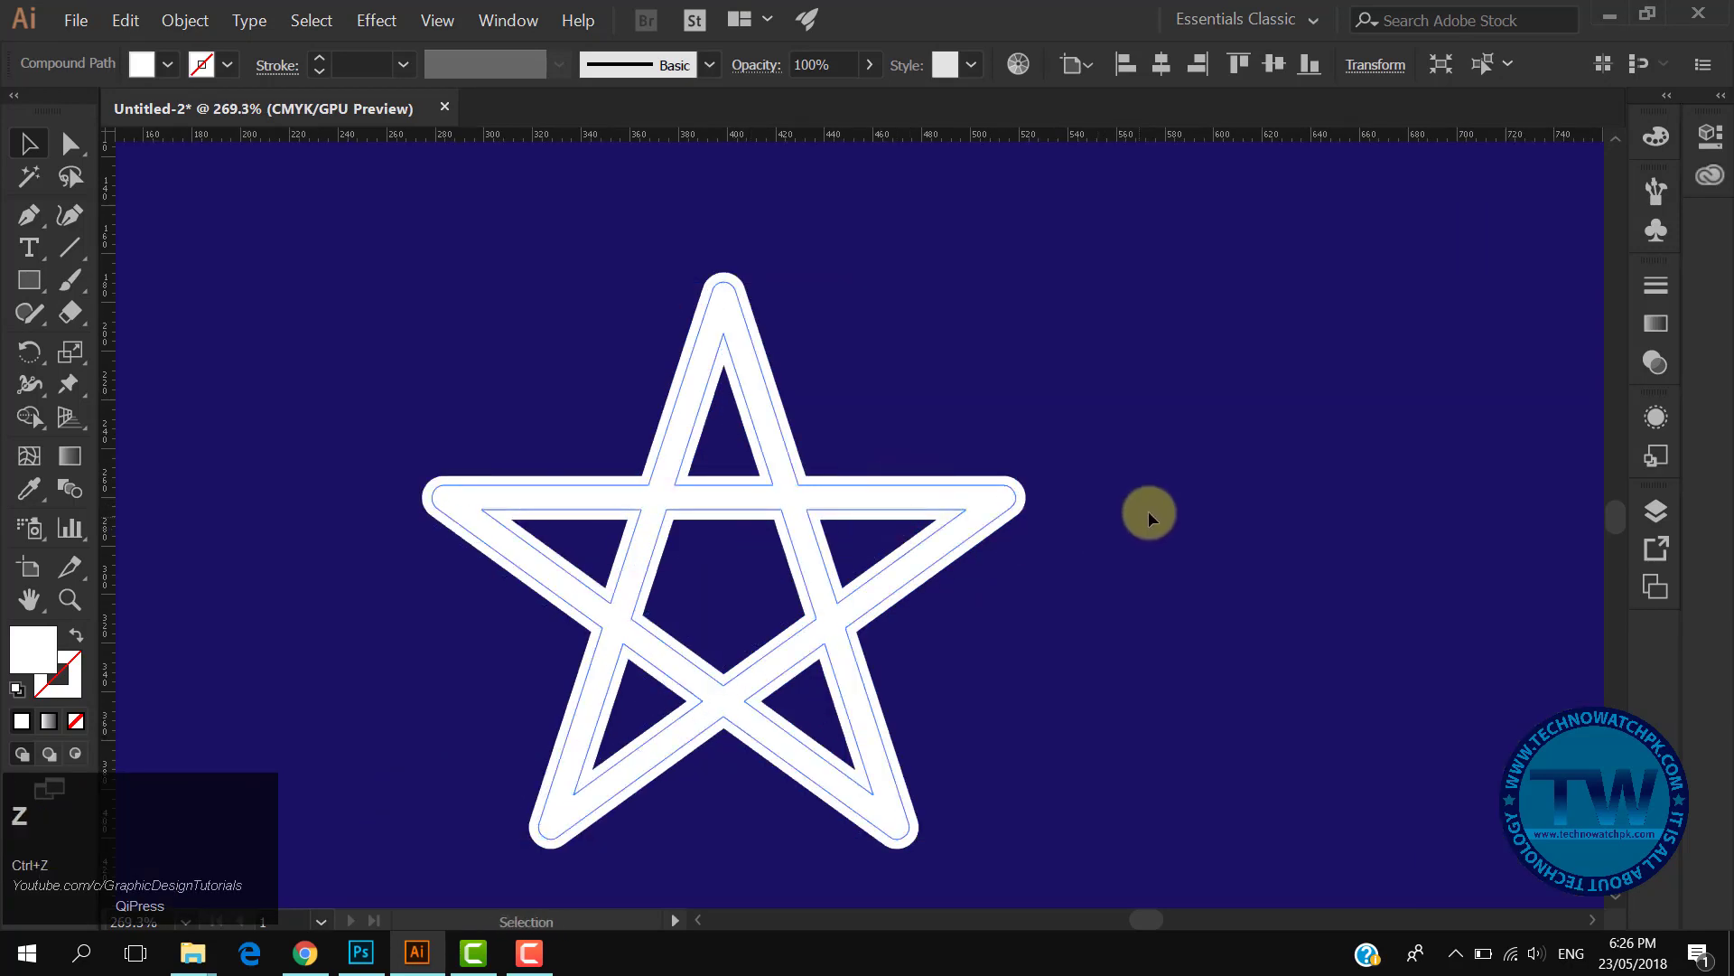
{"action": "left_click", "coordinate": [981, 400]}
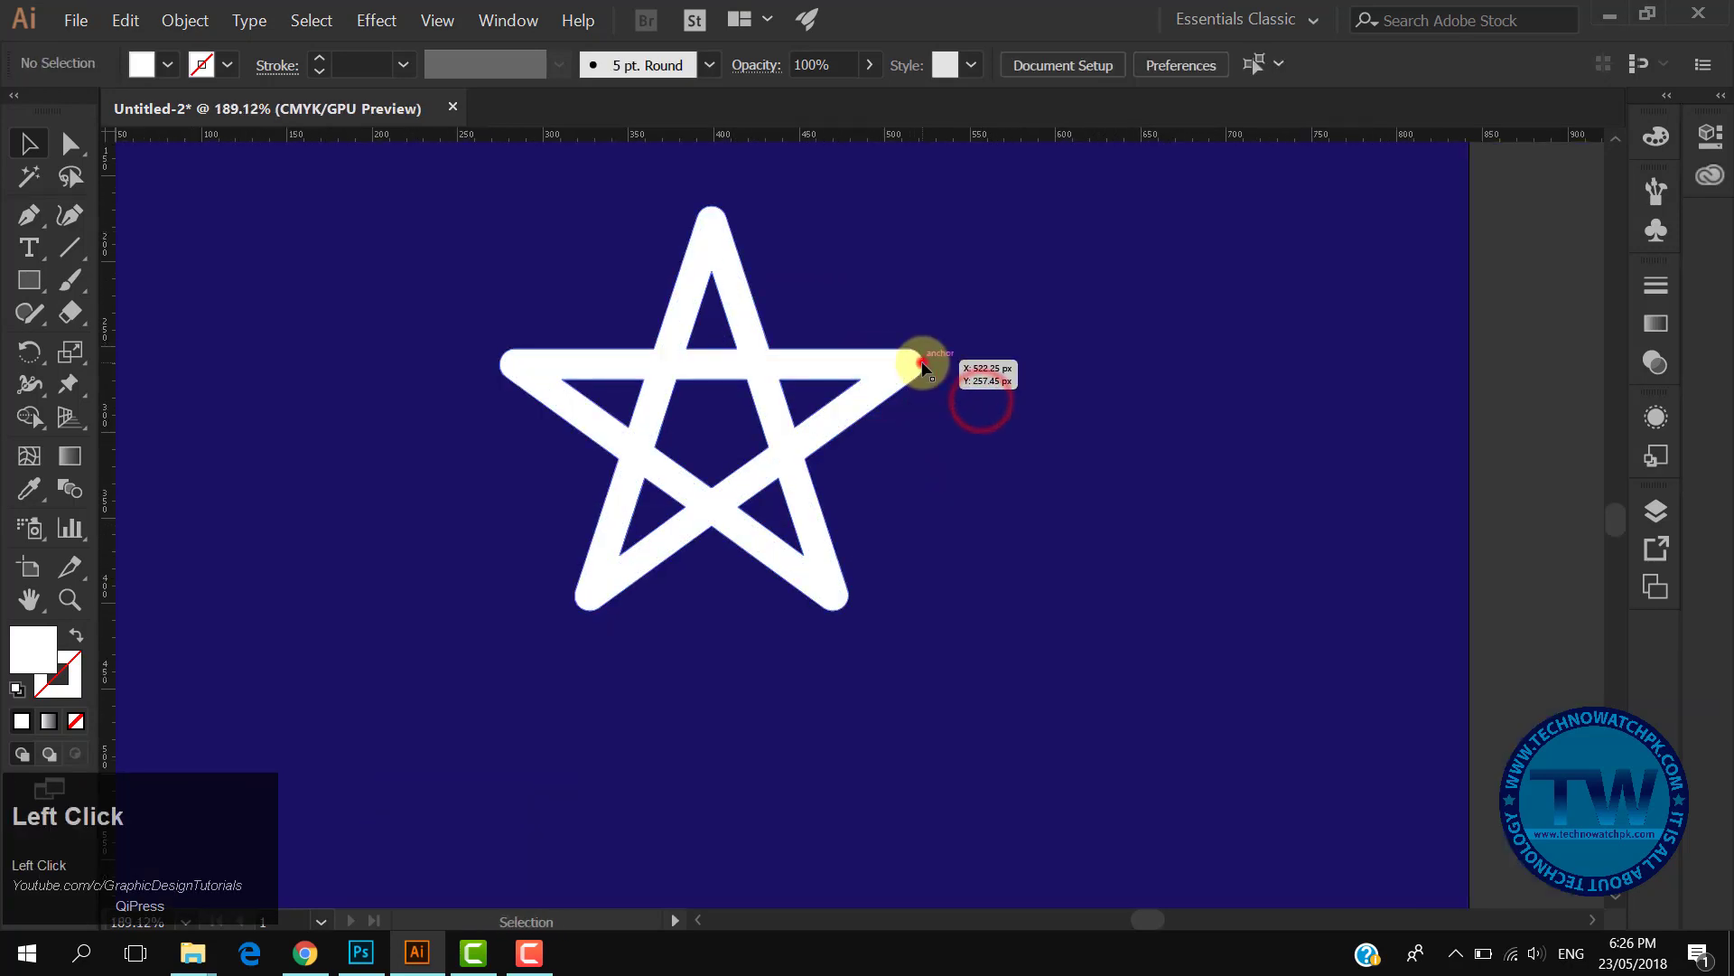
{"action": "left_click", "coordinate": [923, 366]}
{"action": "left_click", "coordinate": [375, 22]}
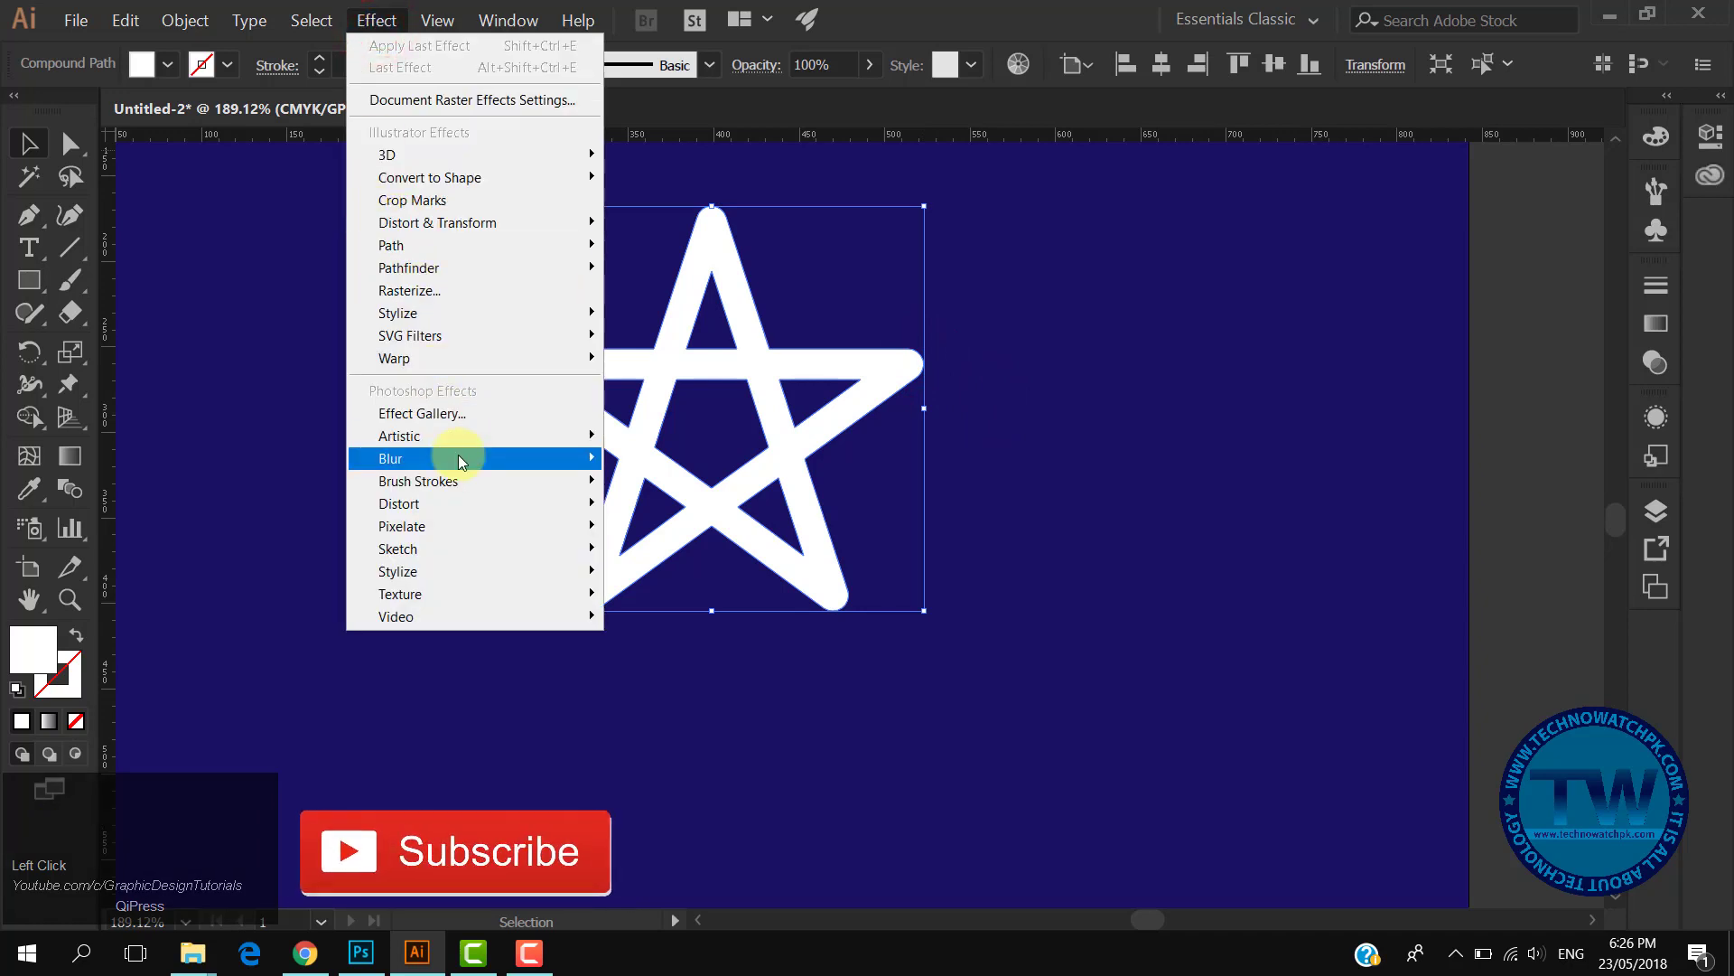
{"action": "mouse_move", "coordinate": [461, 459]}
{"action": "left_click", "coordinate": [704, 454]}
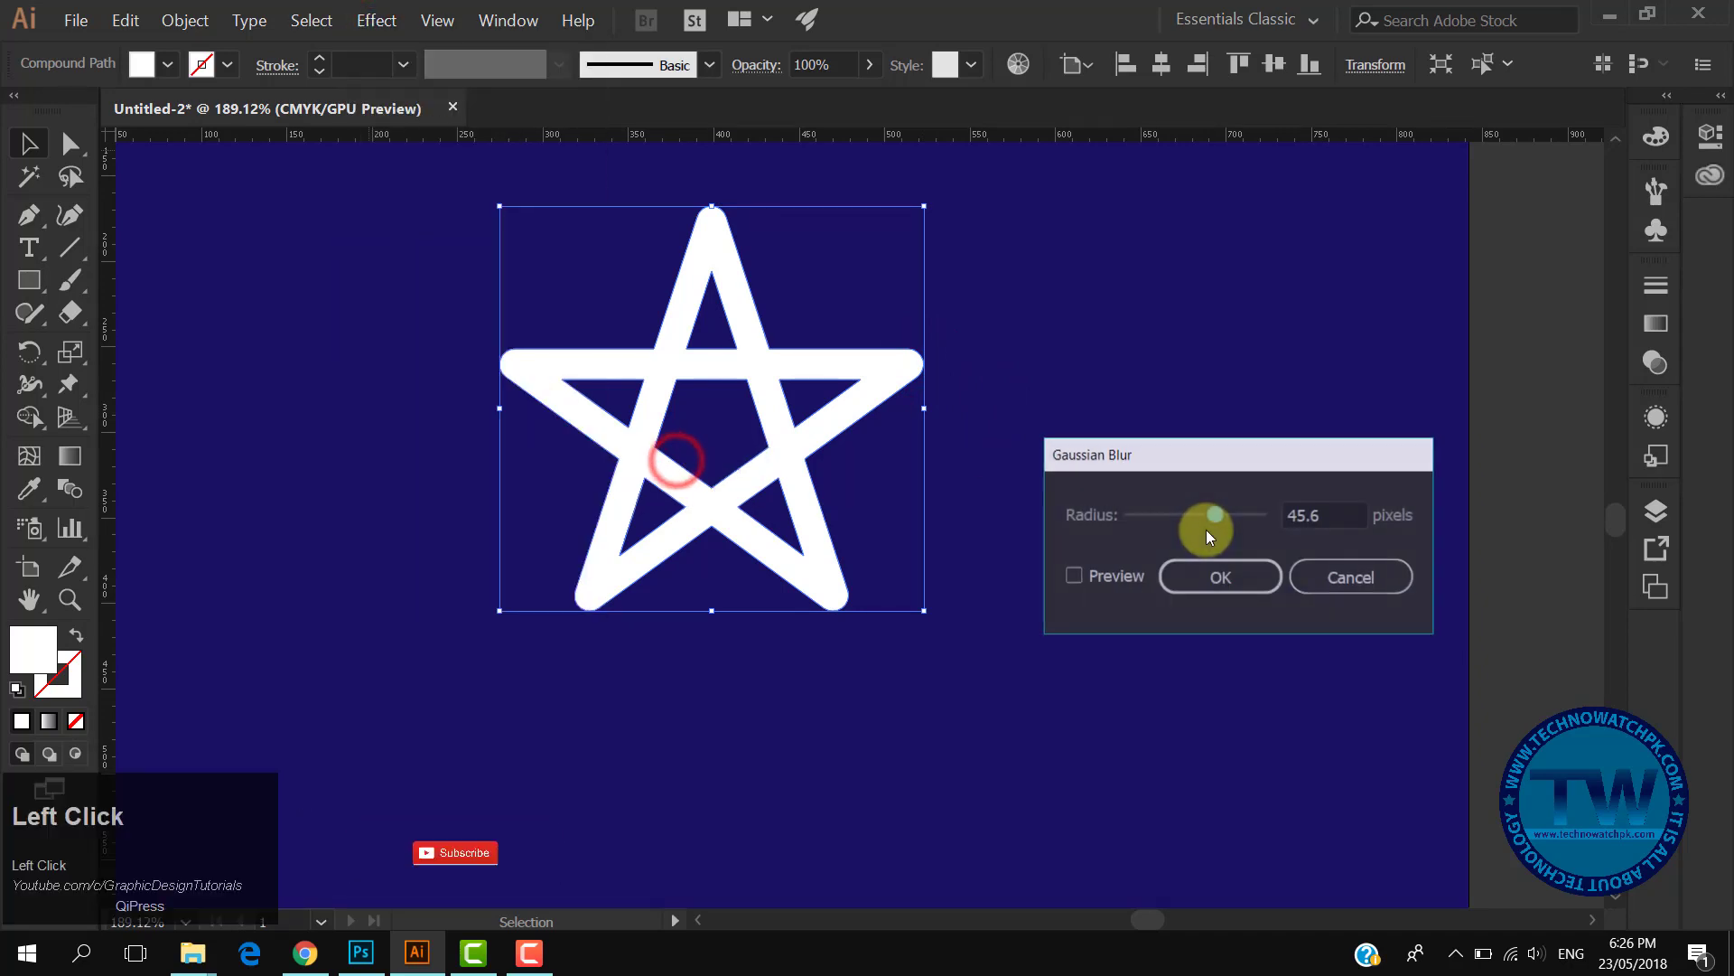
{"action": "left_click", "coordinate": [1090, 576]}
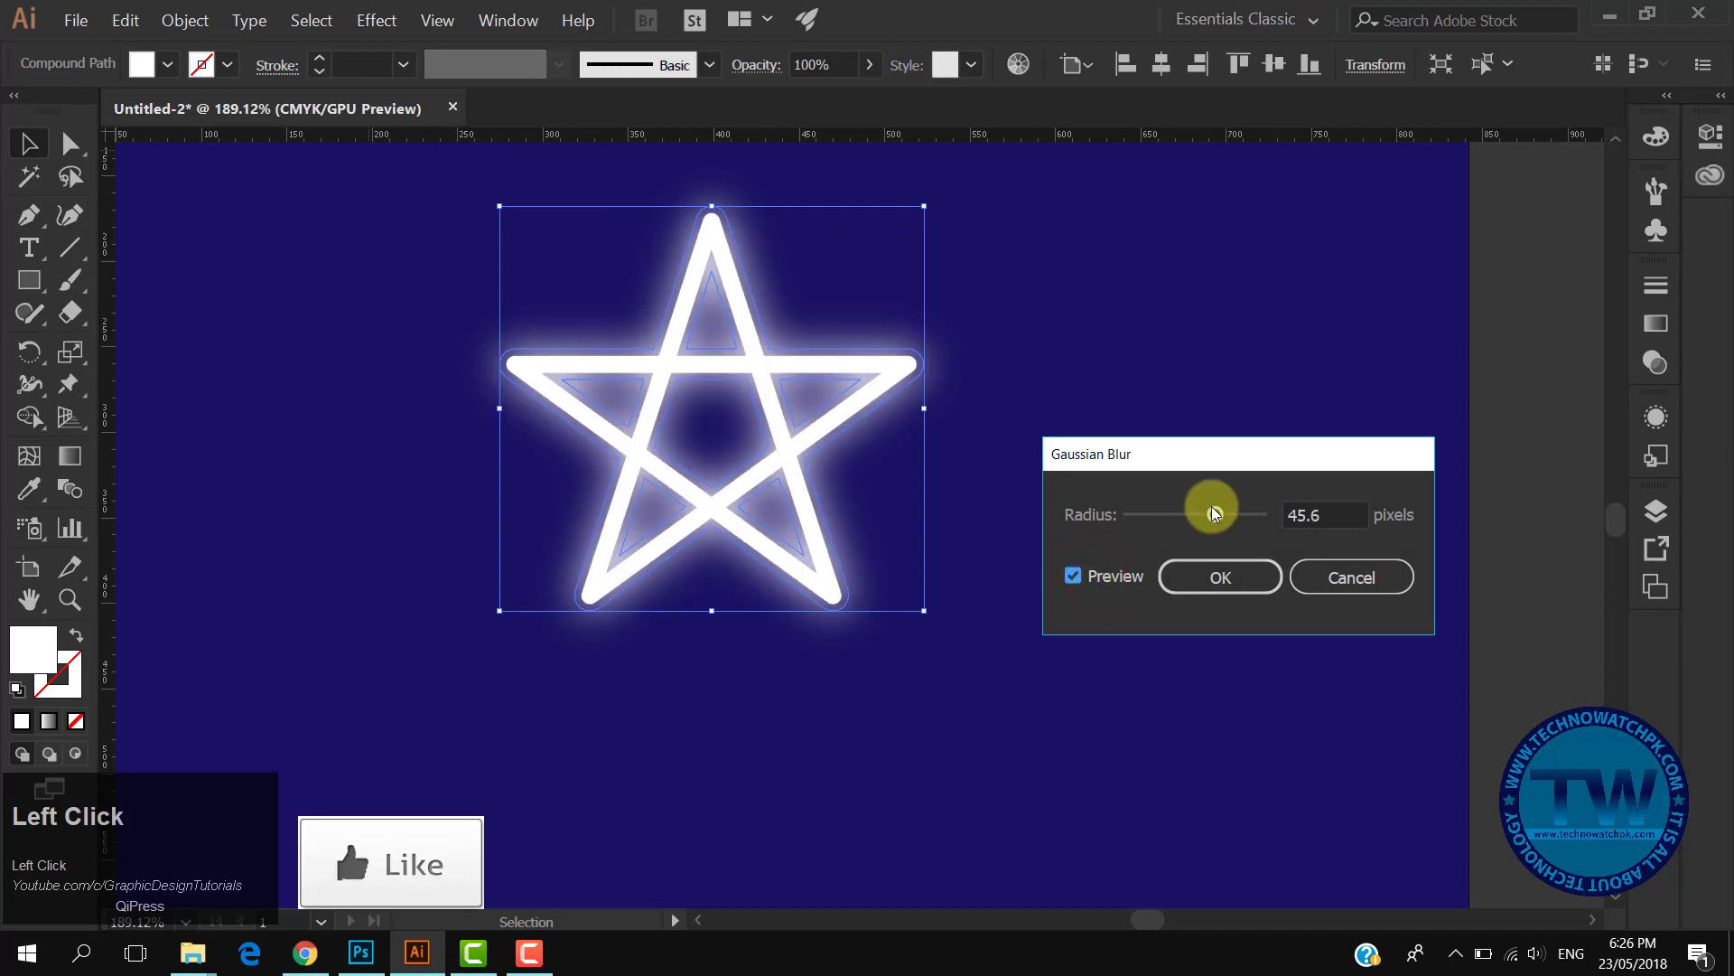
{"action": "mouse_move", "coordinate": [1213, 513]}
{"action": "left_mouse_down"}
{"action": "mouse_move", "coordinate": [1178, 511]}
{"action": "mouse_move", "coordinate": [1199, 513]}
{"action": "left_mouse_up"}
{"action": "left_click", "coordinate": [1326, 511]}
{"action": "scroll", "coordinate": [1328, 512], "scroll_direction": "down", "scroll_amount": 4}
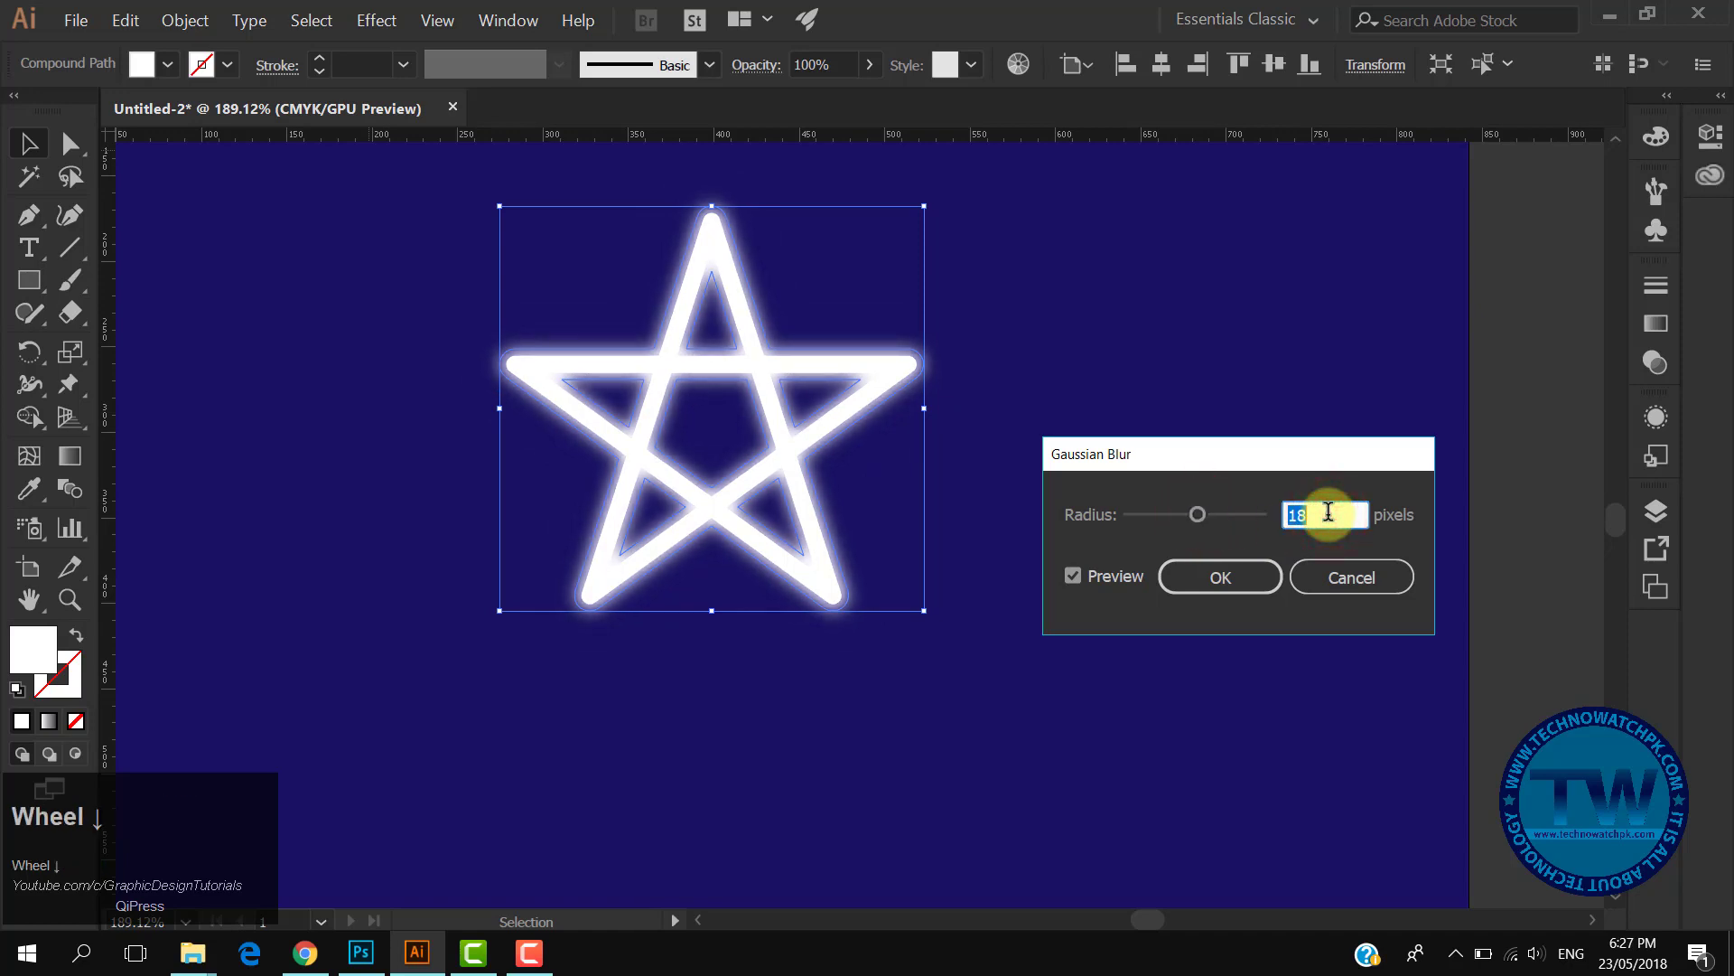
{"action": "scroll", "coordinate": [1327, 512], "scroll_direction": "down", "scroll_amount": 9}
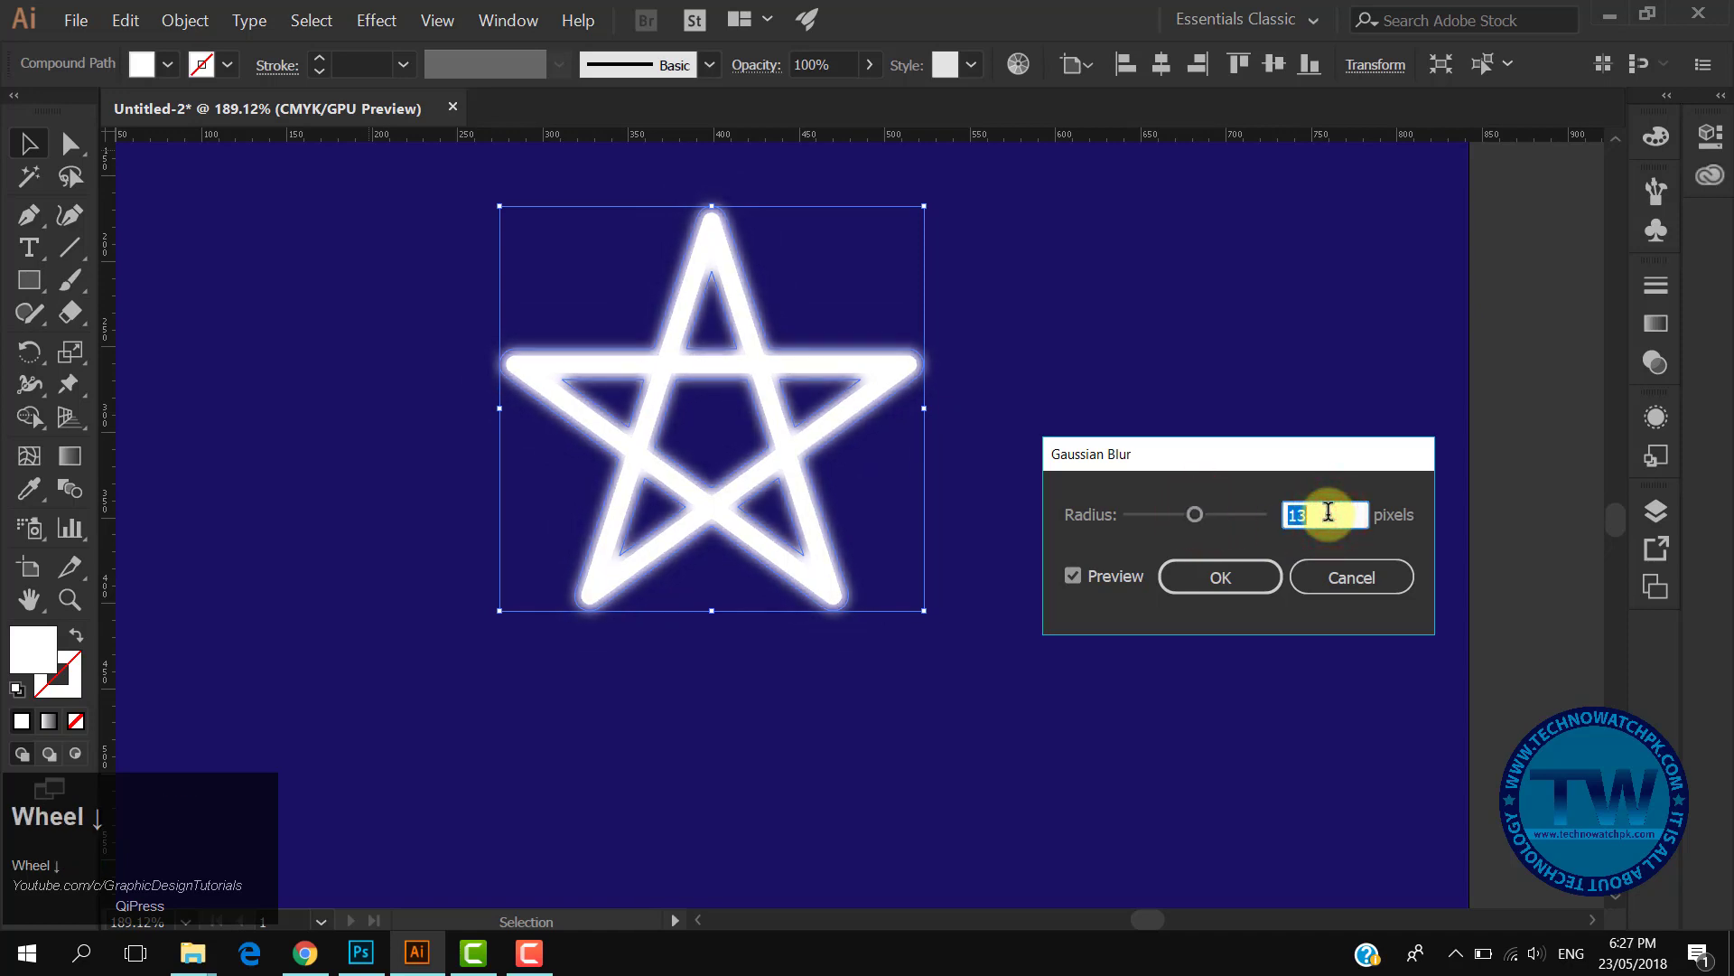
{"action": "left_click", "coordinate": [1234, 580]}
{"action": "left_click", "coordinate": [1515, 435]}
{"action": "key", "text": "ctrl+space"}
{"action": "left_click_drag", "start_coordinate": [940, 507], "coordinate": [876, 483]}
{"action": "left_click_drag", "start_coordinate": [988, 430], "coordinate": [634, 500]}
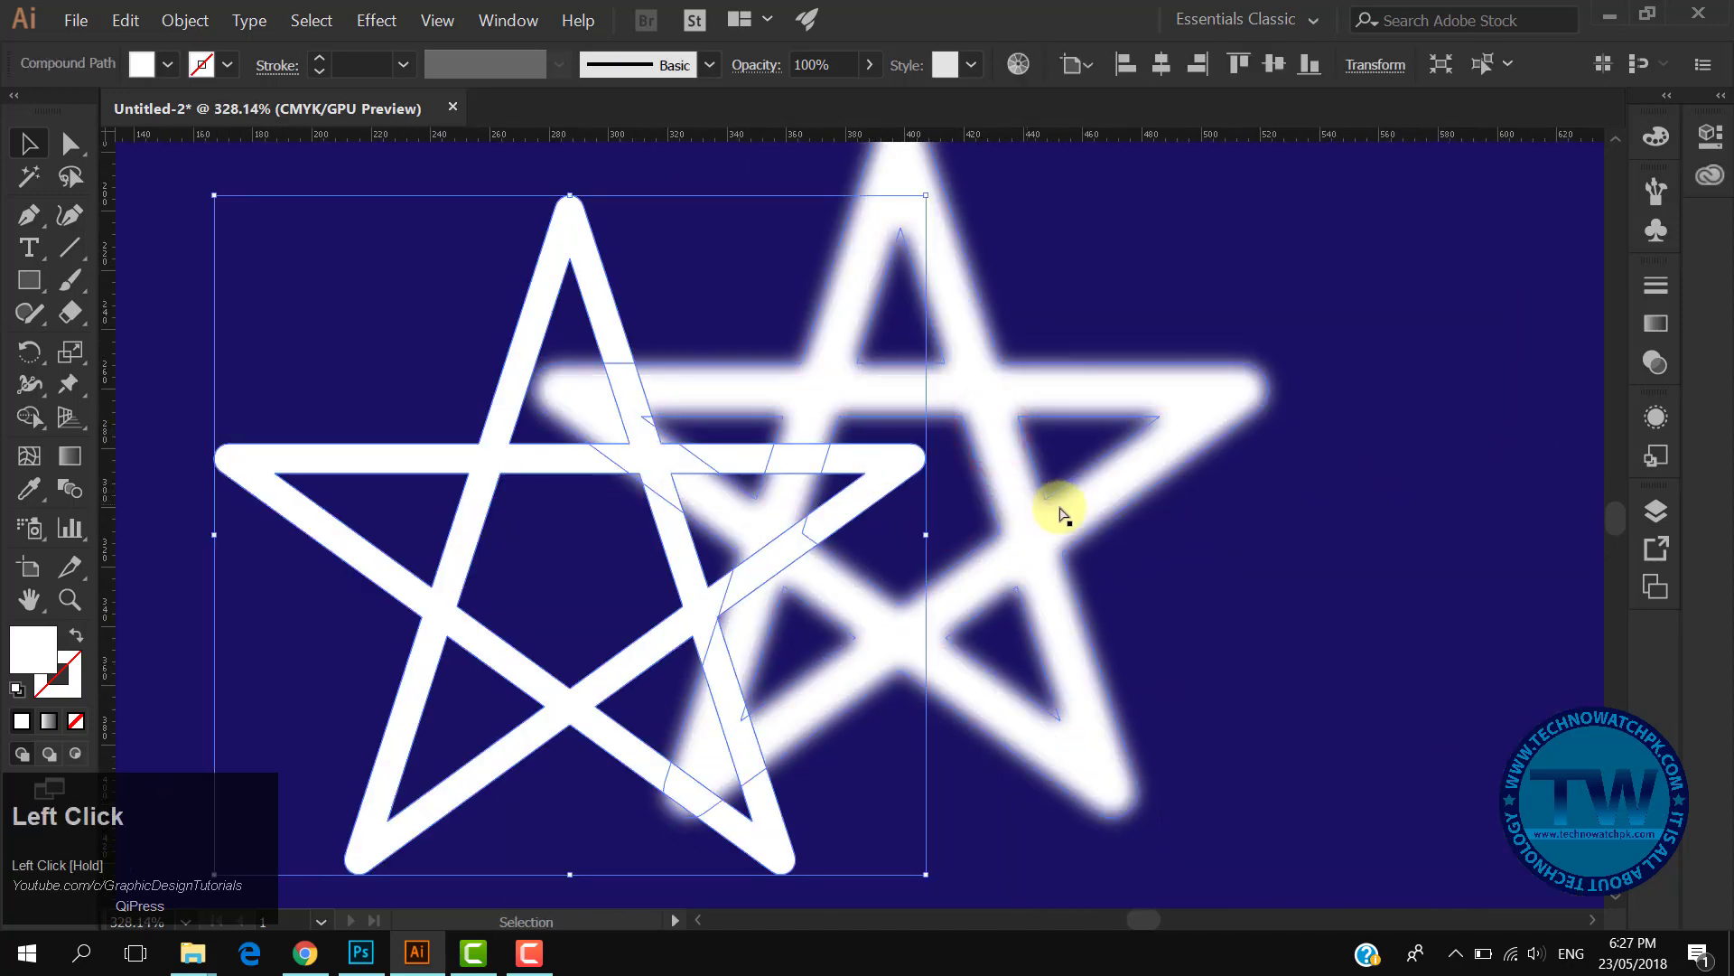
{"action": "left_click", "coordinate": [1135, 492]}
{"action": "left_click_drag", "start_coordinate": [1078, 479], "coordinate": [1349, 615]}
{"action": "key", "text": "ctrl+z"}
{"action": "key", "text": "ctrl+z"}
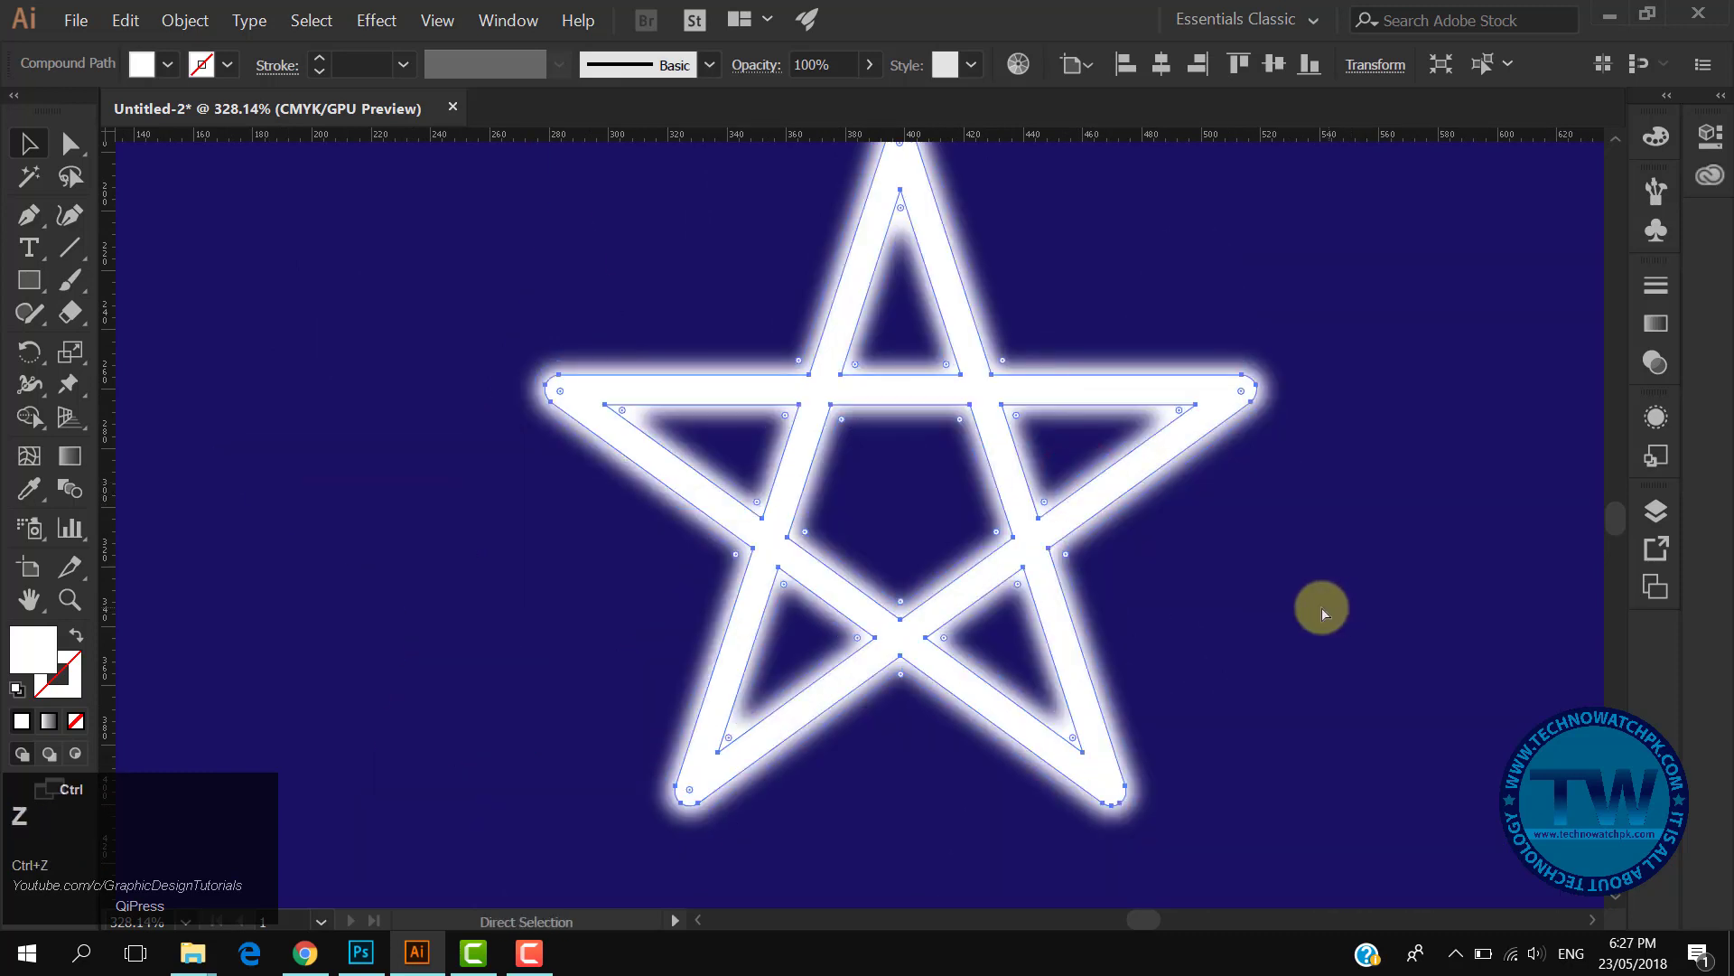
- Hide the sharp, unblurred star lying on top of the blurred copy
{"action": "left_click", "coordinate": [1359, 561]}
{"action": "left_click_drag", "start_coordinate": [1192, 515], "coordinate": [1087, 473]}
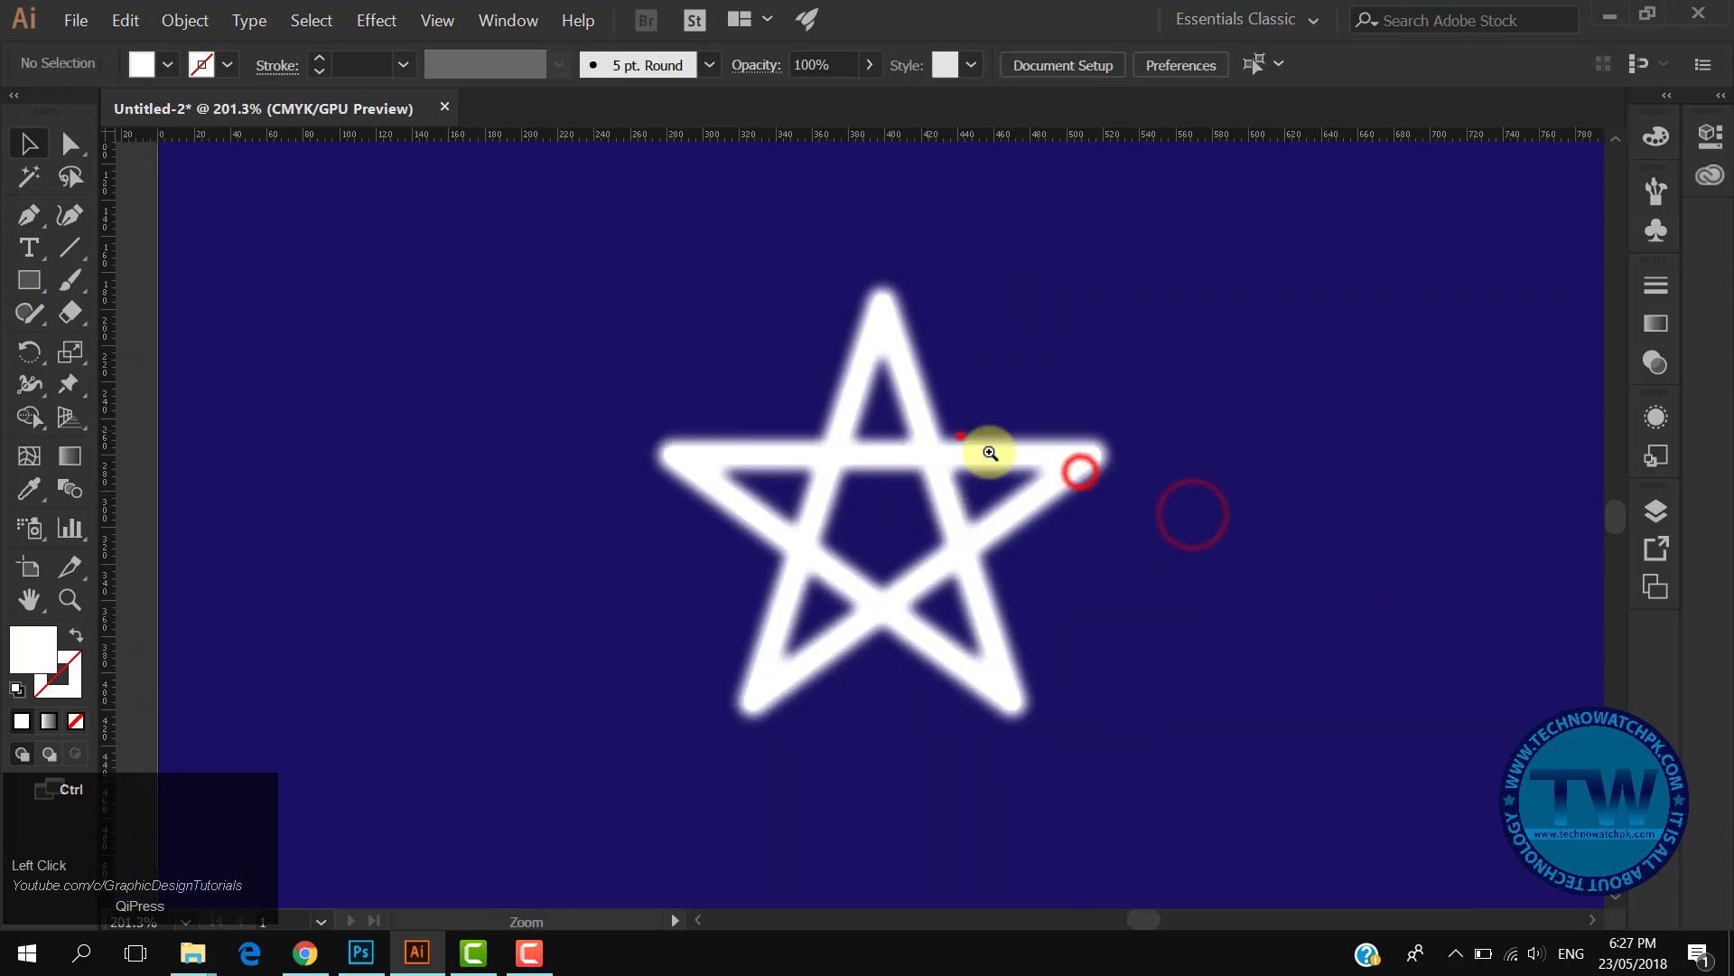
{"action": "left_click_drag", "start_coordinate": [956, 430], "coordinate": [1038, 507]}
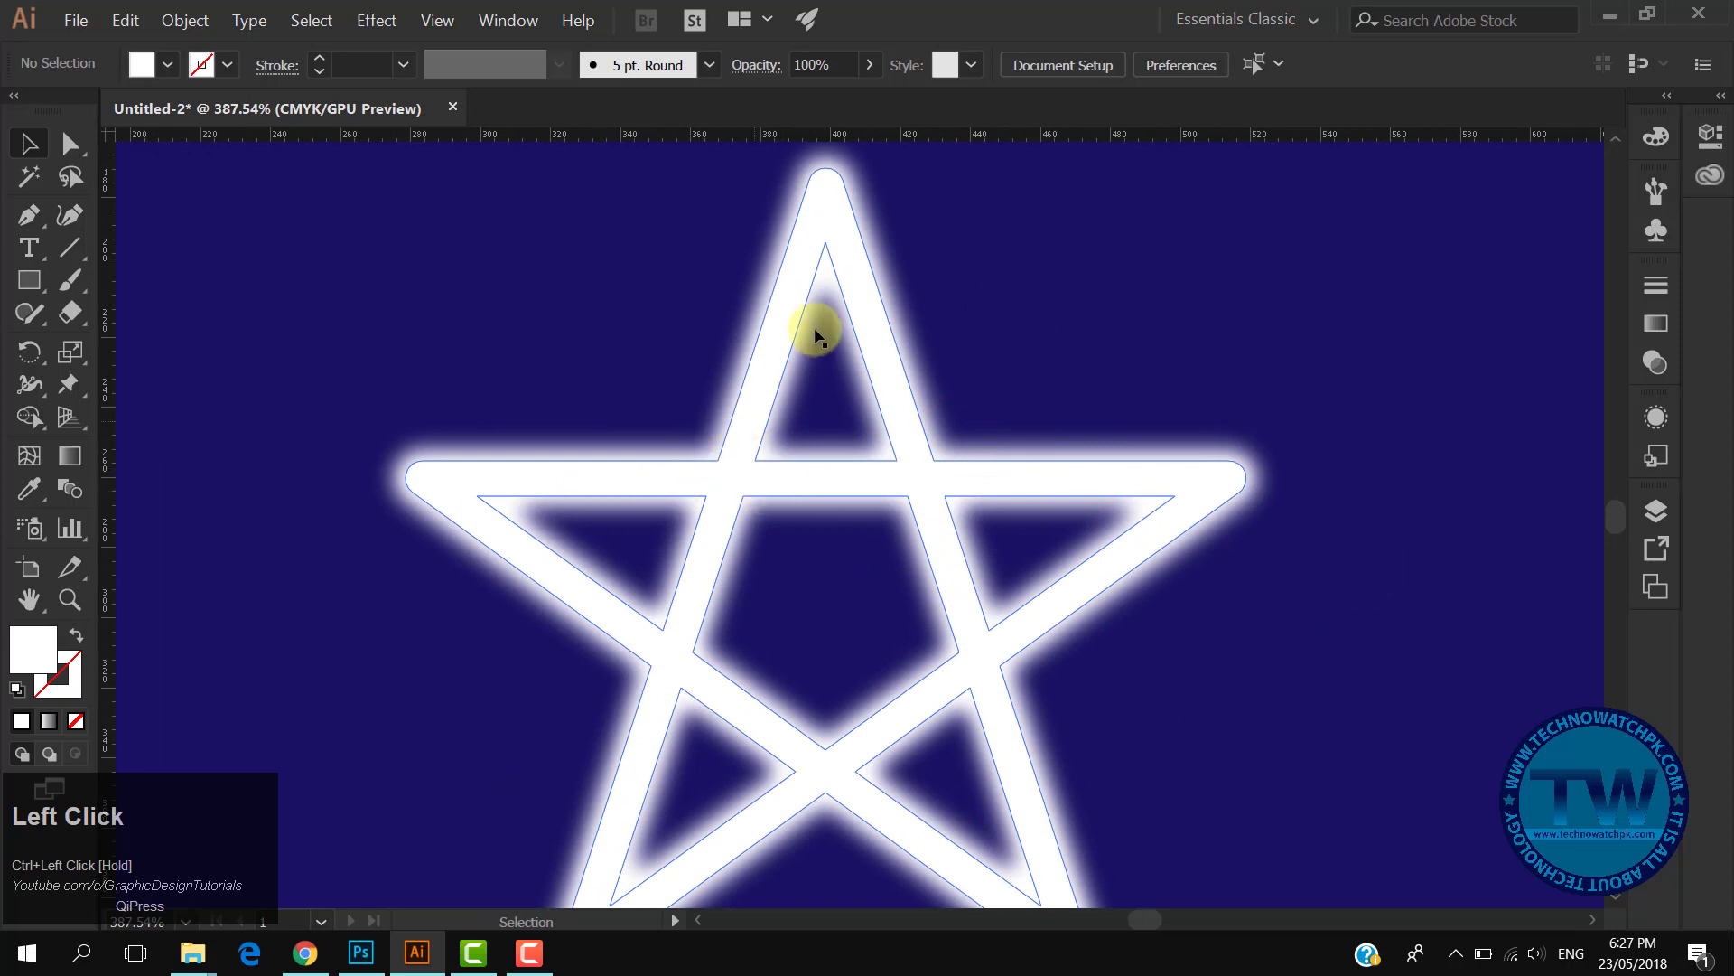
{"action": "left_click_drag", "start_coordinate": [1014, 585], "coordinate": [1016, 488]}
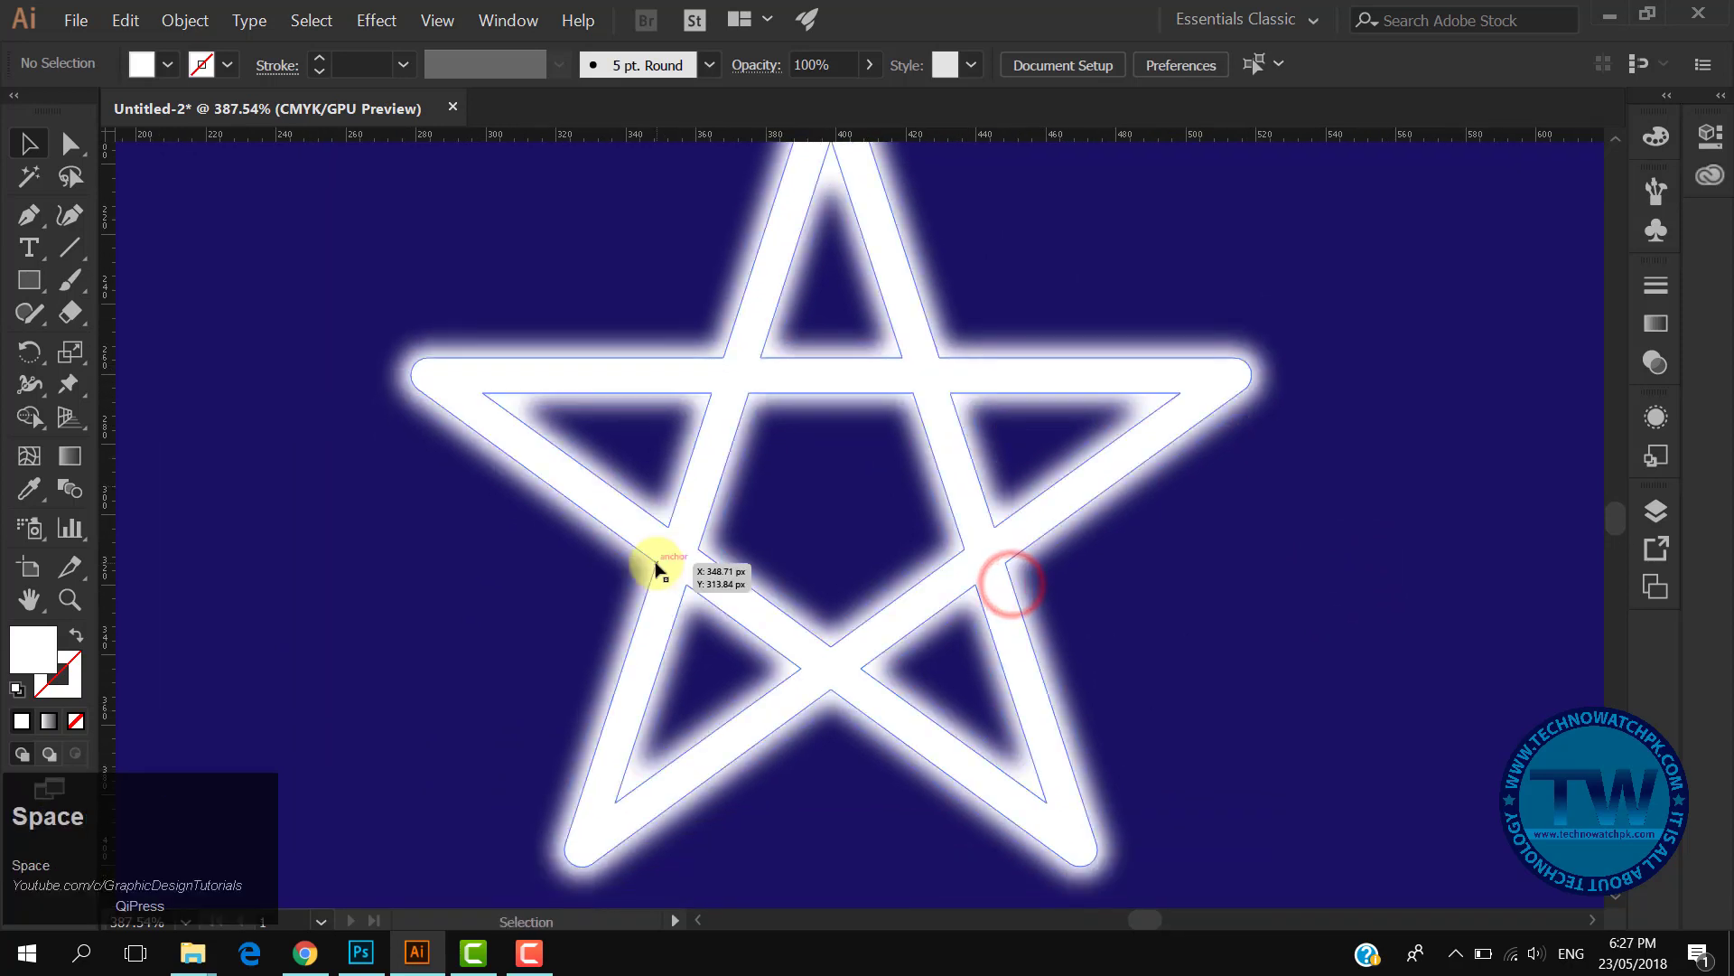
{"action": "left_click_drag", "start_coordinate": [1071, 541], "coordinate": [1019, 527]}
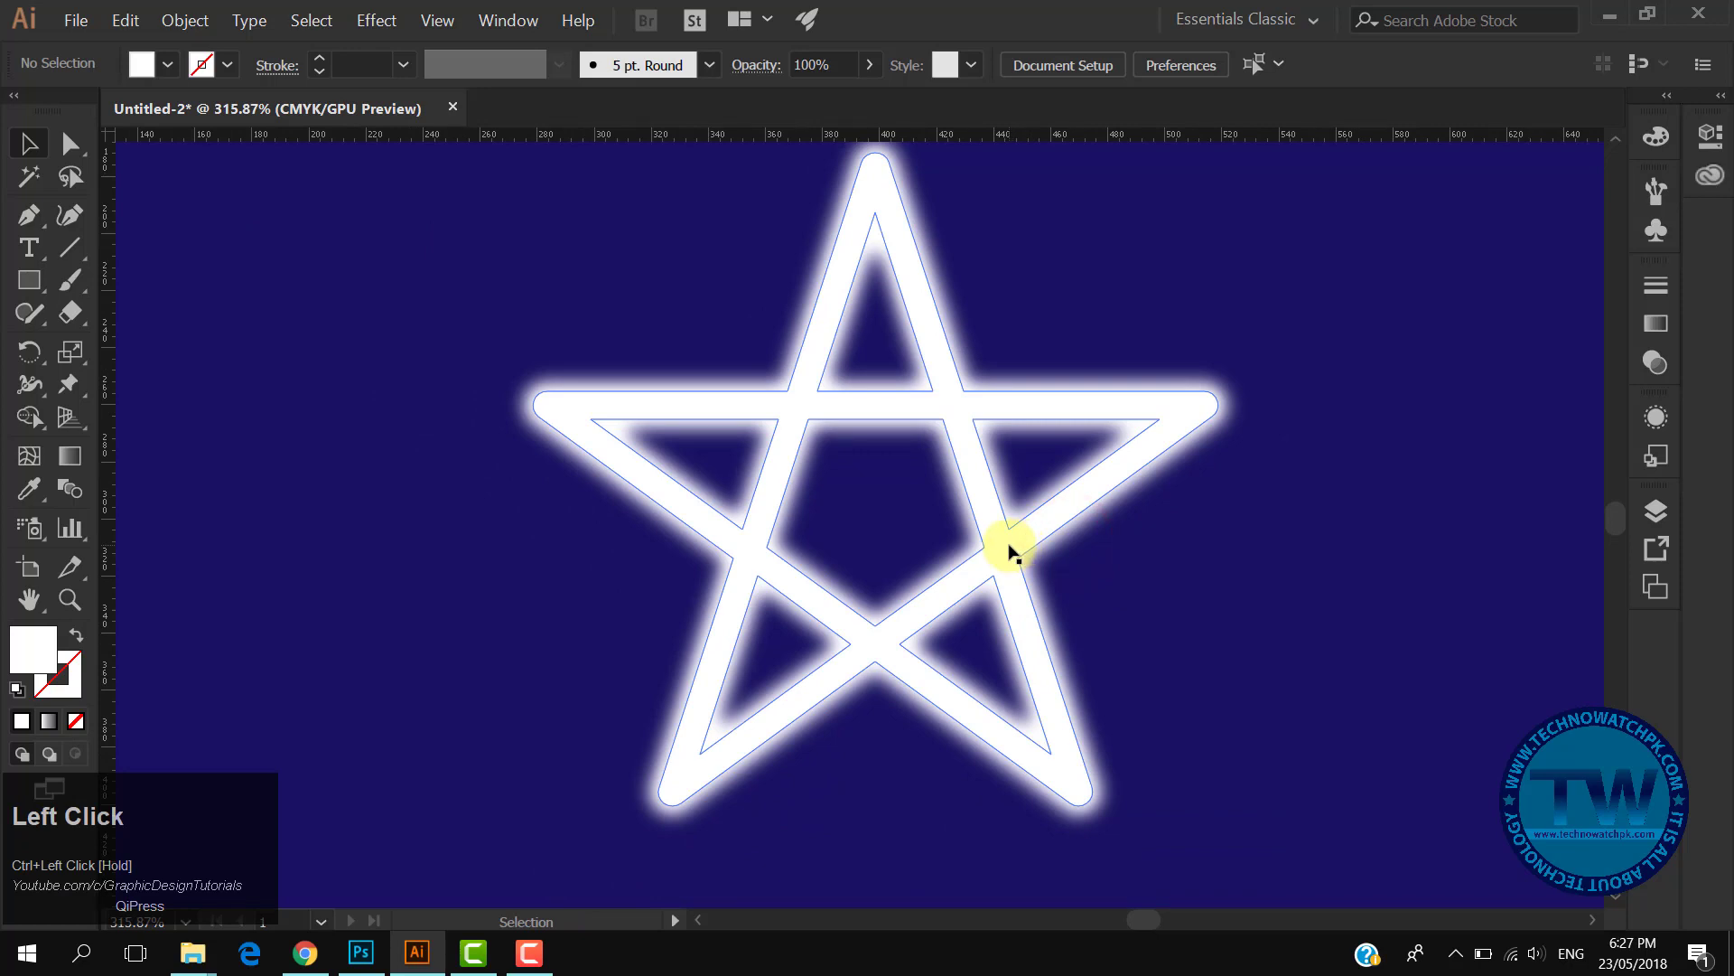
{"action": "left_click", "coordinate": [1010, 549]}
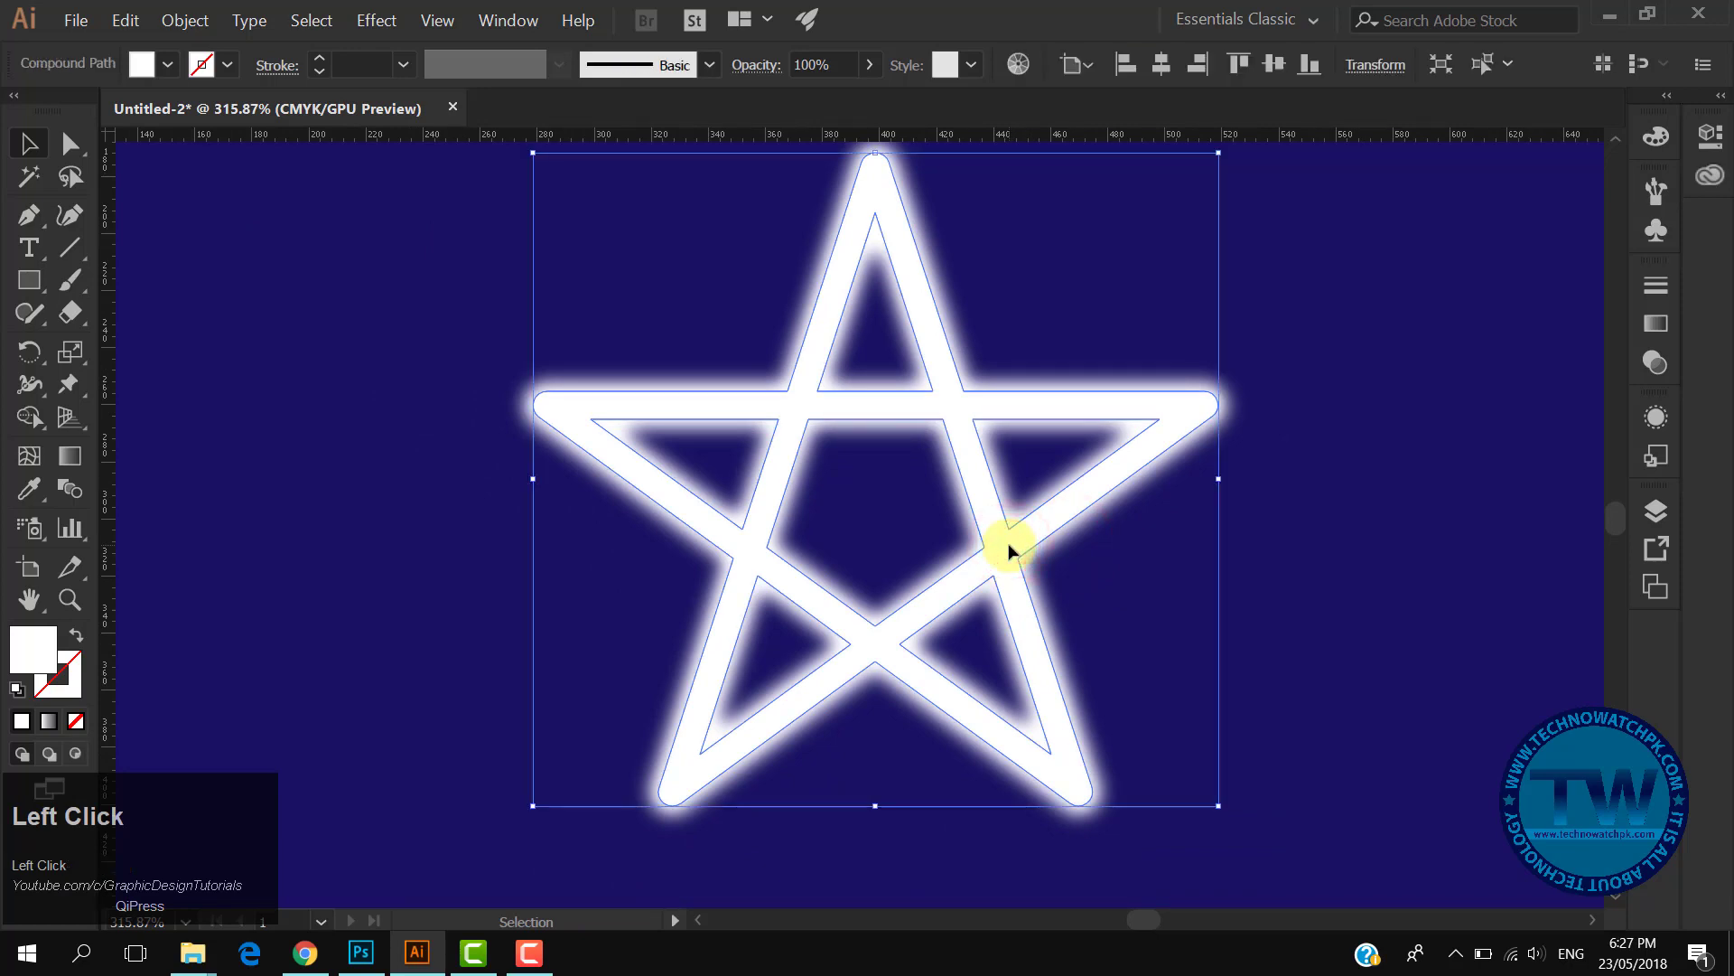
{"action": "left_click", "coordinate": [183, 20]}
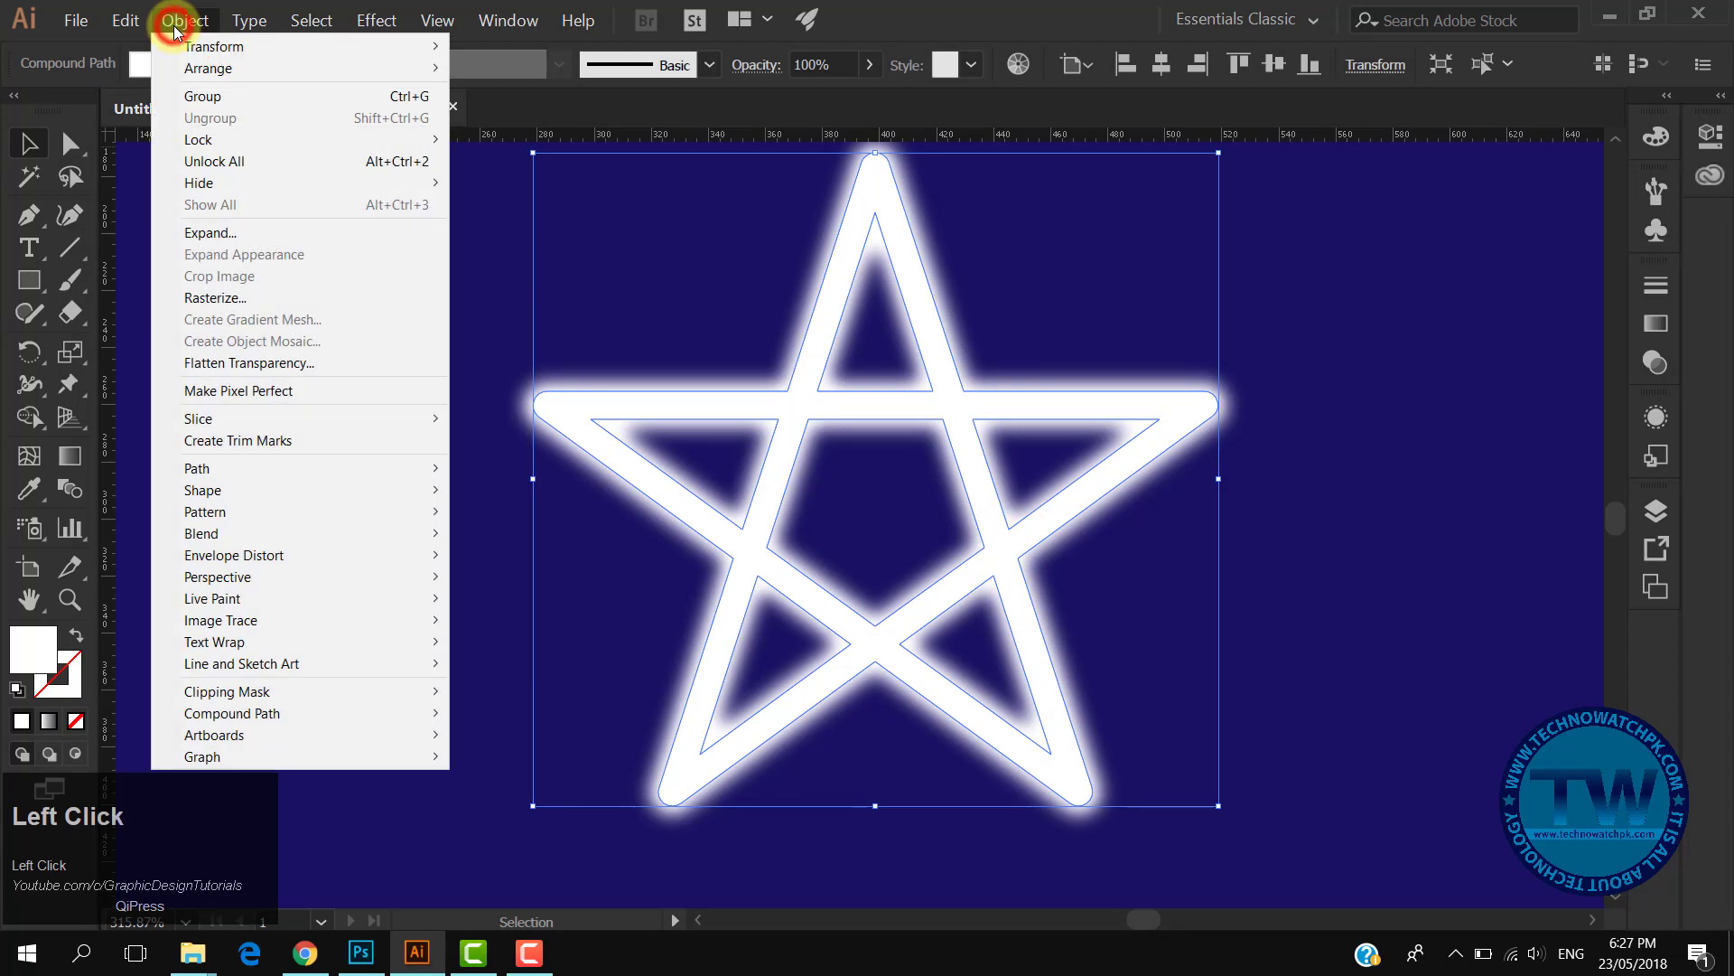
{"action": "left_click", "coordinate": [226, 183]}
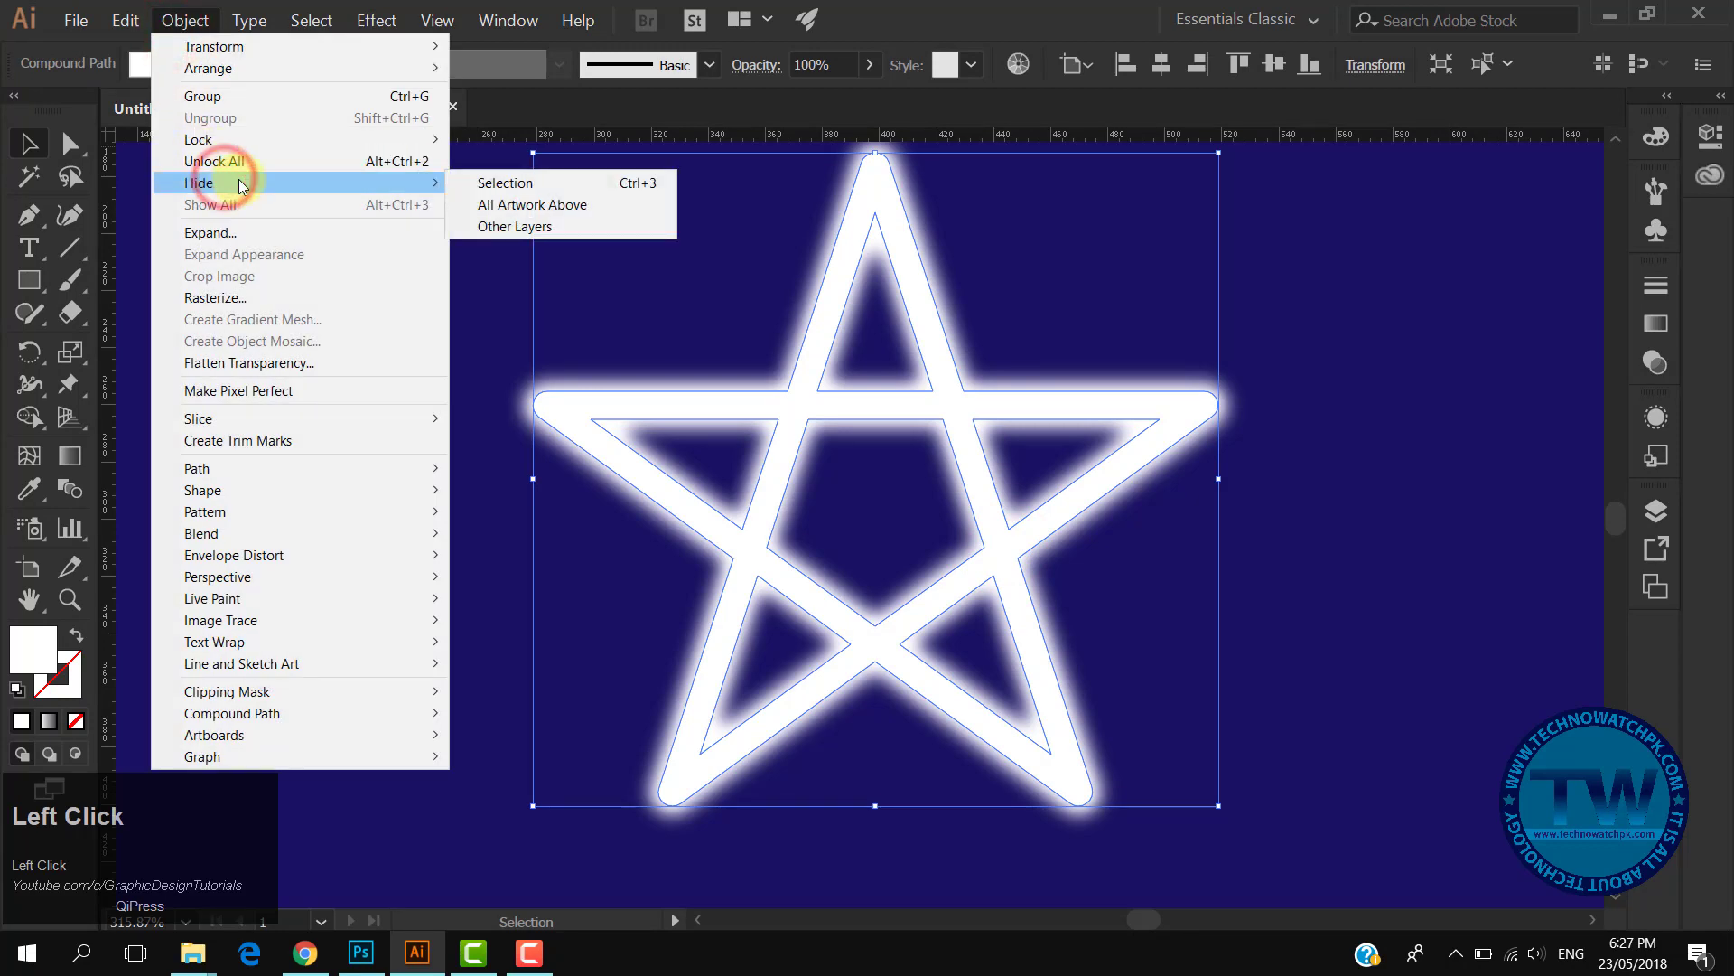
{"action": "left_click", "coordinate": [511, 183]}
{"action": "left_click_drag", "start_coordinate": [1003, 450], "coordinate": [955, 426]}
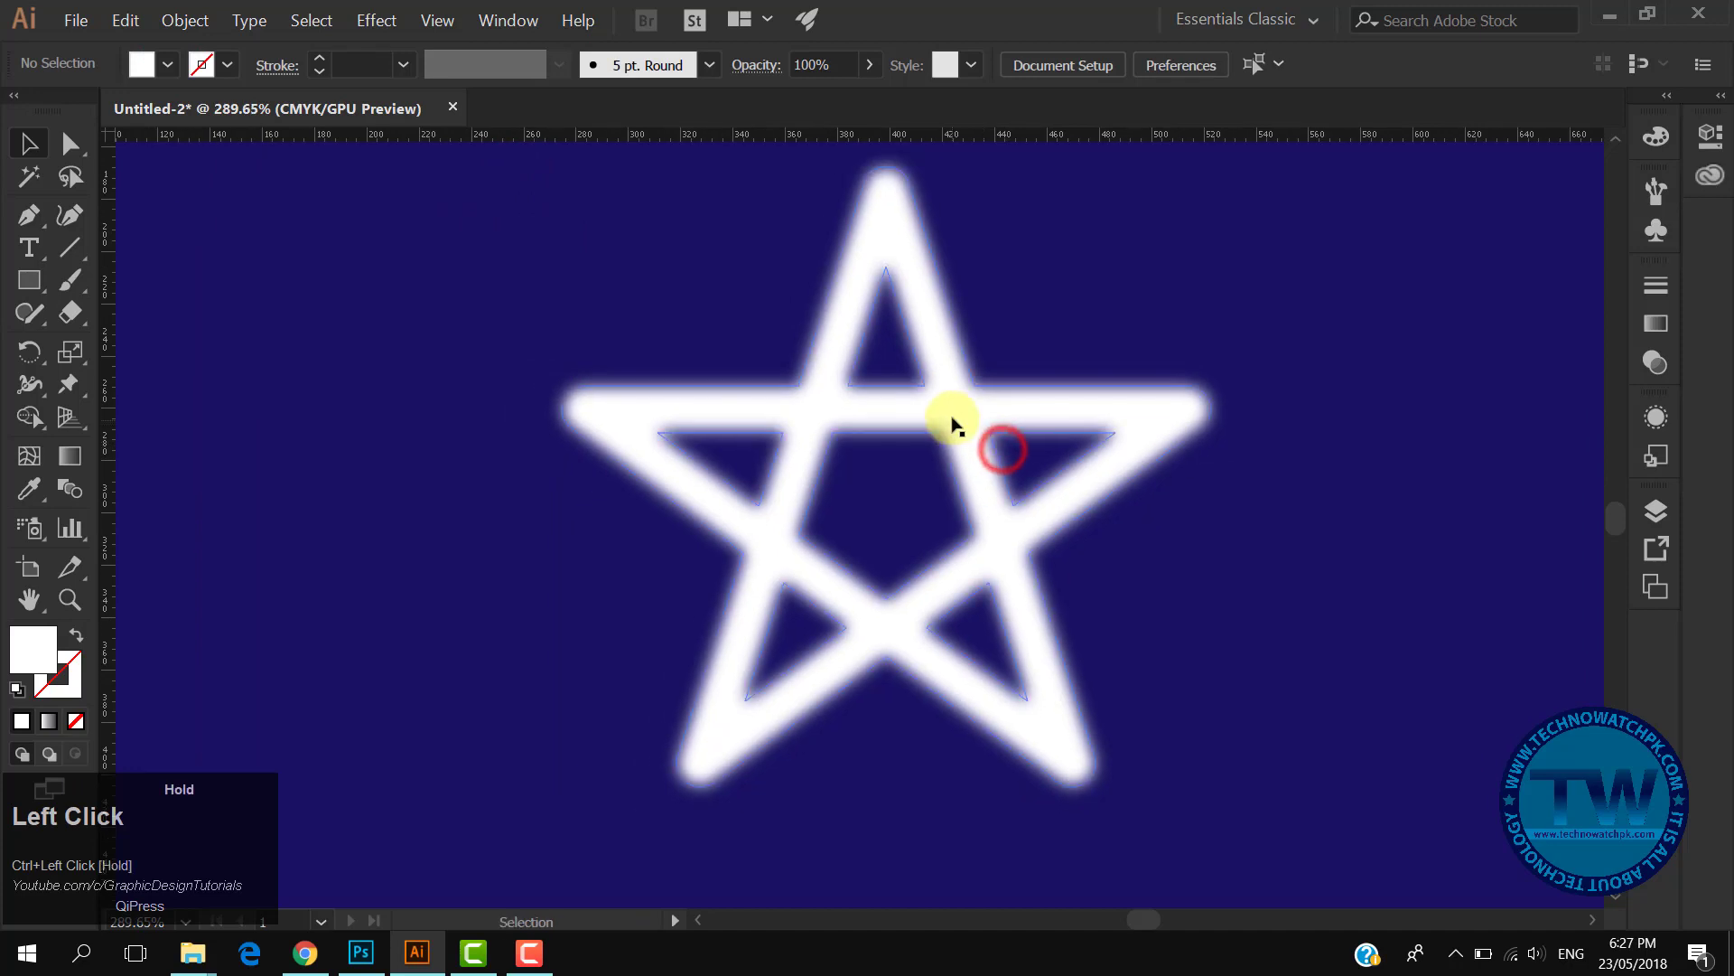
{"action": "left_click", "coordinate": [962, 420]}
{"action": "key", "text": "ctrl+z"}
{"action": "key", "text": "ctrl+z"}
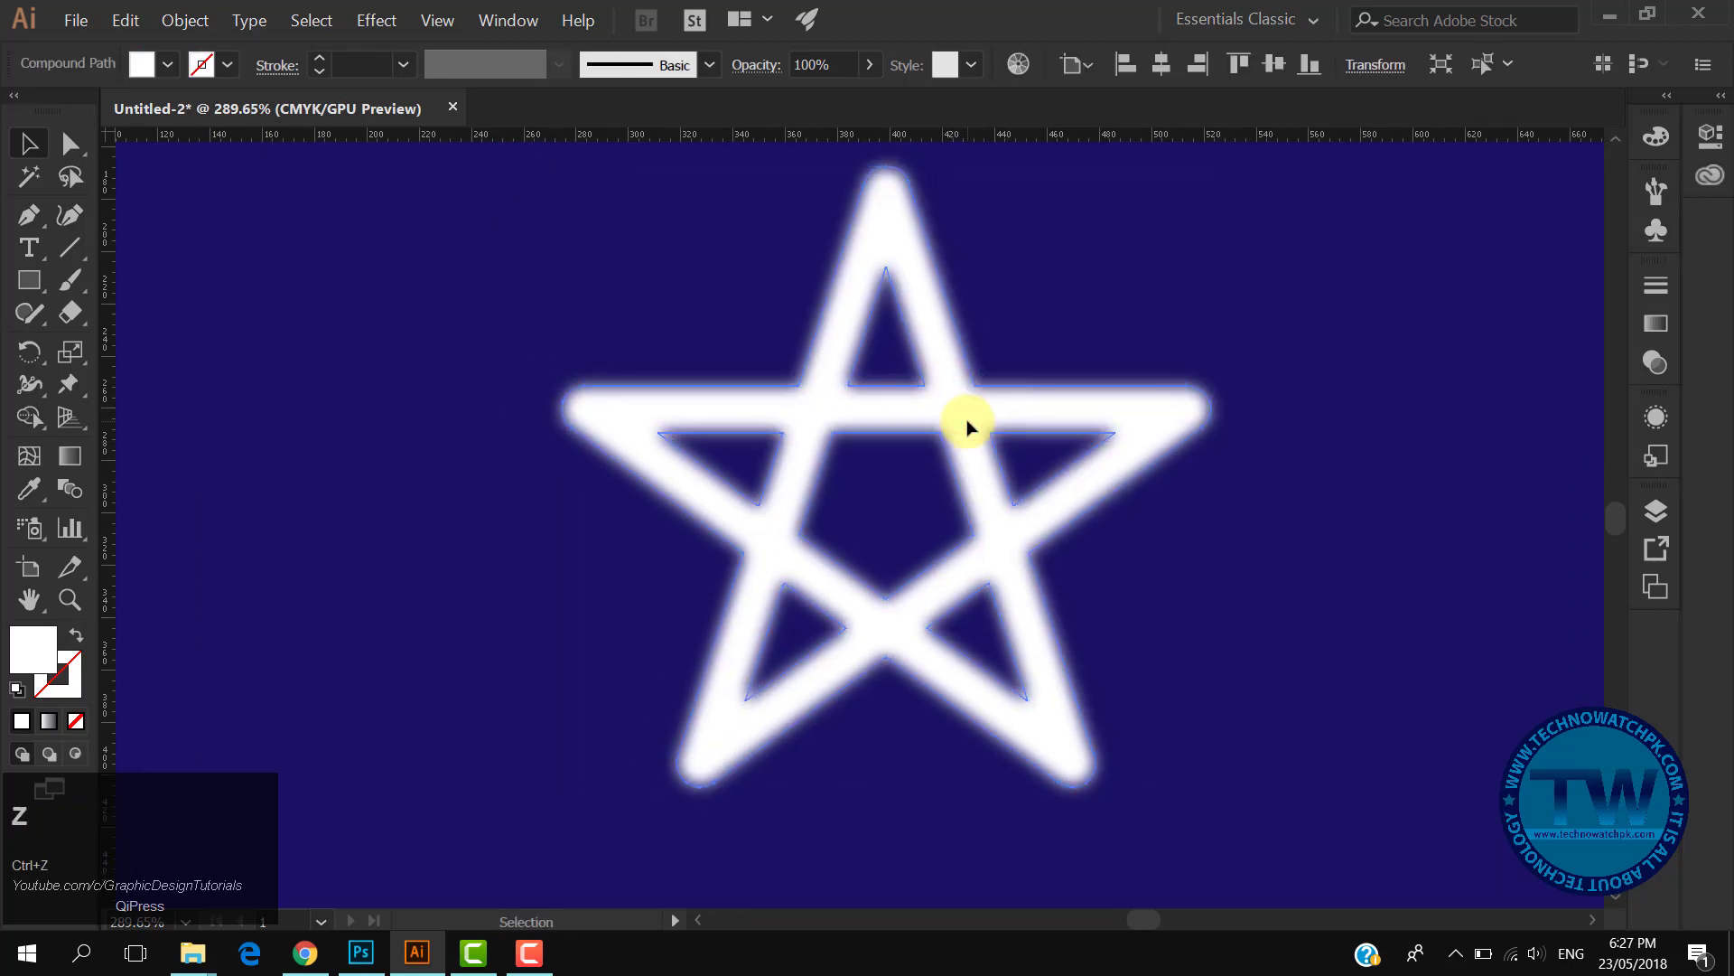
- Pick the Pen tool and set a red stroke with no fill
{"action": "left_click", "coordinate": [1342, 425]}
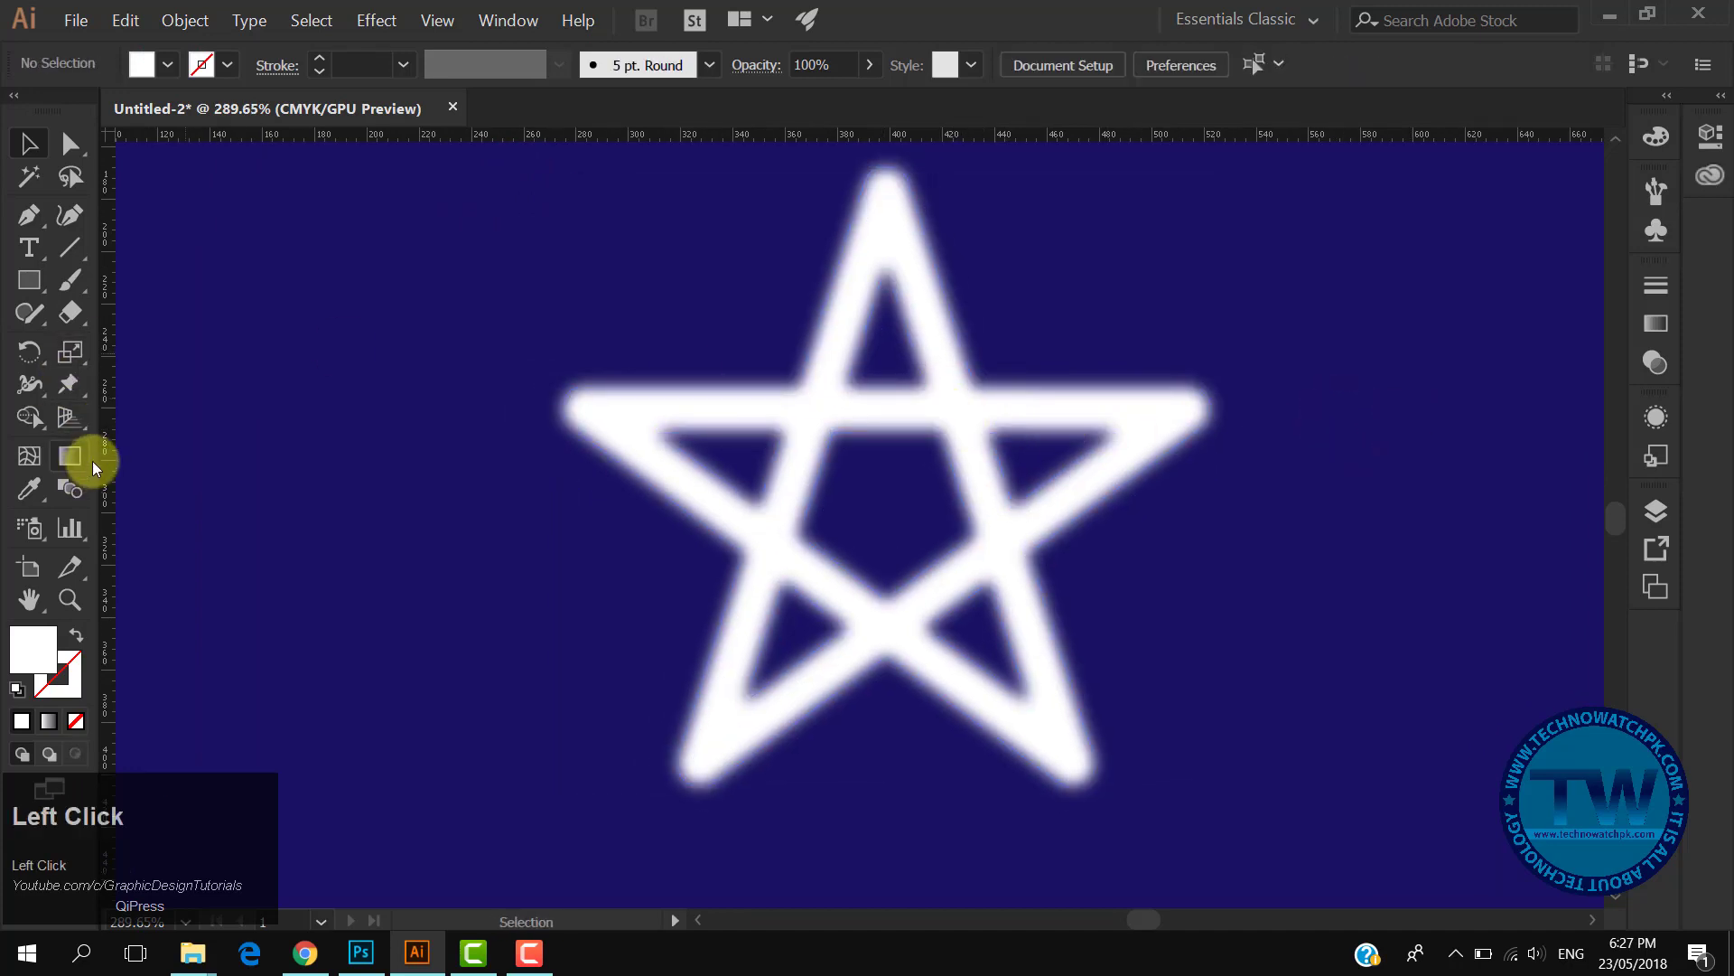
{"action": "left_click", "coordinate": [32, 225]}
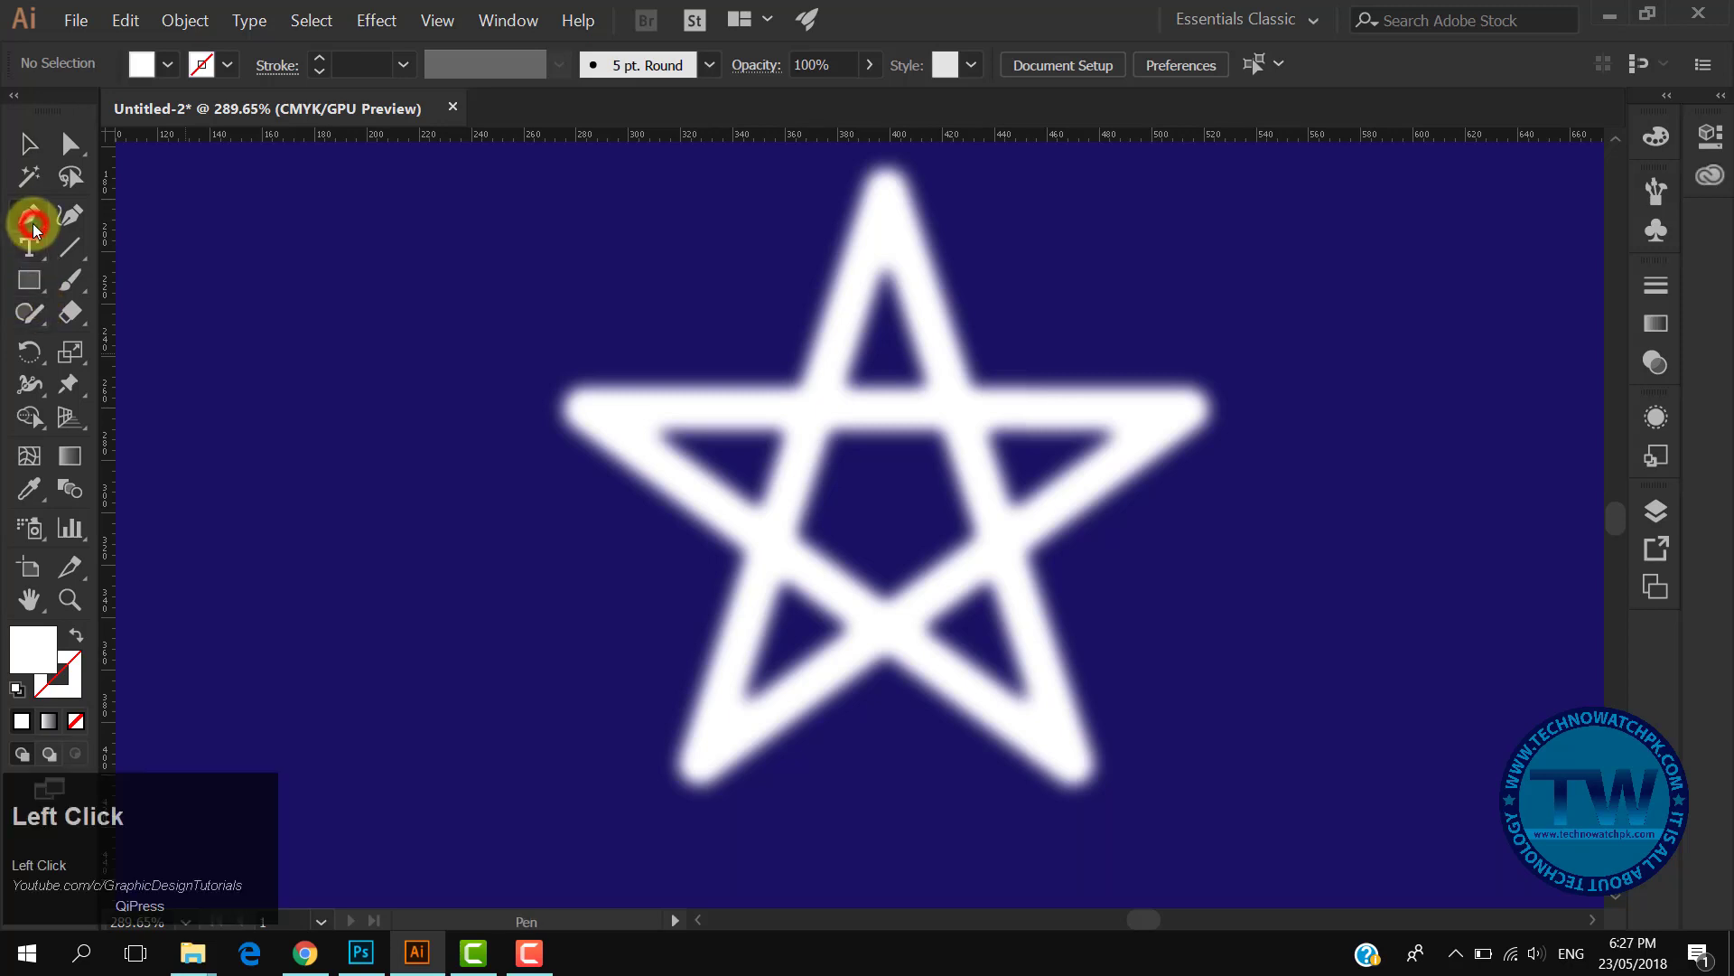
{"action": "left_click", "coordinate": [74, 636]}
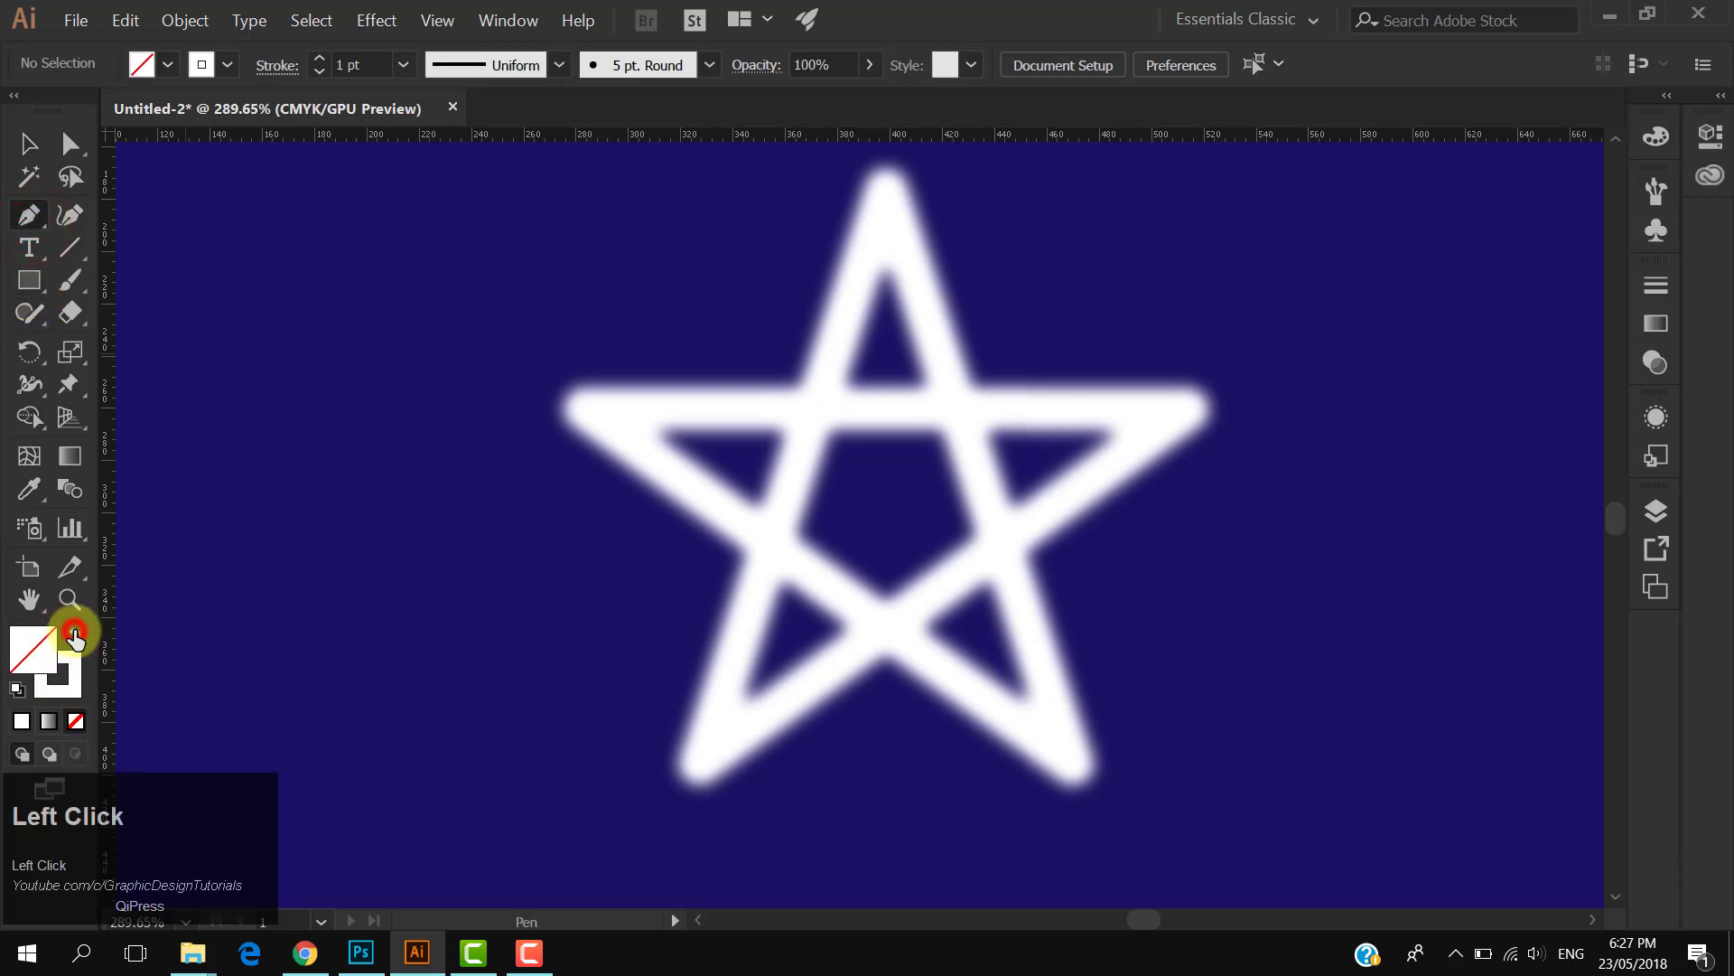
{"action": "double_click", "coordinate": [72, 684]}
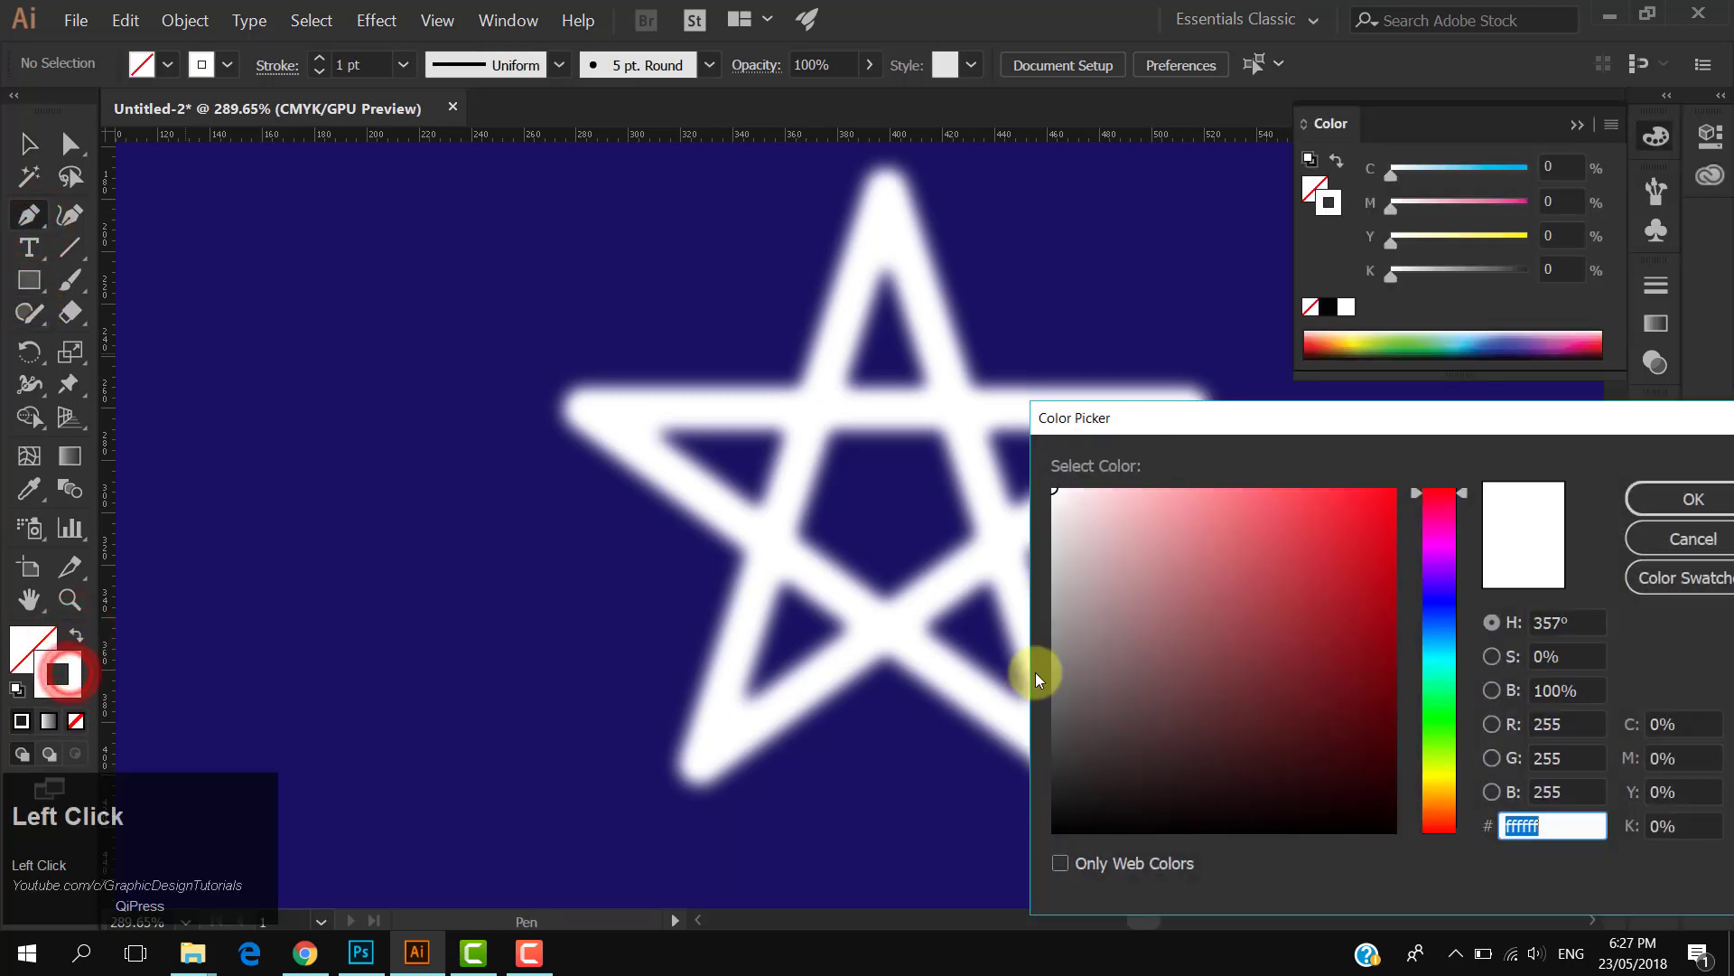
{"action": "left_click_drag", "start_coordinate": [1356, 605], "coordinate": [1394, 502]}
{"action": "left_click", "coordinate": [1639, 505]}
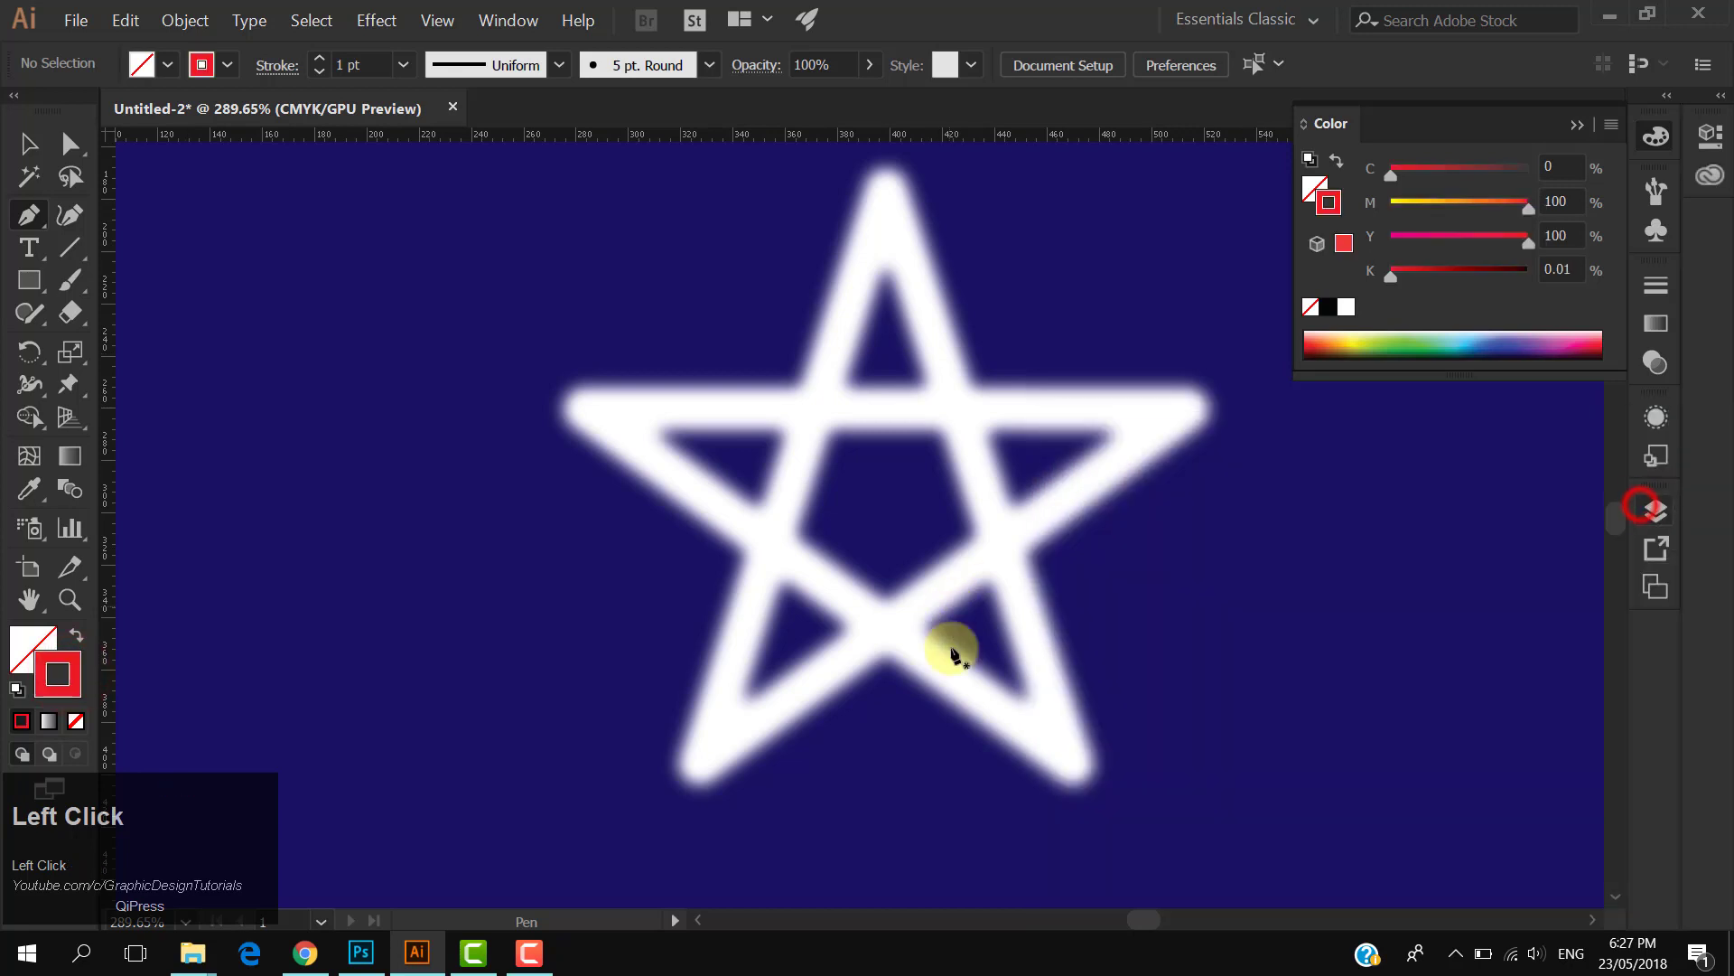
- Trace the outer outline of the star as a closed path with the Pen tool
{"action": "left_click", "coordinate": [1066, 751]}
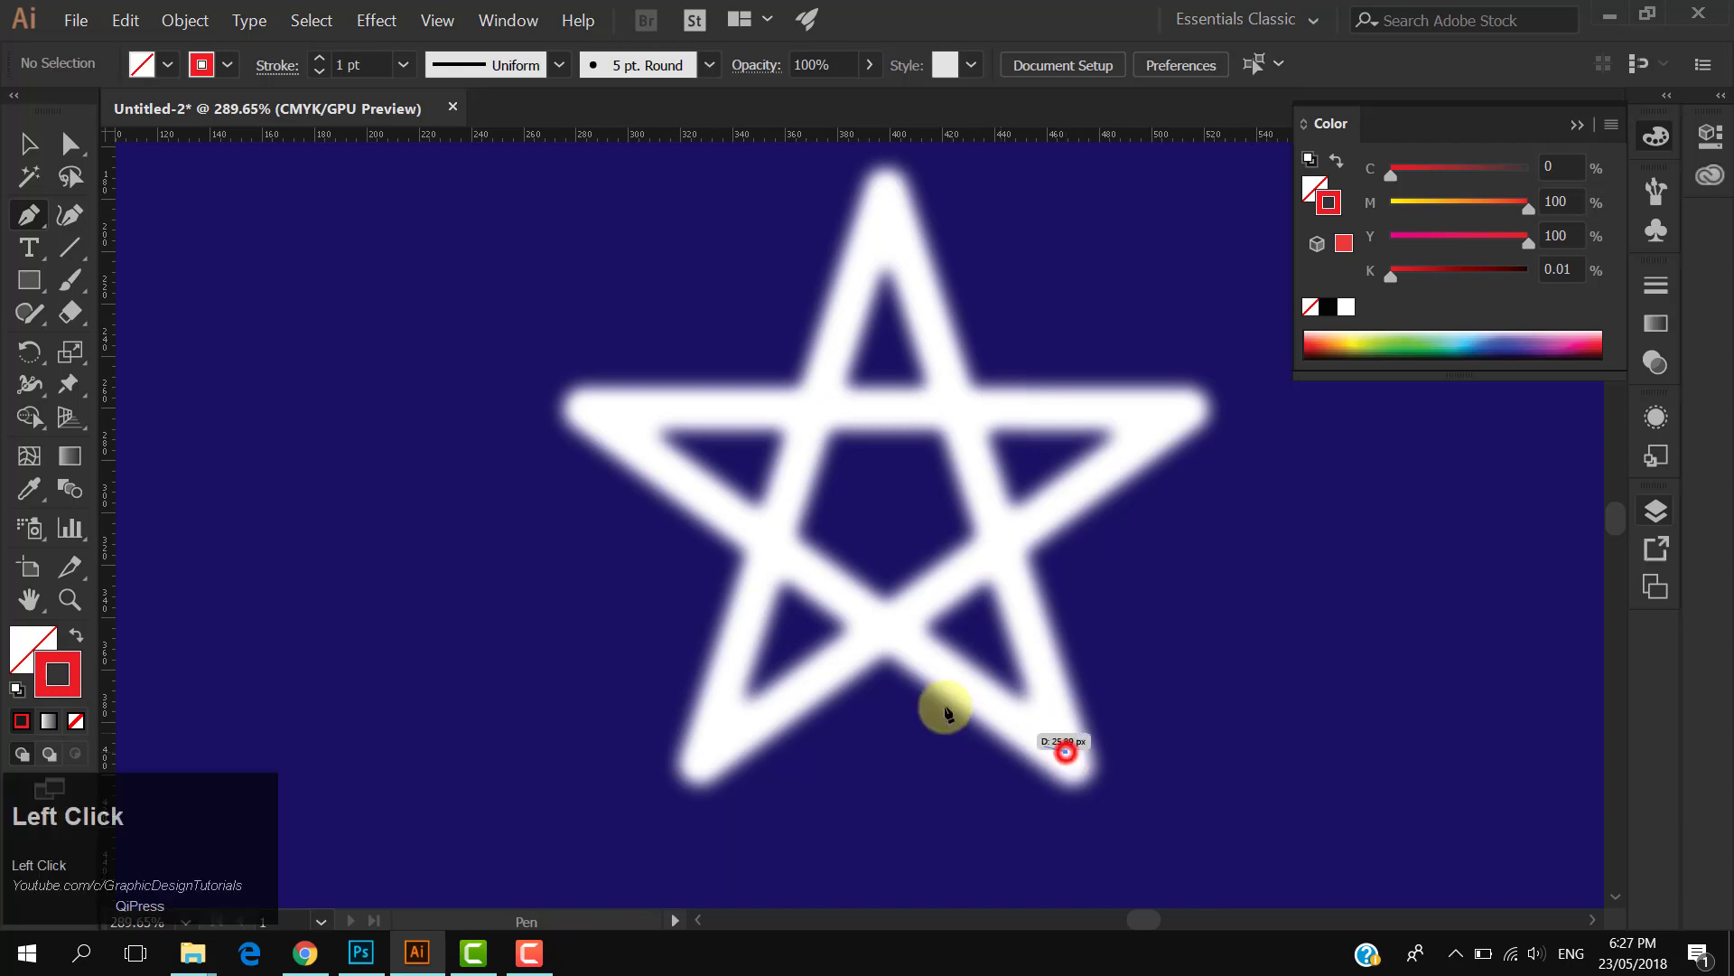
{"action": "left_click", "coordinate": [885, 627]}
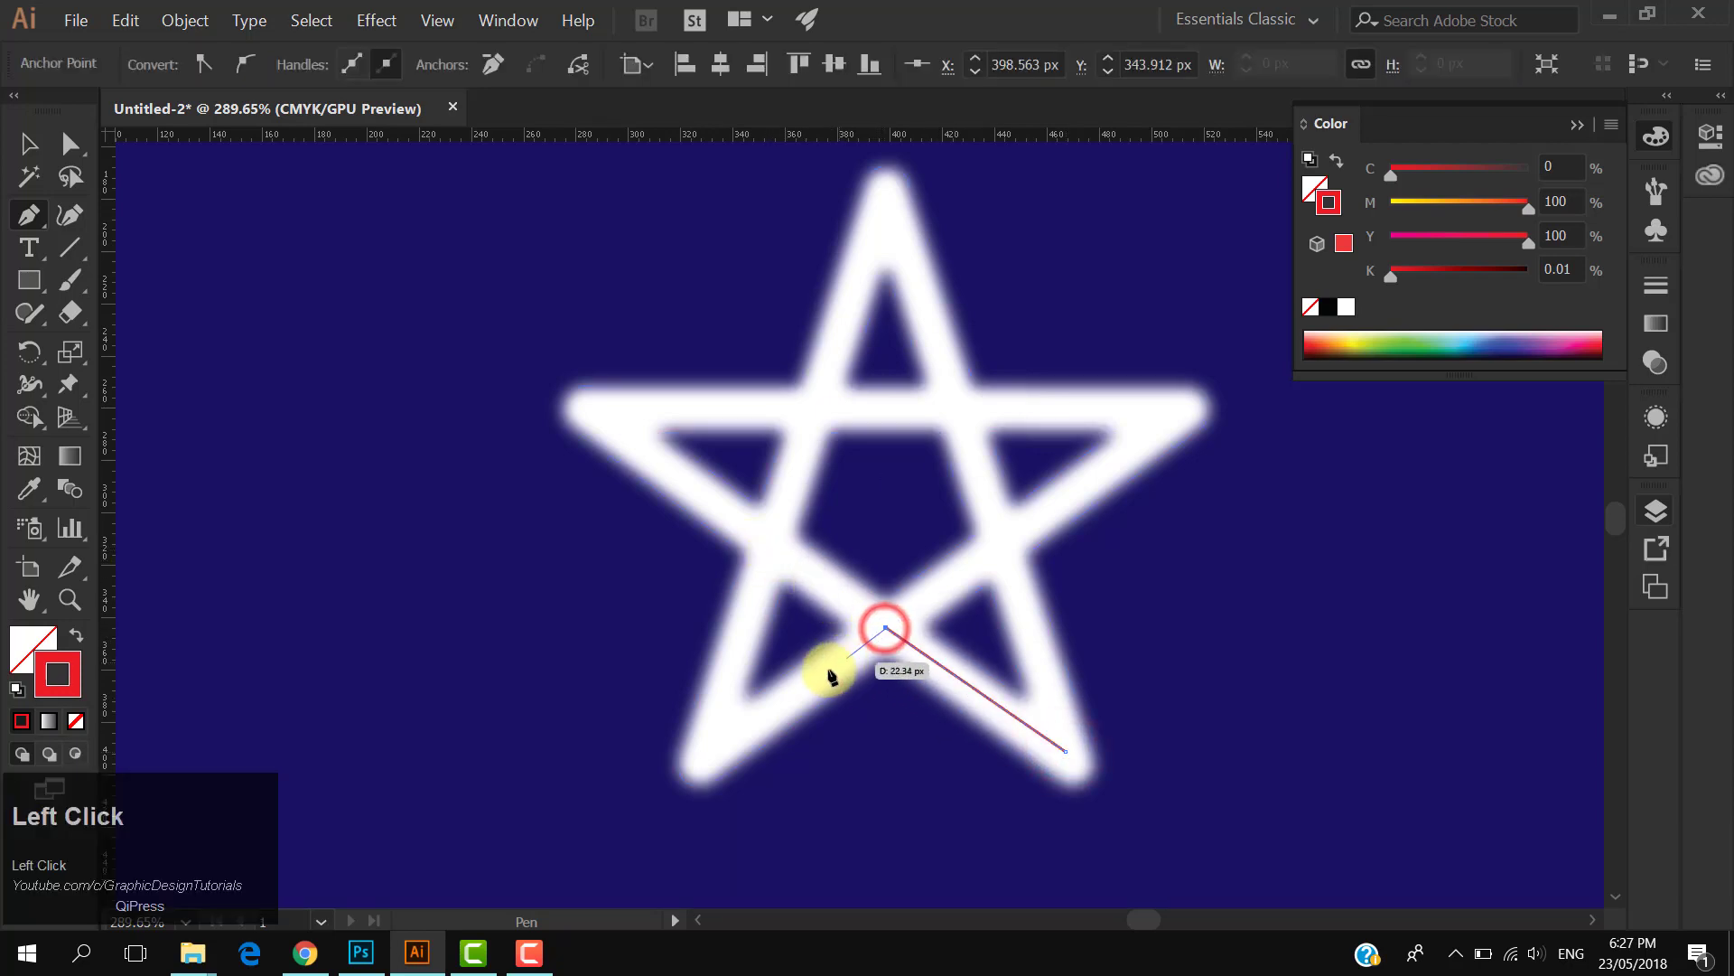
{"action": "left_click", "coordinate": [713, 752]}
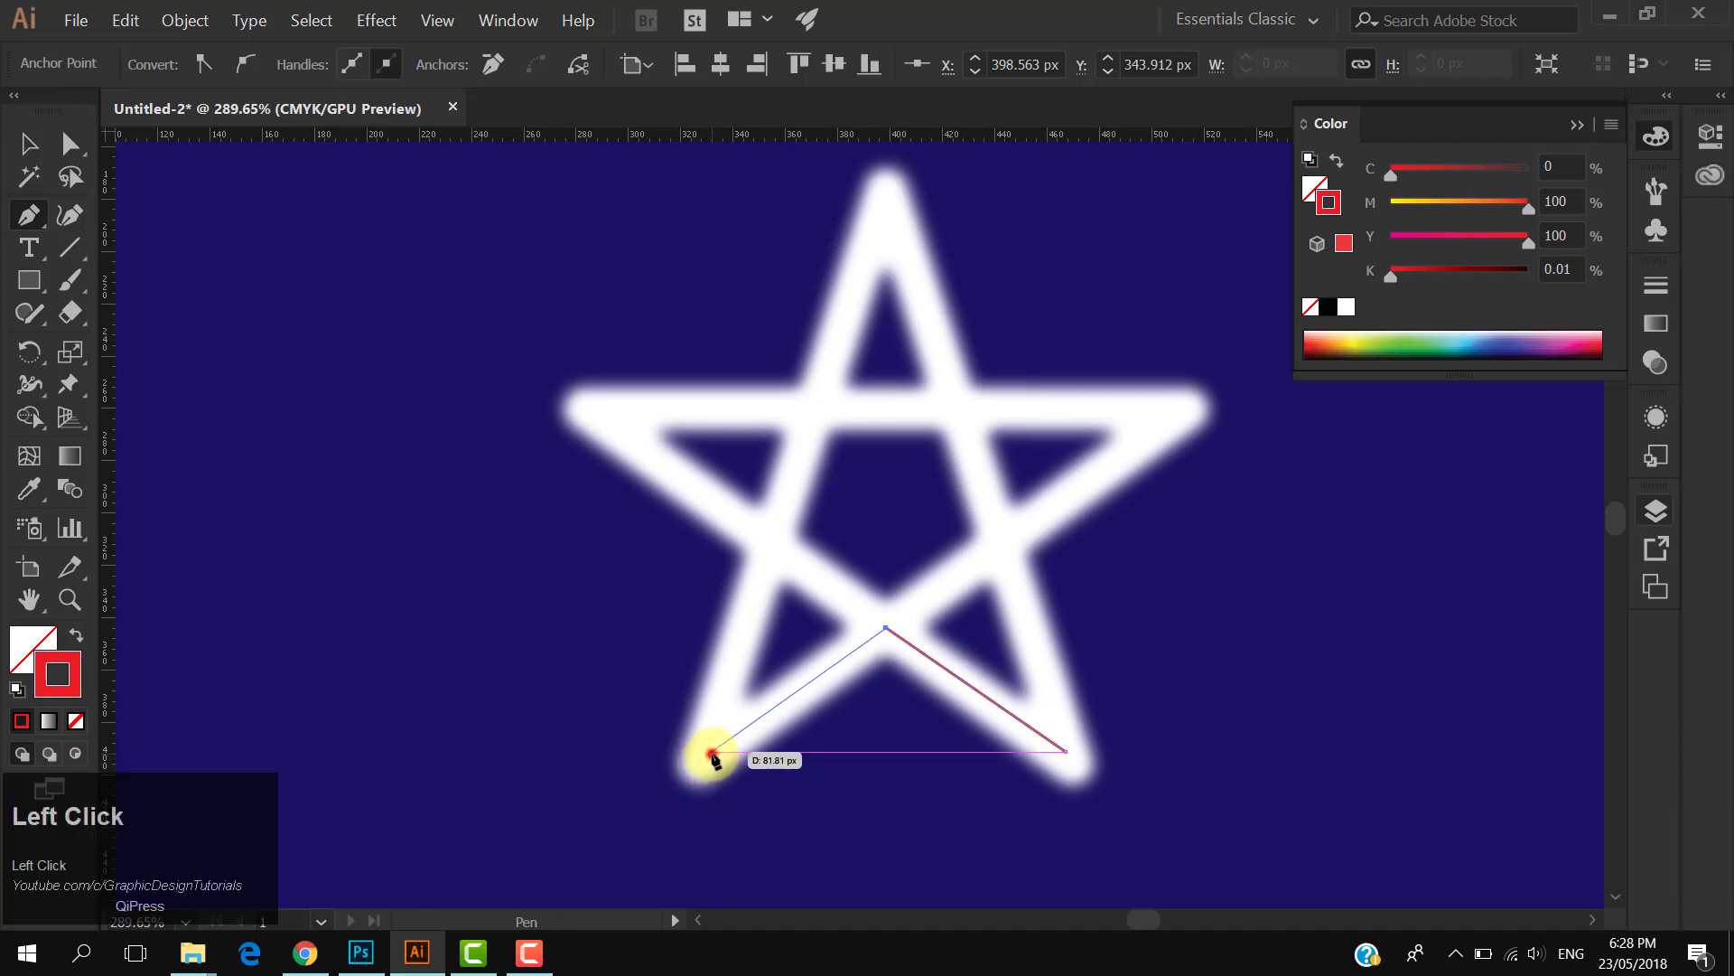
{"action": "left_click", "coordinate": [768, 546]}
{"action": "left_click", "coordinate": [599, 416]}
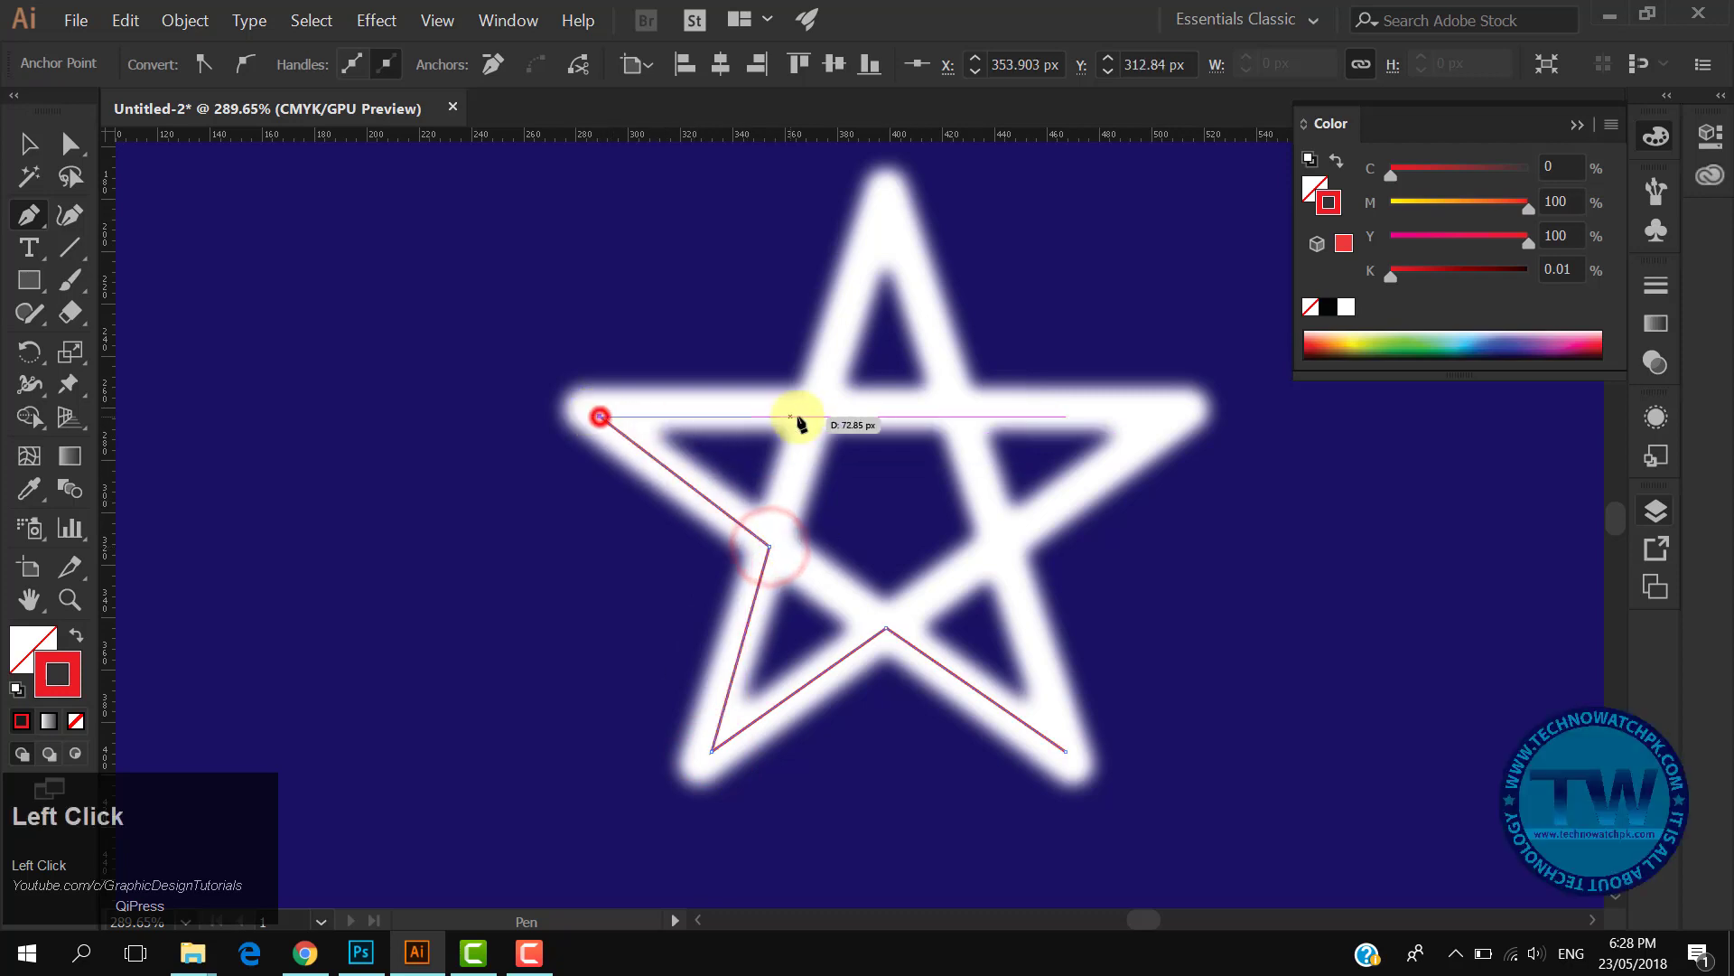
{"action": "key", "text": "ctrl+z"}
{"action": "left_click", "coordinate": [592, 408]}
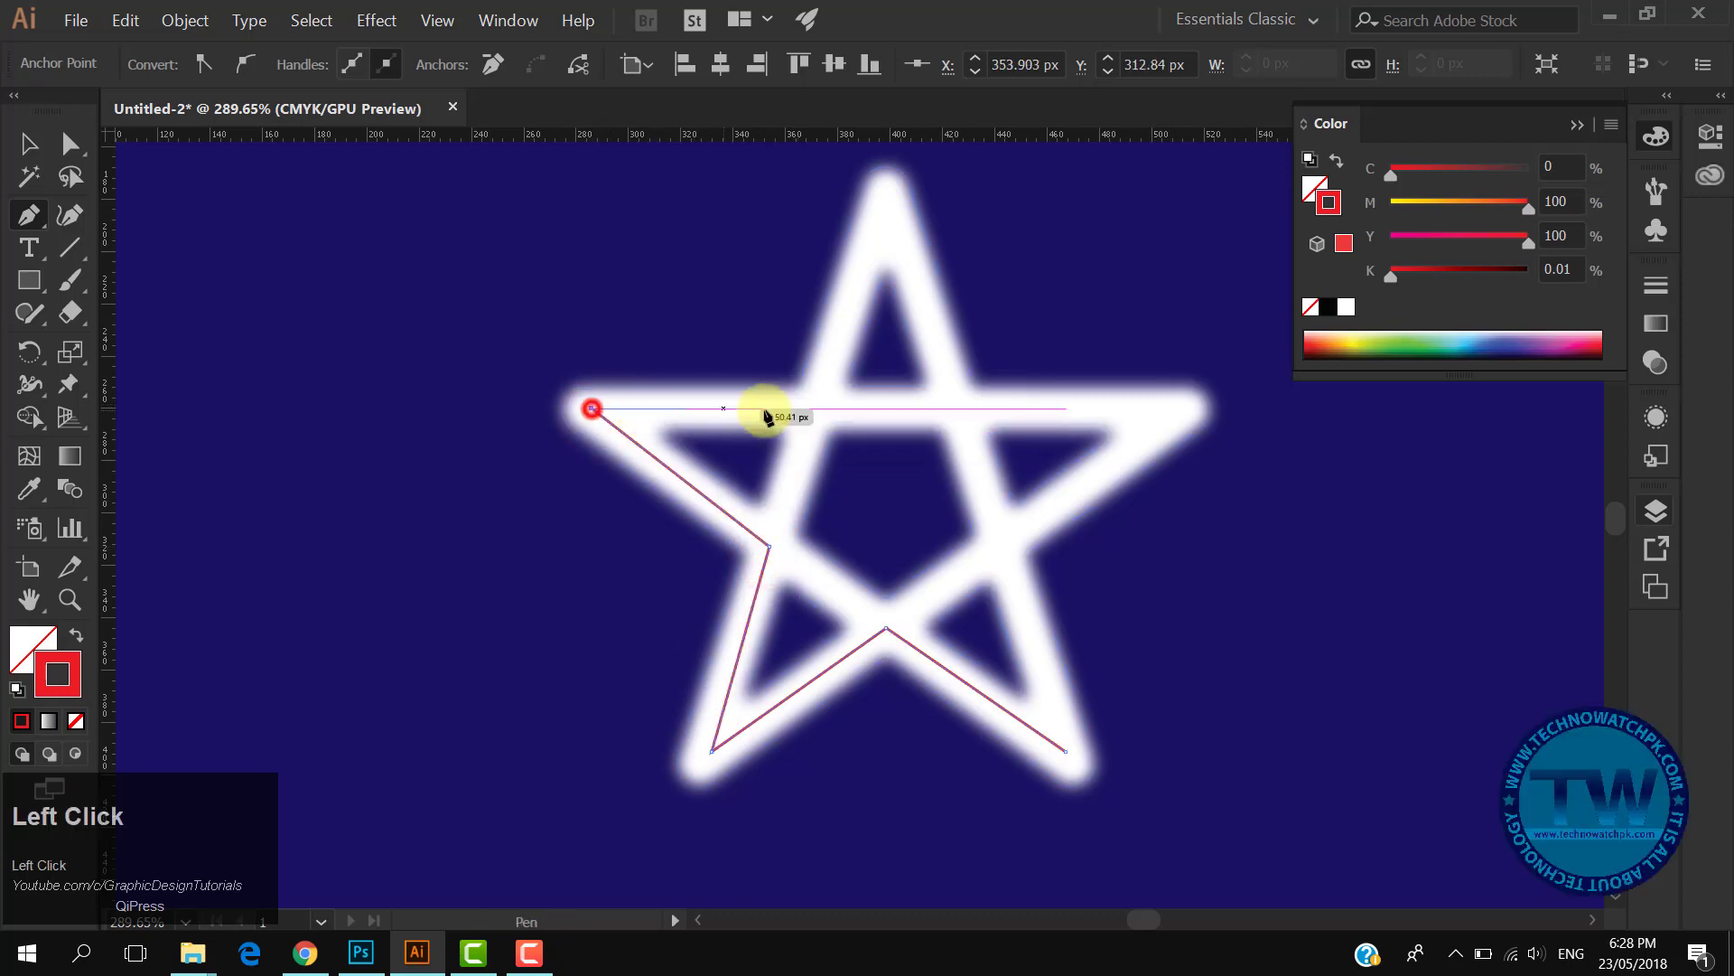
{"action": "left_click", "coordinate": [813, 406]}
{"action": "left_click", "coordinate": [883, 203]}
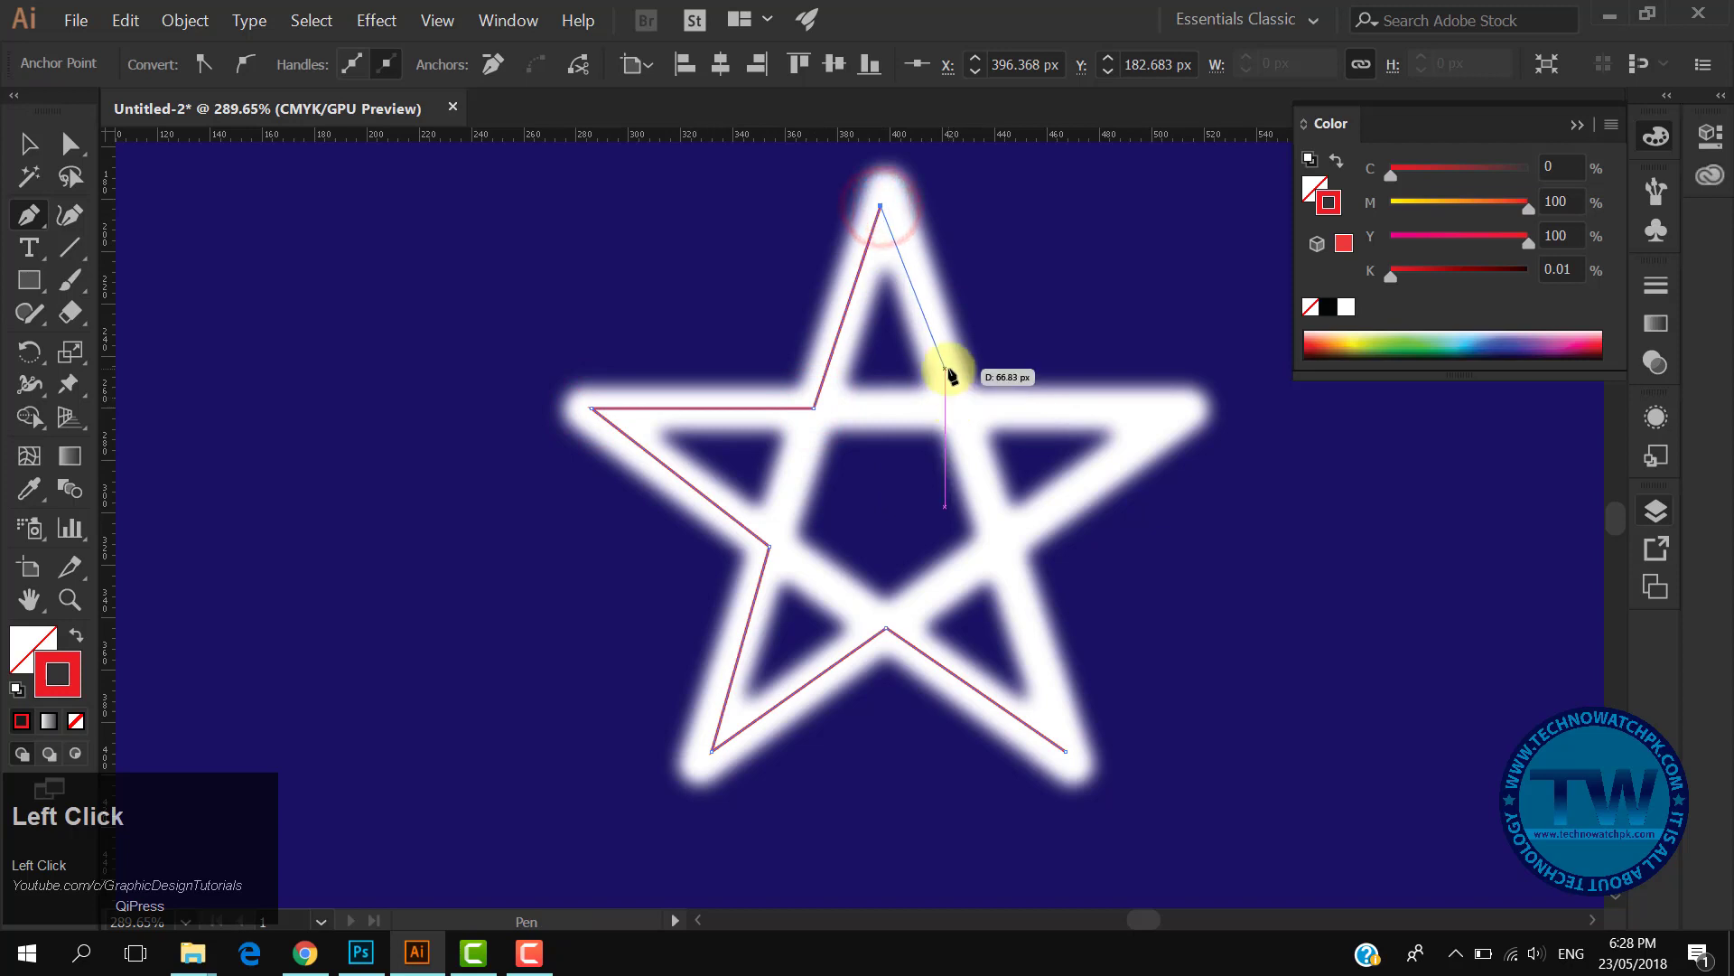
{"action": "key", "text": "ctrl+z"}
{"action": "left_click", "coordinate": [885, 190]}
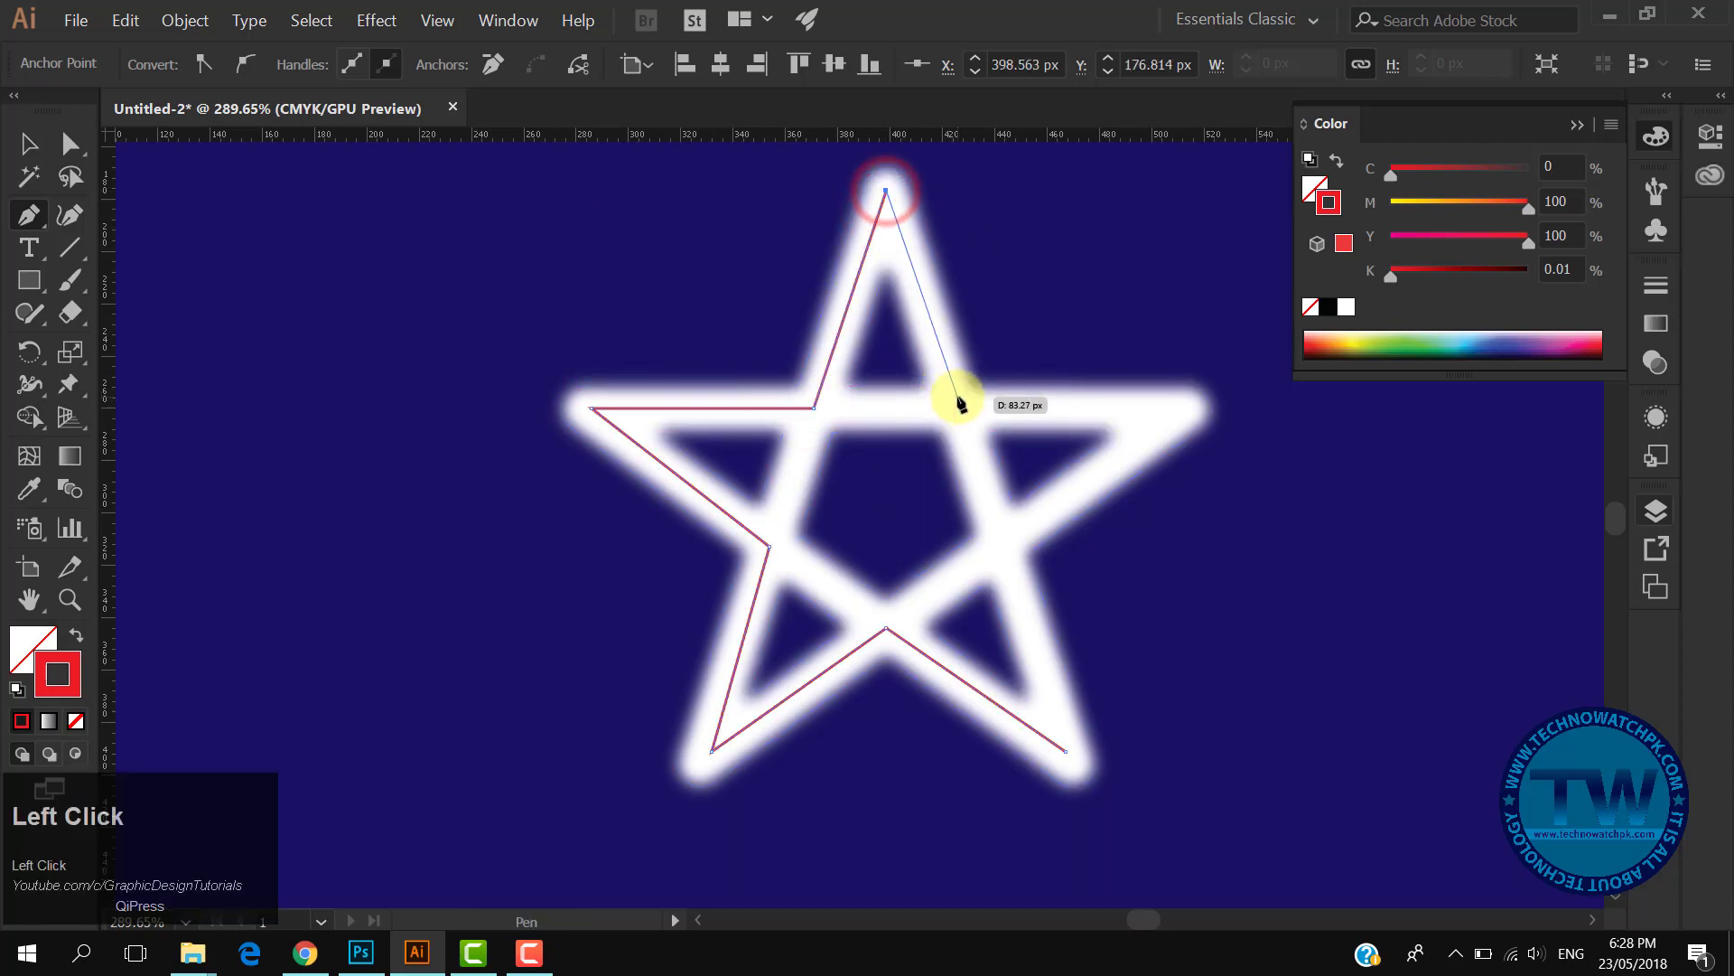
{"action": "left_click", "coordinate": [957, 400]}
{"action": "left_click", "coordinate": [1170, 402]}
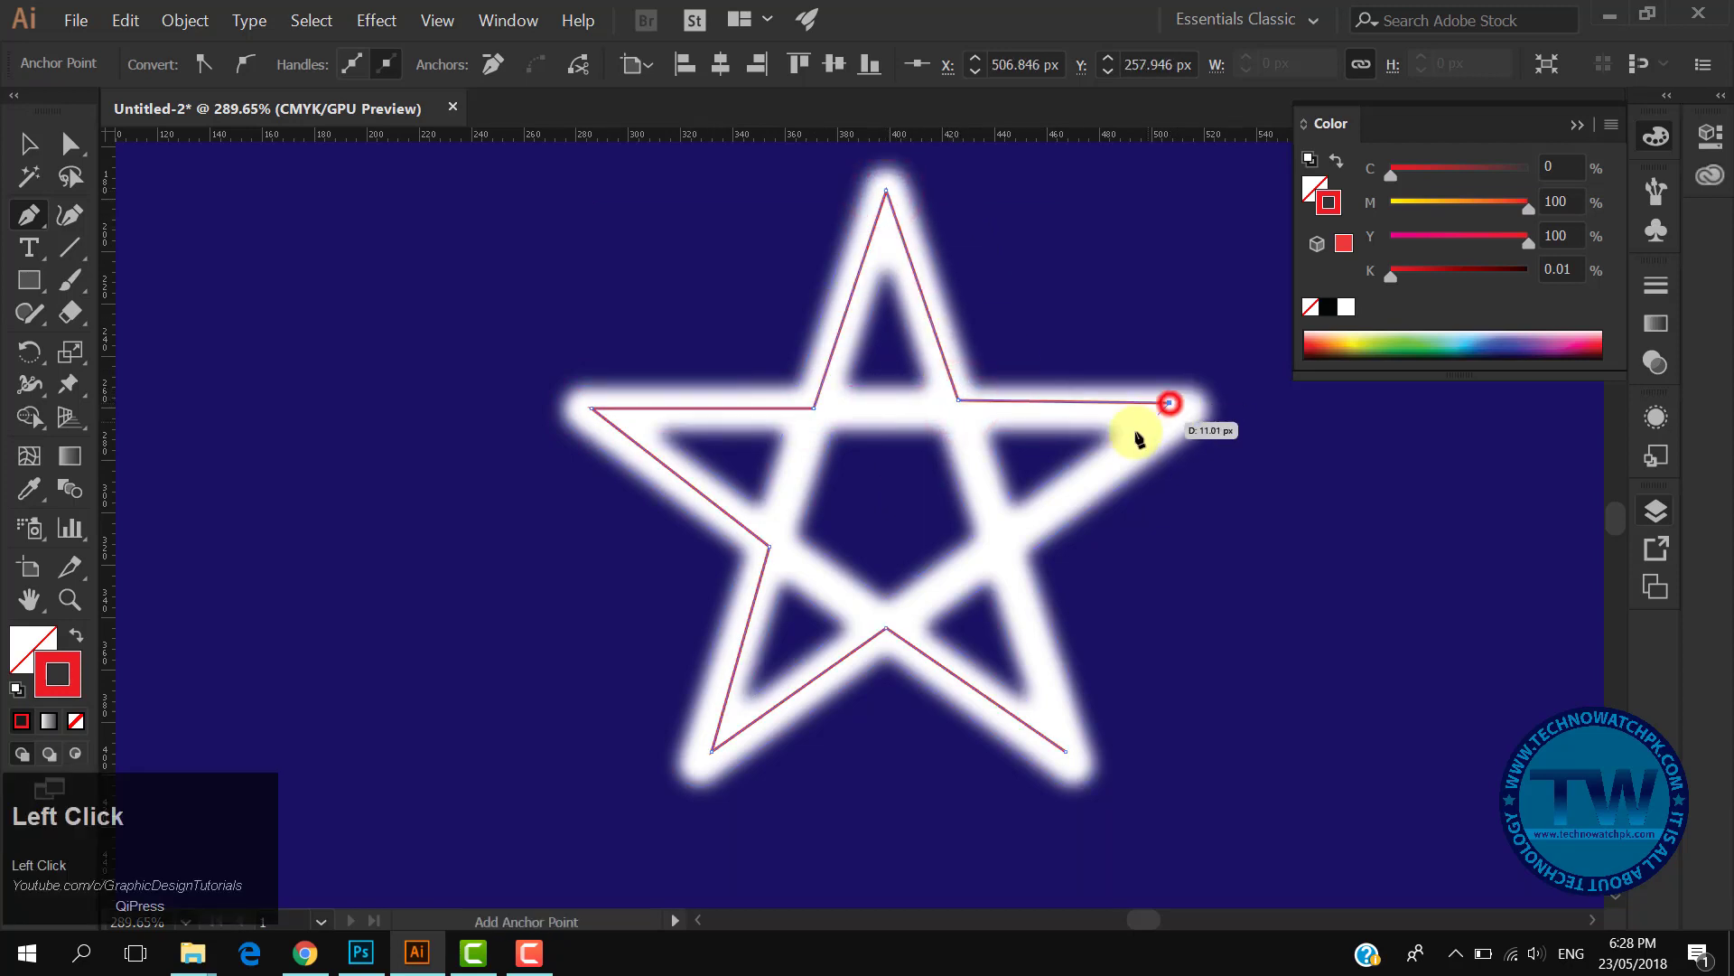
{"action": "left_click", "coordinate": [1004, 537]}
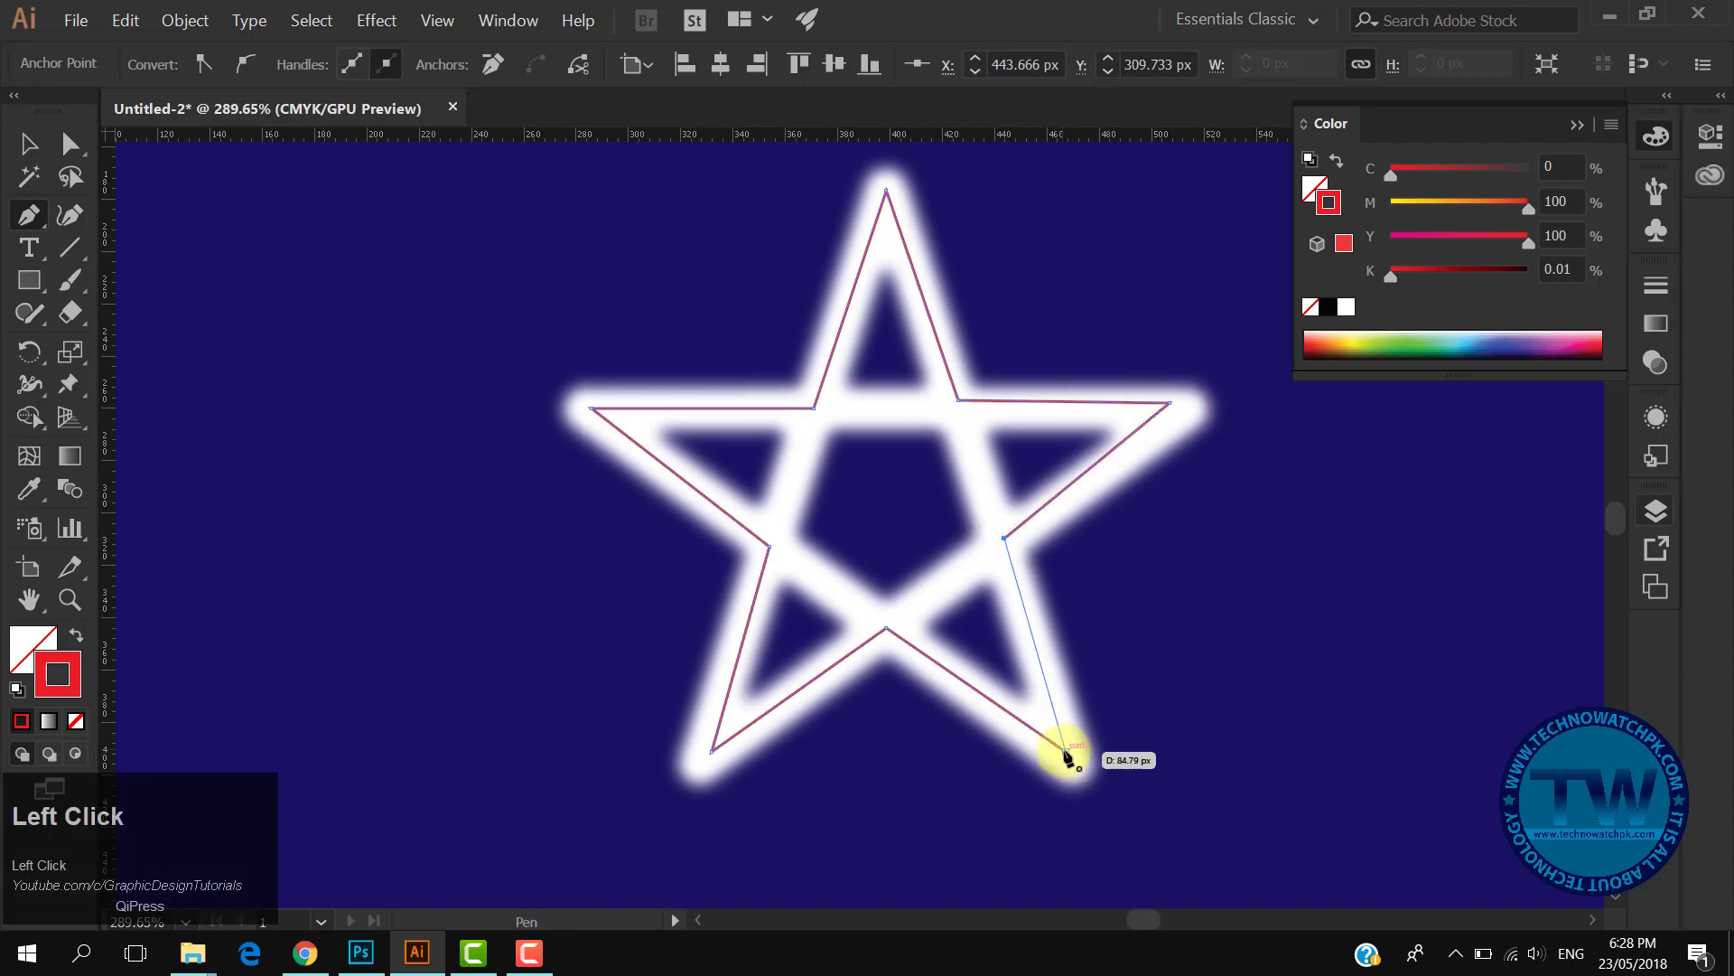
{"action": "left_click", "coordinate": [52, 673]}
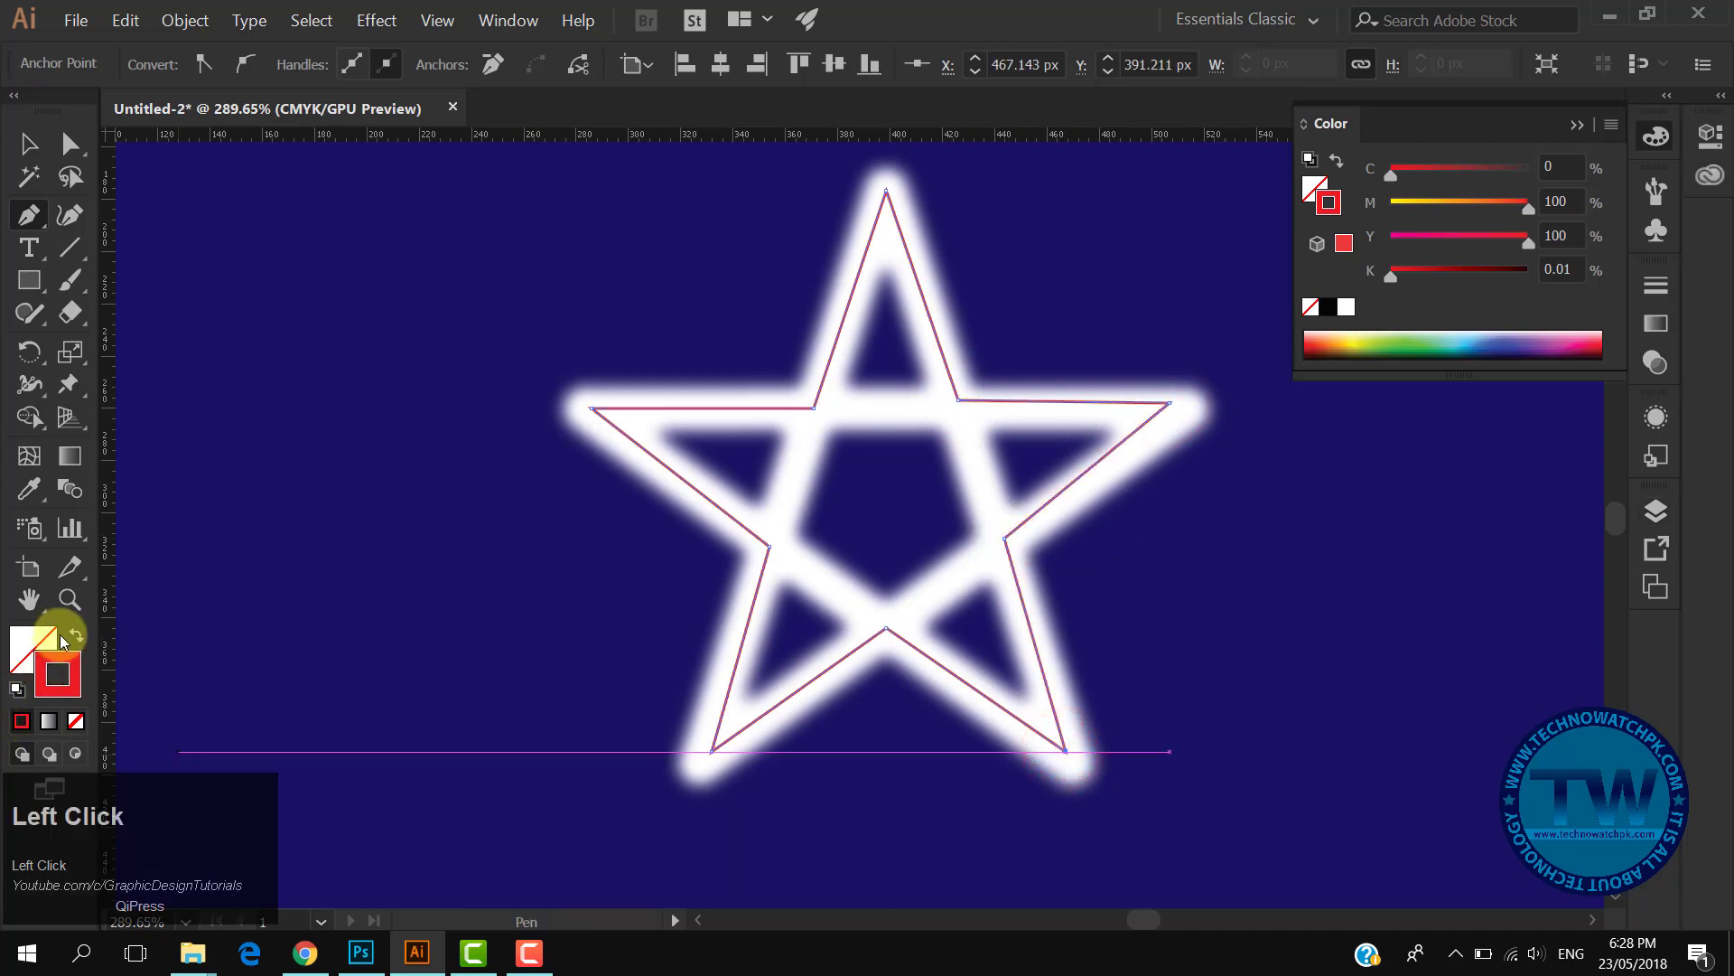
- Swap the traced path to a red fill with no stroke, and select it together with the blurred star
{"action": "left_click", "coordinate": [74, 638]}
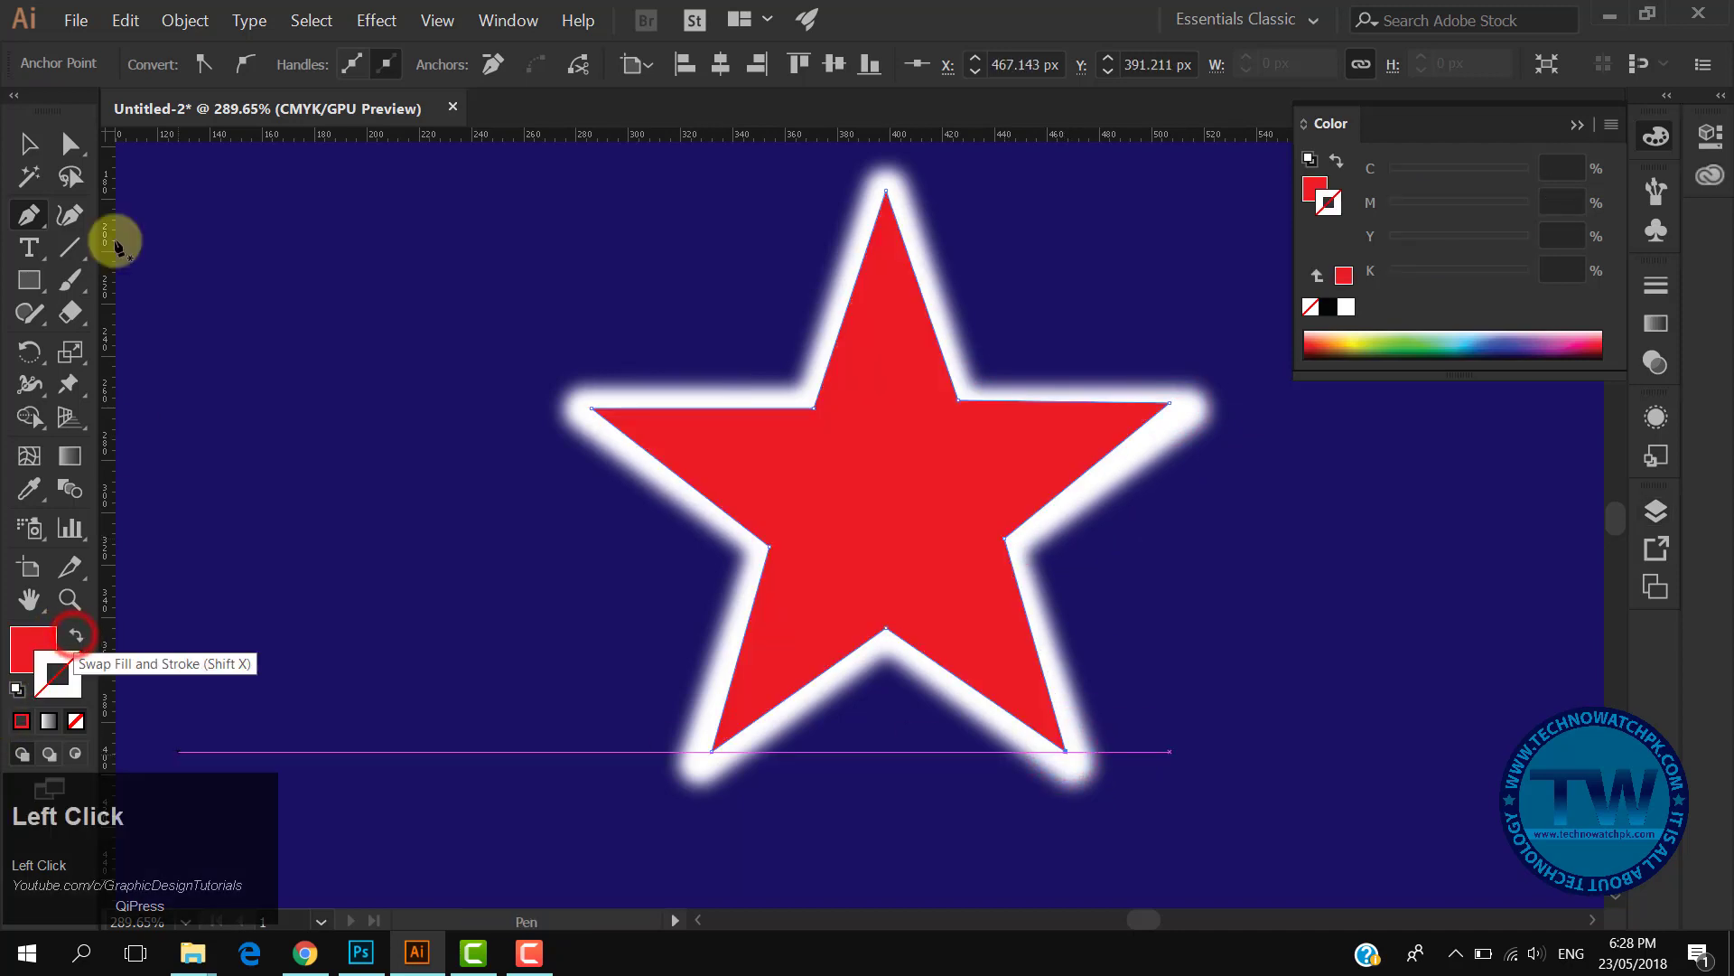
{"action": "left_click", "coordinate": [305, 273]}
{"action": "left_click_drag", "start_coordinate": [621, 298], "coordinate": [716, 413]}
{"action": "left_click_drag", "start_coordinate": [909, 560], "coordinate": [920, 564]}
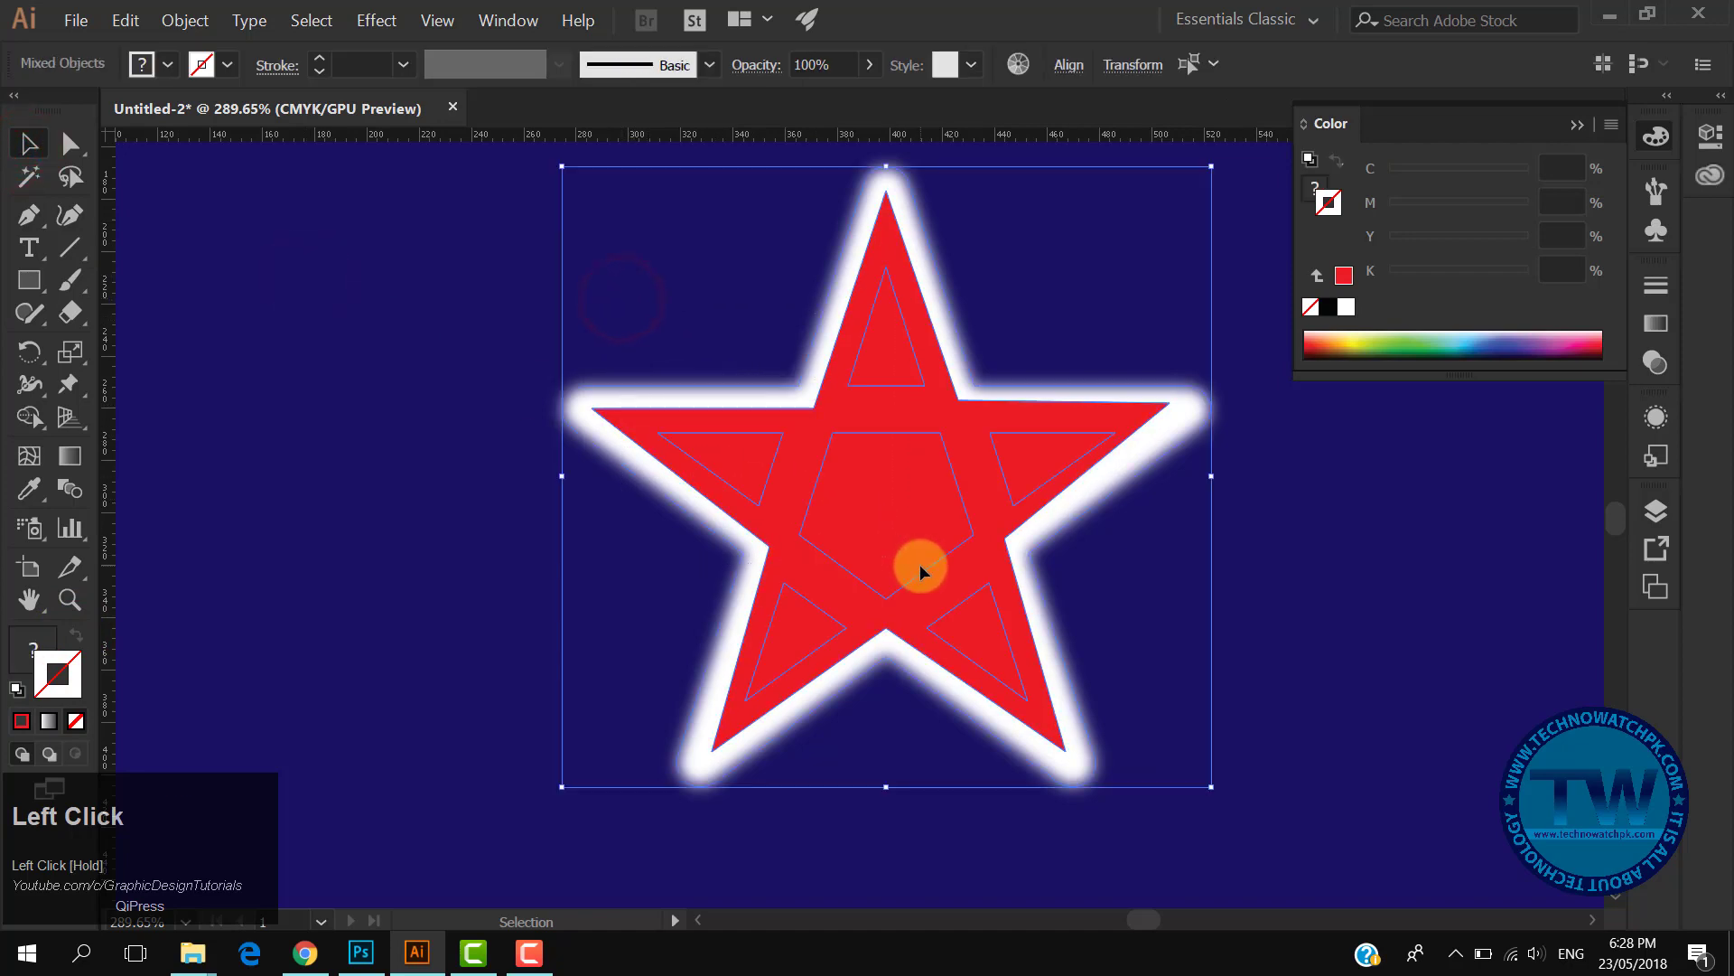
- With the Shape Builder tool, delete the red star's five point triangles and its central pentagon
{"action": "left_click", "coordinate": [28, 418]}
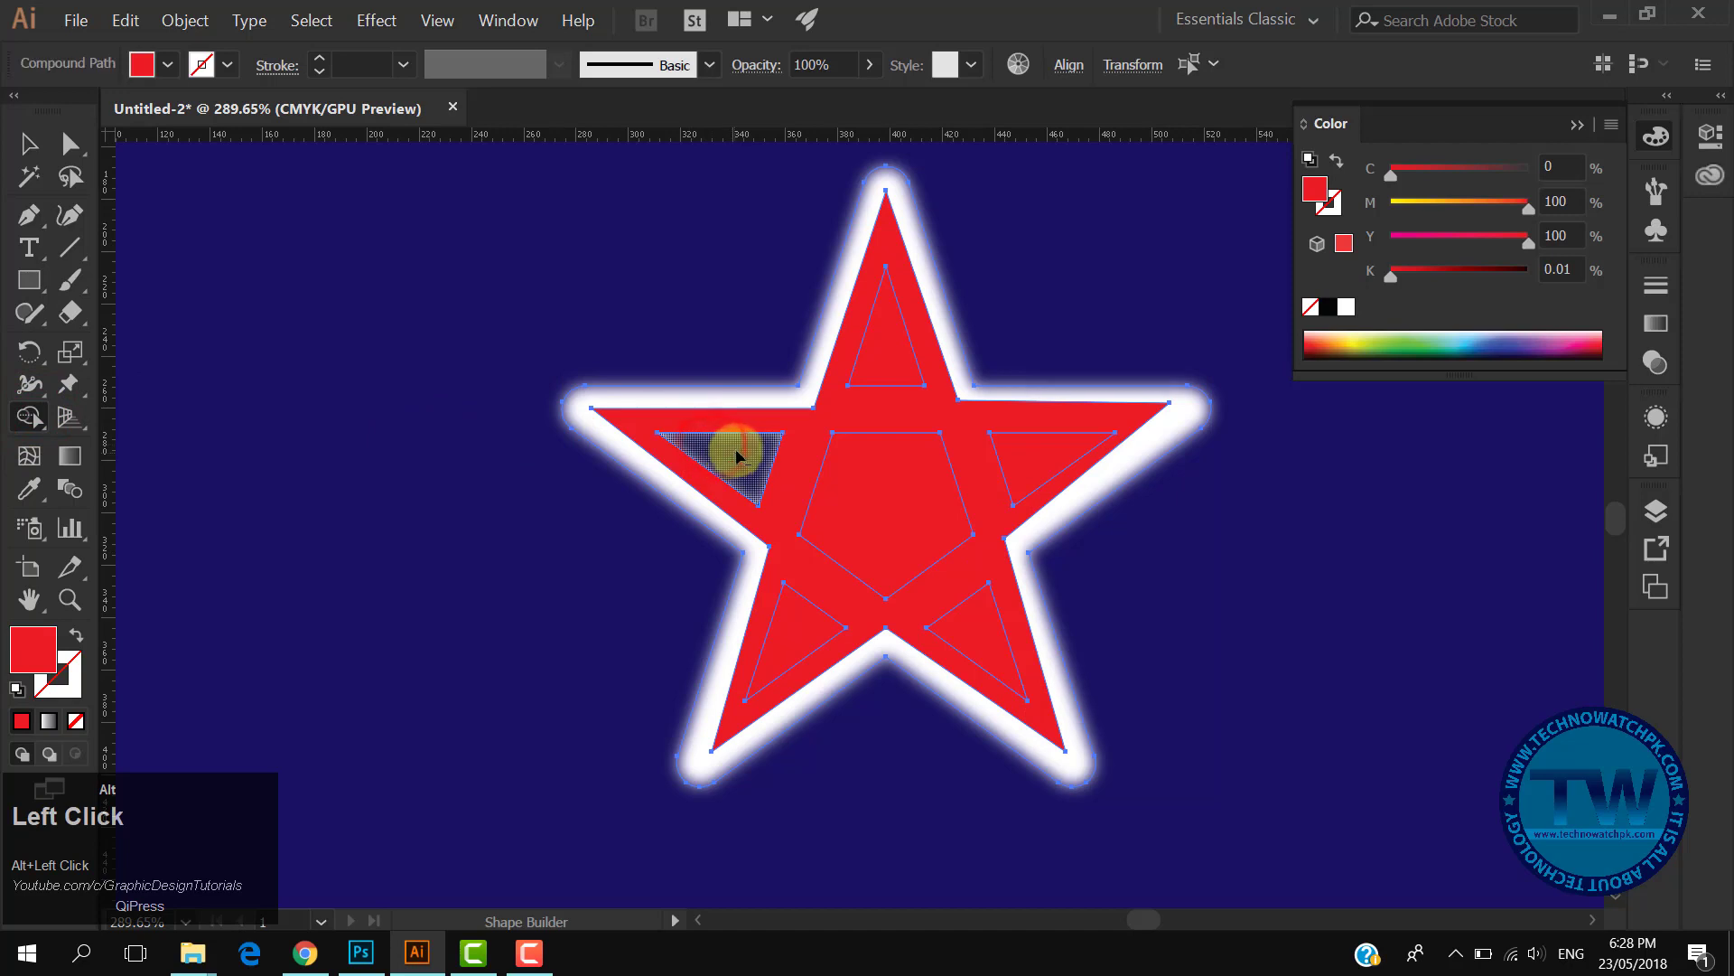
{"action": "left_click_drag", "start_coordinate": [736, 456], "coordinate": [738, 423]}
{"action": "left_click", "coordinate": [878, 452], "text": "alt"}
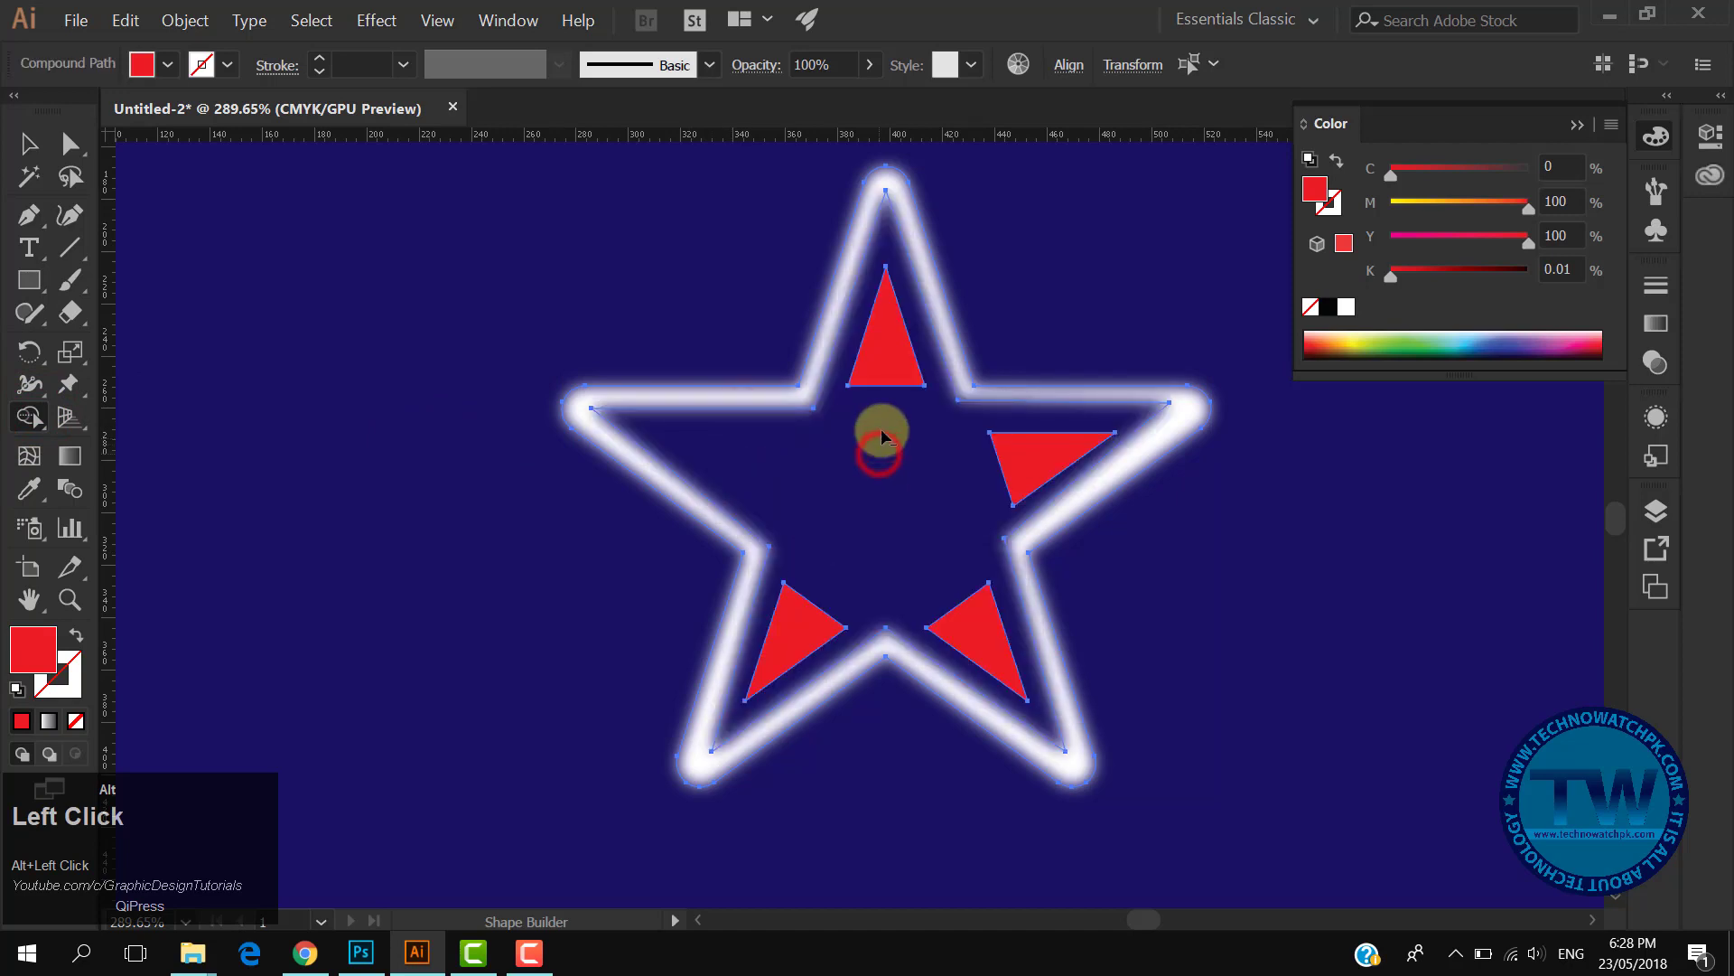
{"action": "left_click", "coordinate": [900, 342], "text": "alt"}
{"action": "left_click", "coordinate": [1039, 472], "text": "alt"}
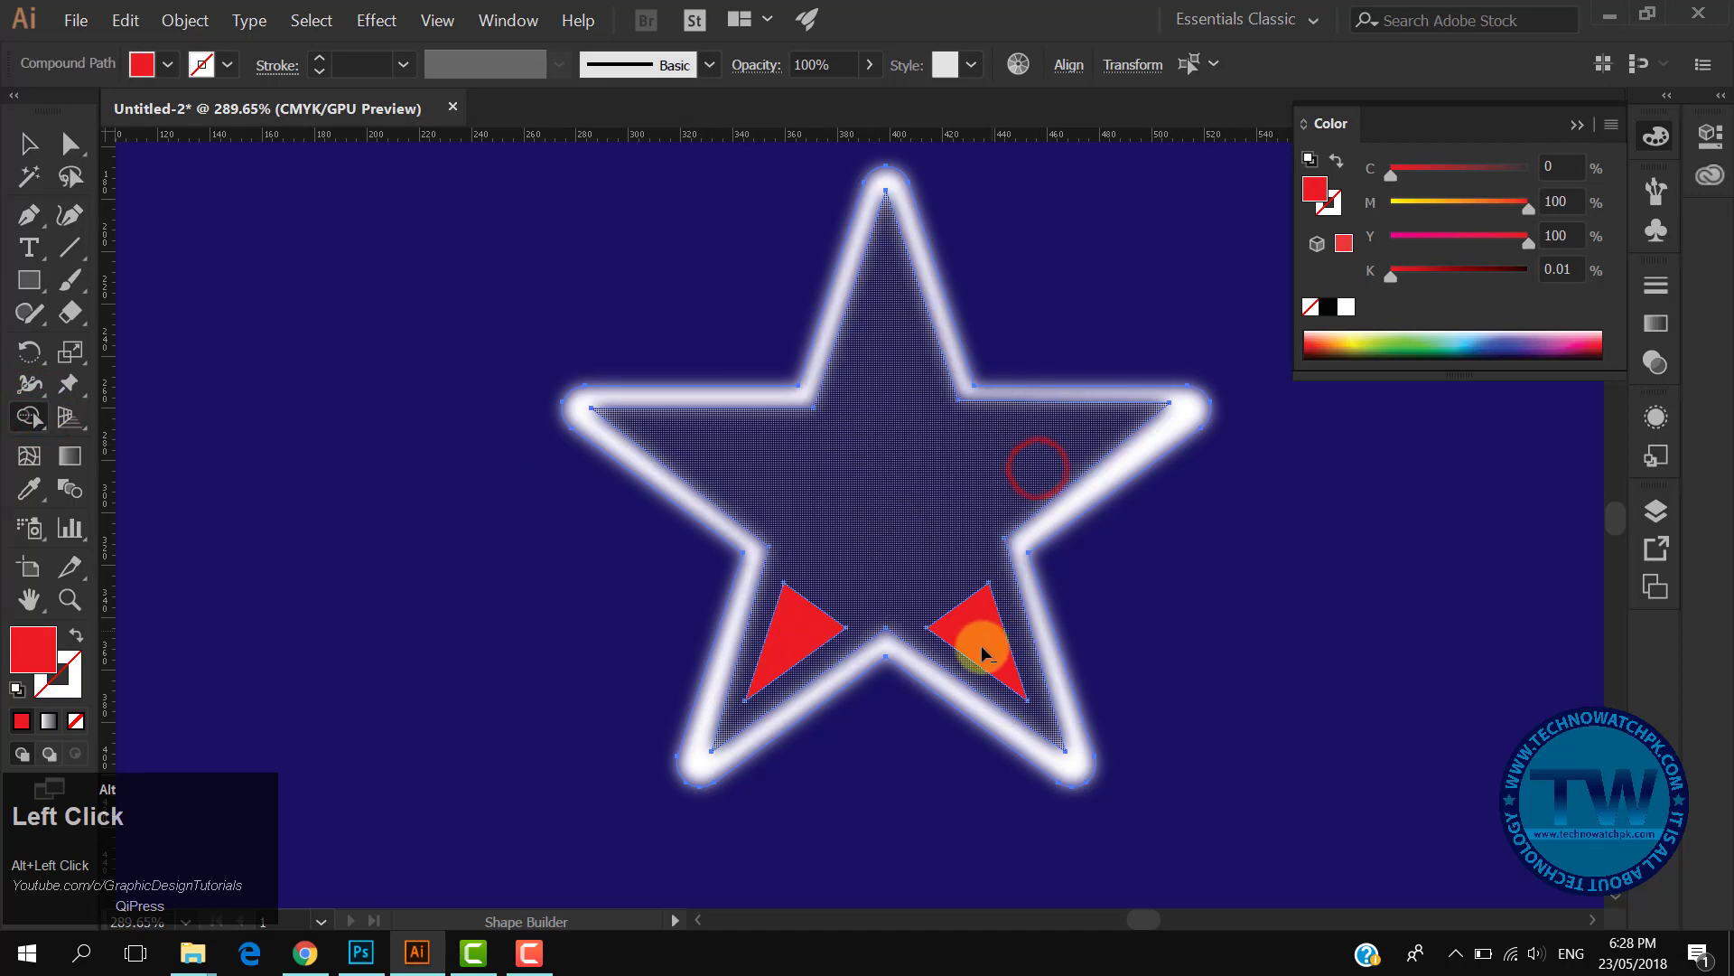
{"action": "left_click", "coordinate": [981, 631], "text": "alt"}
{"action": "left_click", "coordinate": [810, 633], "text": "alt"}
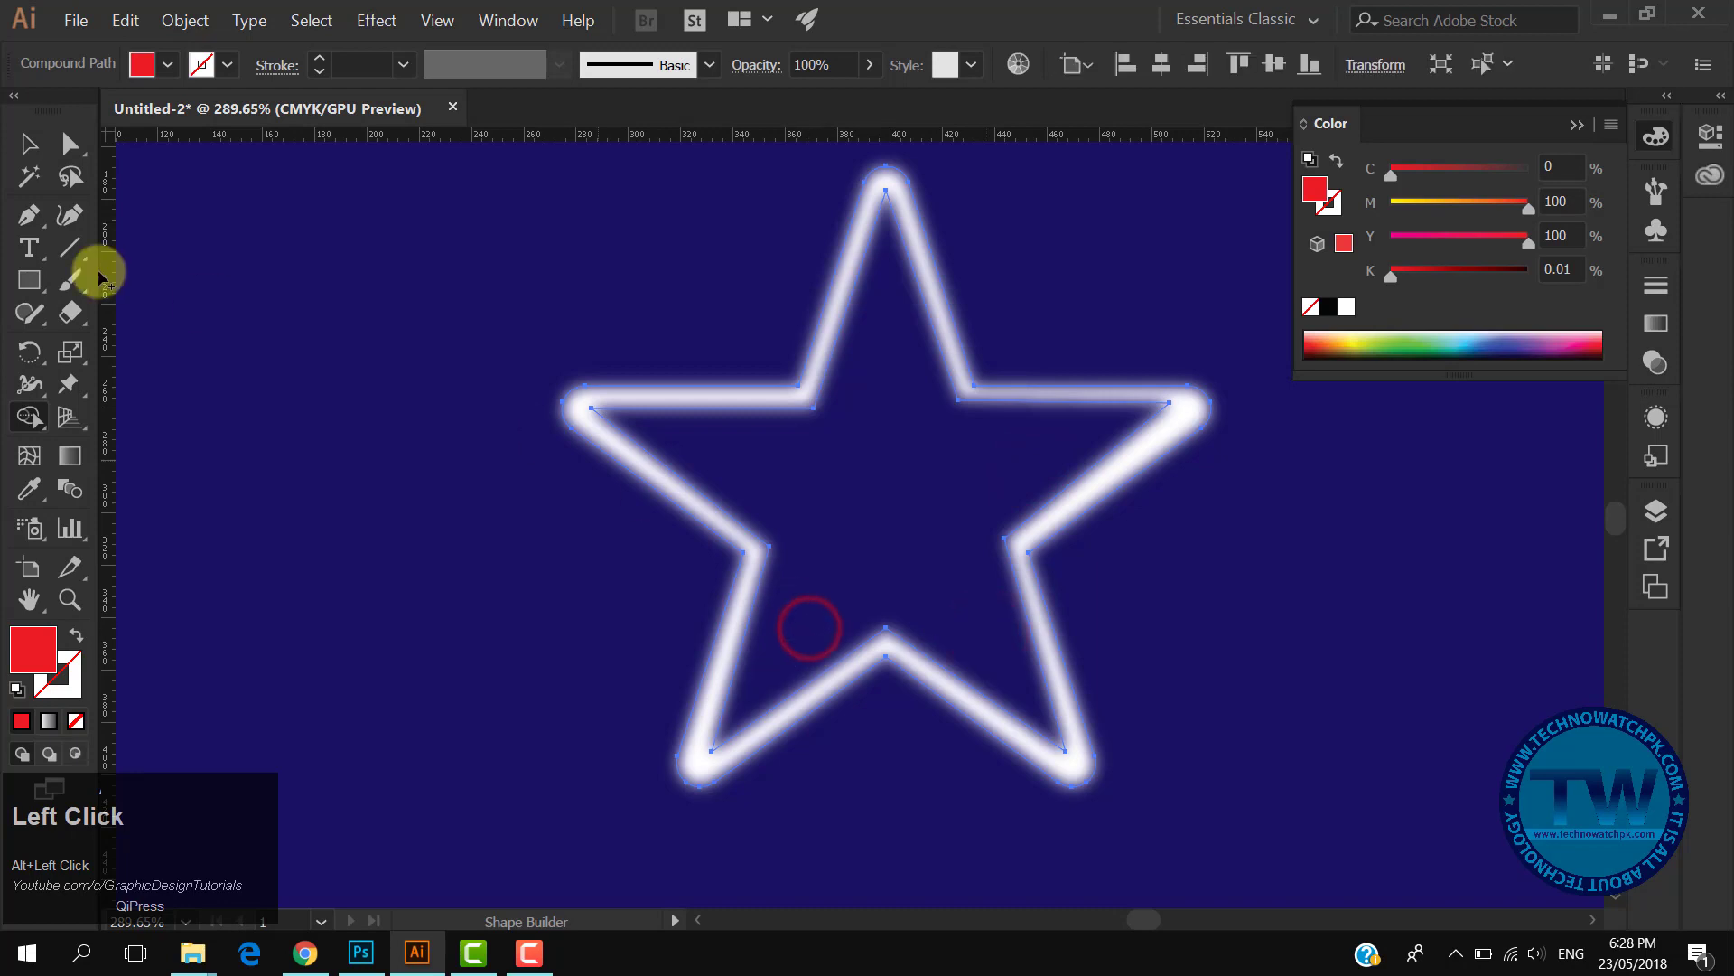
- Deselect everything and show the hidden sharp star again
{"action": "left_click", "coordinate": [29, 143]}
{"action": "left_click", "coordinate": [325, 346]}
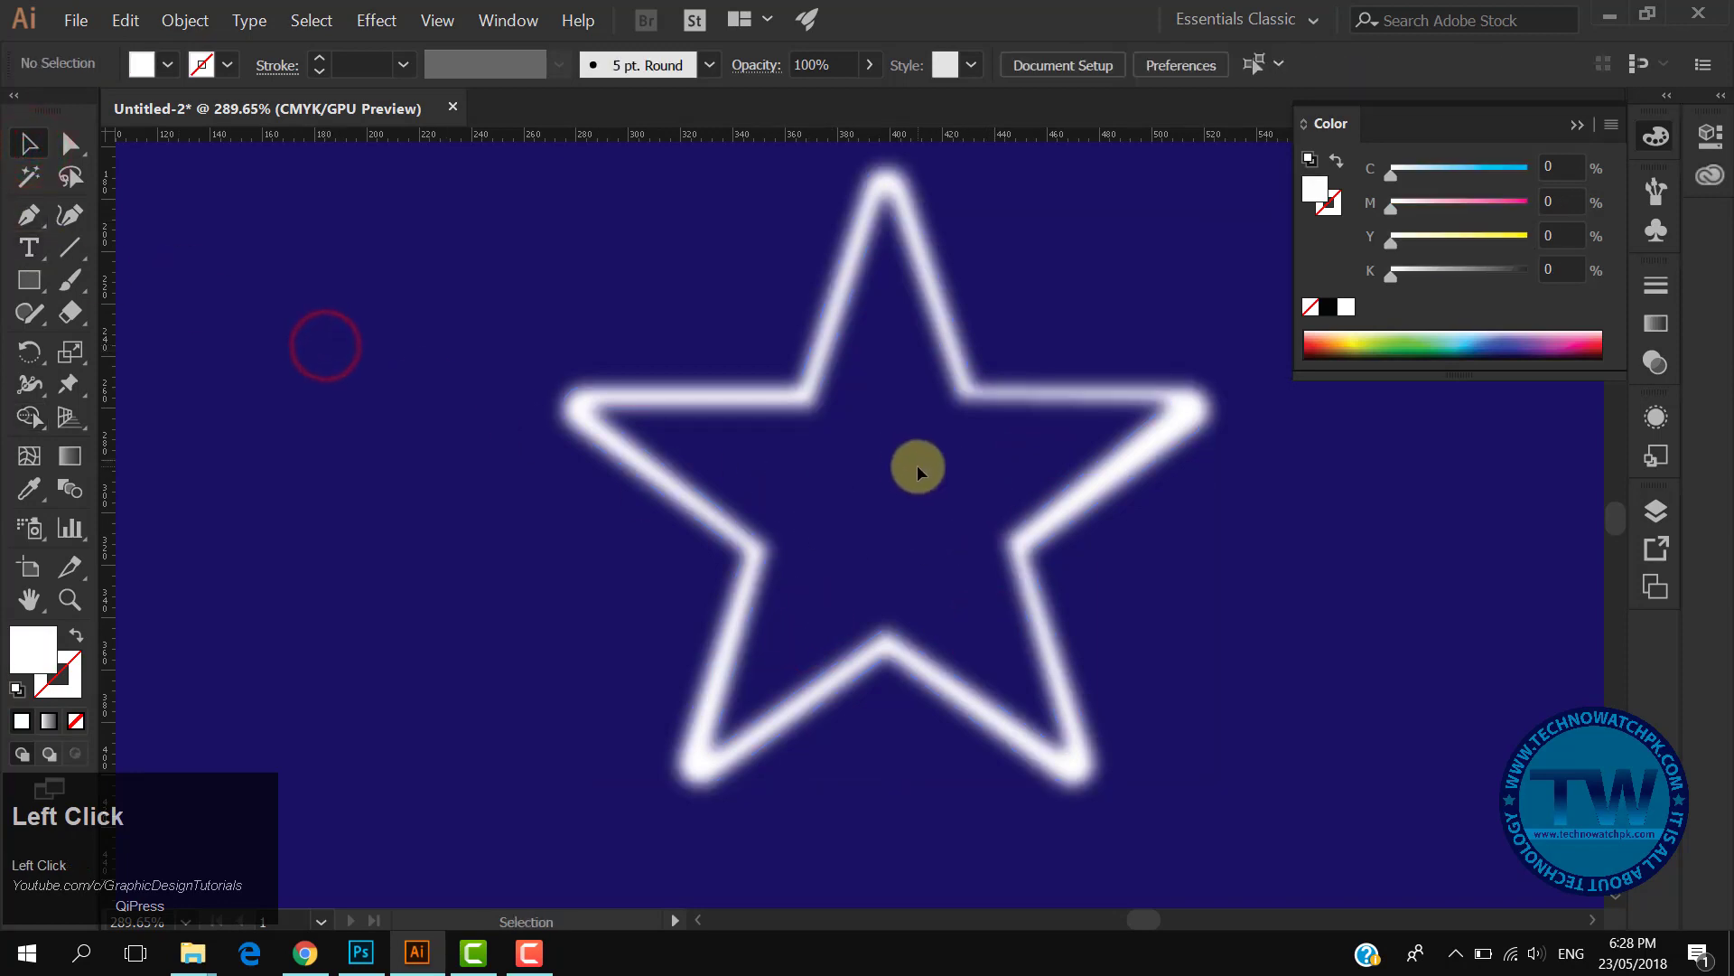
{"action": "left_click", "coordinate": [185, 20]}
{"action": "left_click", "coordinate": [241, 204]}
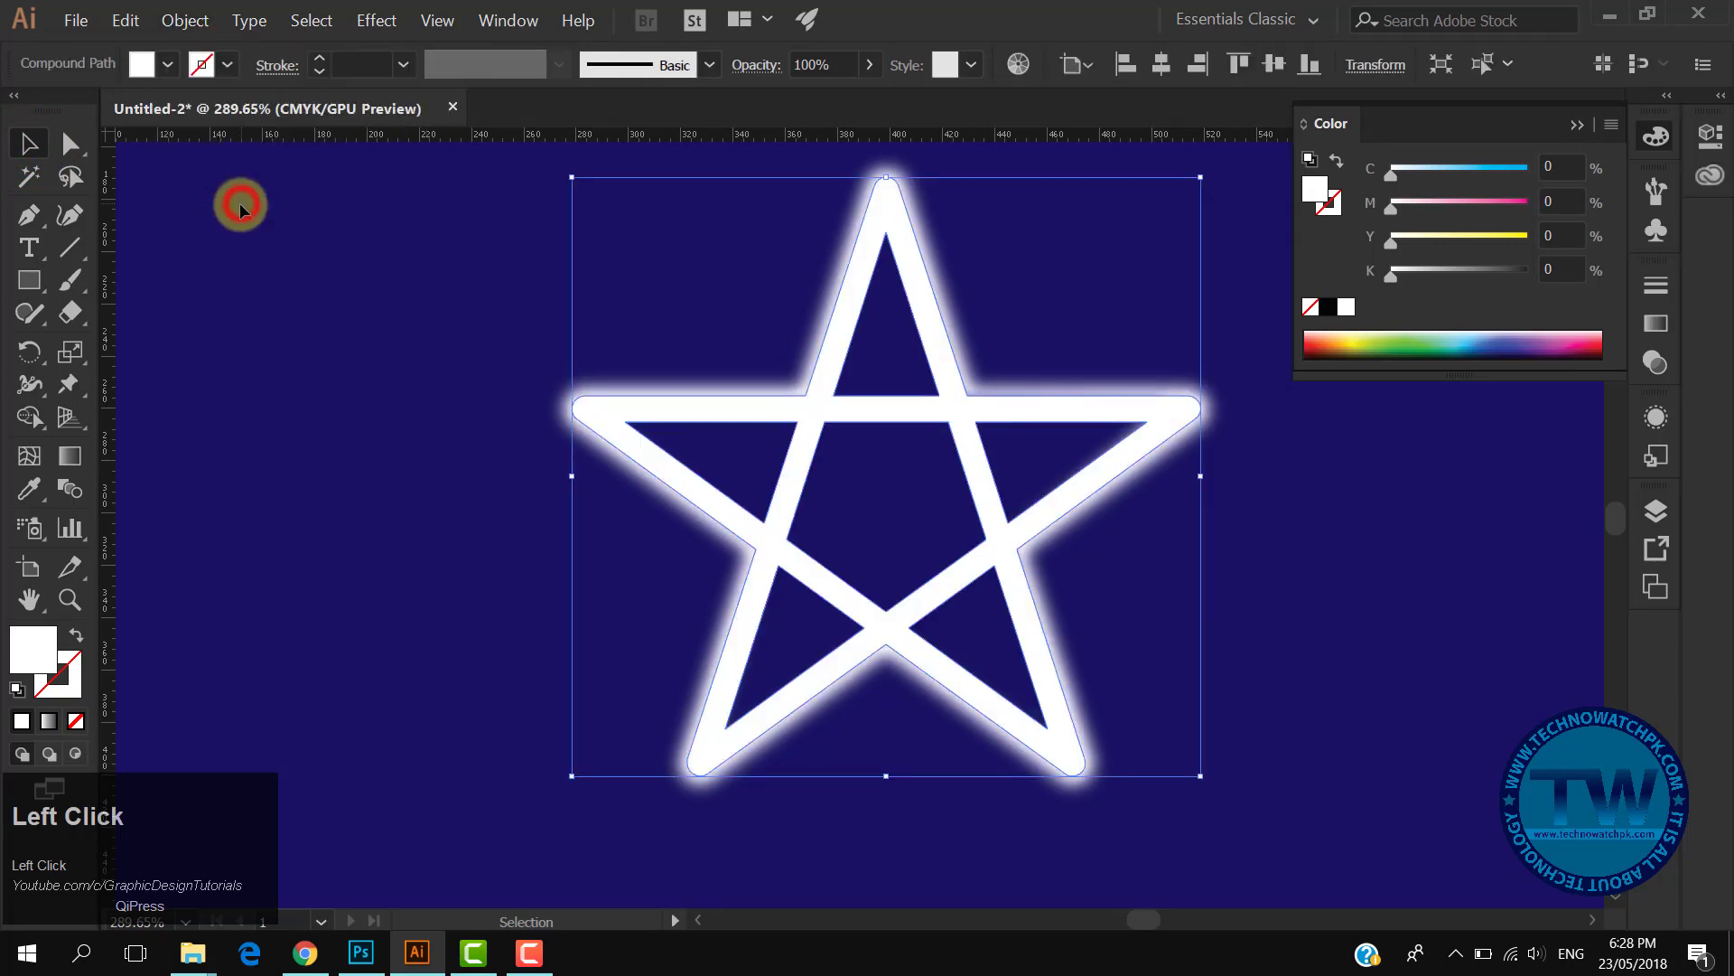
- Select the blurred star and edit its Gaussian Blur effect to a 15.8 pixel radius
{"action": "left_click", "coordinate": [1287, 605]}
{"action": "left_click_drag", "start_coordinate": [1085, 579], "coordinate": [1150, 586]}
{"action": "left_click", "coordinate": [1221, 420]}
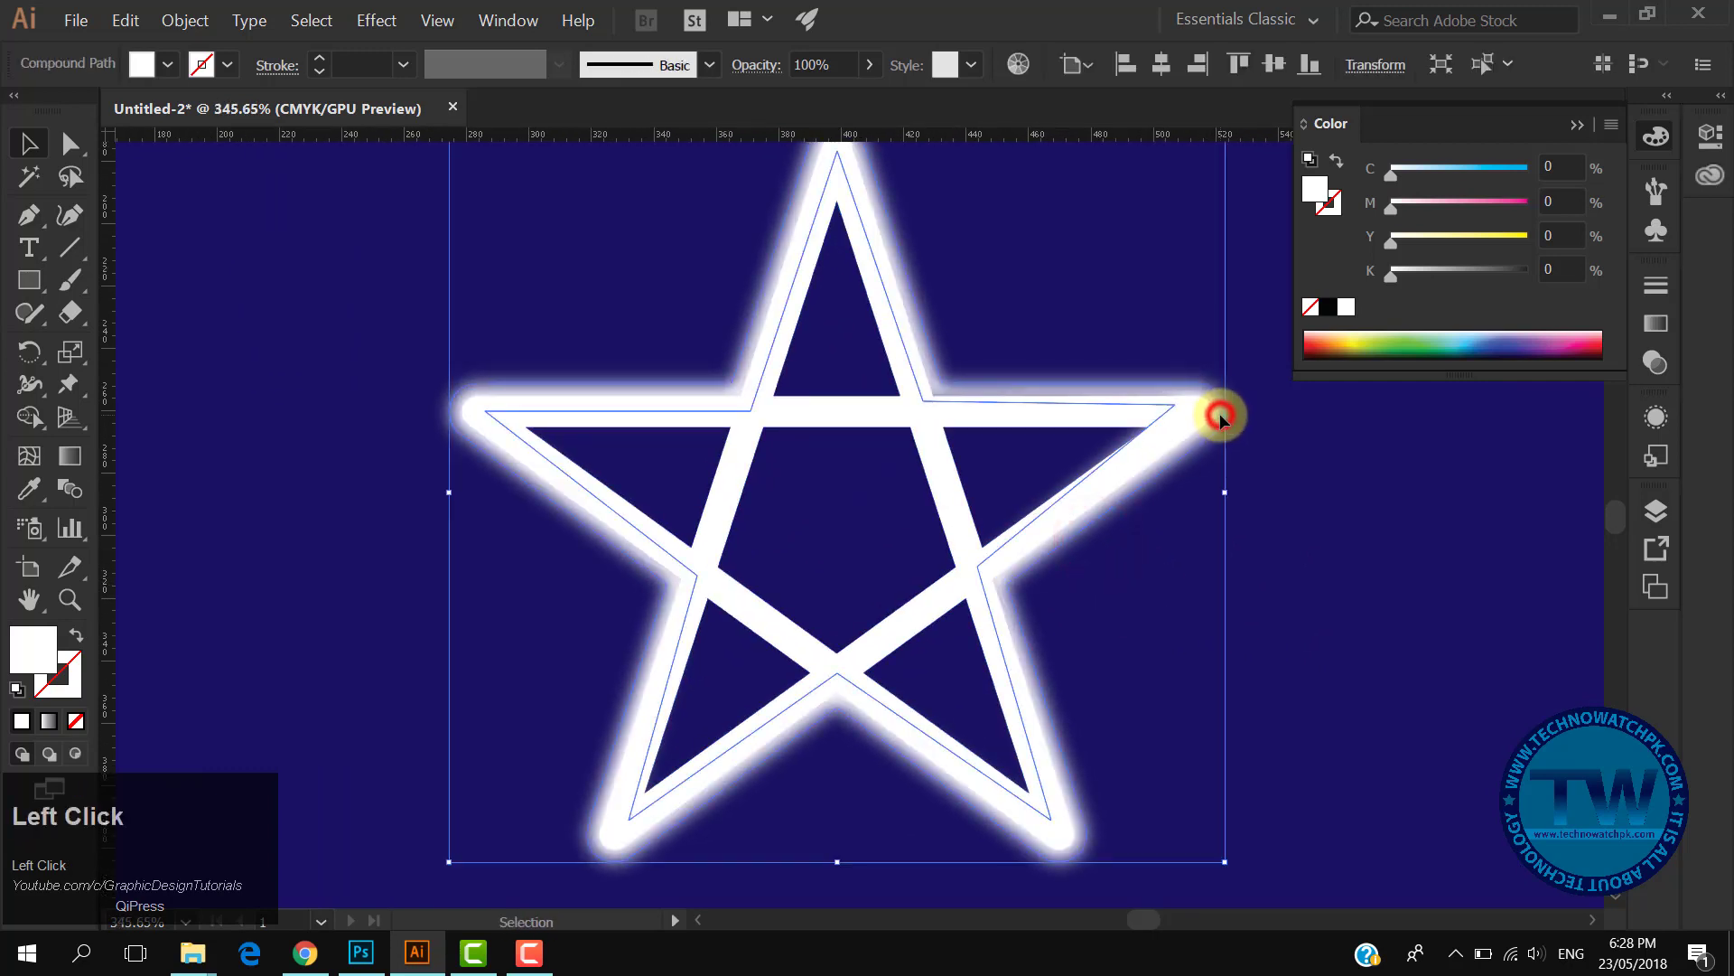
{"action": "left_click", "coordinate": [1659, 418]}
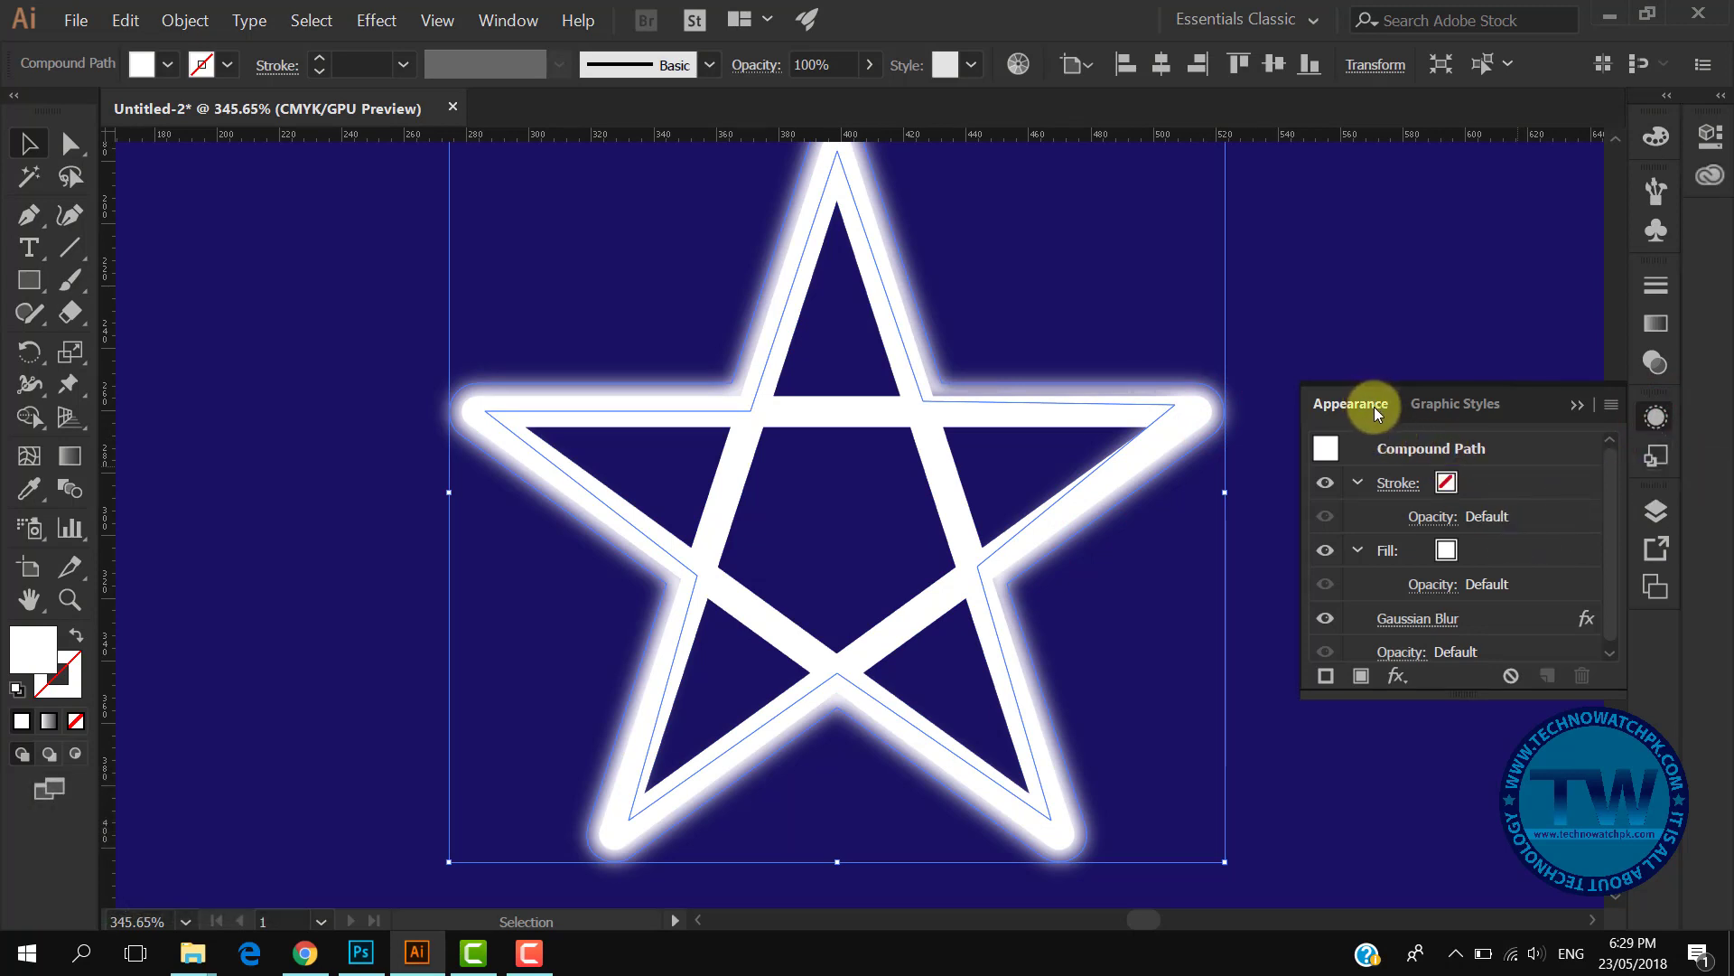
{"action": "left_click", "coordinate": [1428, 619]}
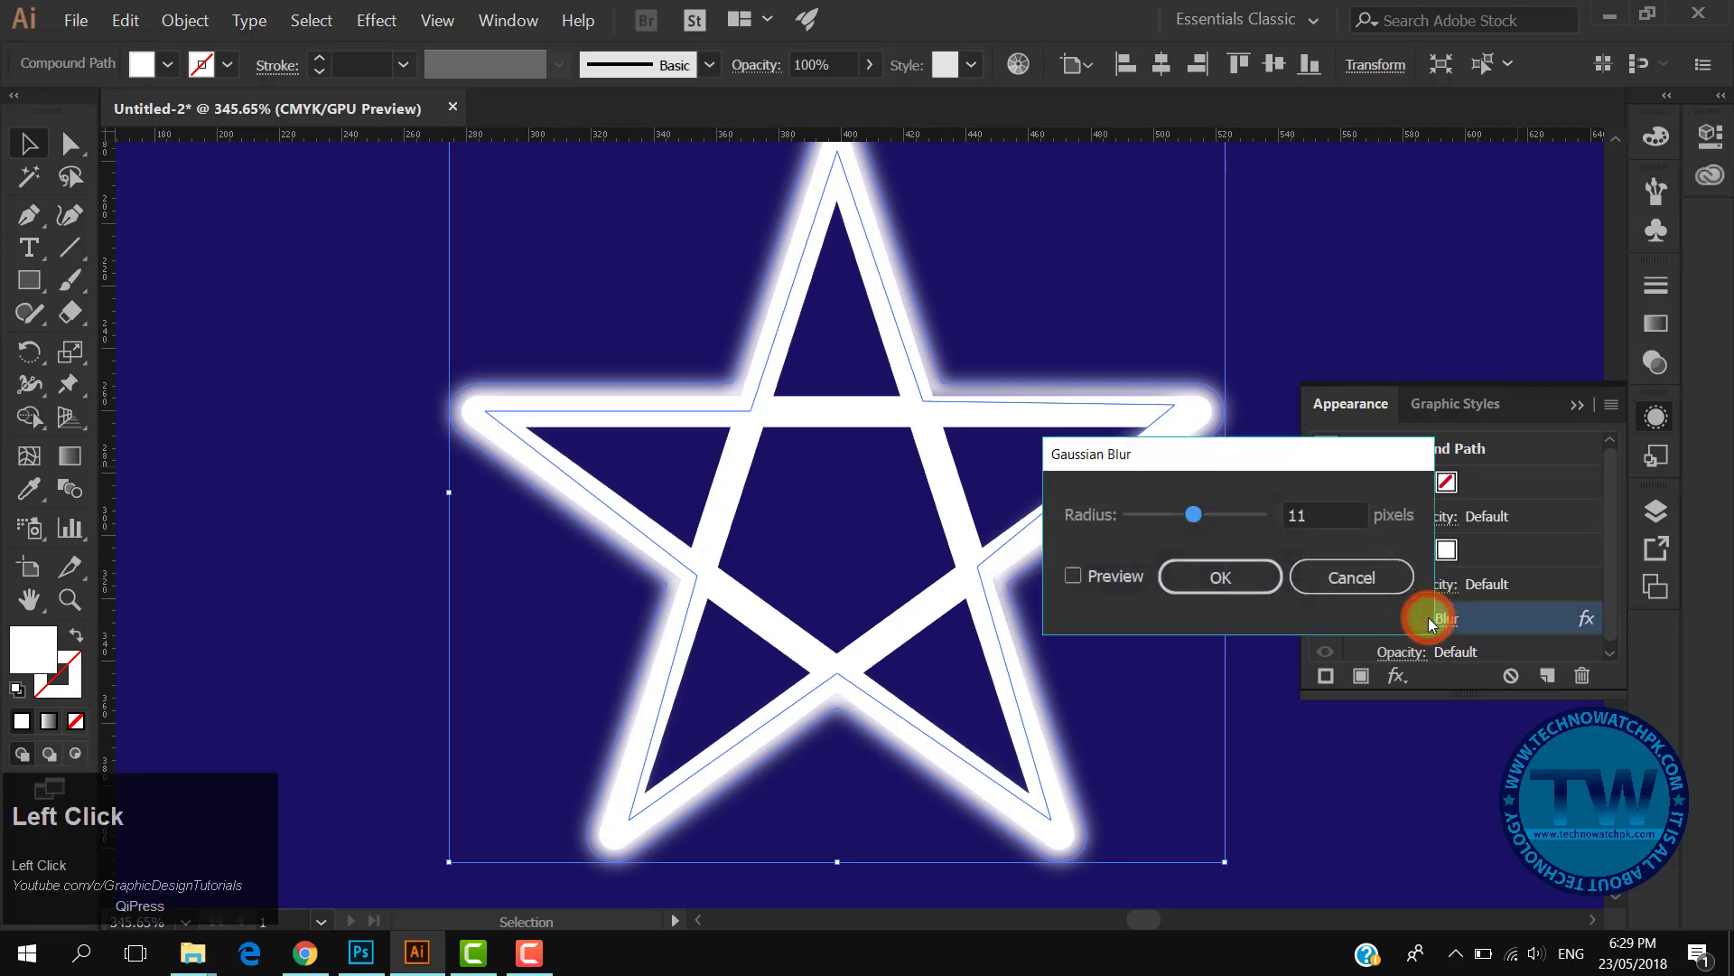
{"action": "left_click", "coordinate": [1119, 578]}
{"action": "mouse_move", "coordinate": [1189, 511]}
{"action": "left_mouse_down"}
{"action": "mouse_move", "coordinate": [1173, 511]}
{"action": "mouse_move", "coordinate": [1208, 509]}
{"action": "mouse_move", "coordinate": [1195, 514]}
{"action": "left_mouse_up"}
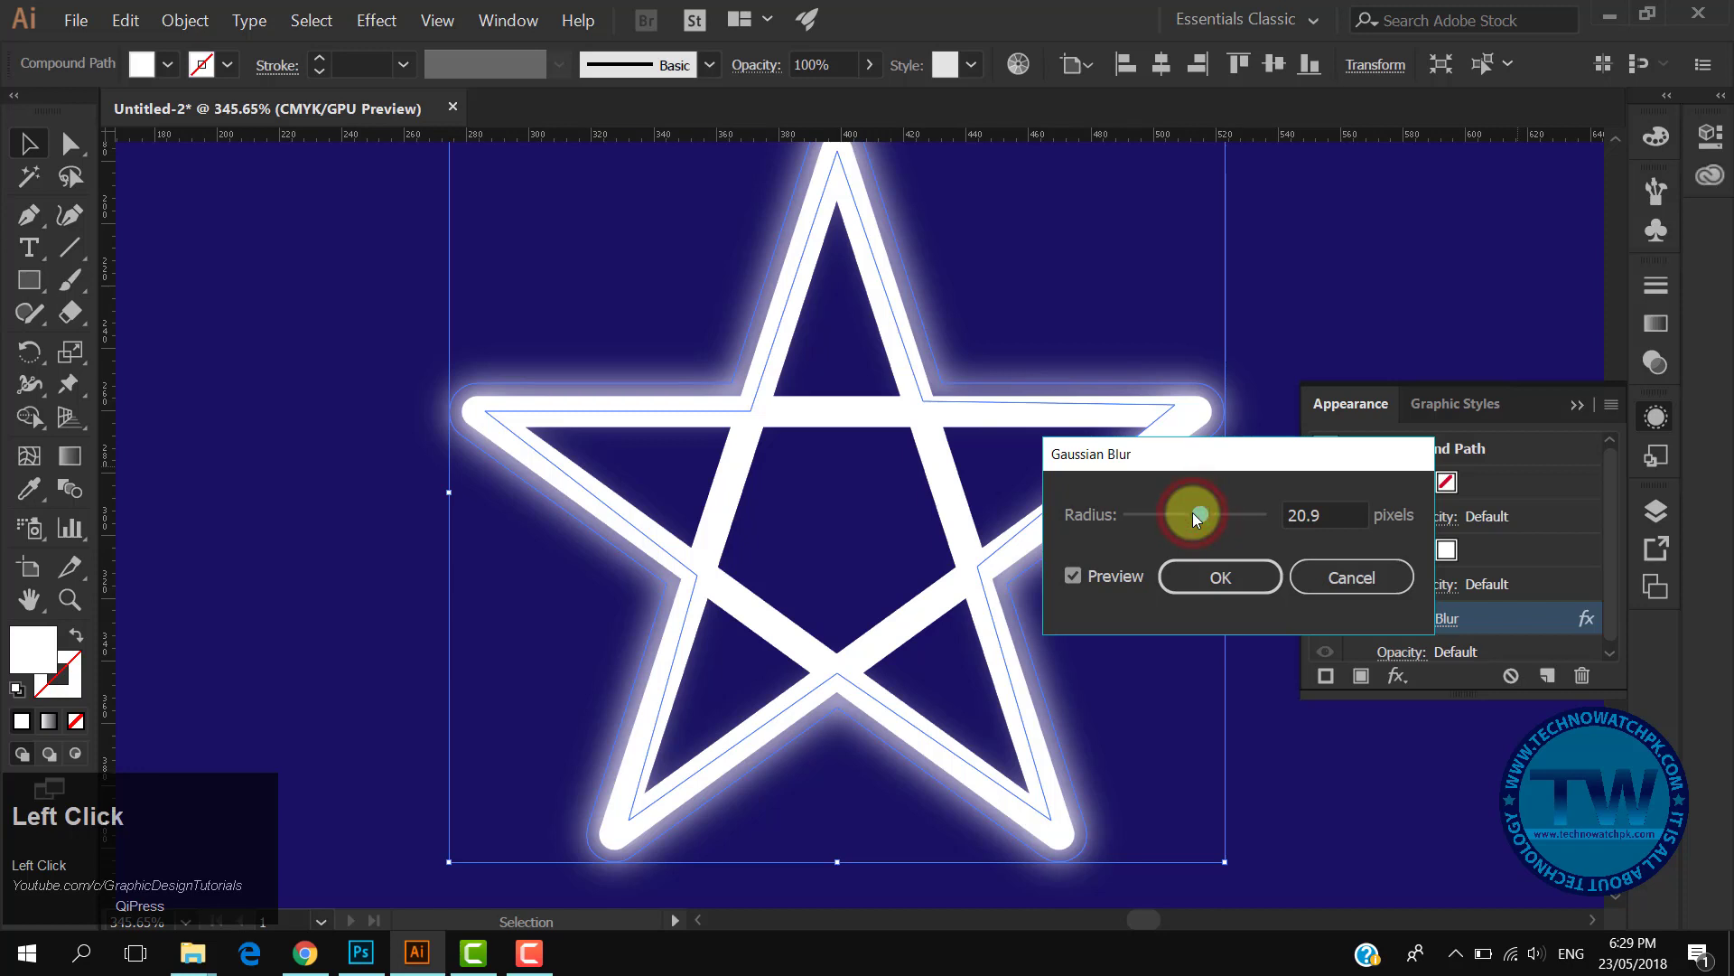
{"action": "mouse_move", "coordinate": [1189, 511]}
{"action": "left_mouse_down"}
{"action": "mouse_move", "coordinate": [1212, 511]}
{"action": "mouse_move", "coordinate": [1194, 511]}
{"action": "left_mouse_up"}
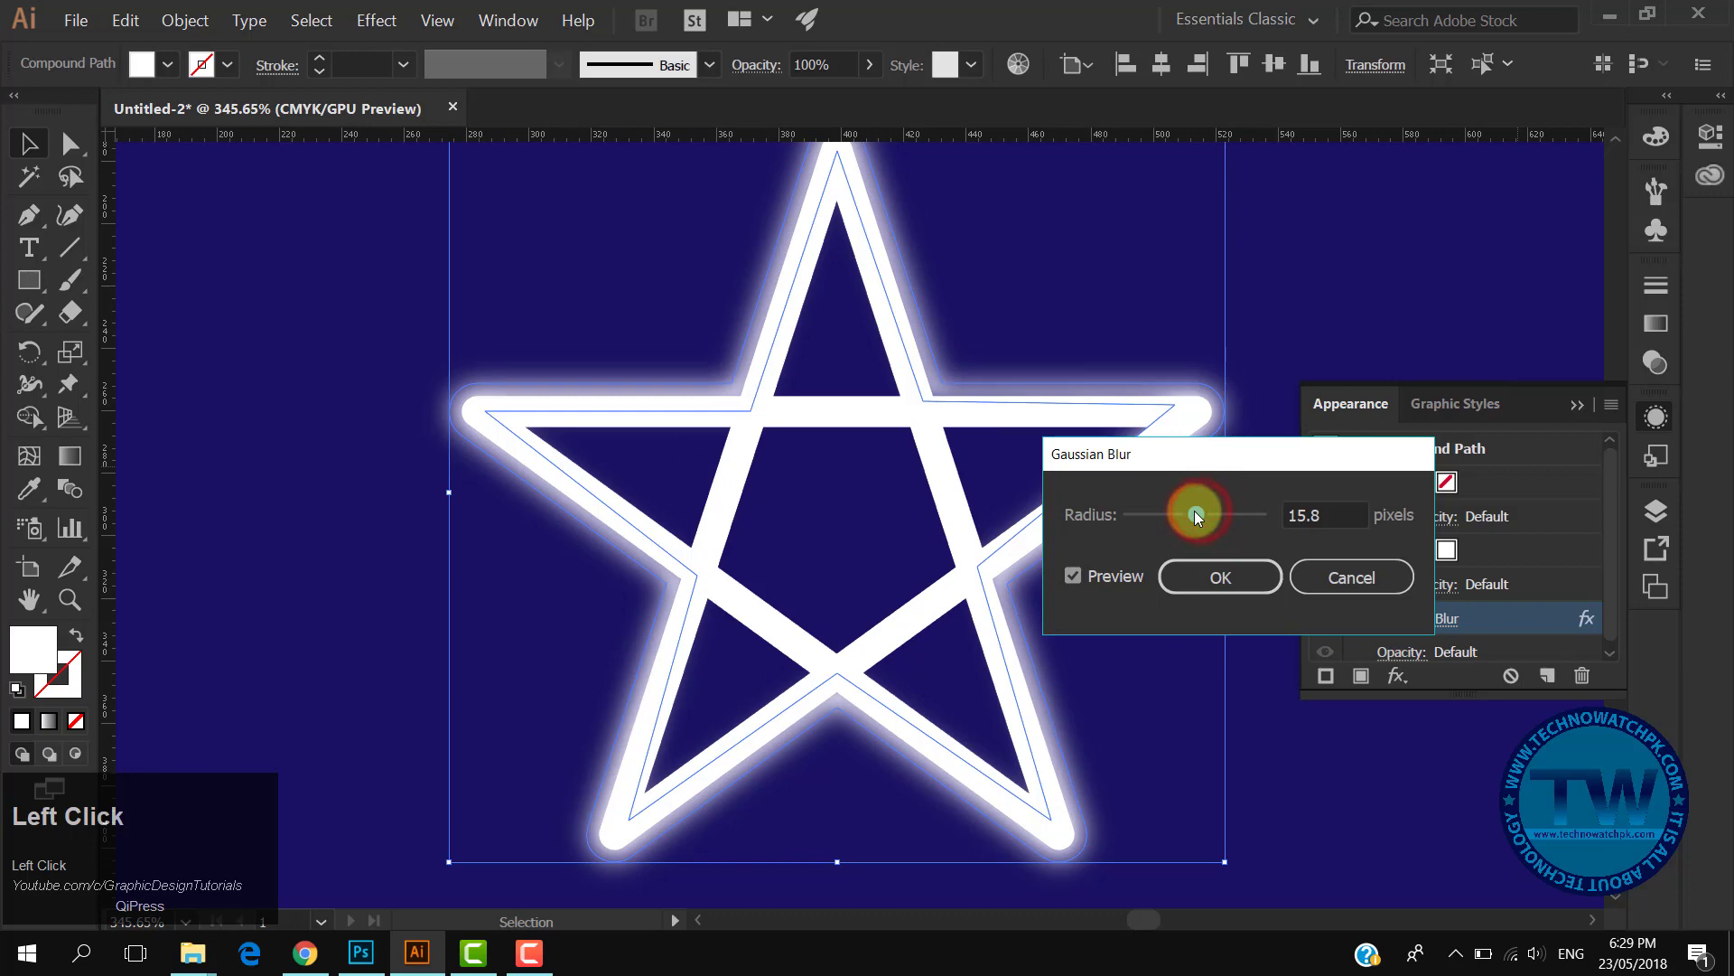
{"action": "left_click", "coordinate": [1245, 580]}
- Draw a small five-pointed star with the Star tool near the artboard's top-left corner
{"action": "left_click", "coordinate": [1262, 637]}
{"action": "left_click_drag", "start_coordinate": [1191, 741], "coordinate": [1192, 697]}
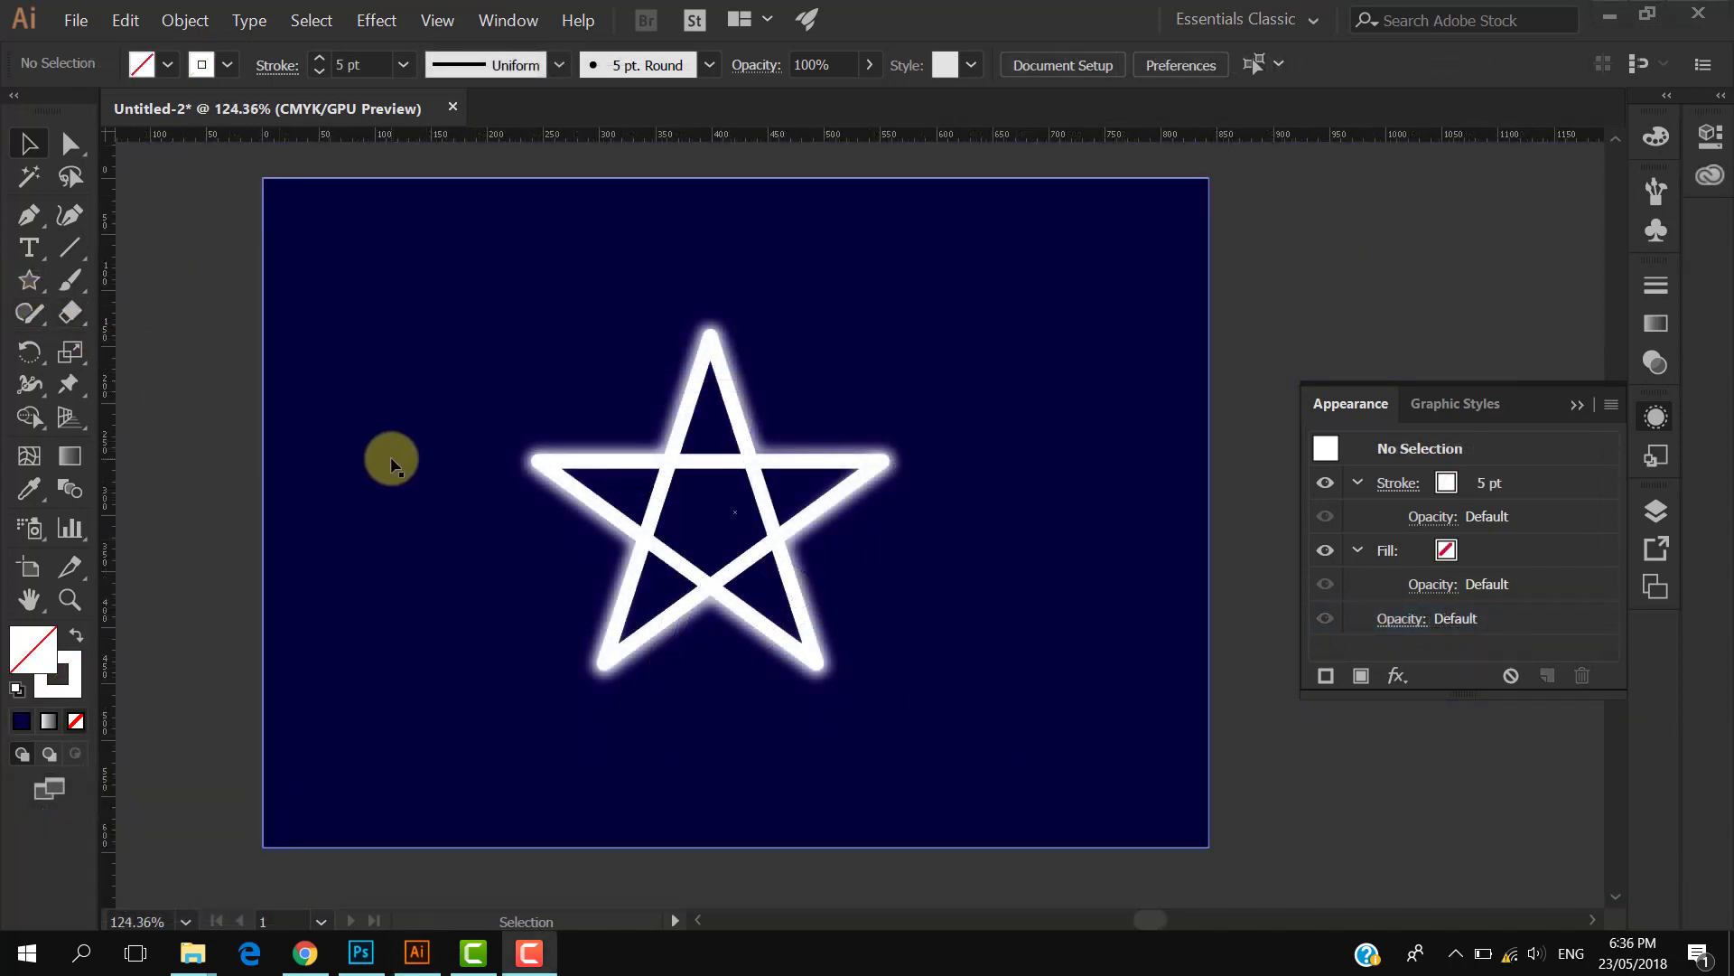
{"action": "left_click_drag", "start_coordinate": [29, 280], "coordinate": [127, 405]}
{"action": "left_click_drag", "start_coordinate": [368, 355], "coordinate": [406, 412]}
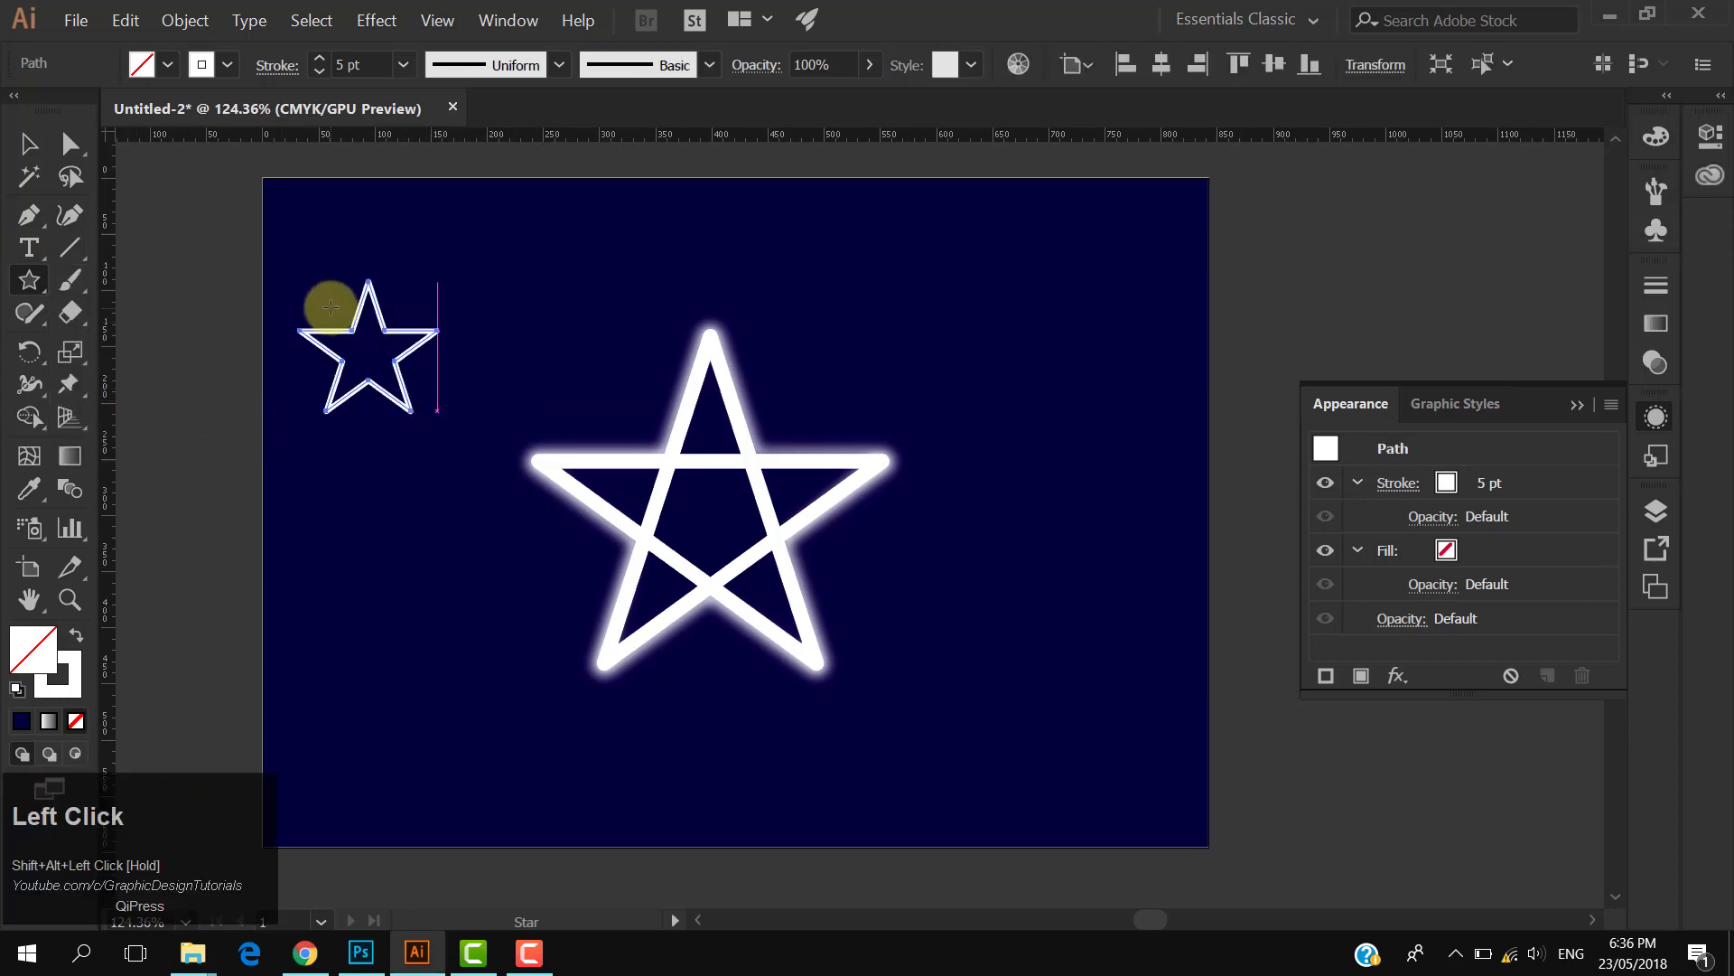
{"action": "left_click_drag", "start_coordinate": [319, 277], "coordinate": [450, 325]}
{"action": "left_click", "coordinate": [28, 143]}
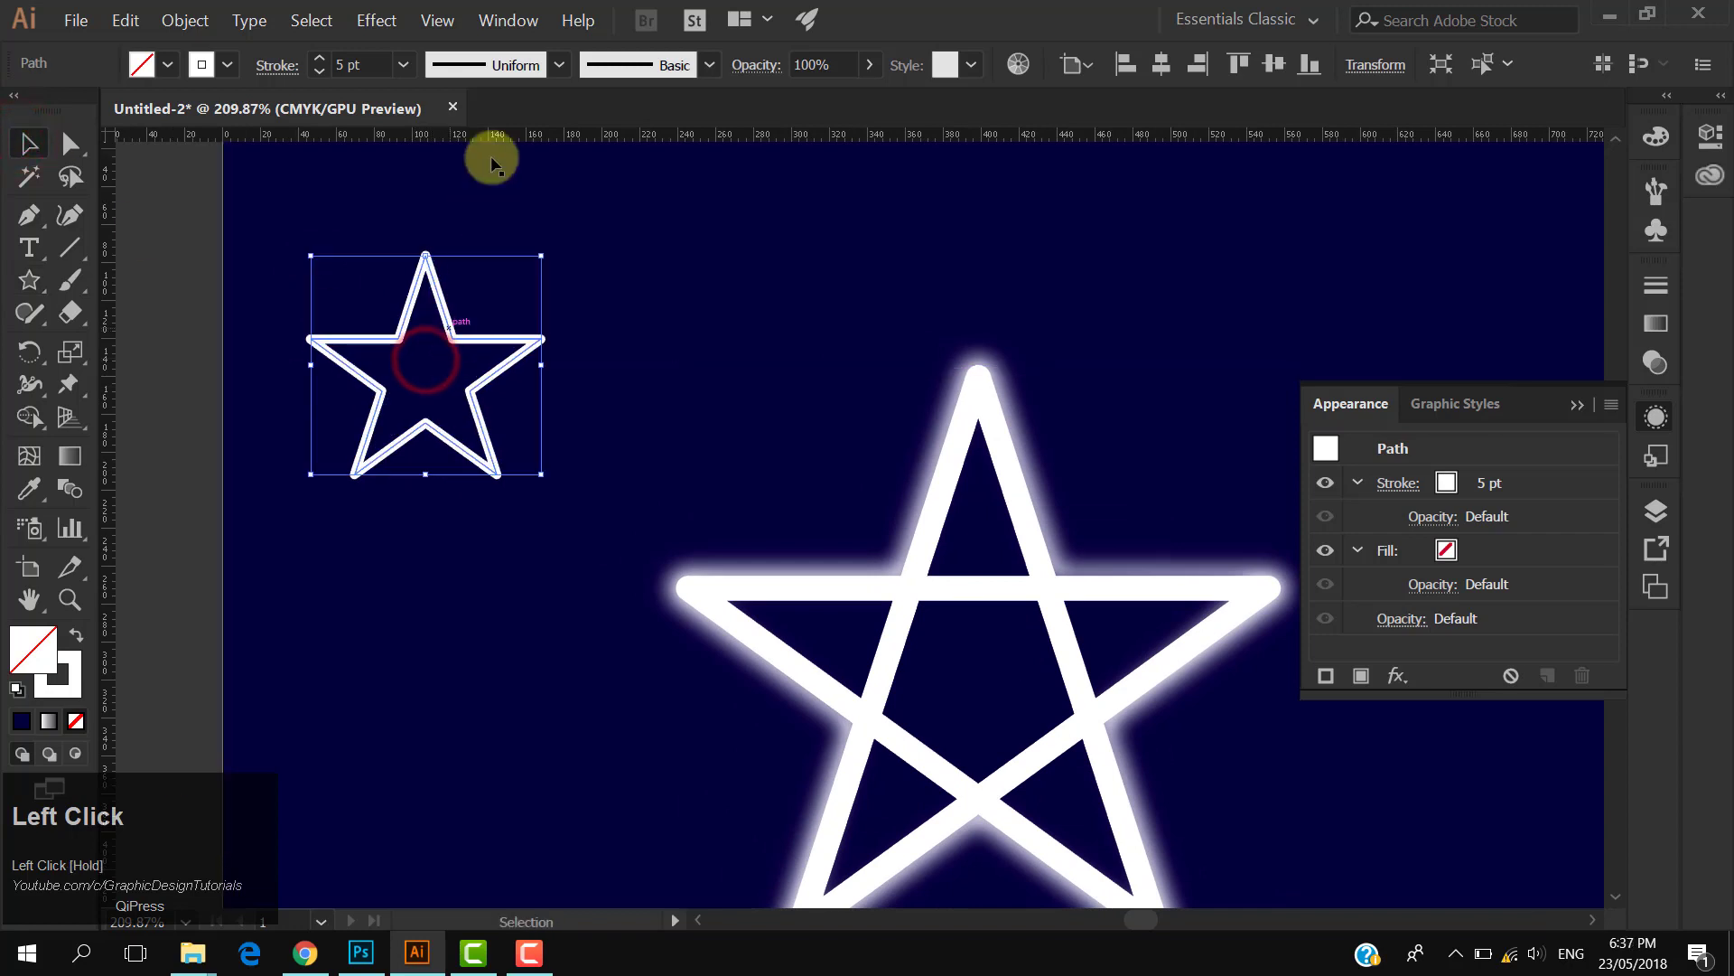
- Apply Offset Path to the small star with Miter joins and an increased offset
{"action": "left_click", "coordinate": [185, 20]}
{"action": "mouse_move", "coordinate": [301, 469]}
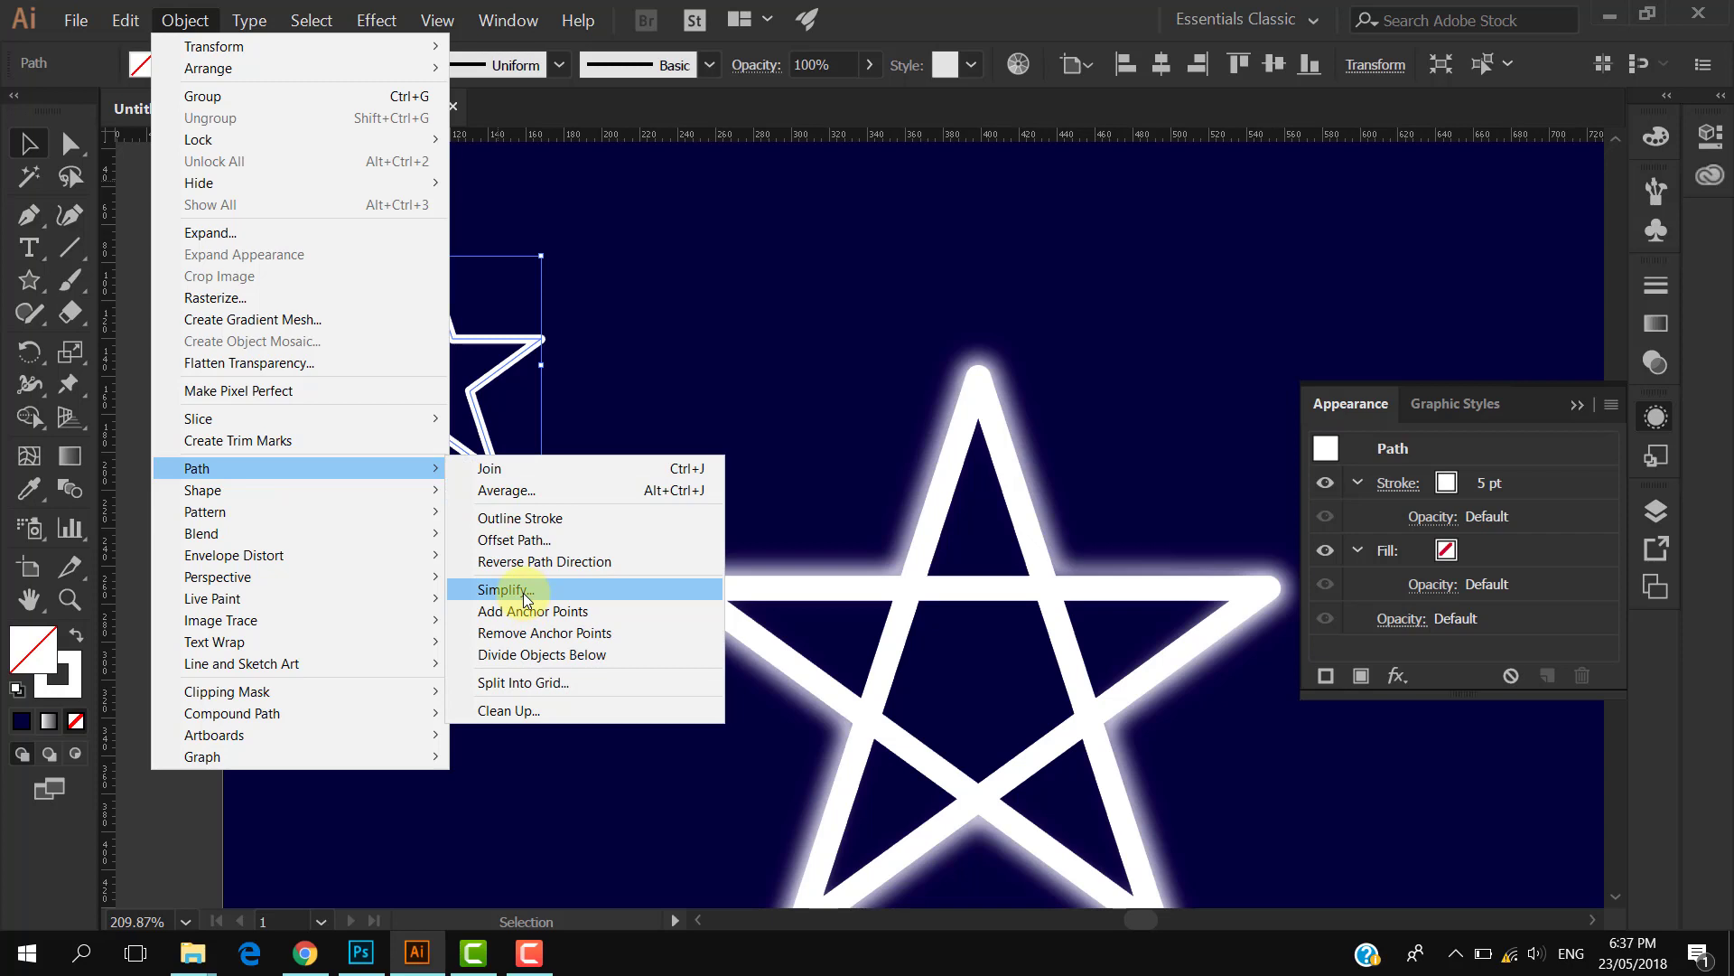
{"action": "left_click", "coordinate": [522, 540]}
{"action": "left_click", "coordinate": [1091, 577]}
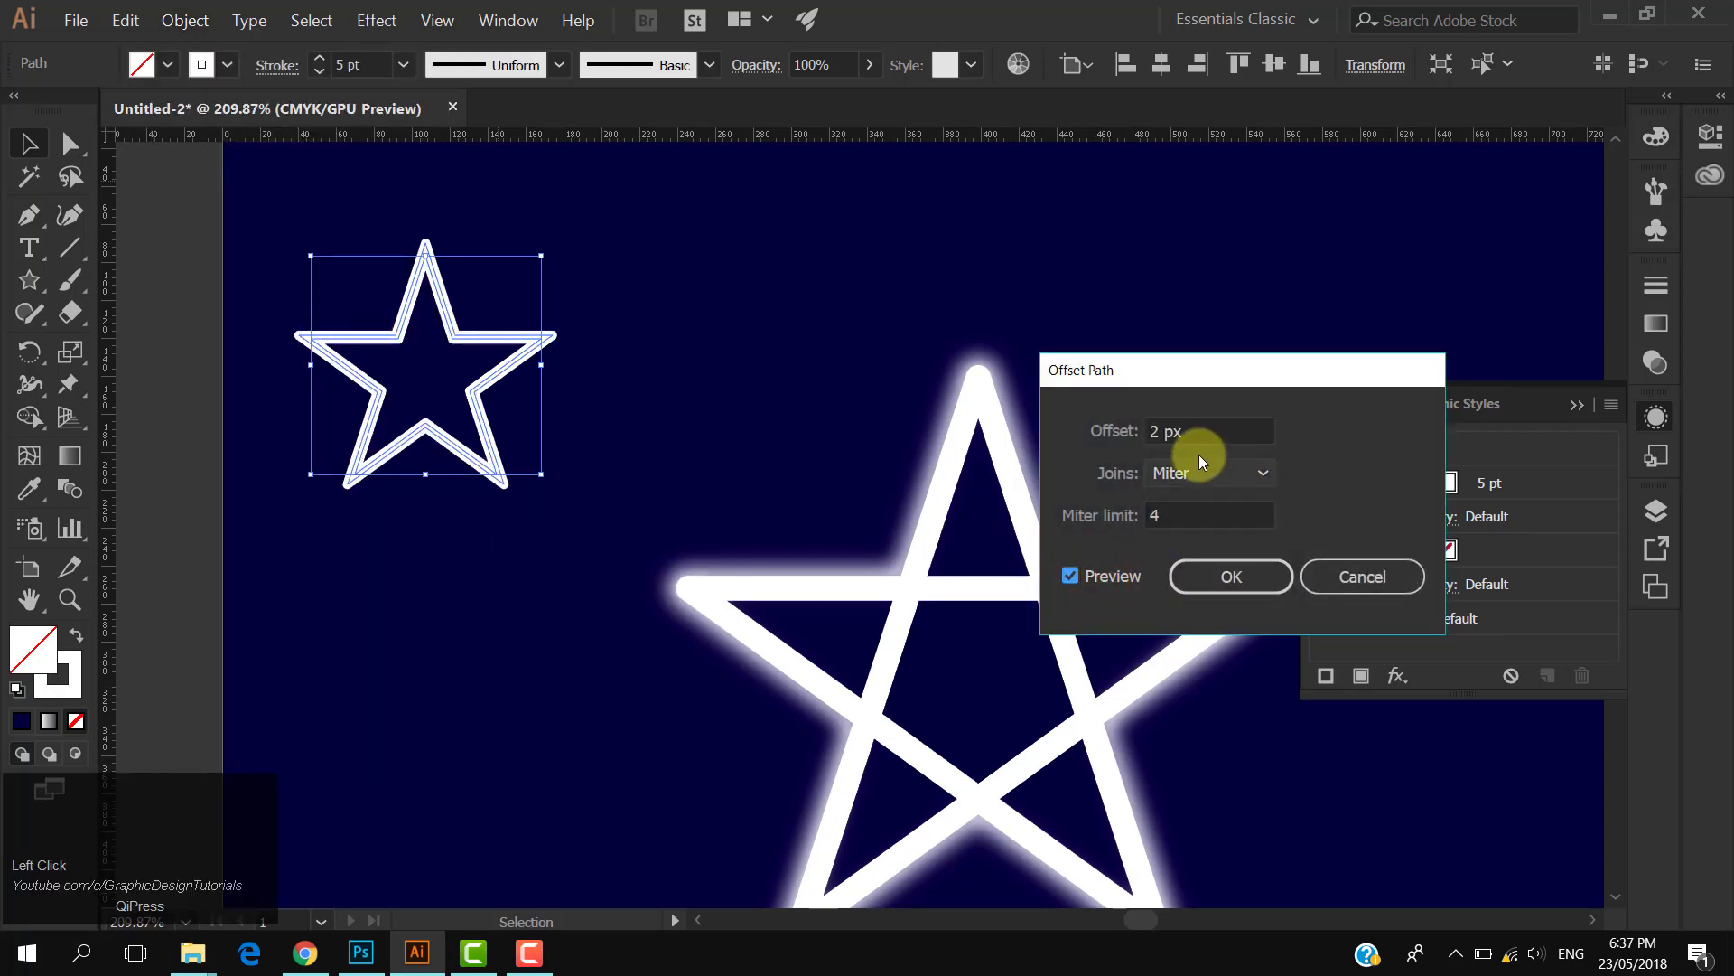
{"action": "left_click", "coordinate": [1191, 429]}
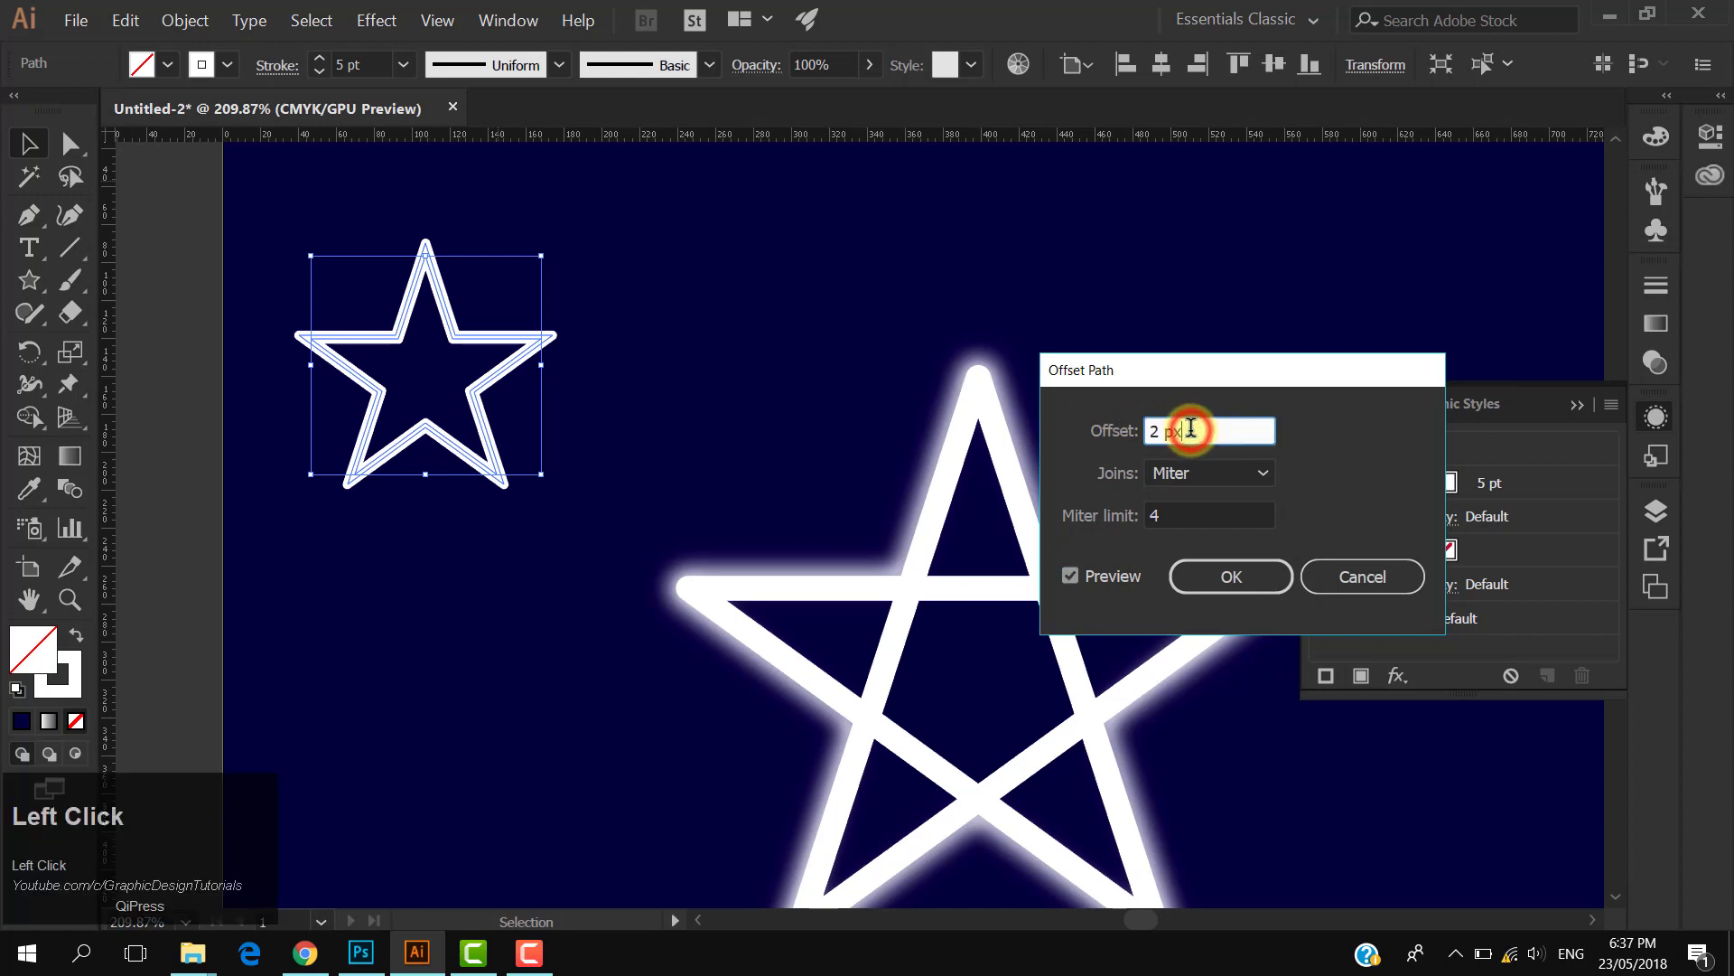
{"action": "scroll", "coordinate": [1191, 428], "scroll_direction": "up", "scroll_amount": 1}
{"action": "left_click", "coordinate": [1237, 577]}
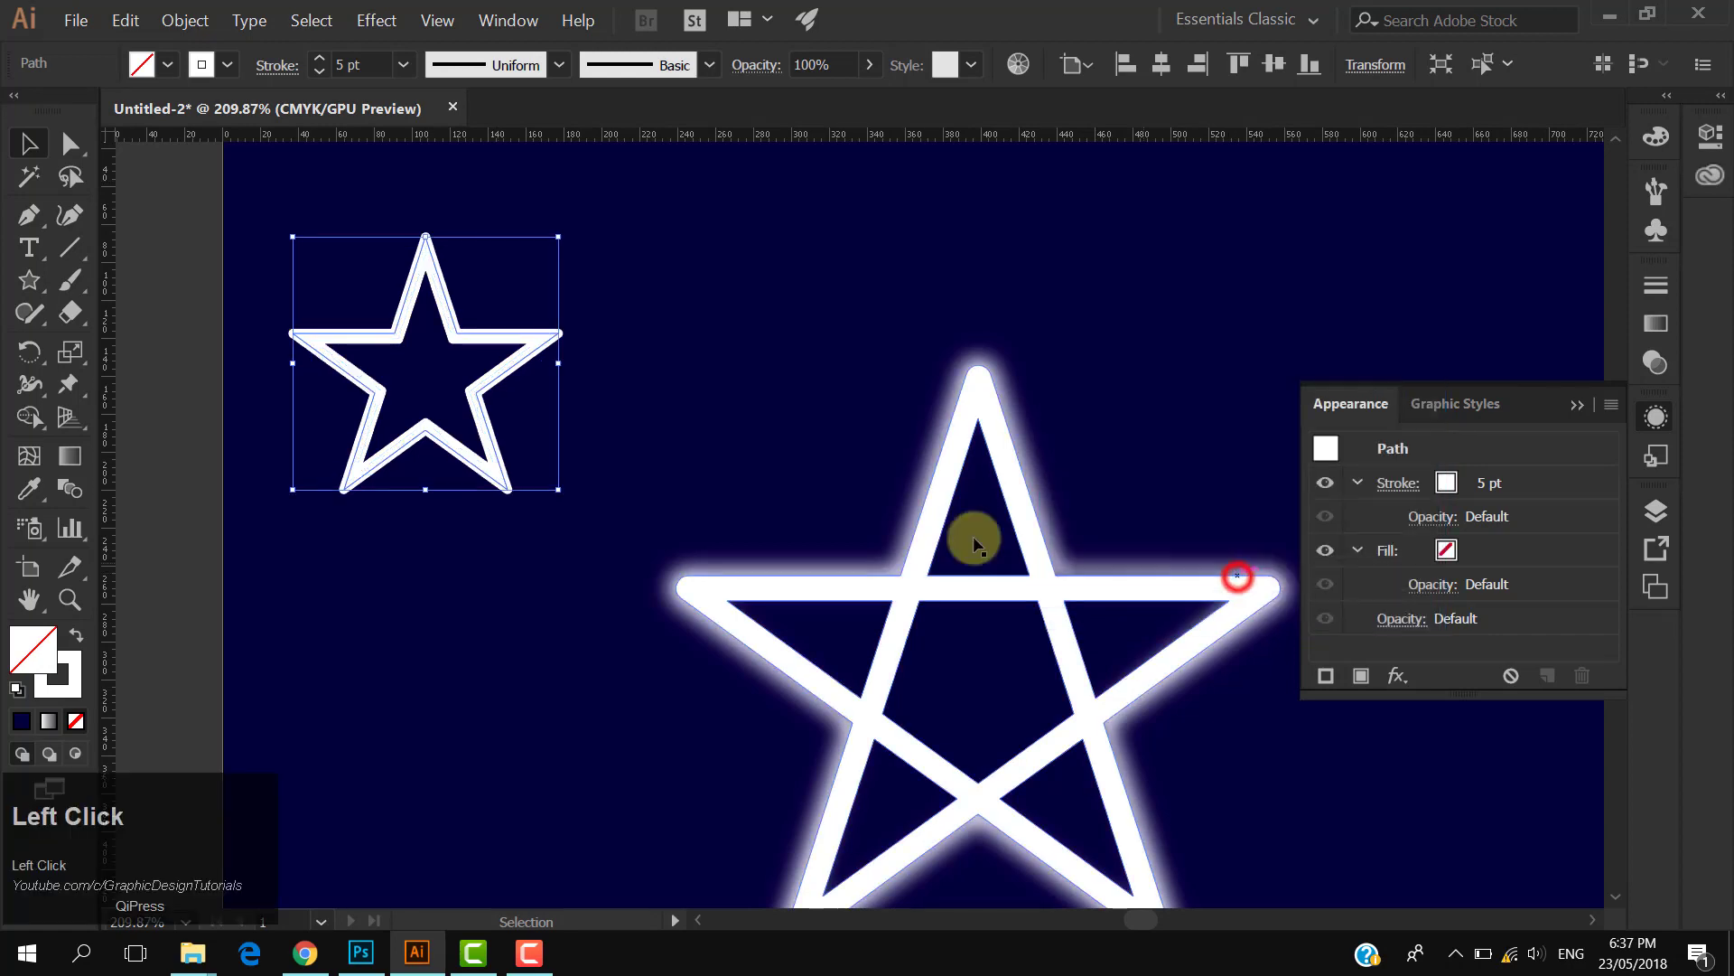
- Lock the dark blue background rectangle so it can no longer be selected
{"action": "left_click", "coordinate": [661, 386]}
{"action": "left_click_drag", "start_coordinate": [514, 356], "coordinate": [677, 425]}
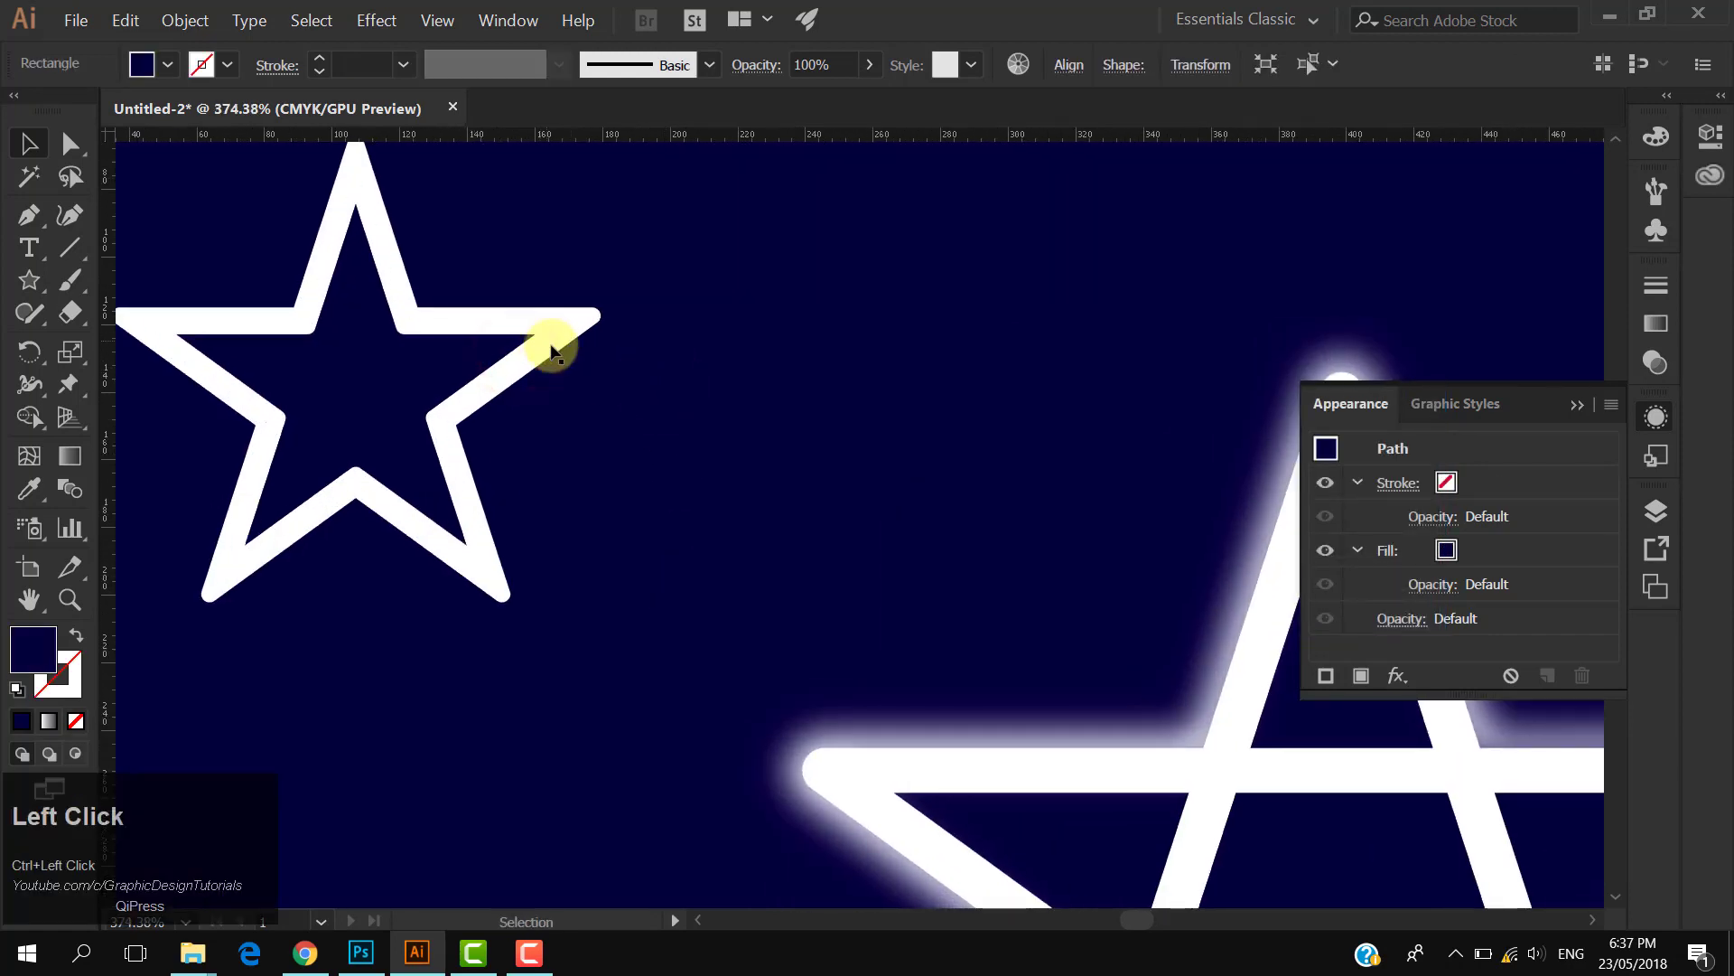
{"action": "left_click_drag", "start_coordinate": [553, 338], "coordinate": [696, 372]}
{"action": "key", "text": "ctrl+z"}
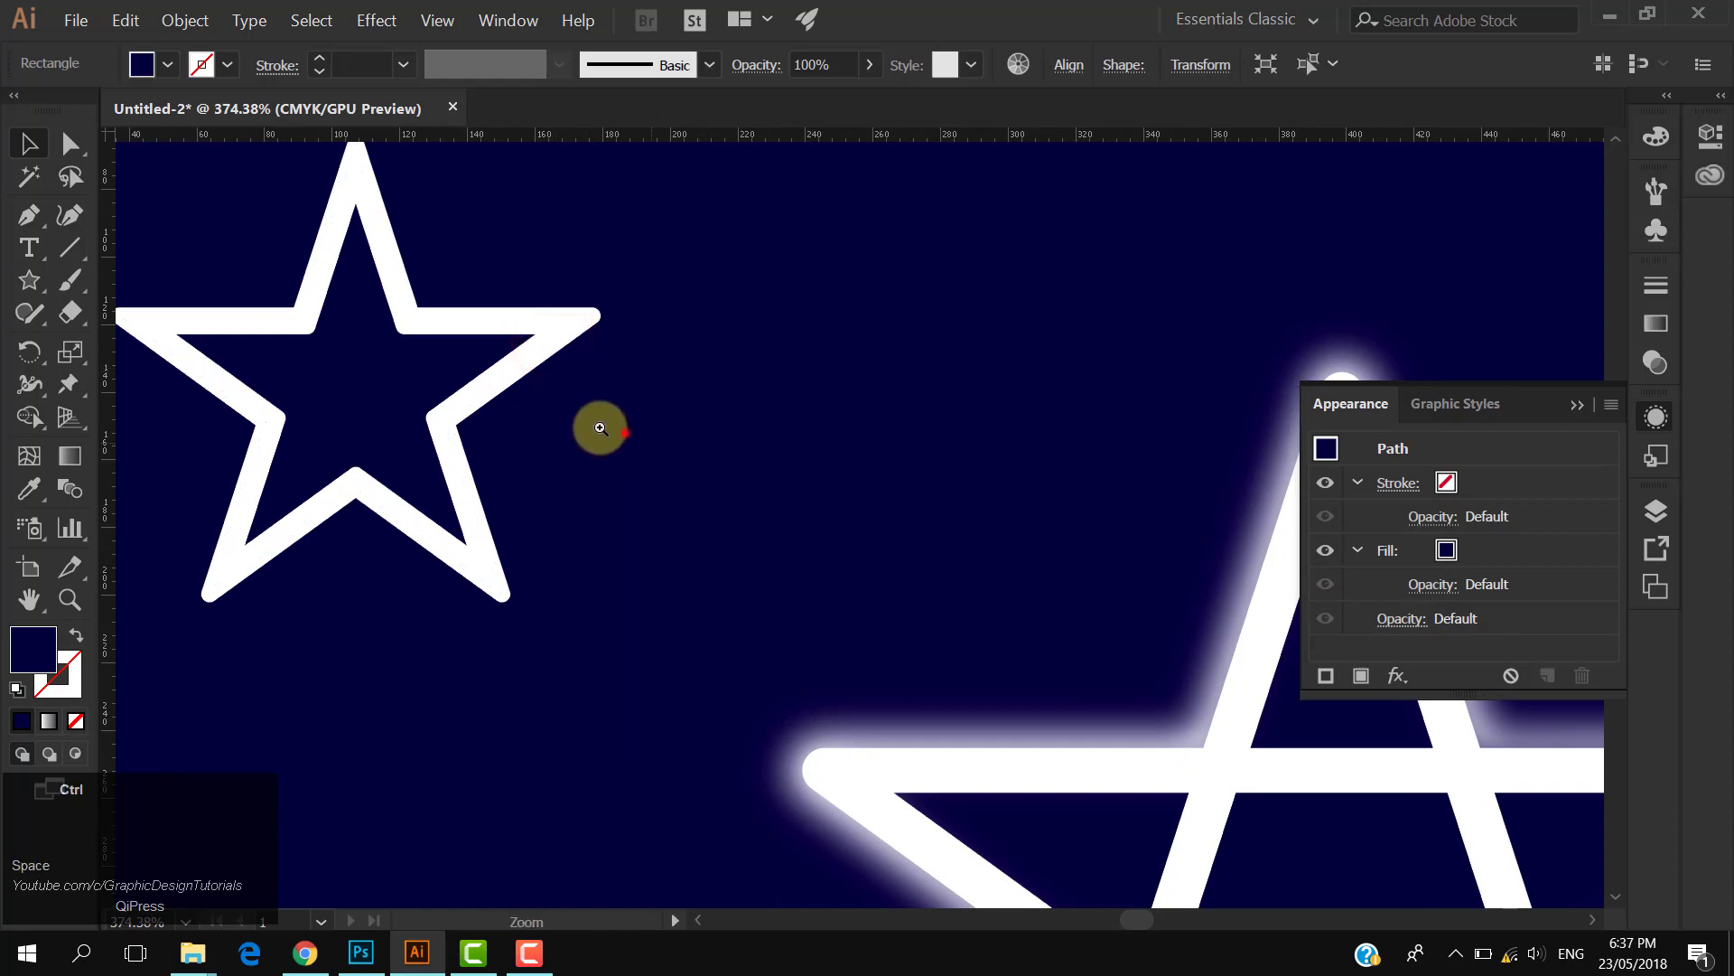
{"action": "left_click_drag", "start_coordinate": [623, 433], "coordinate": [497, 411]}
{"action": "left_click_drag", "start_coordinate": [471, 400], "coordinate": [701, 547]}
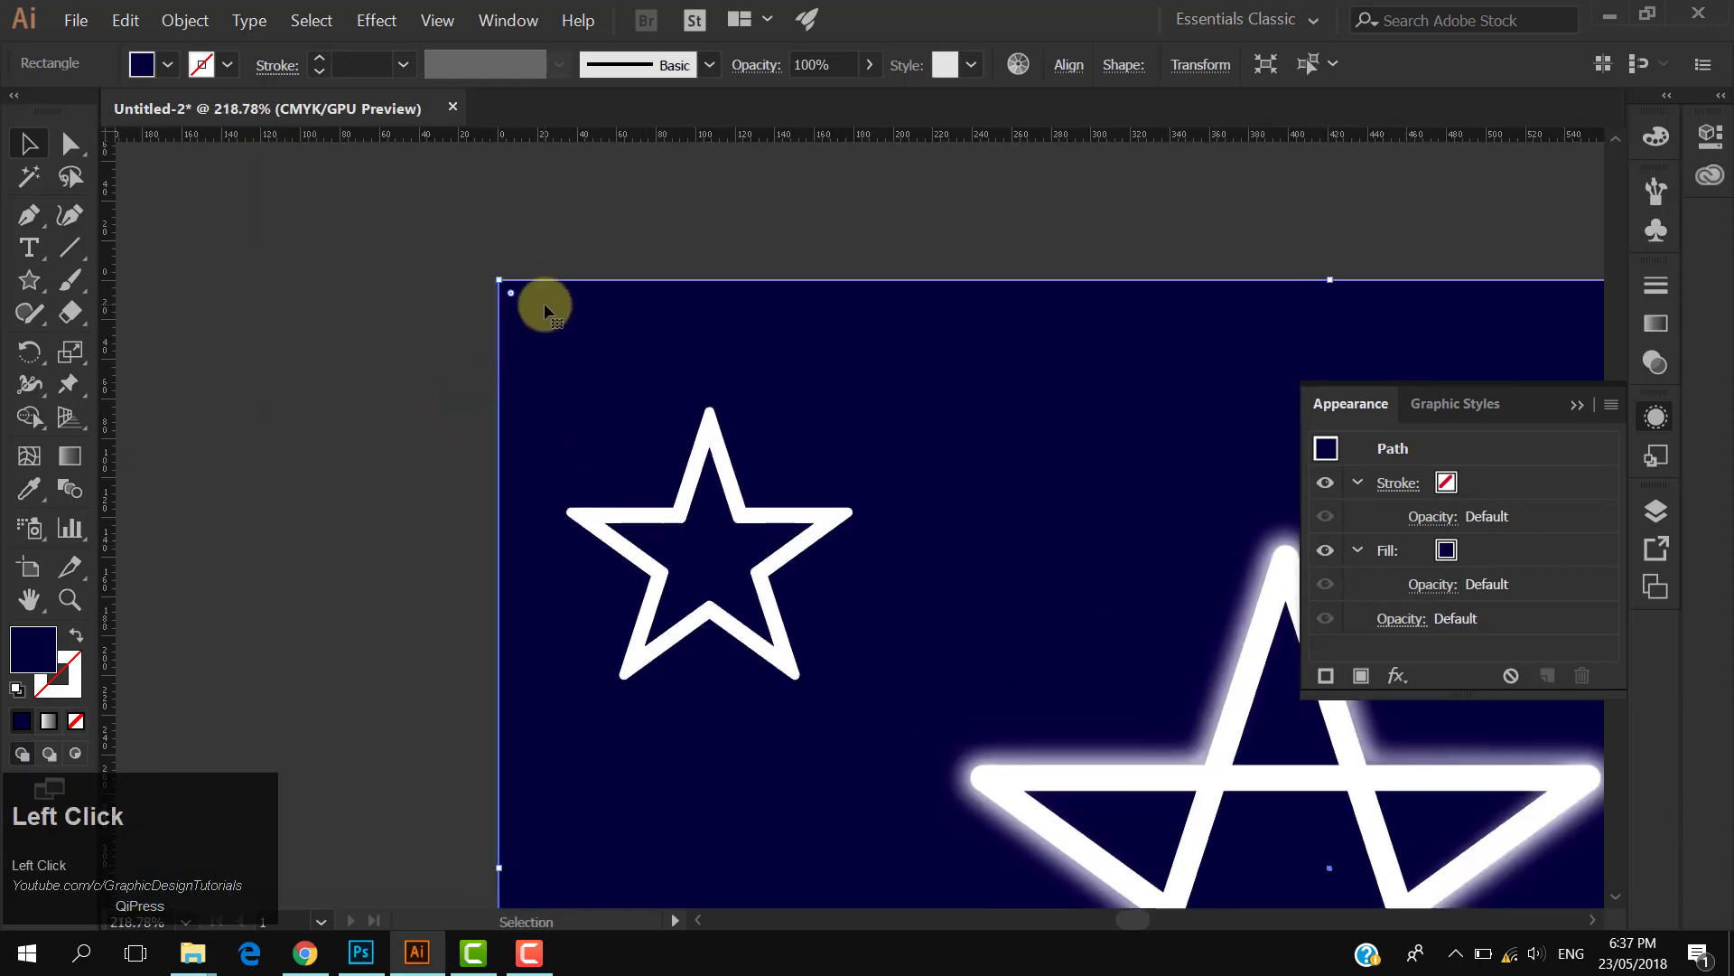
{"action": "left_click", "coordinate": [213, 24]}
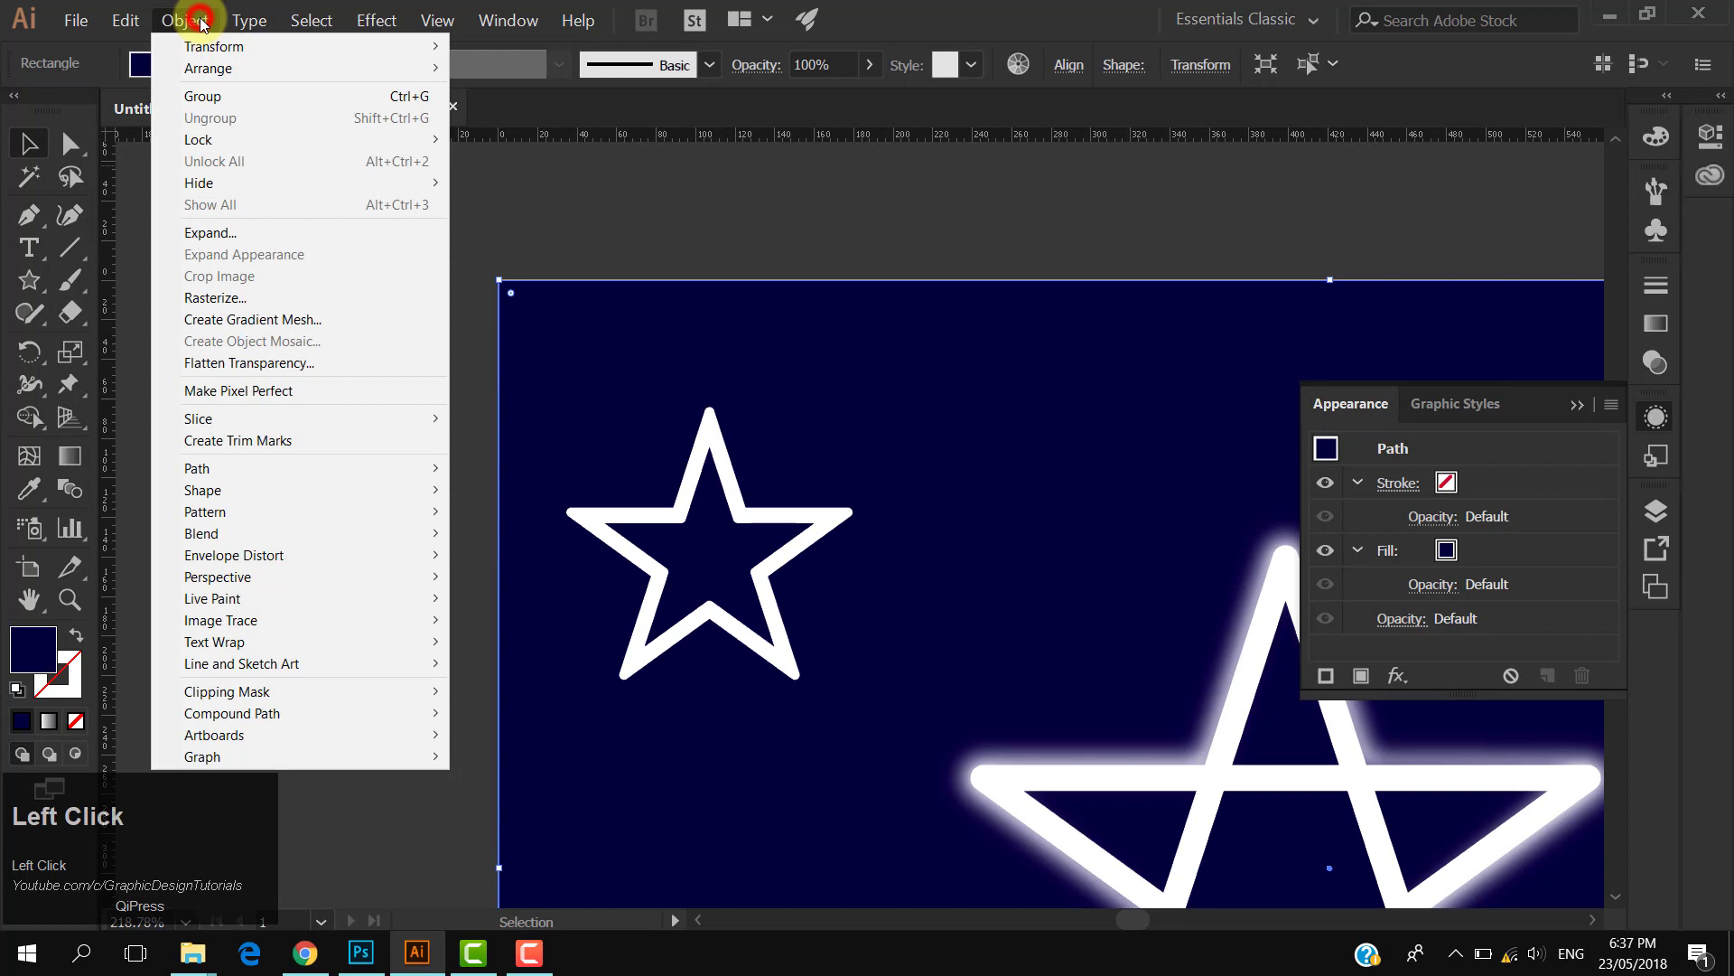
{"action": "left_click", "coordinate": [224, 138]}
{"action": "left_click", "coordinate": [484, 141]}
{"action": "left_click", "coordinate": [496, 243]}
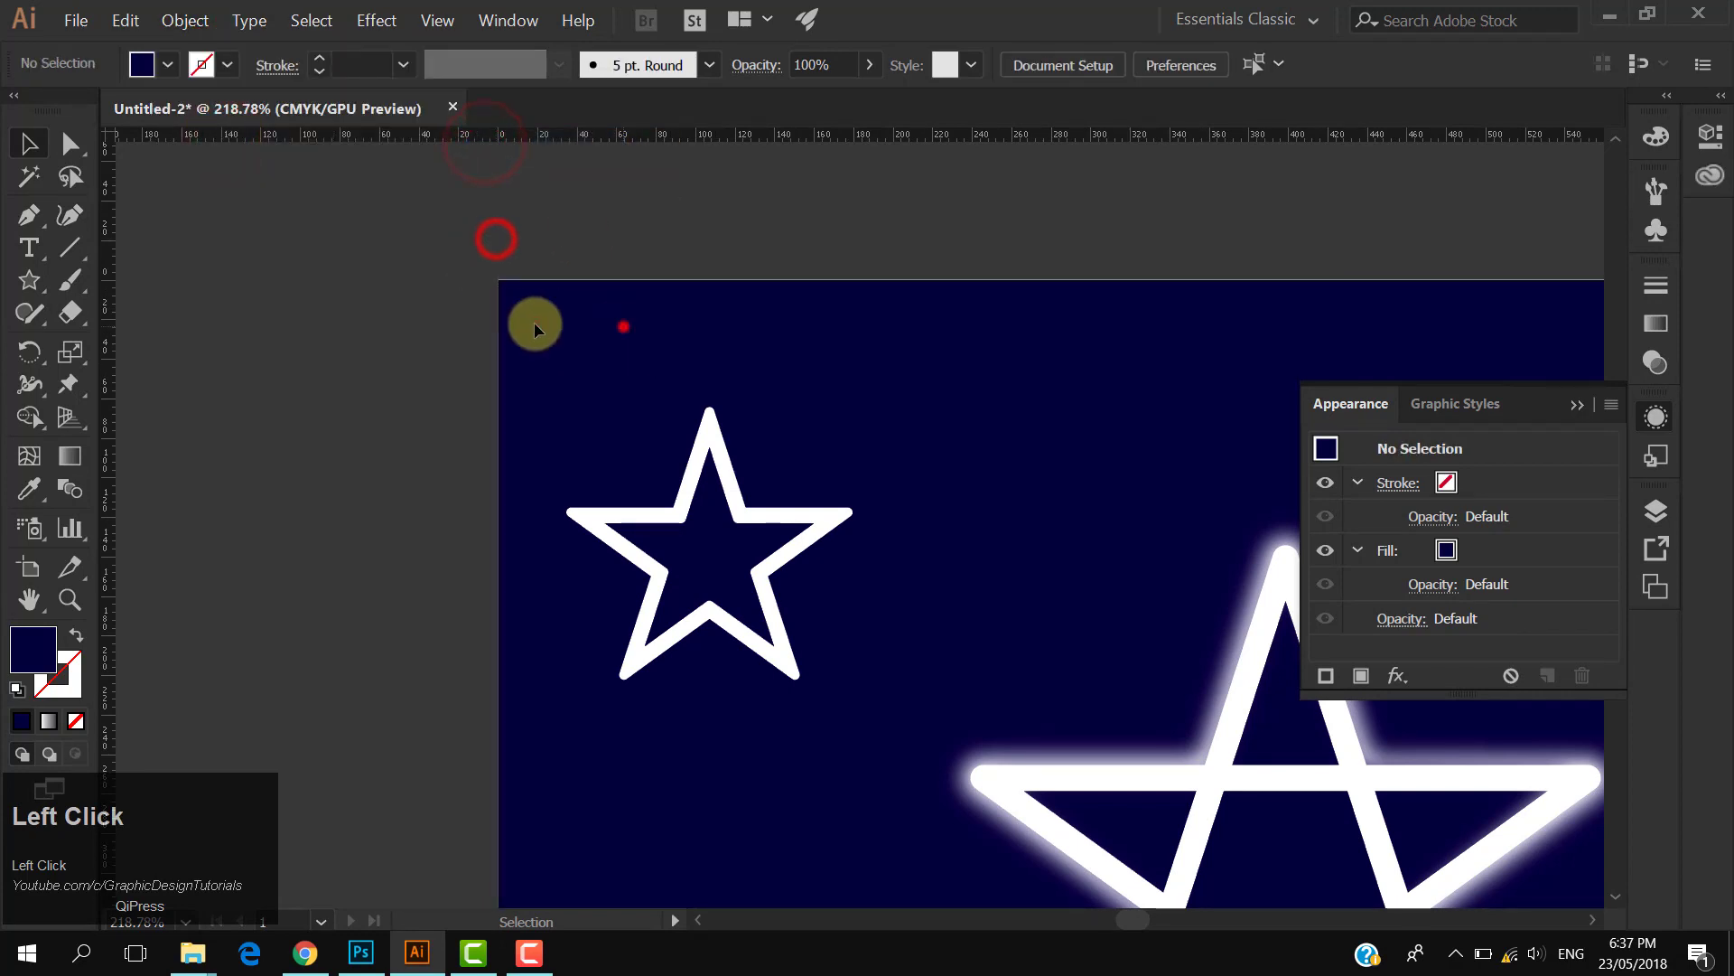
- Apply a Gaussian Blur with an 8.6 pixel radius to the small offset star
{"action": "left_click_drag", "start_coordinate": [676, 529], "coordinate": [783, 528]}
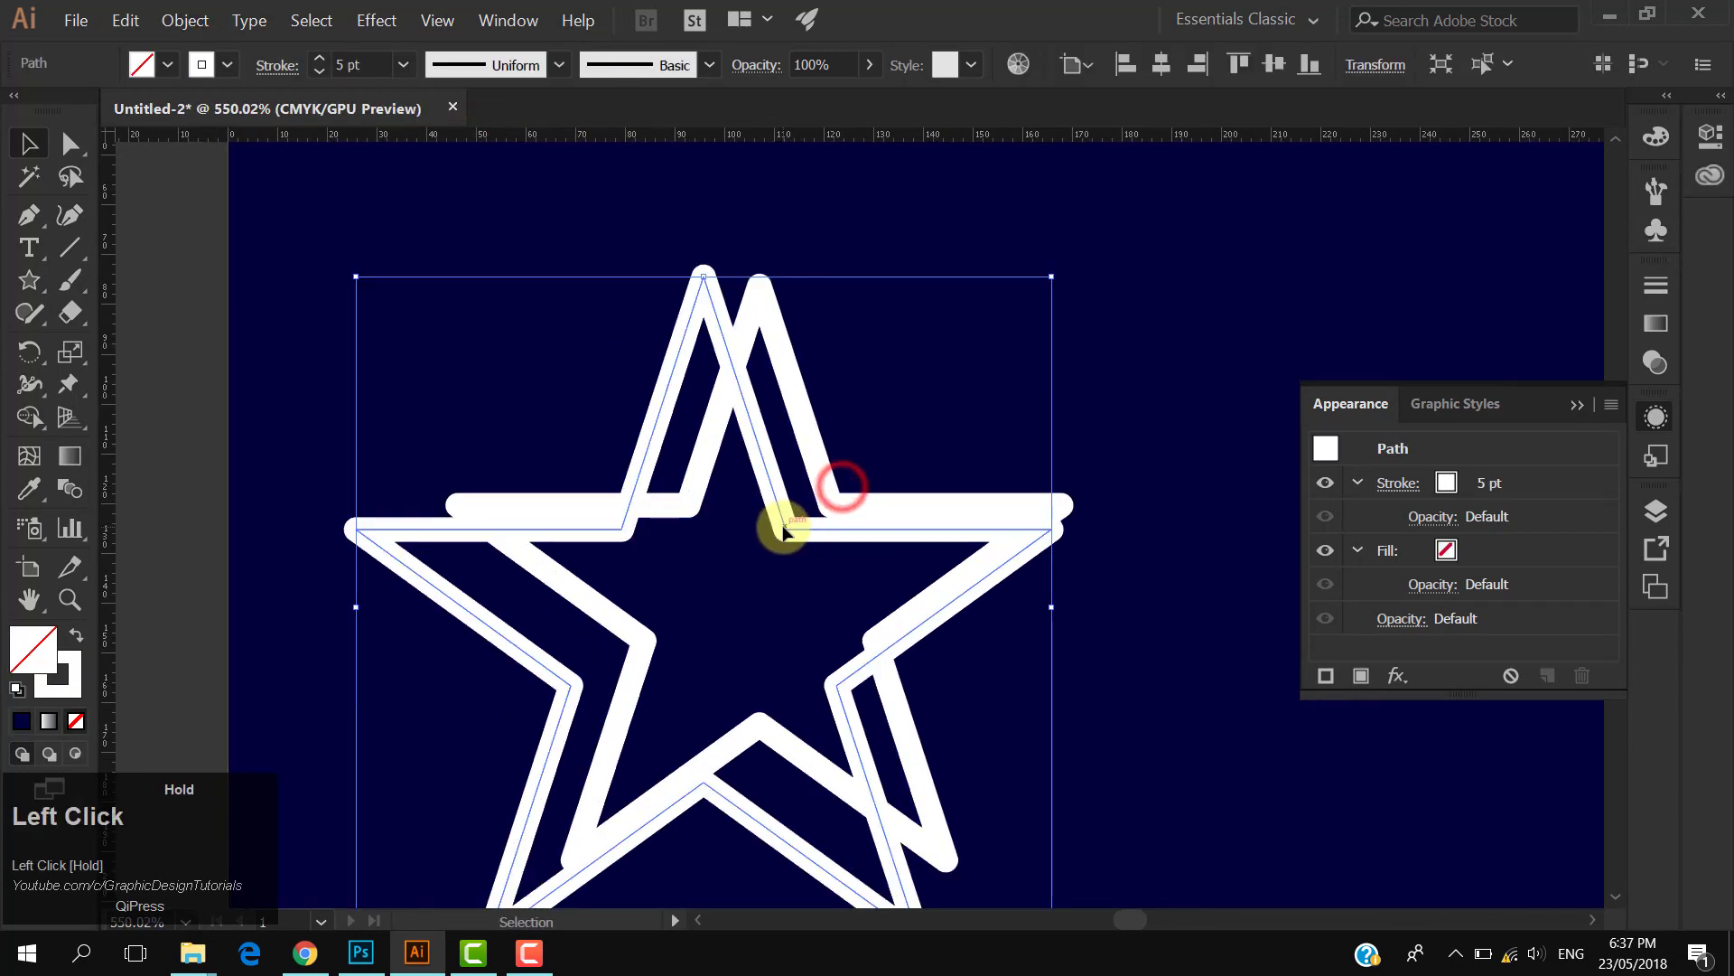
{"action": "key", "text": "ctrl+z"}
{"action": "left_click", "coordinate": [1108, 491]}
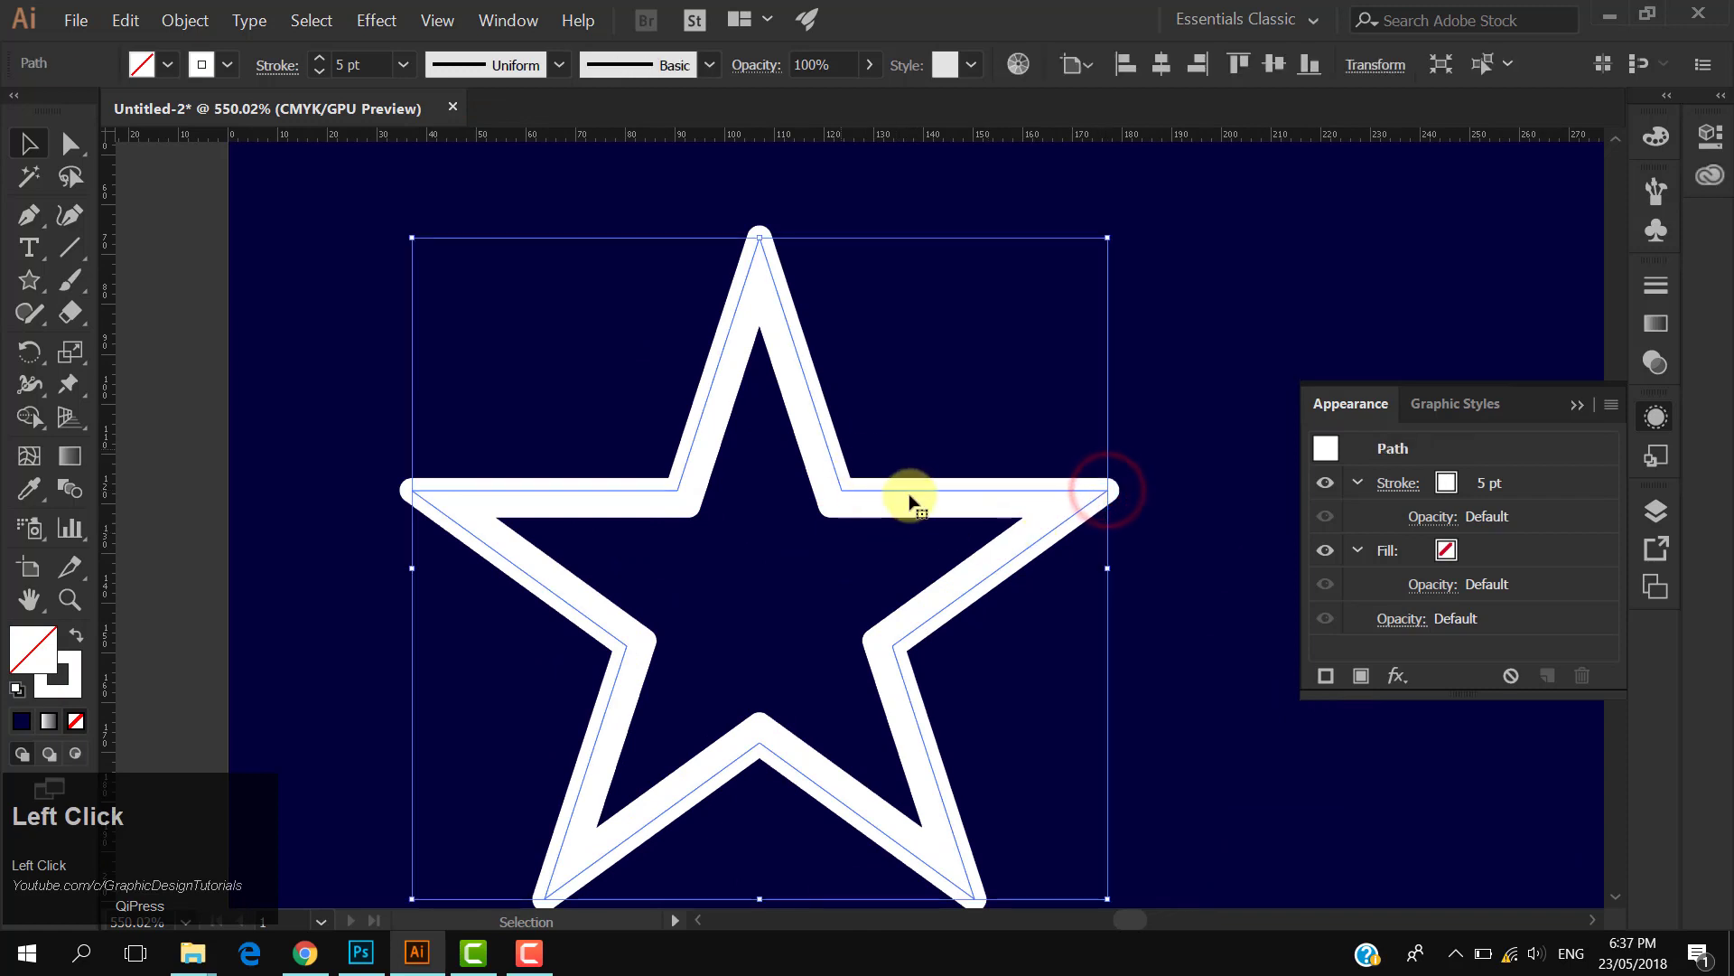
{"action": "left_click_drag", "start_coordinate": [910, 495], "coordinate": [782, 473]}
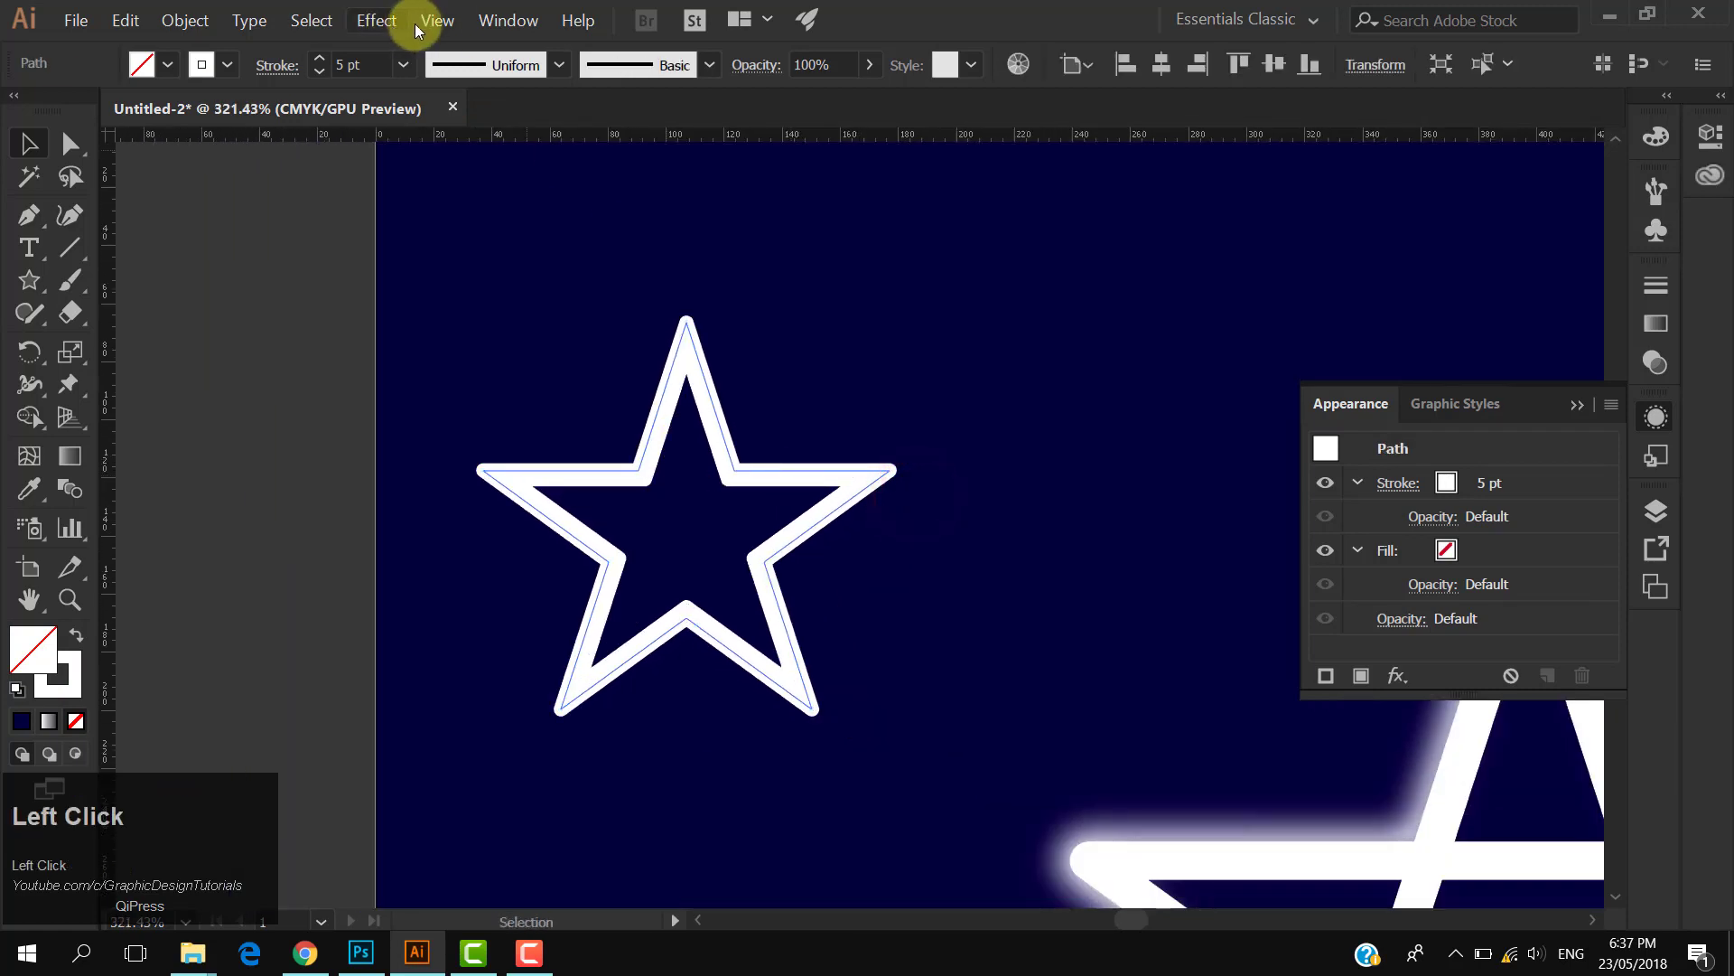
{"action": "left_click", "coordinate": [378, 20]}
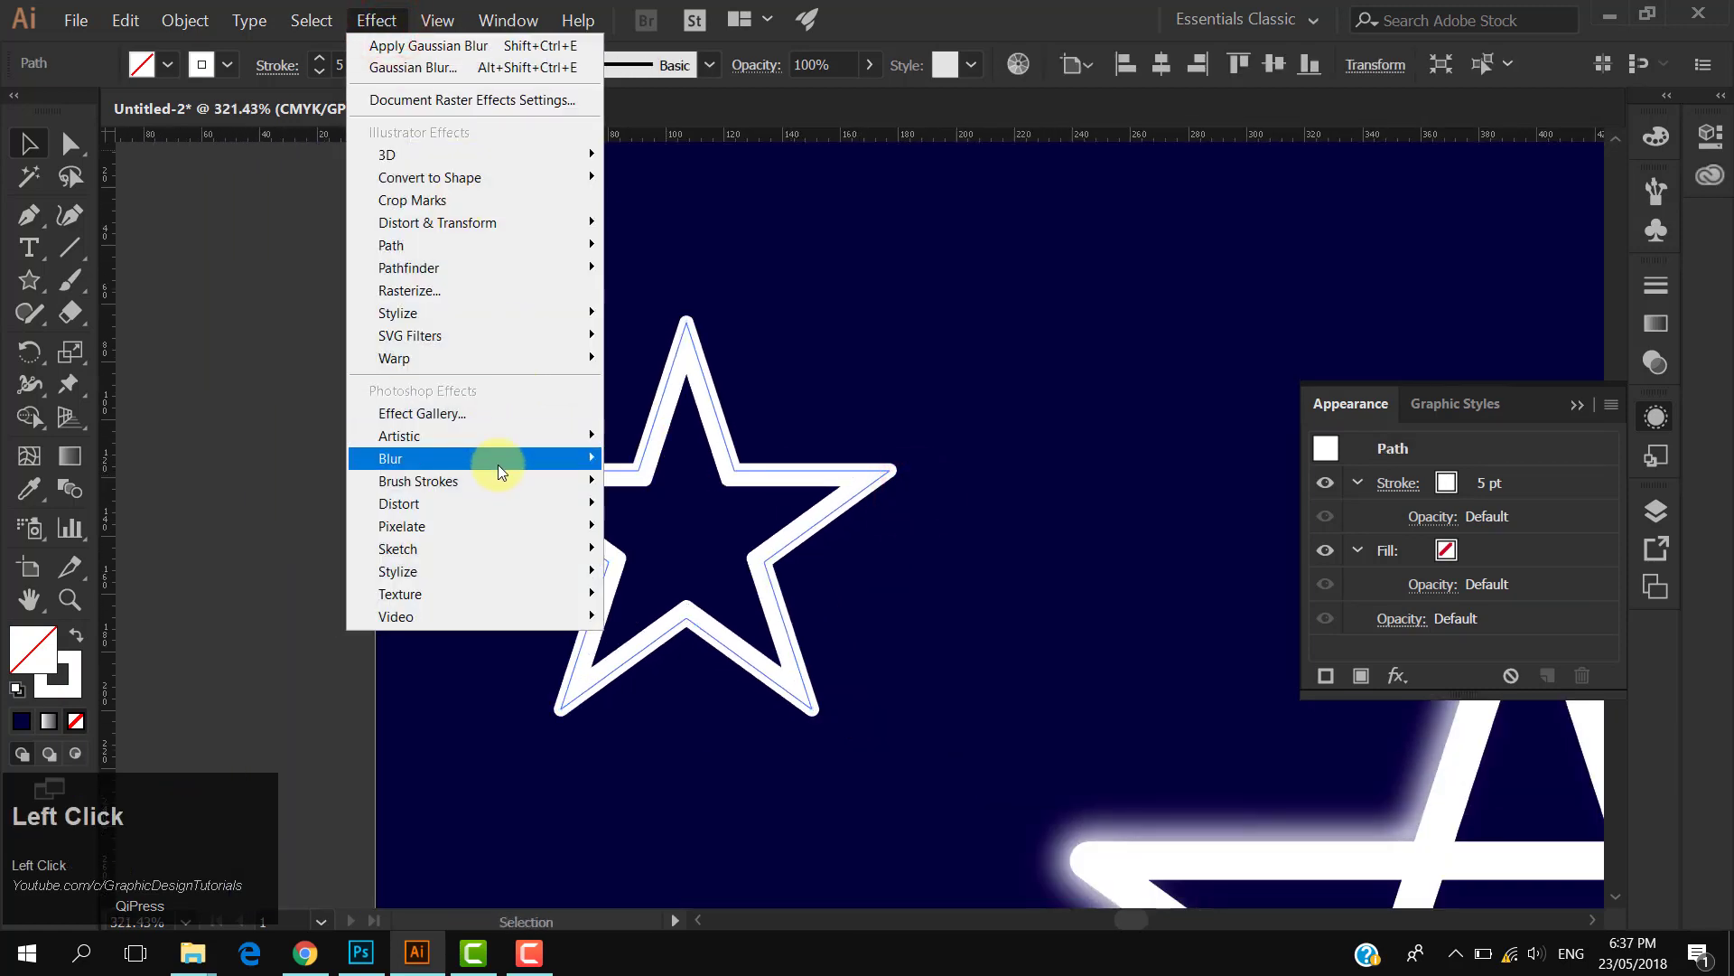
{"action": "mouse_move", "coordinate": [497, 464]}
{"action": "left_click", "coordinate": [659, 458]}
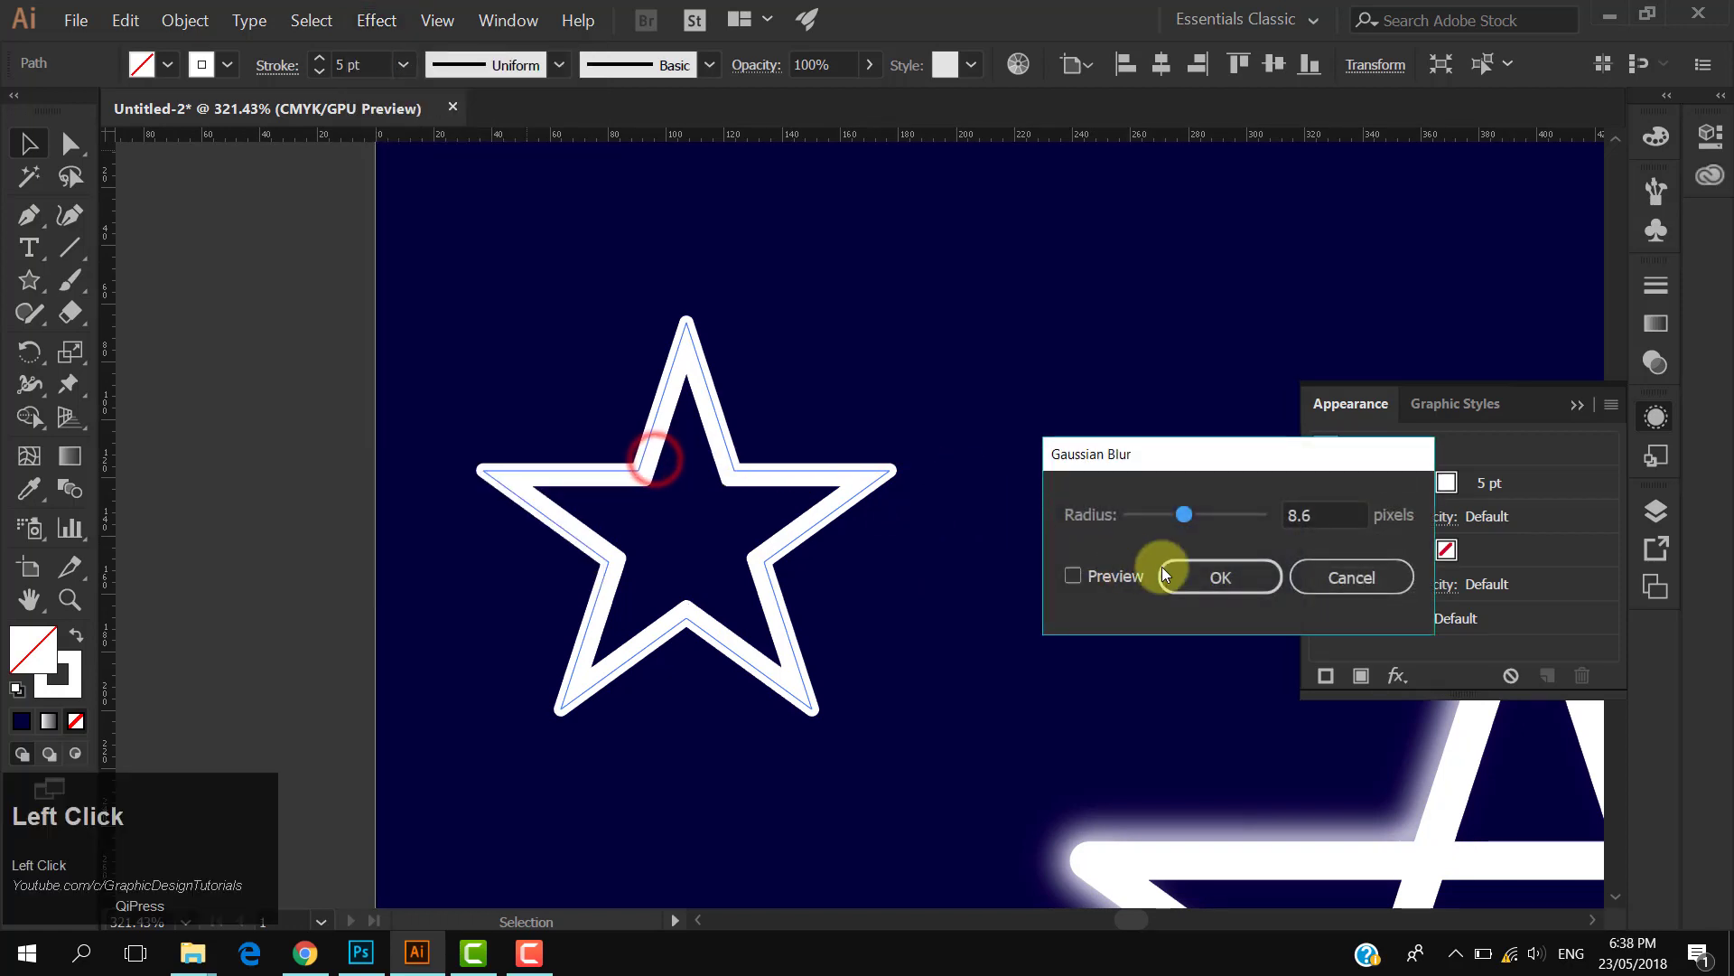
{"action": "left_click", "coordinate": [1093, 577]}
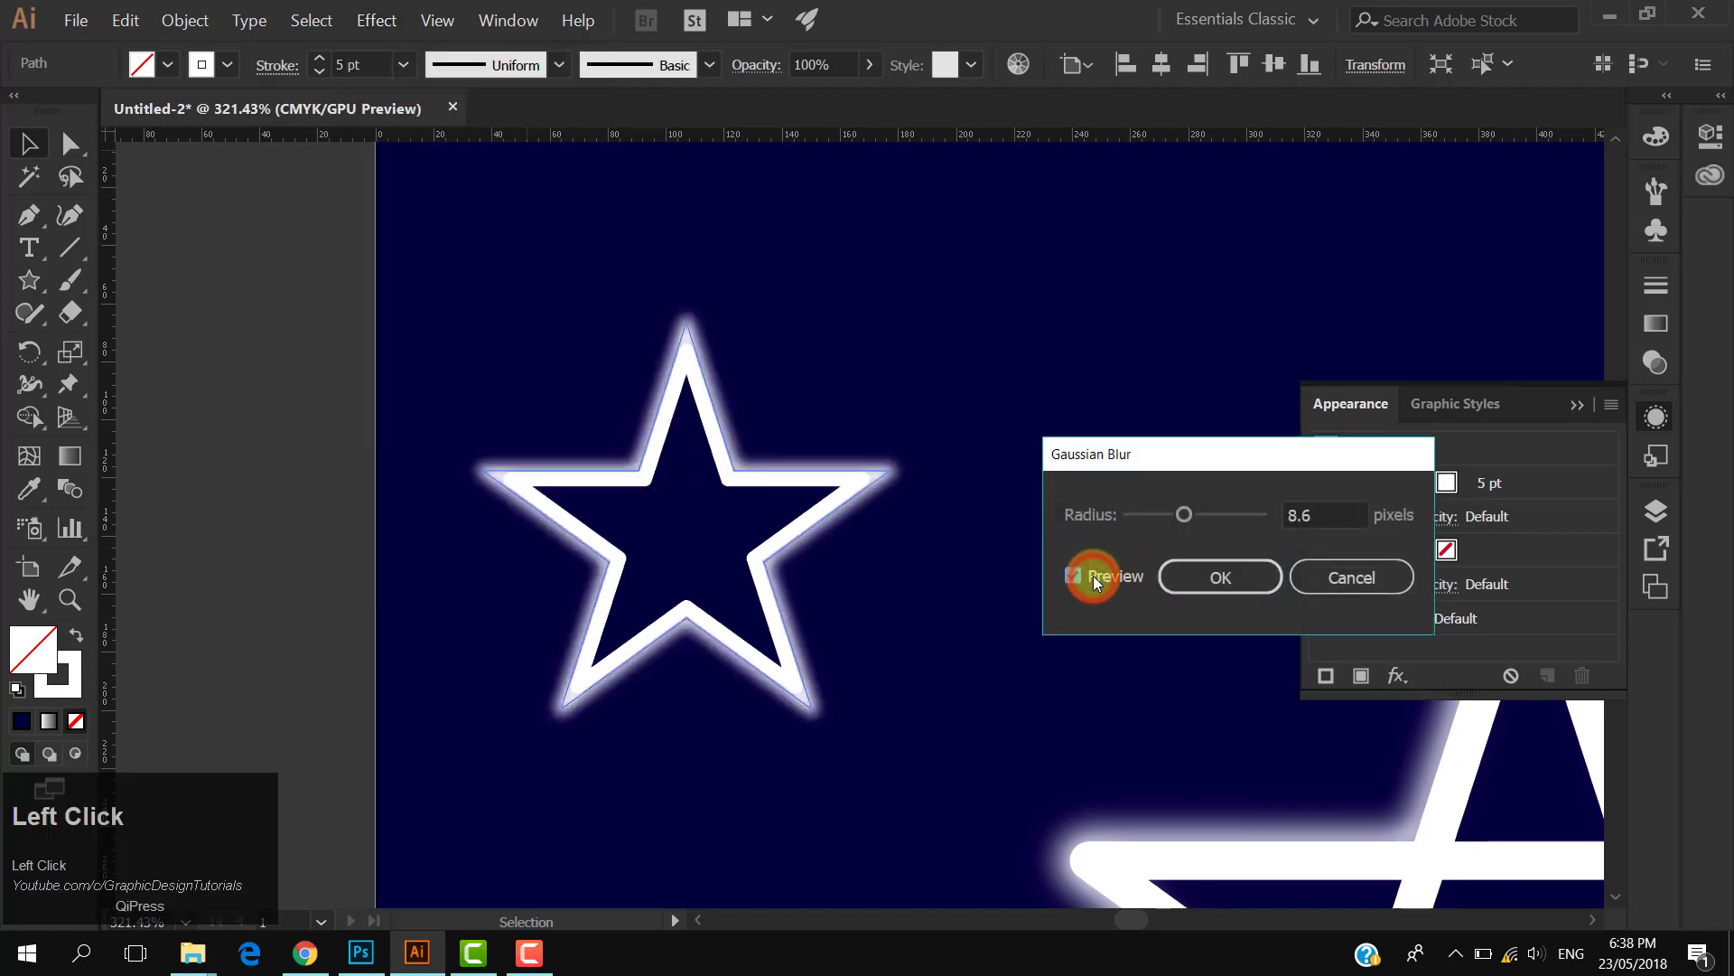
{"action": "left_click", "coordinate": [1211, 580]}
- Select the small sharp star together with its blurred outline and group them
{"action": "left_click", "coordinate": [1109, 299]}
{"action": "left_click_drag", "start_coordinate": [771, 512], "coordinate": [606, 484]}
{"action": "left_click_drag", "start_coordinate": [853, 523], "coordinate": [652, 423]}
{"action": "left_click_drag", "start_coordinate": [527, 387], "coordinate": [613, 387]}
{"action": "left_click", "coordinate": [632, 397]}
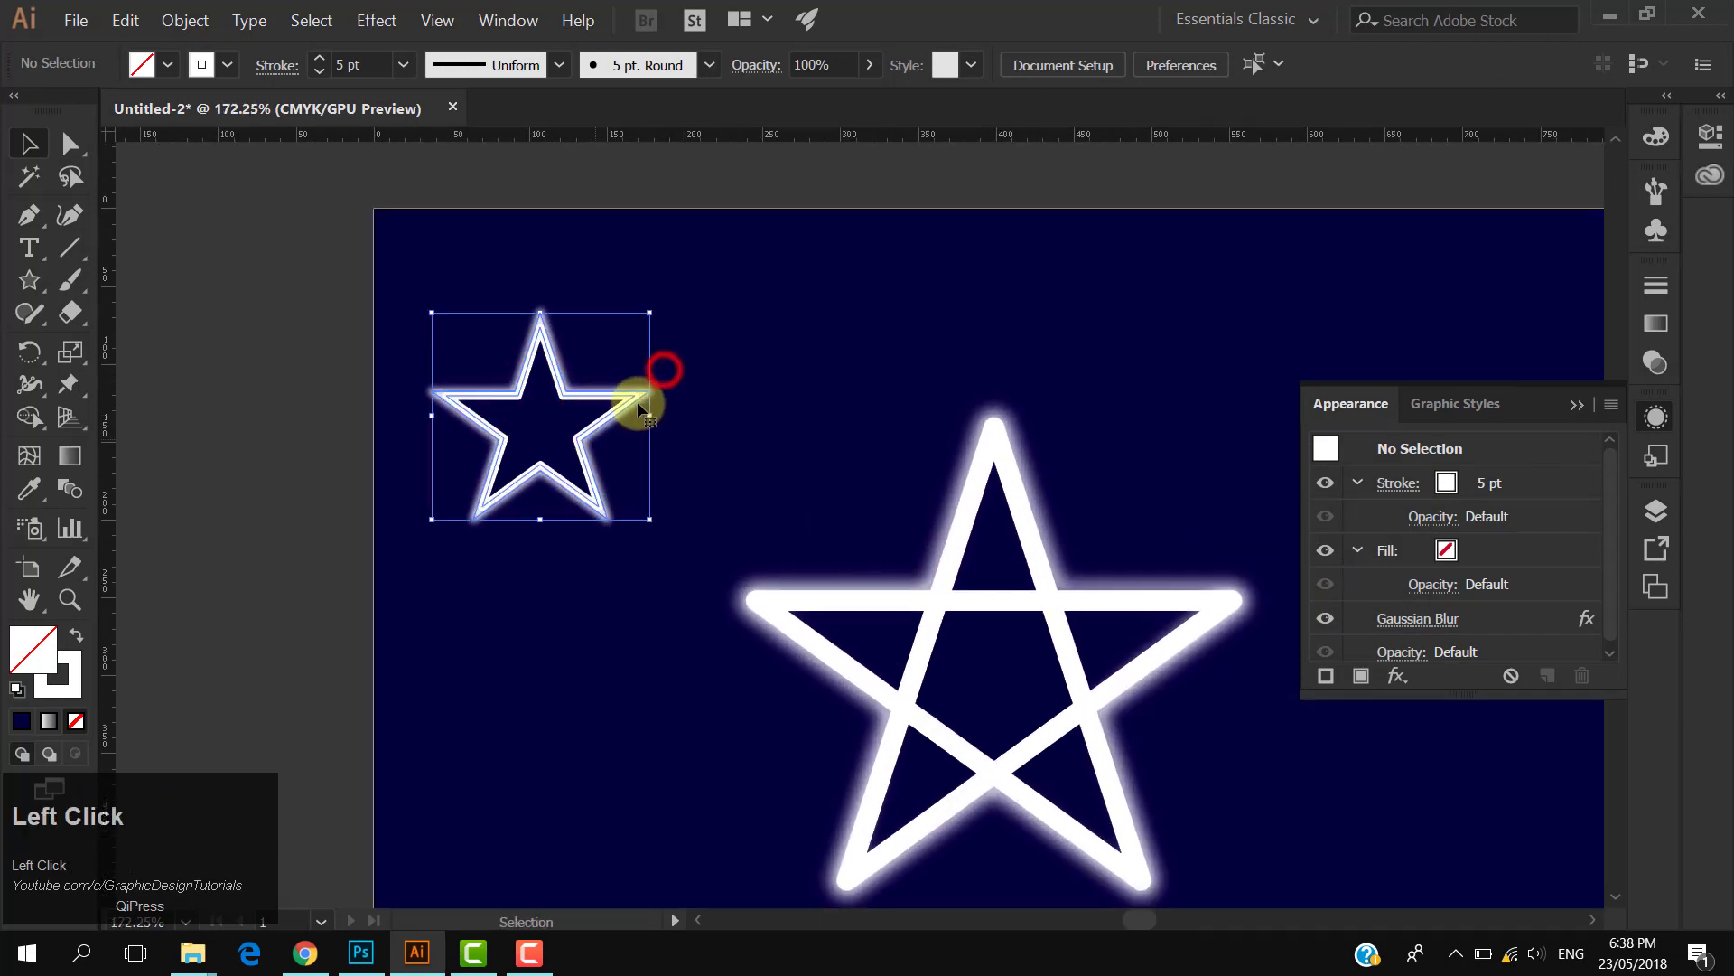
{"action": "right_click", "coordinate": [630, 396]}
{"action": "left_click", "coordinate": [702, 512]}
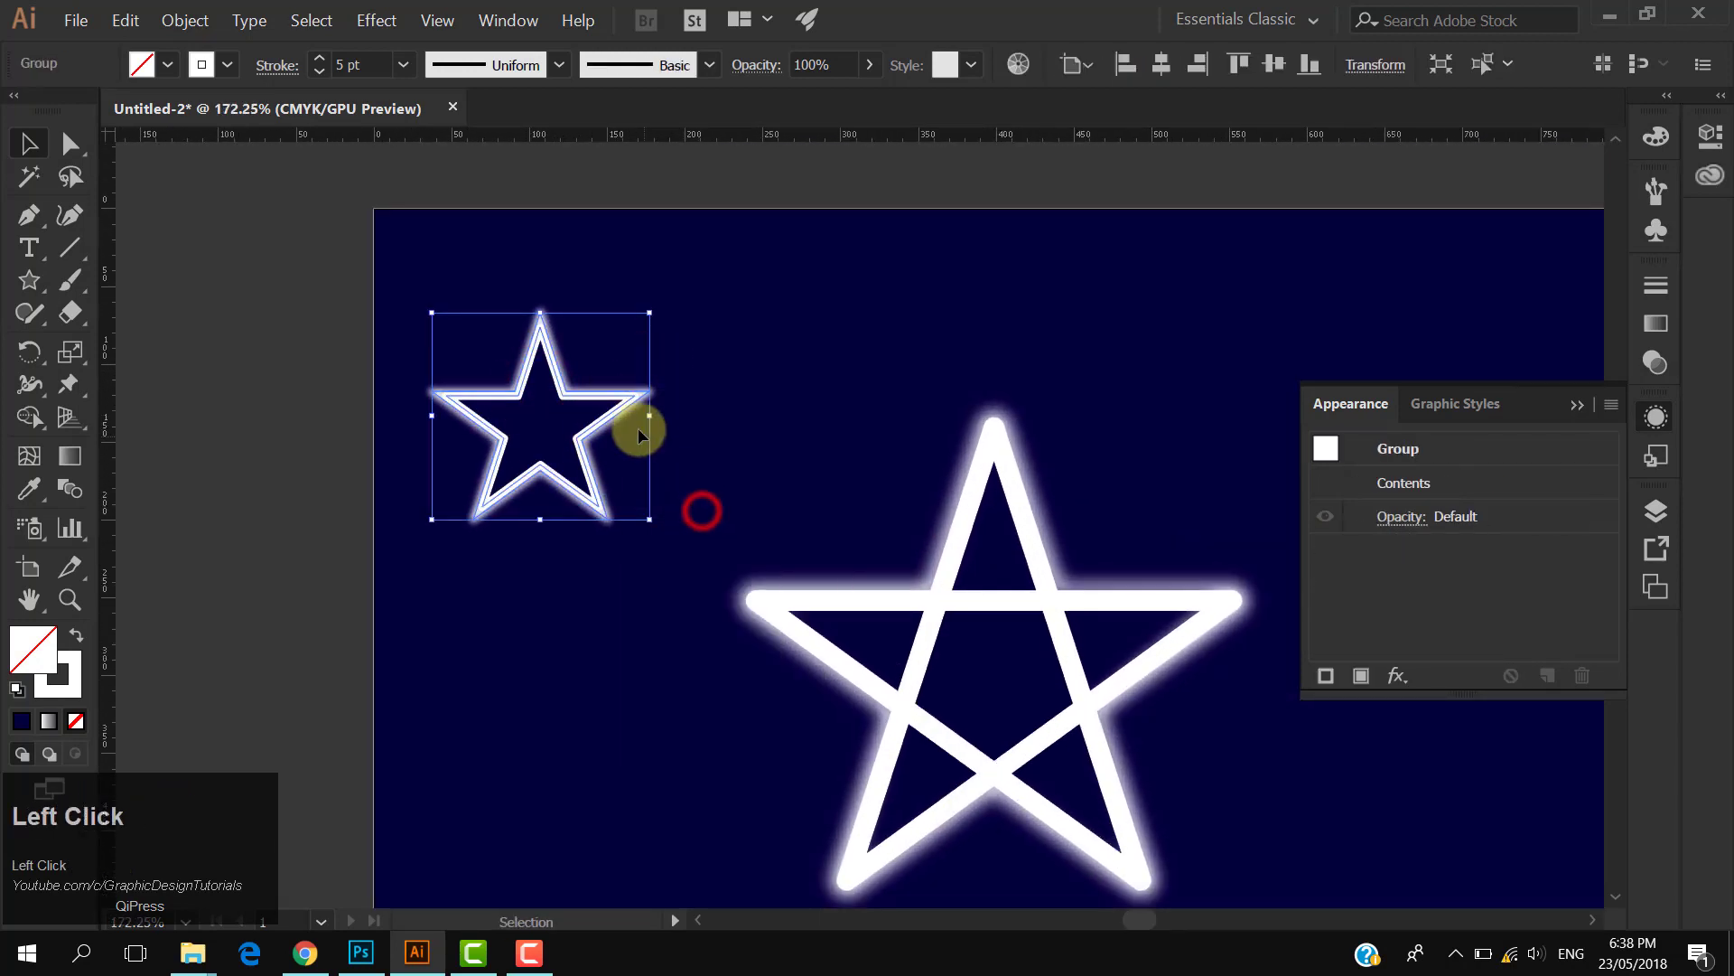
- Duplicate the small star group and place the copy near the artboard's top-right corner
{"action": "left_click_drag", "start_coordinate": [620, 416], "coordinate": [1234, 412]}
{"action": "left_click_drag", "start_coordinate": [874, 489], "coordinate": [1141, 431]}
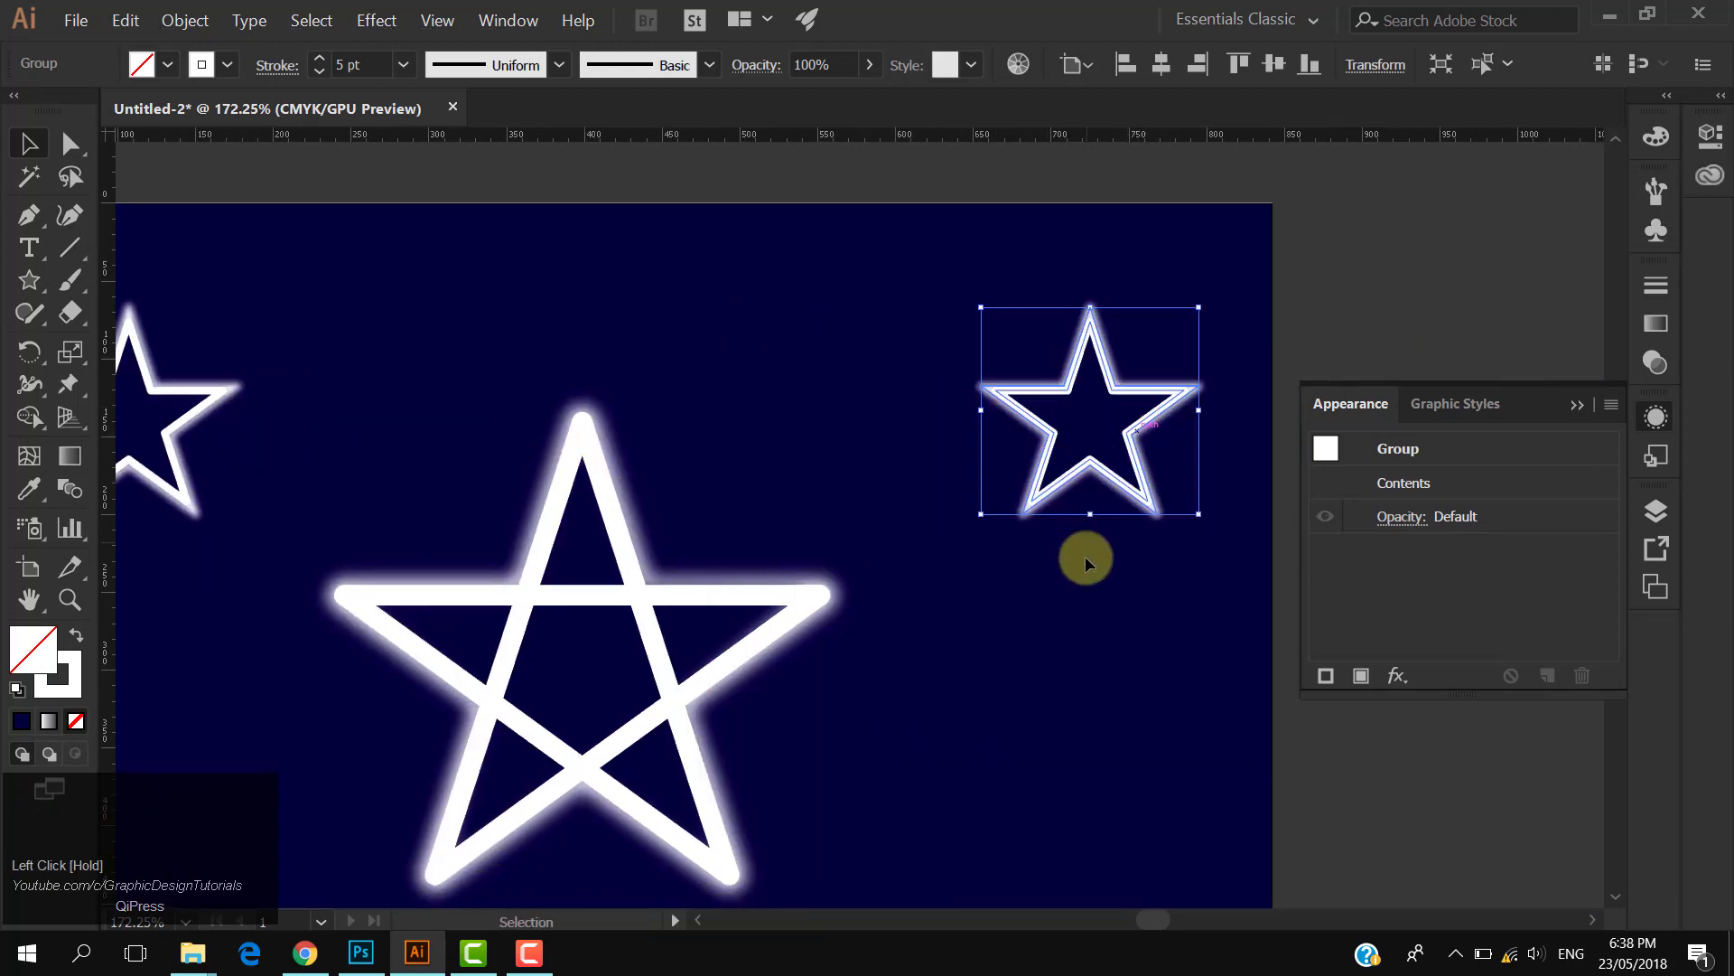
{"action": "left_click", "coordinate": [1086, 562]}
{"action": "key", "text": "ctrl+0"}
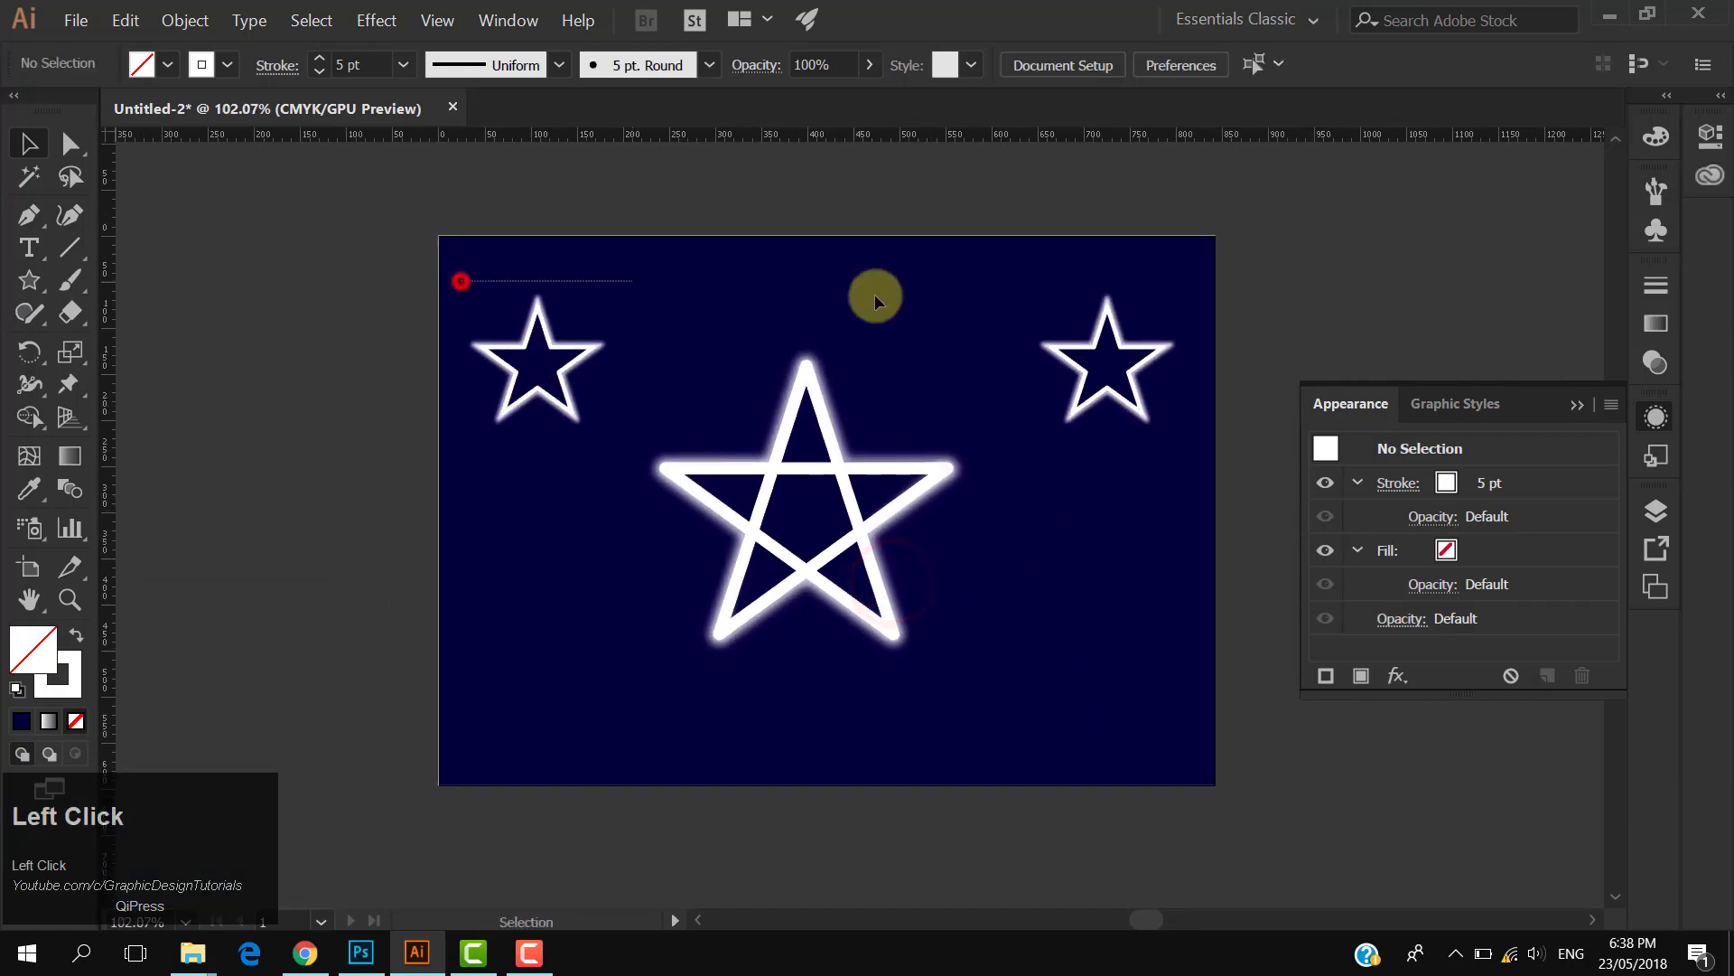
- Duplicate both top small star groups straight down to the artboard's bottom corners
{"action": "left_click_drag", "start_coordinate": [1186, 324], "coordinate": [1170, 322]}
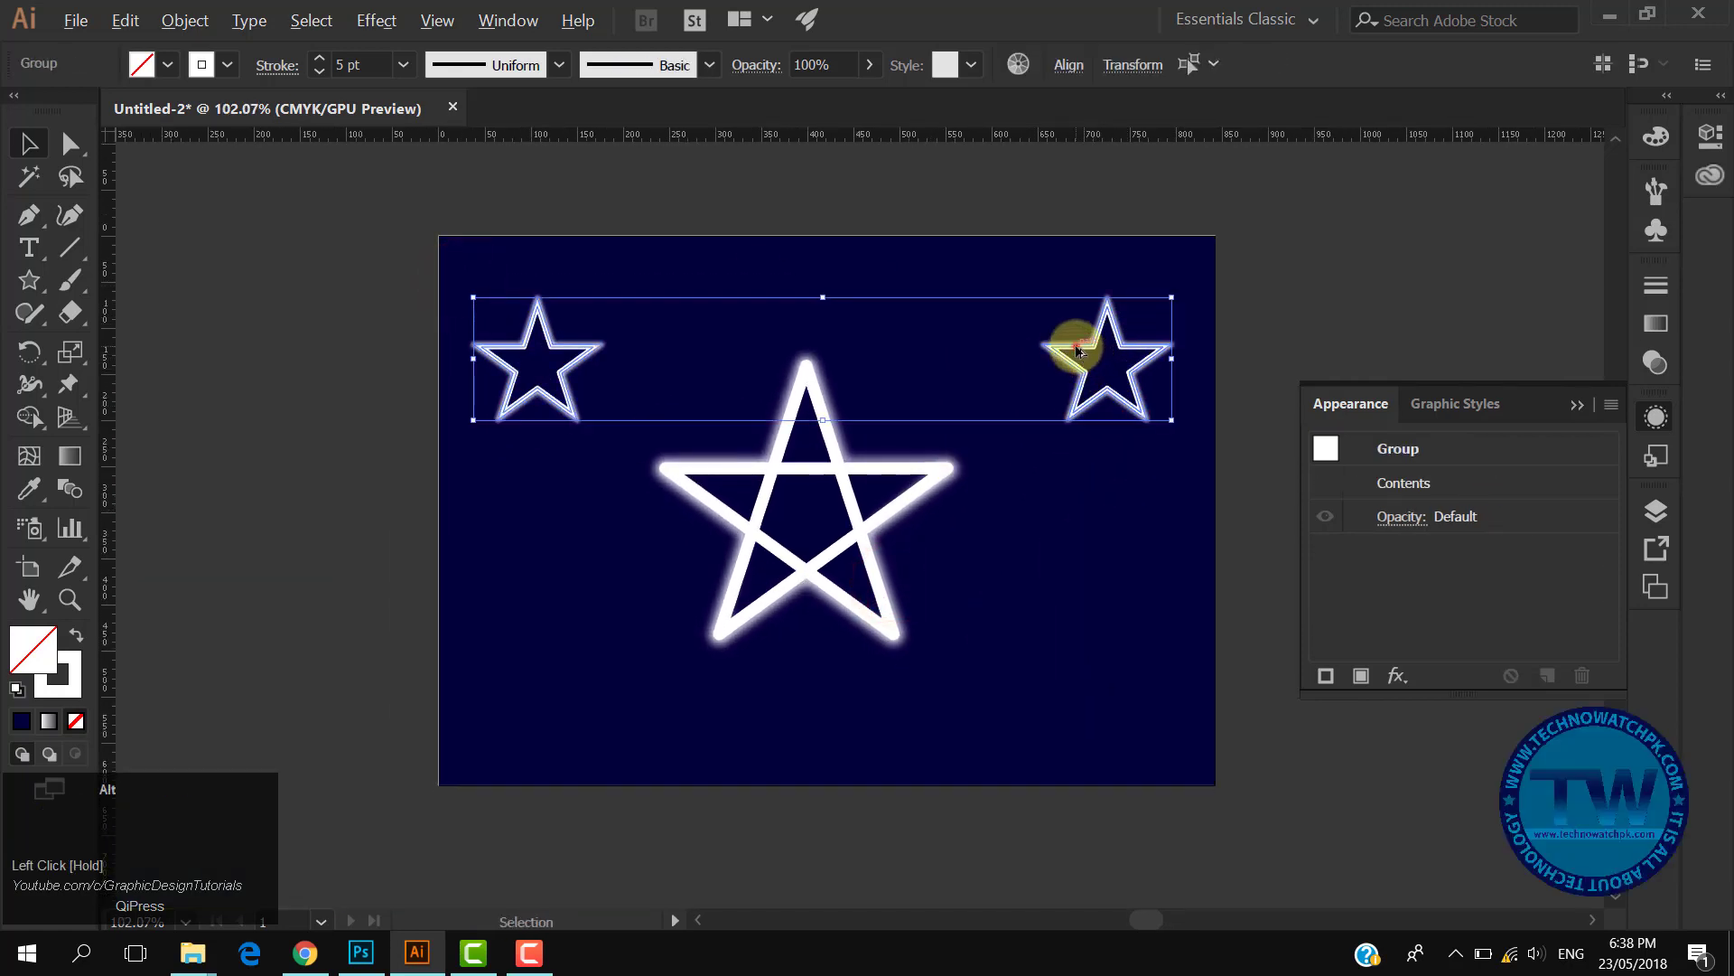
{"action": "left_click_drag", "start_coordinate": [1078, 350], "coordinate": [1078, 679]}
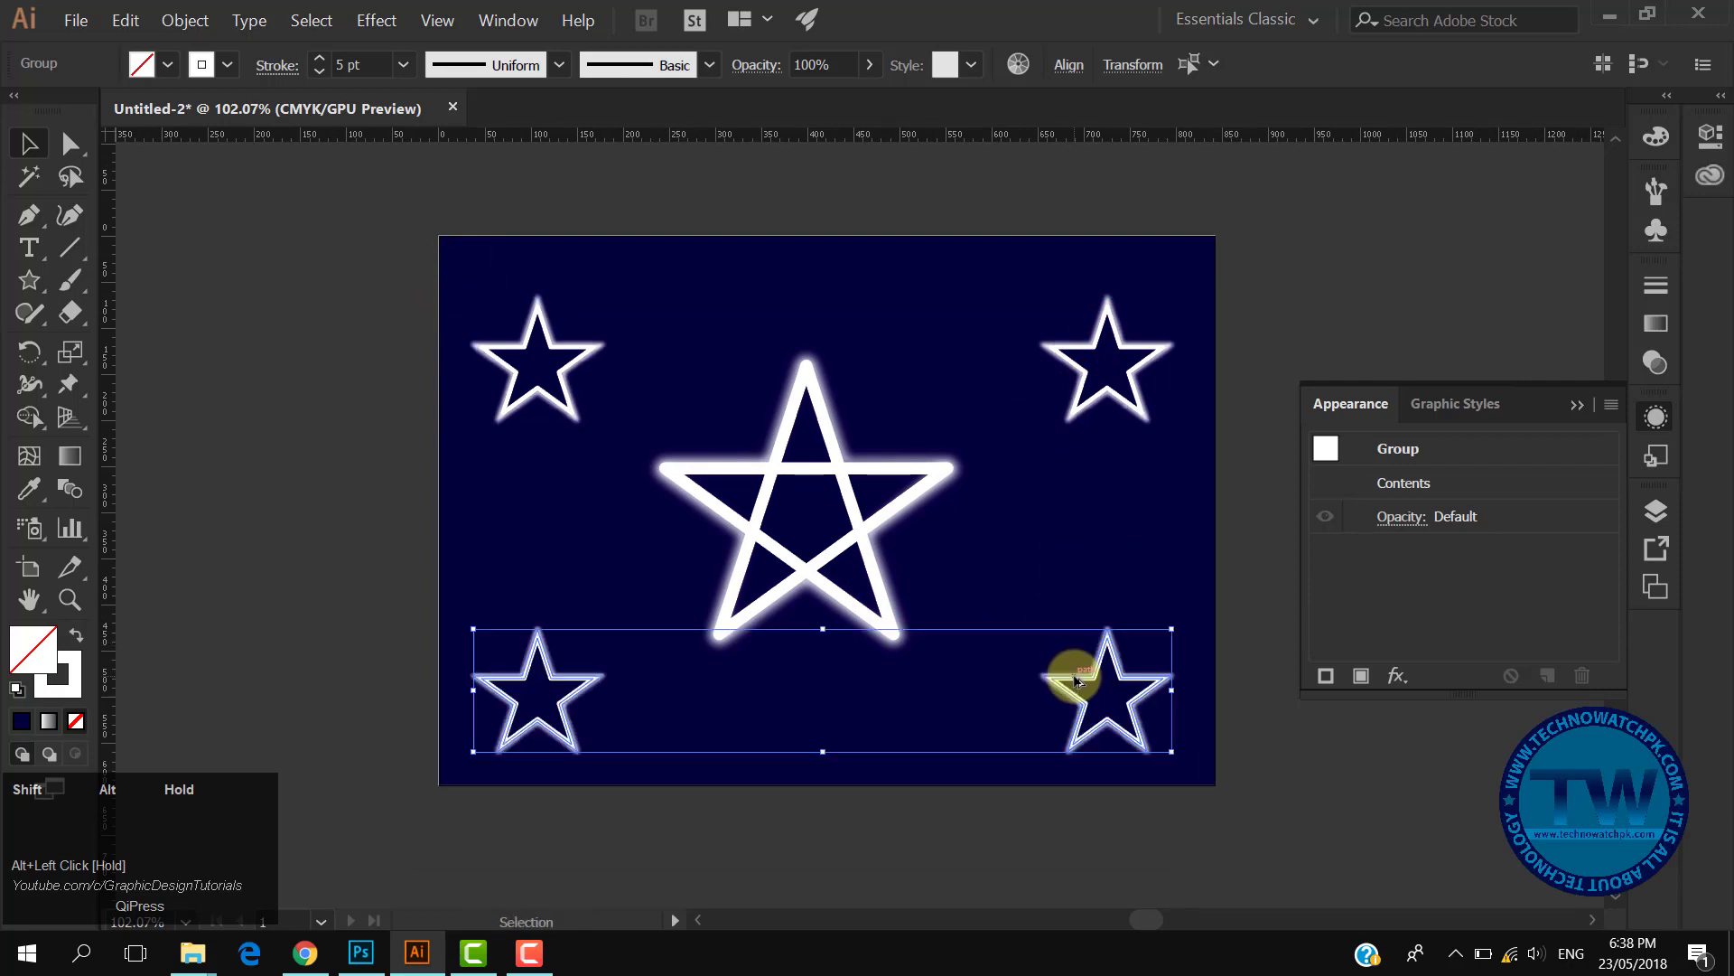
{"action": "left_click", "coordinate": [759, 175]}
- Select all four small corner stars and group them together
{"action": "left_click_drag", "start_coordinate": [460, 251], "coordinate": [1146, 359]}
{"action": "left_click_drag", "start_coordinate": [441, 700], "coordinate": [1148, 783]}
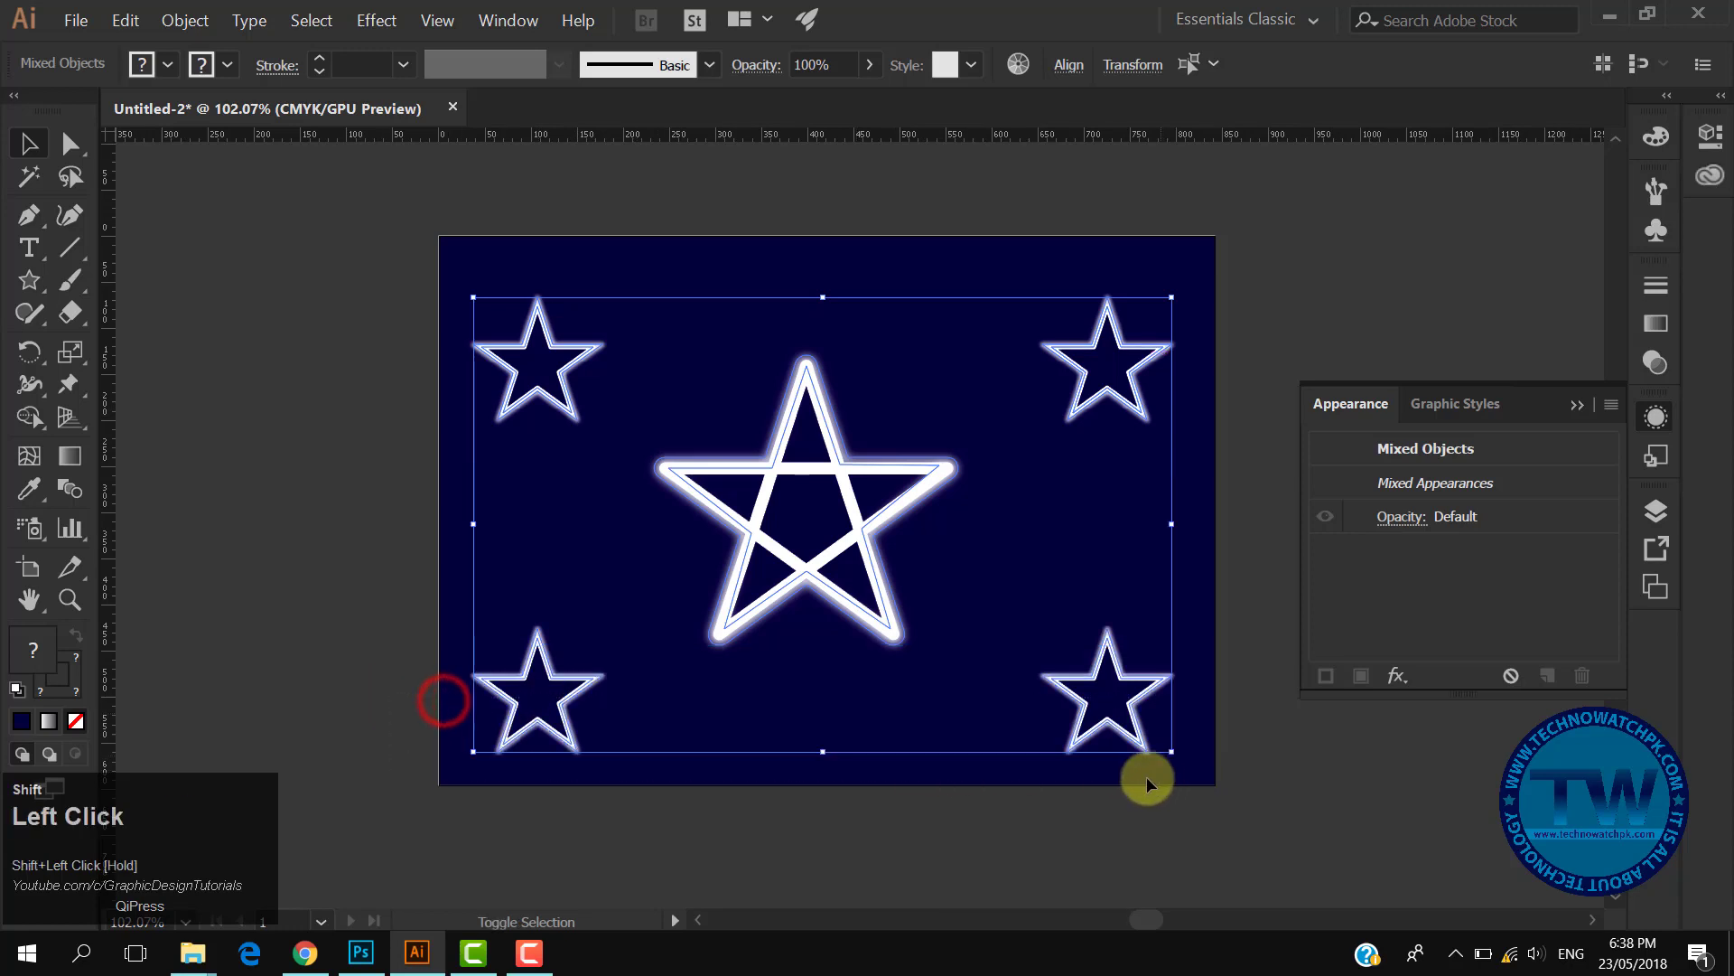
{"action": "right_click", "coordinate": [1088, 708]}
{"action": "left_click", "coordinate": [1140, 537]}
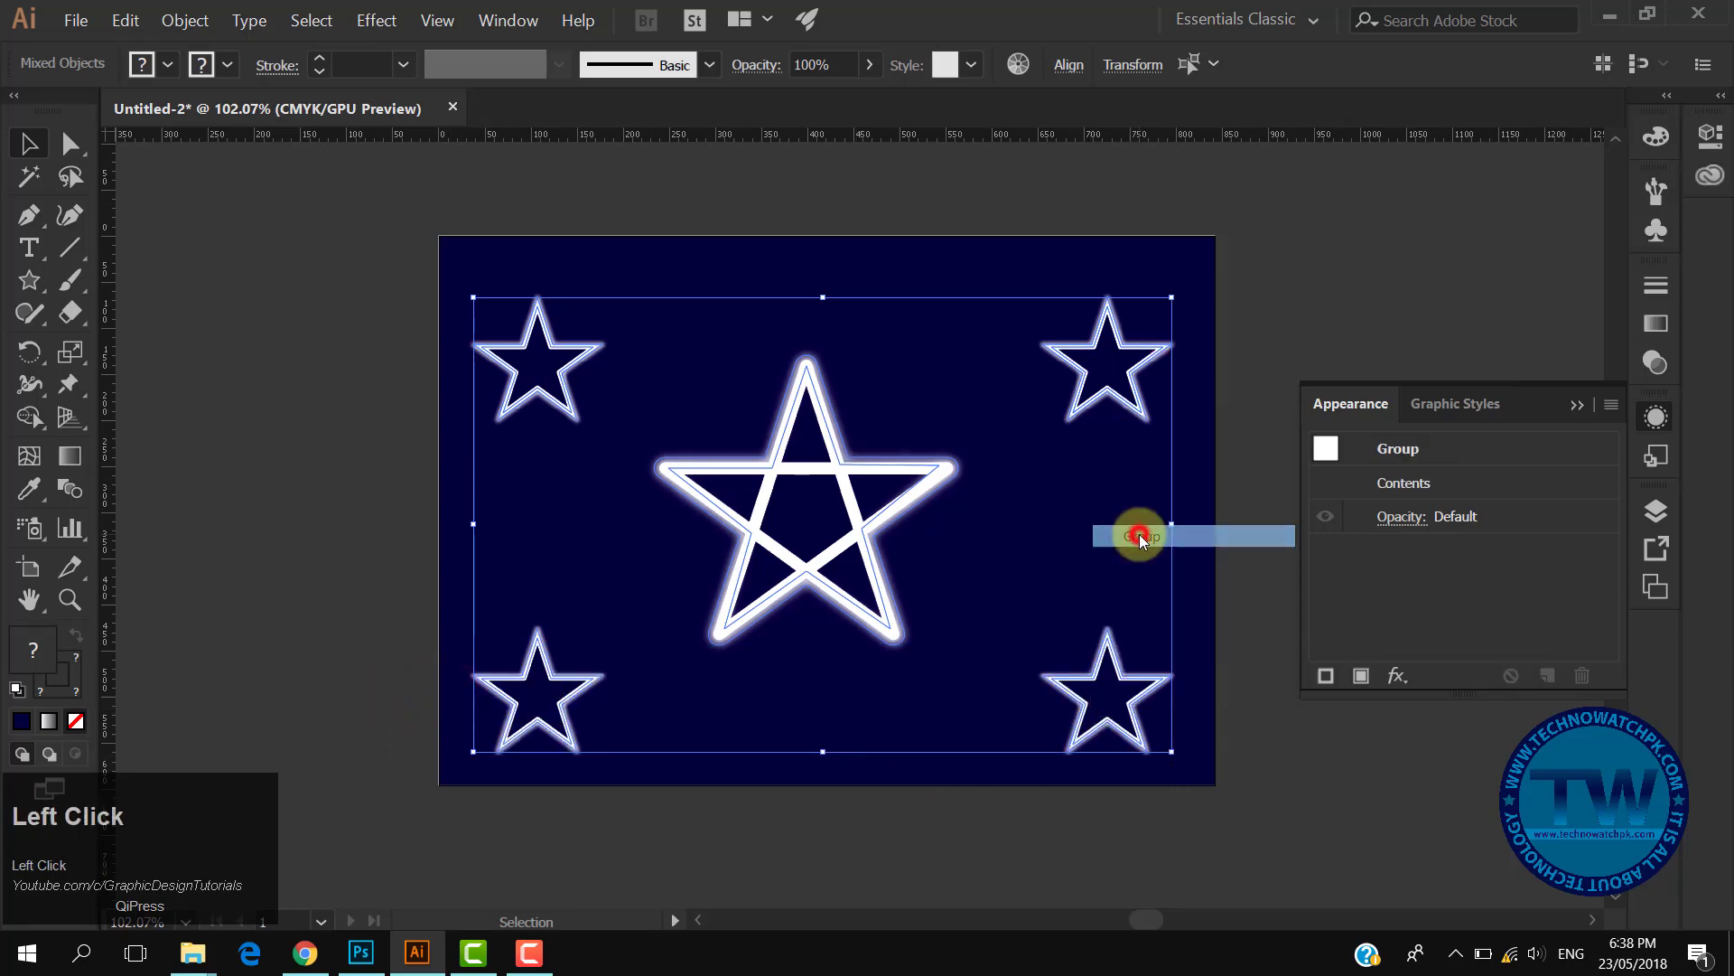
- Center the group of corner stars horizontally and vertically, then select the large star
{"action": "key", "text": "ctrl+0"}
{"action": "left_click", "coordinate": [1158, 65]}
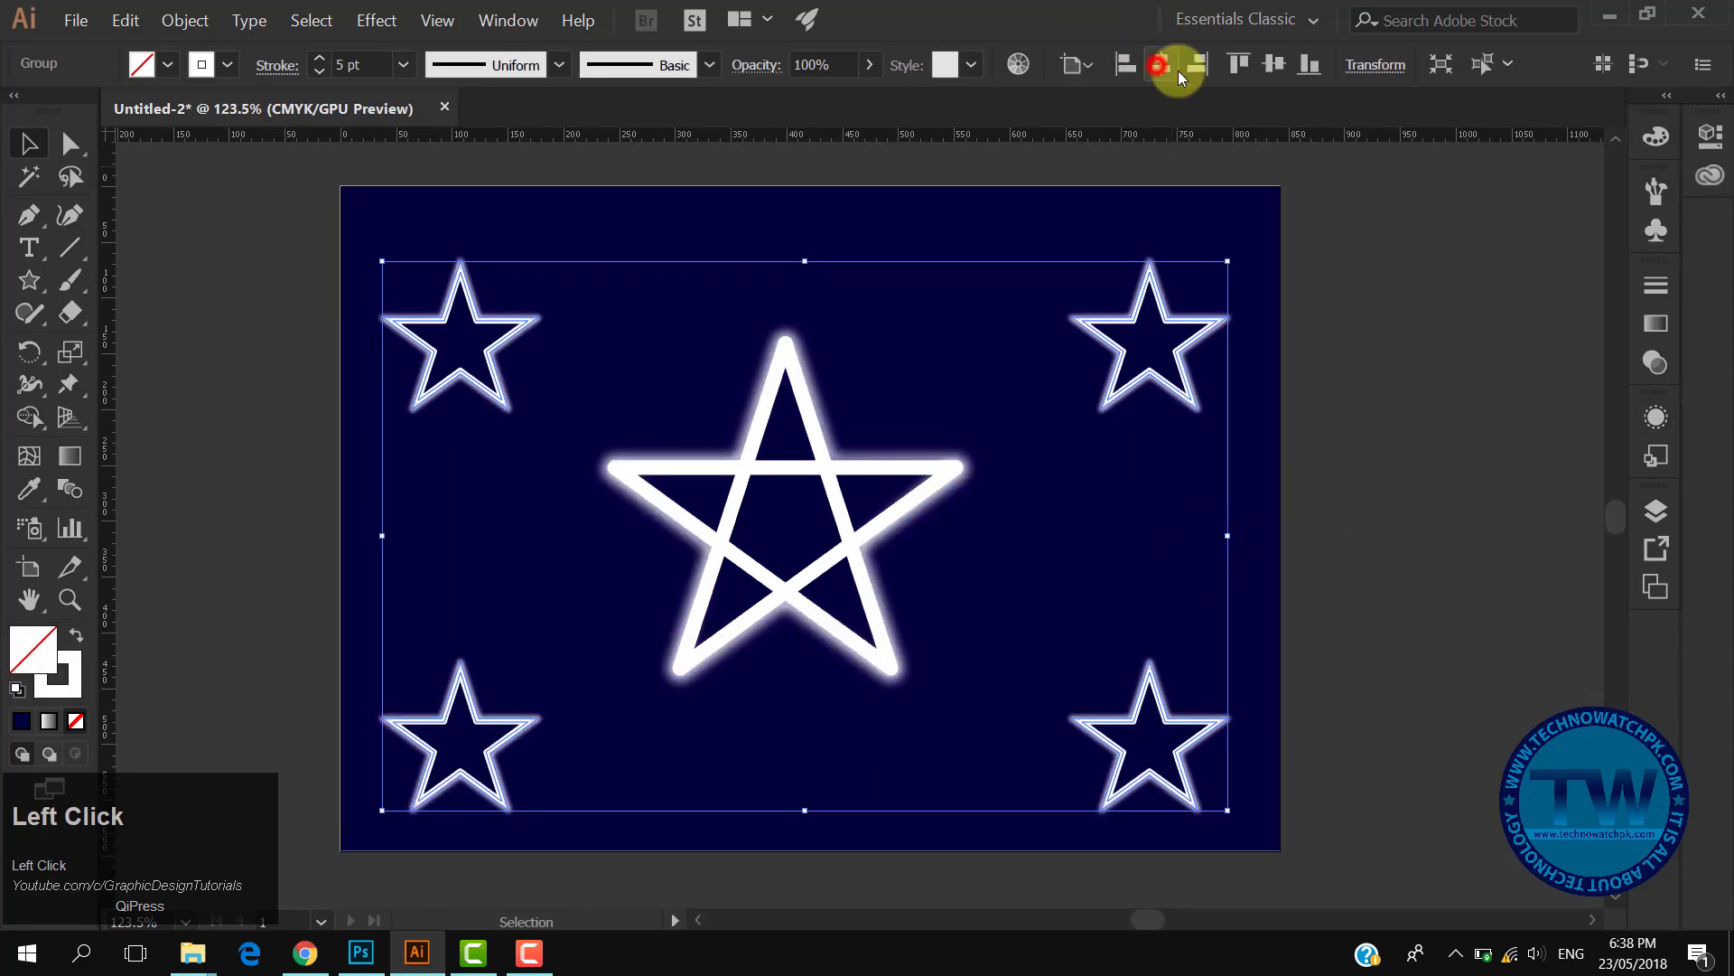
{"action": "left_click", "coordinate": [1274, 65]}
{"action": "left_click", "coordinate": [1468, 539]}
{"action": "left_click", "coordinate": [904, 466]}
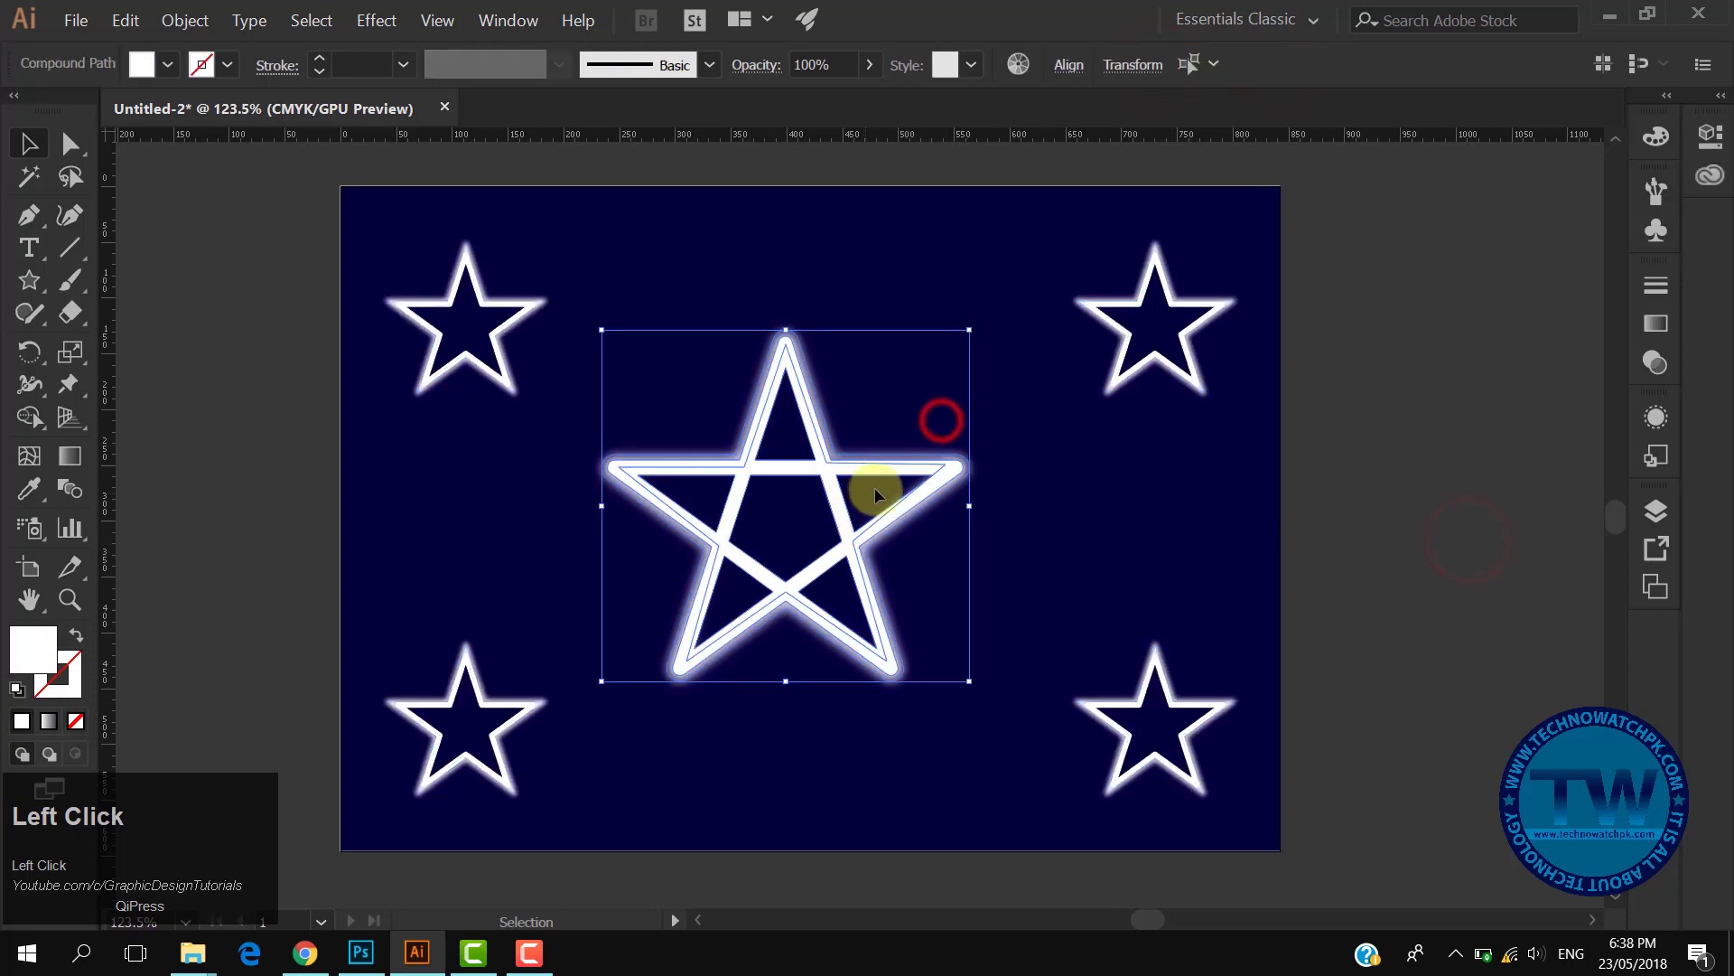